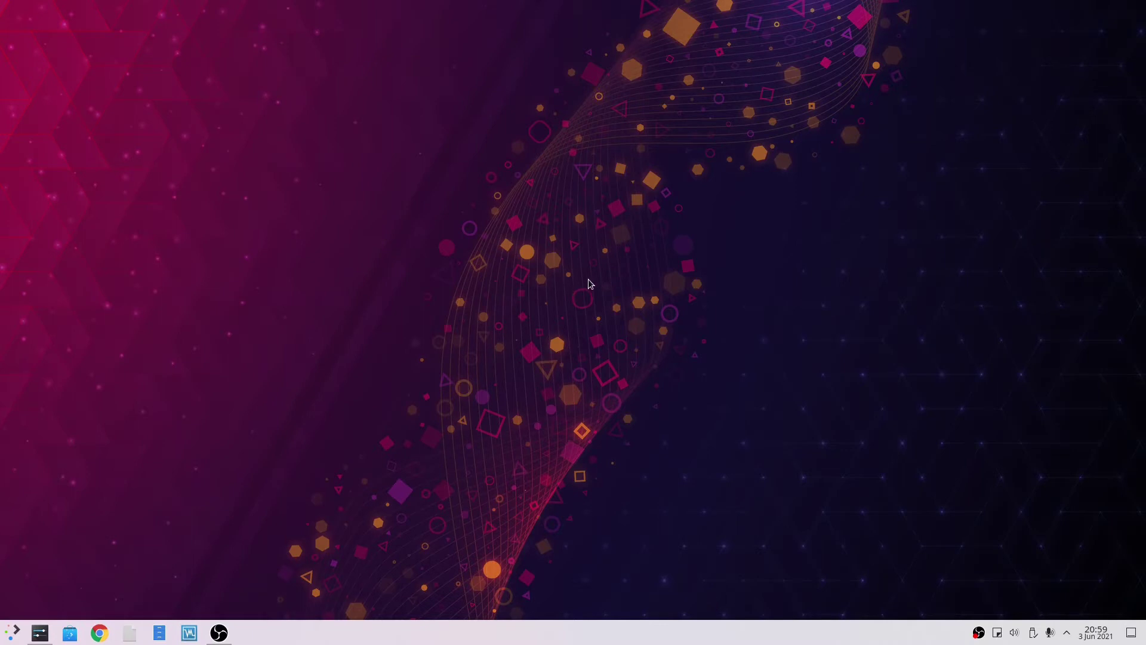
Open a Konsole terminal on the desktop and highlight the OS line in the system information.
key("super")
key("super")
key("super")
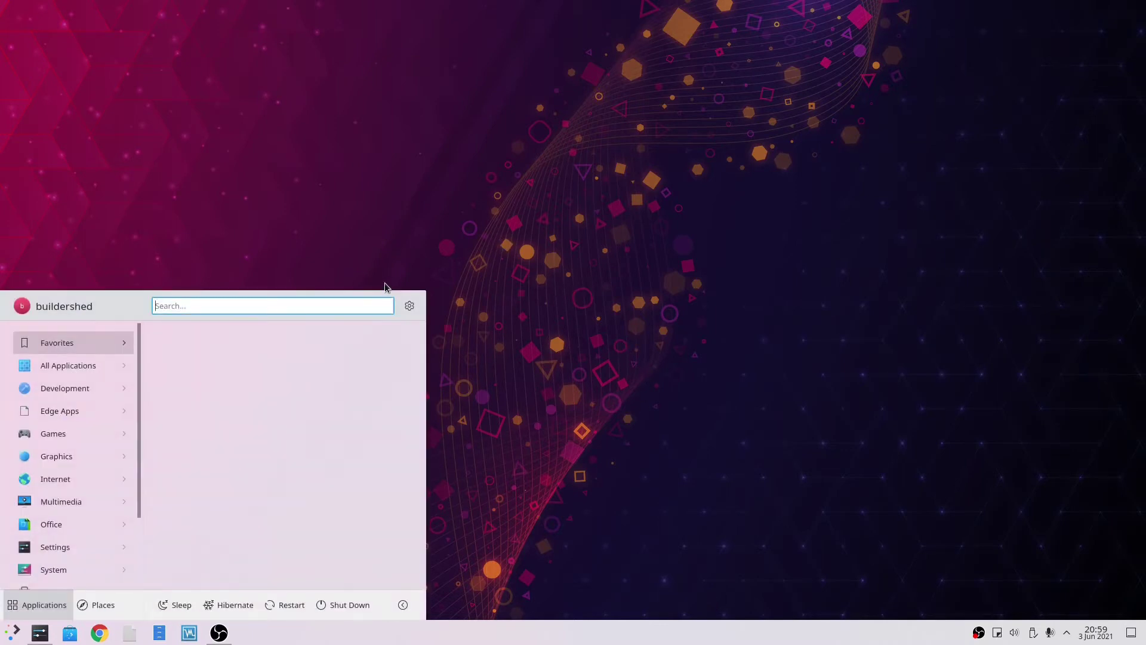
type("konso")
key("Return")
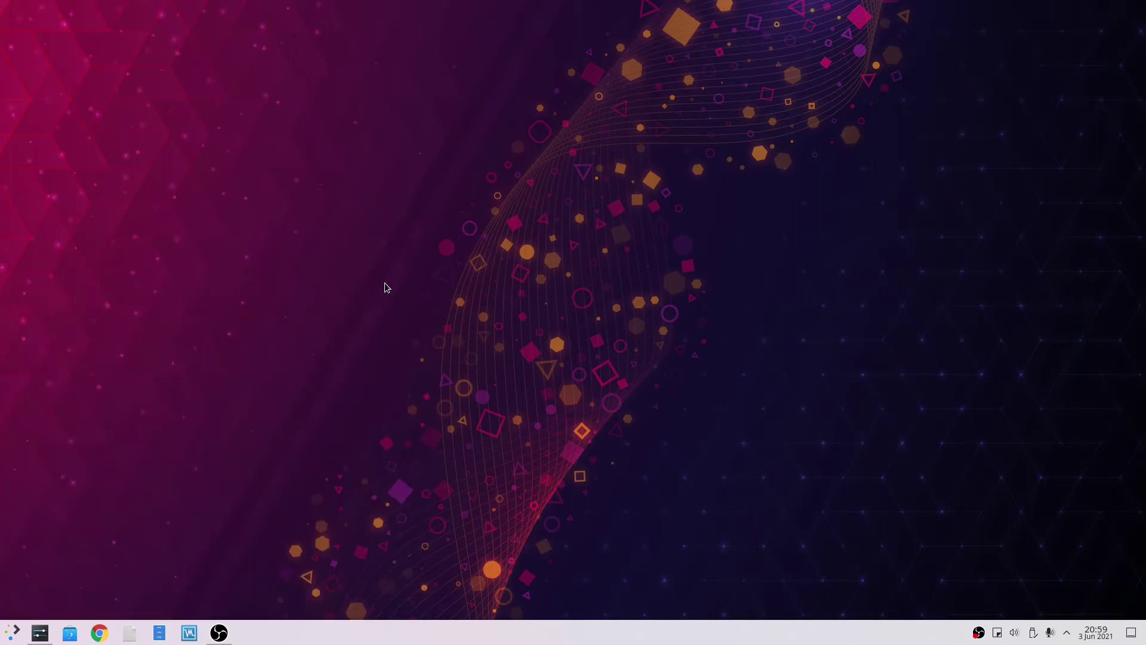
left_click_drag(525, 92, 504, 76)
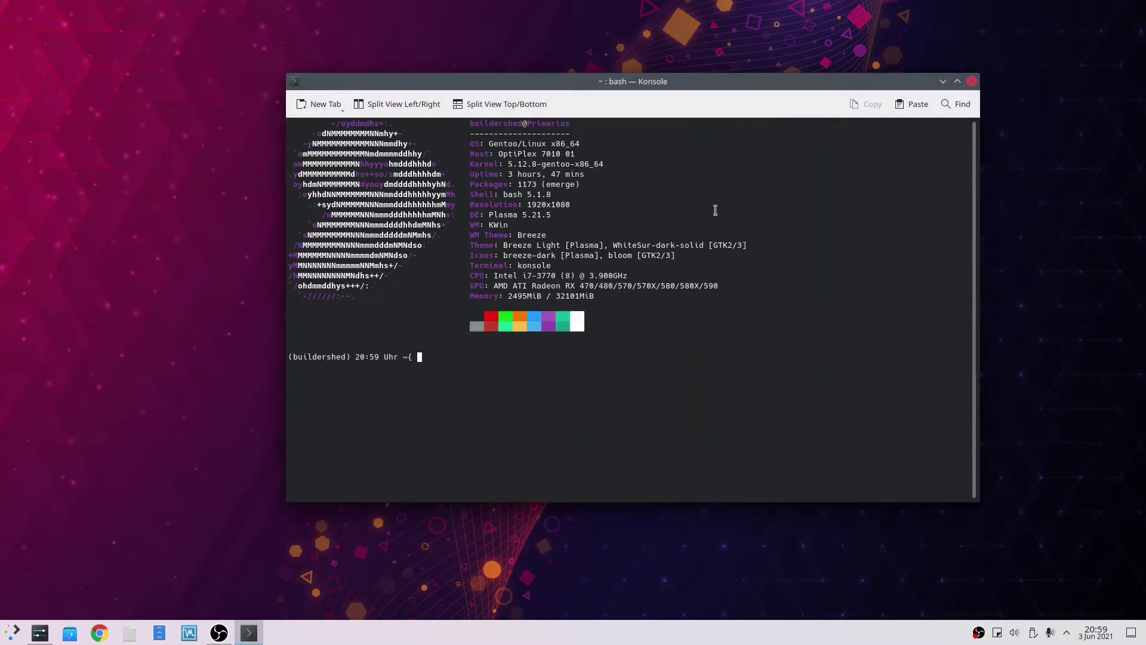
left_click_drag(468, 144, 599, 145)
left_click(599, 145)
List the block devices with lsblk and review the partitions and their mount points.
type("lsblk")
key("Return")
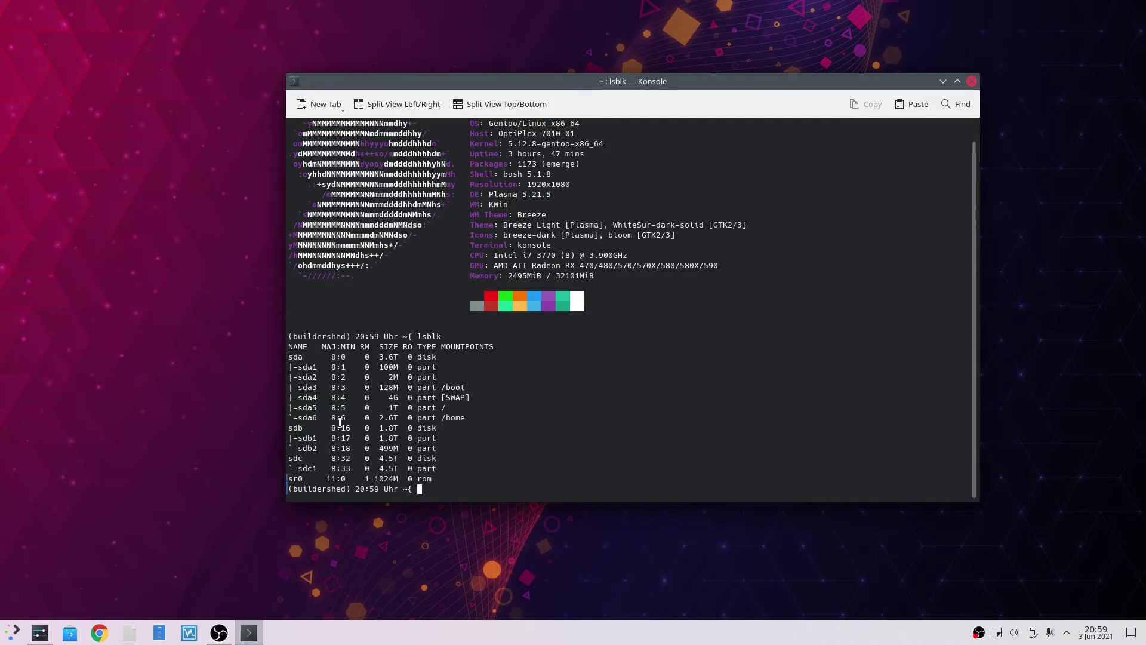
left_click_drag(466, 412, 301, 413)
left_click(432, 382)
scroll(437, 189, "up", 1)
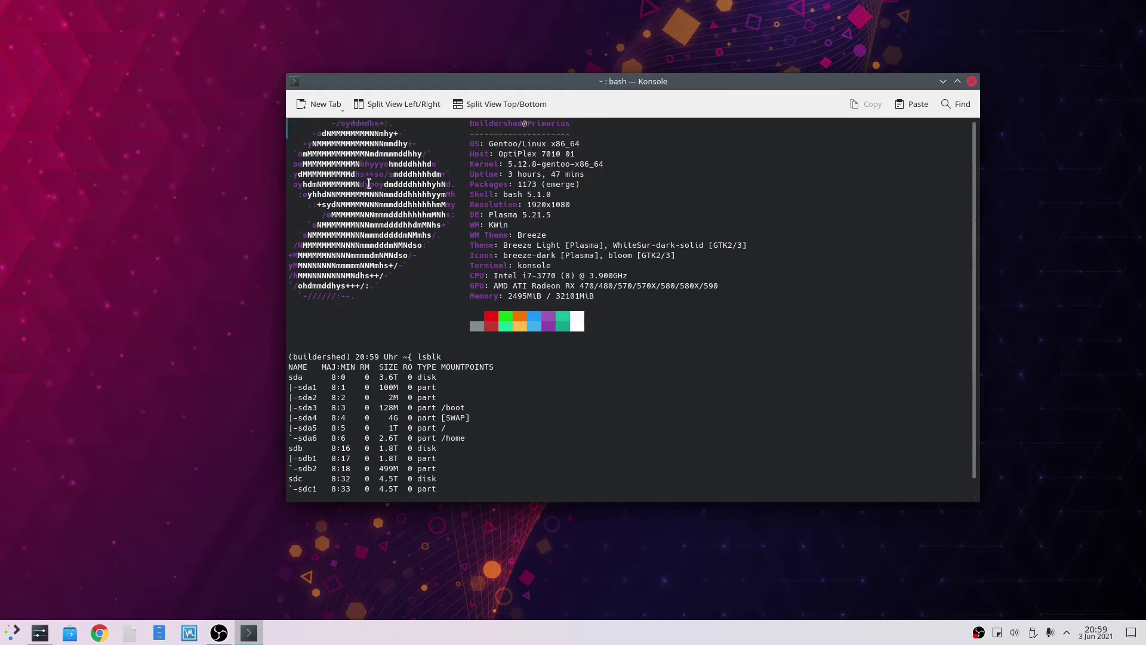
scroll(454, 144, "down", 1)
scroll(596, 179, "up", 1)
Reposition the terminal window, highlight the system information block, and close the terminal.
left_click_drag(881, 81, 907, 75)
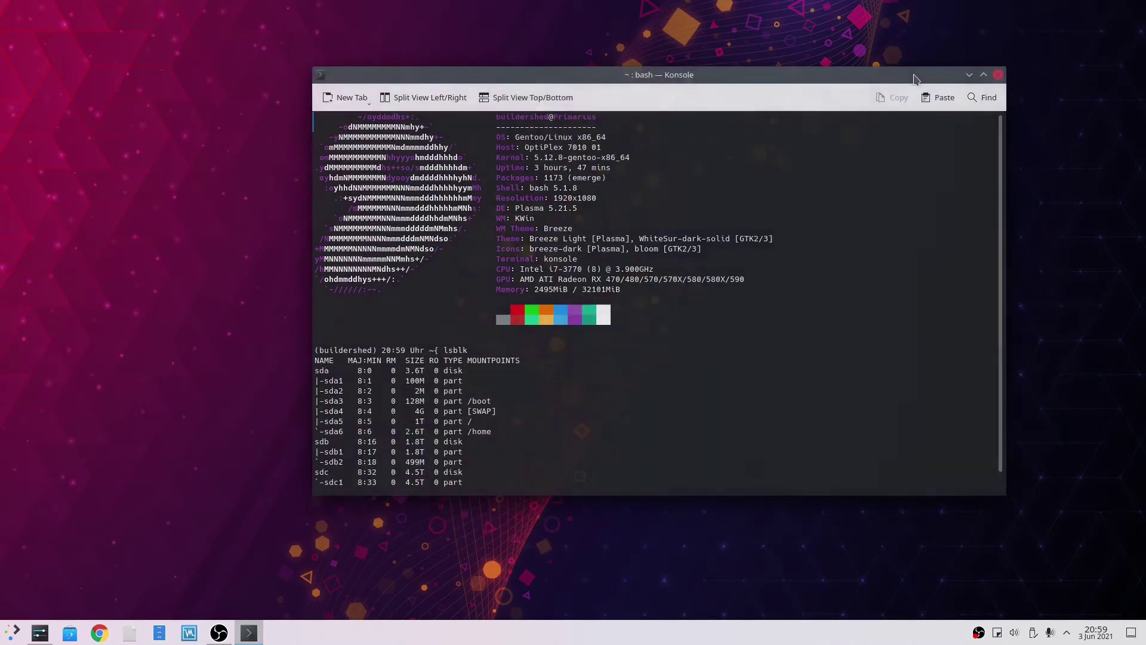
left_click_drag(498, 128, 722, 272)
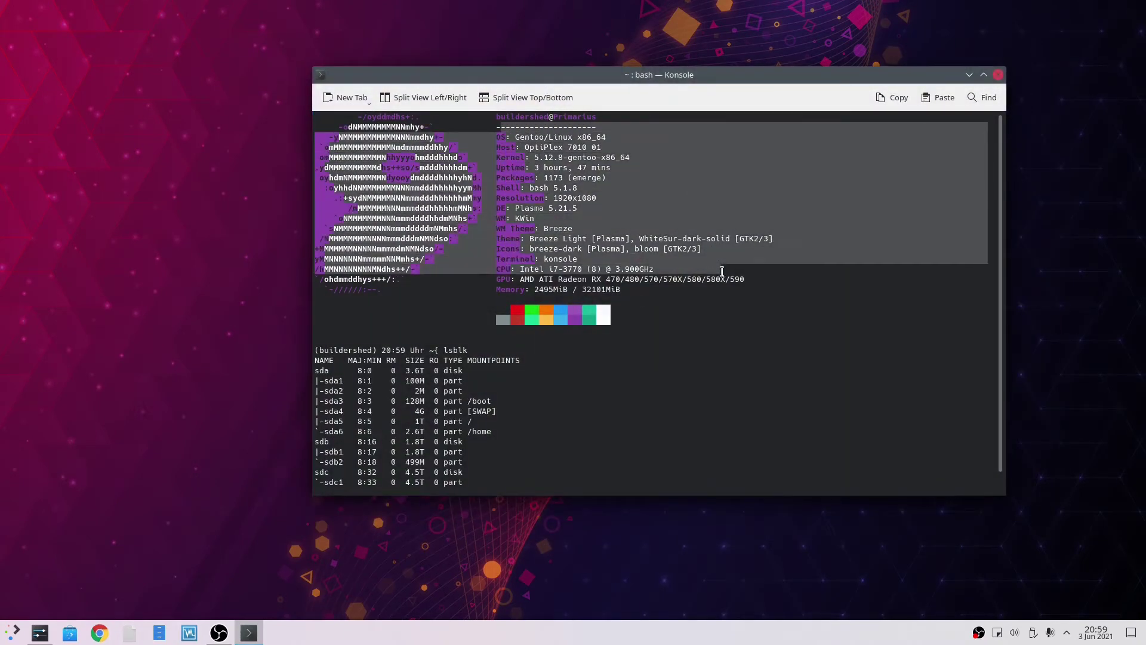
left_click(849, 212)
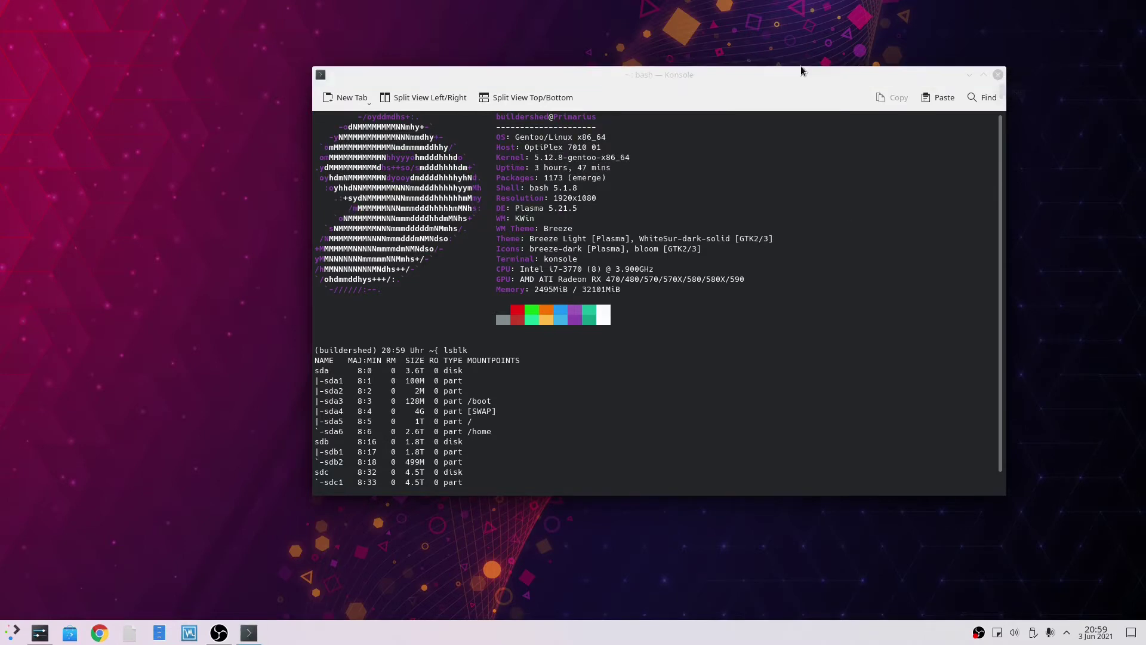
mouse_move(769, 74)
left_mouse_down()
mouse_move(667, 8)
mouse_move(667, 51)
left_mouse_up()
left_click(896, 52)
left_click_drag(255, 108, 676, 274)
left_click_drag(415, 153, 857, 325)
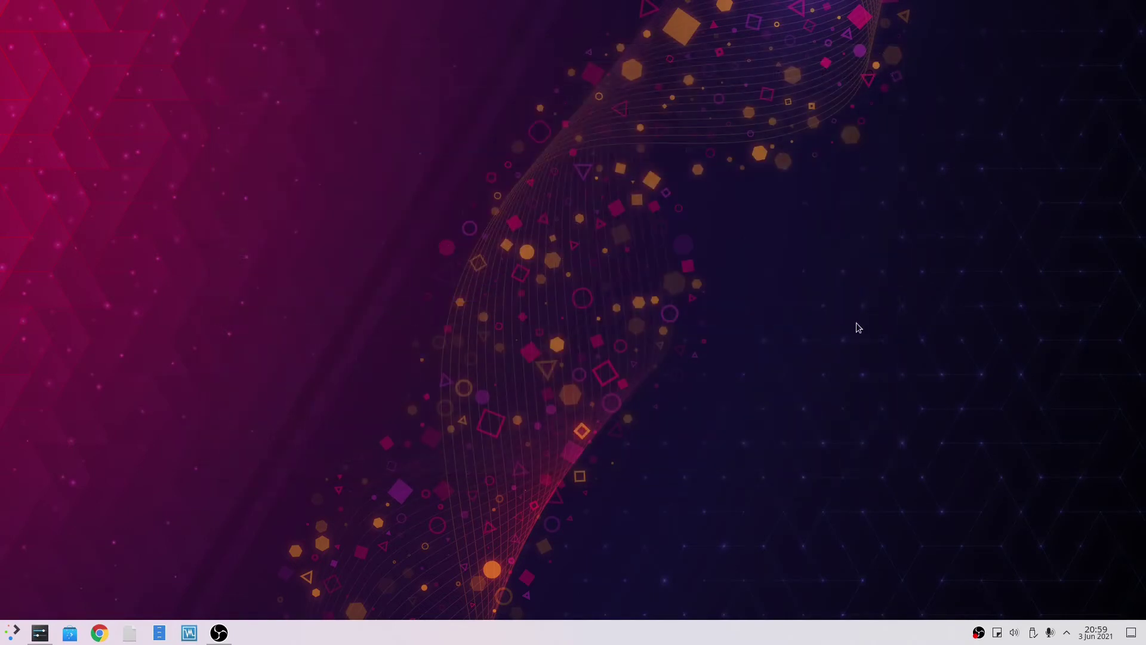
mouse_move(309, 145)
left_mouse_down()
mouse_move(836, 440)
mouse_move(940, 474)
mouse_move(322, 138)
left_mouse_up()
left_click_drag(556, 426, 758, 304)
left_click_drag(423, 178, 740, 334)
key("super")
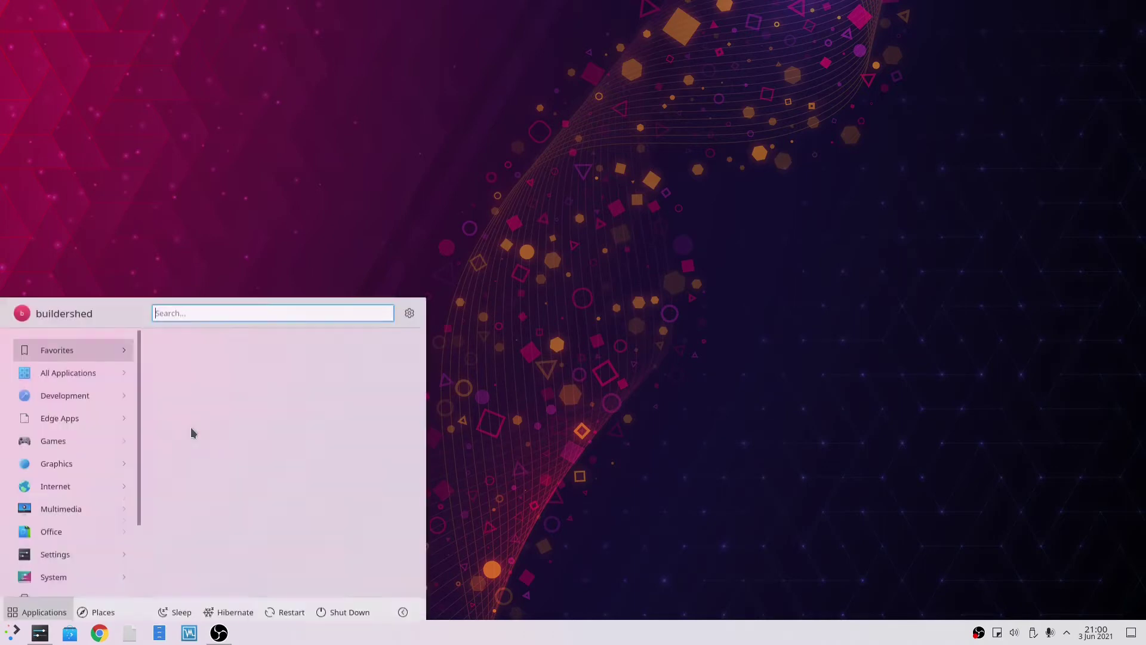
left_click(490, 270)
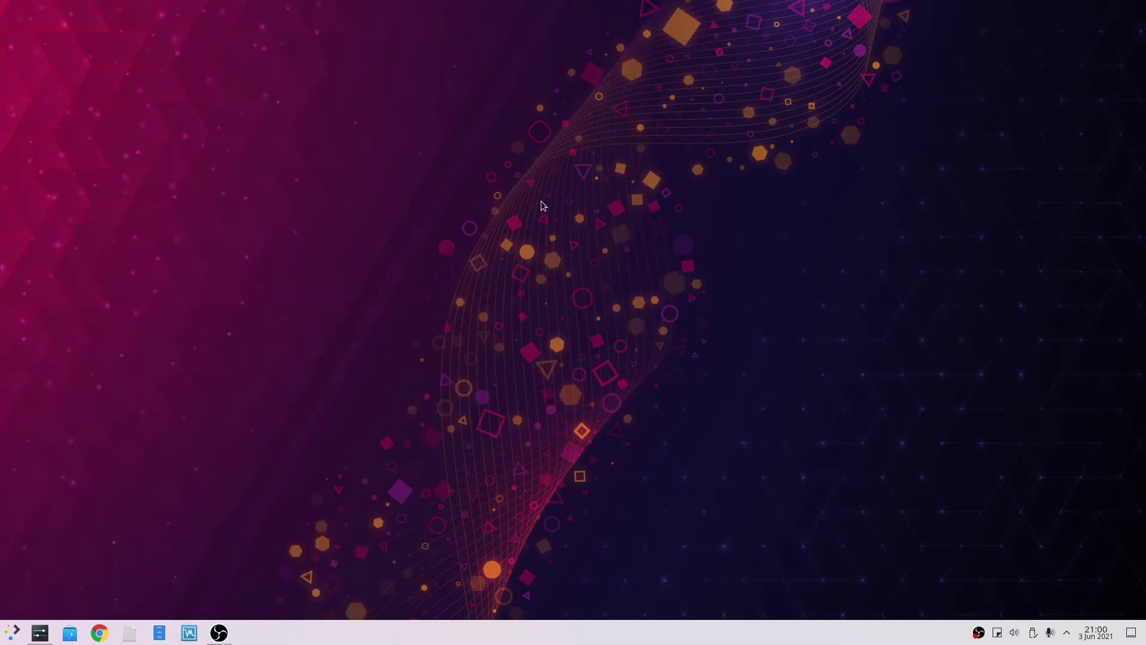
key("super")
key("super")
left_click_drag(458, 186, 746, 417)
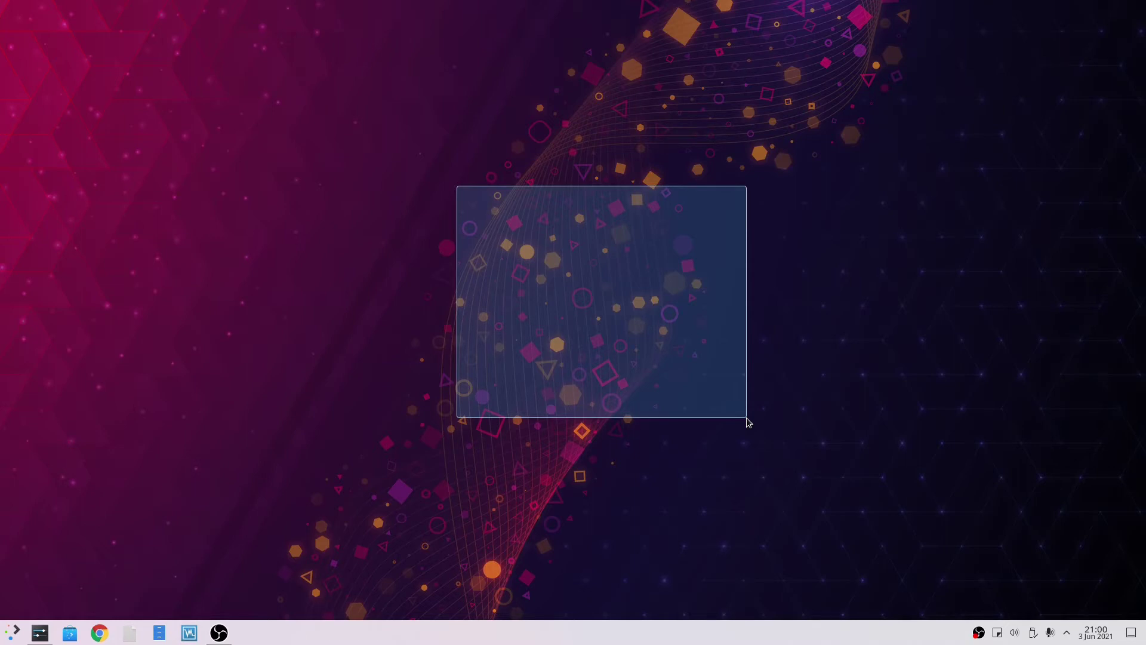
left_click_drag(748, 422, 782, 480)
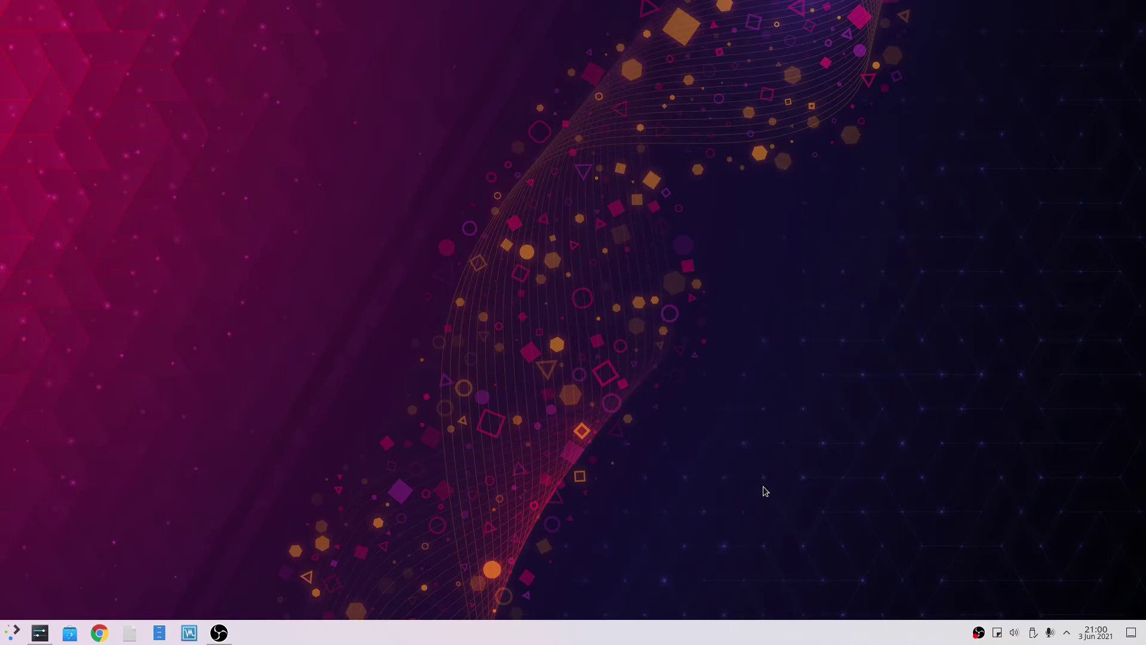
left_click_drag(347, 225, 723, 392)
left_click(12, 631)
left_click(173, 174)
key("super")
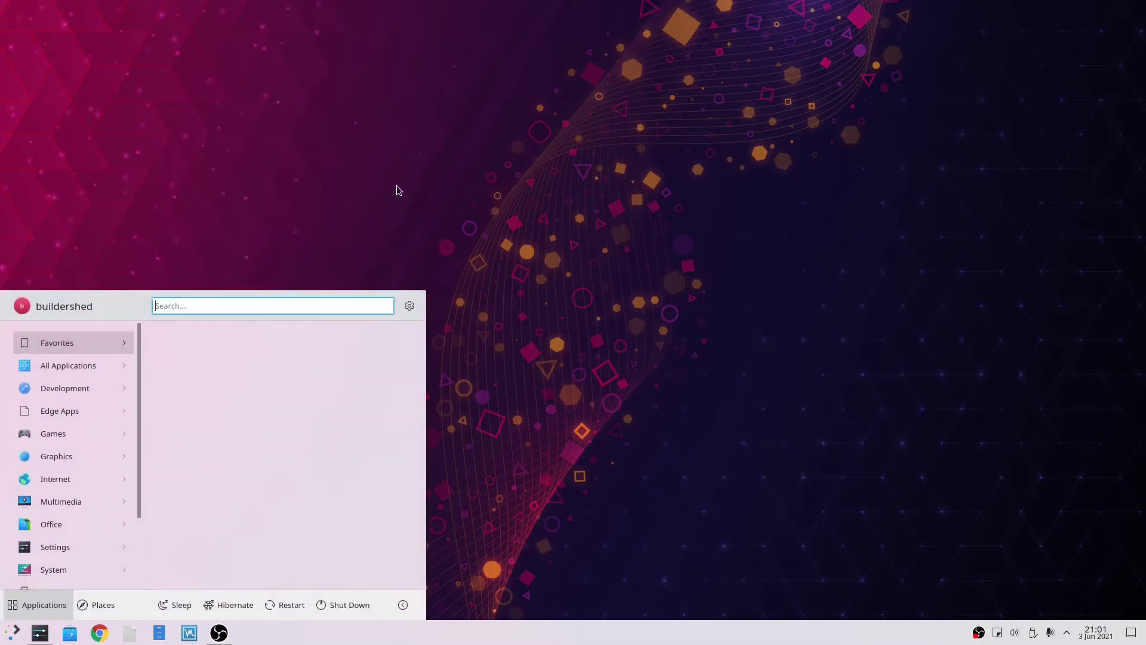
left_click(334, 160)
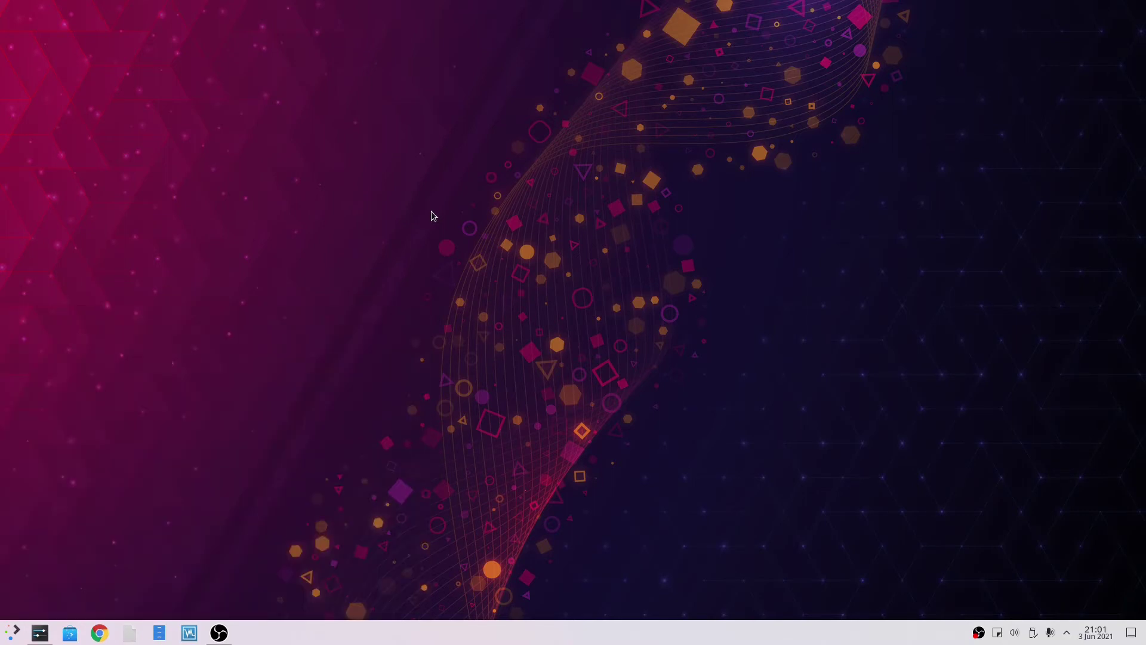
left_click_drag(345, 146, 680, 515)
key("super")
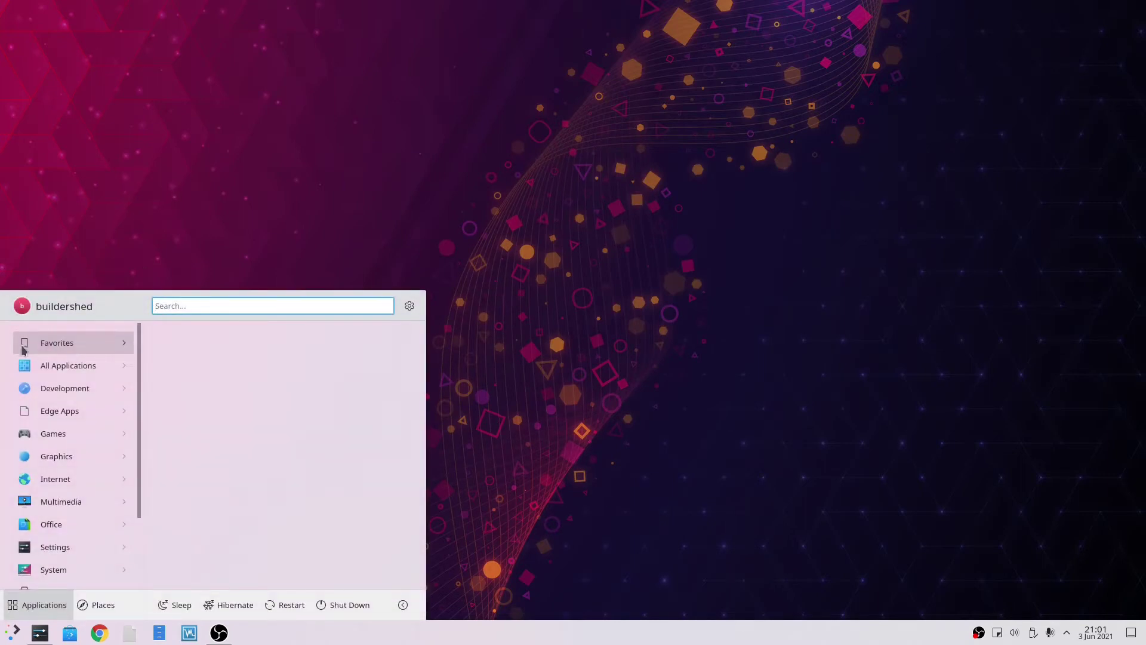
left_click(233, 184)
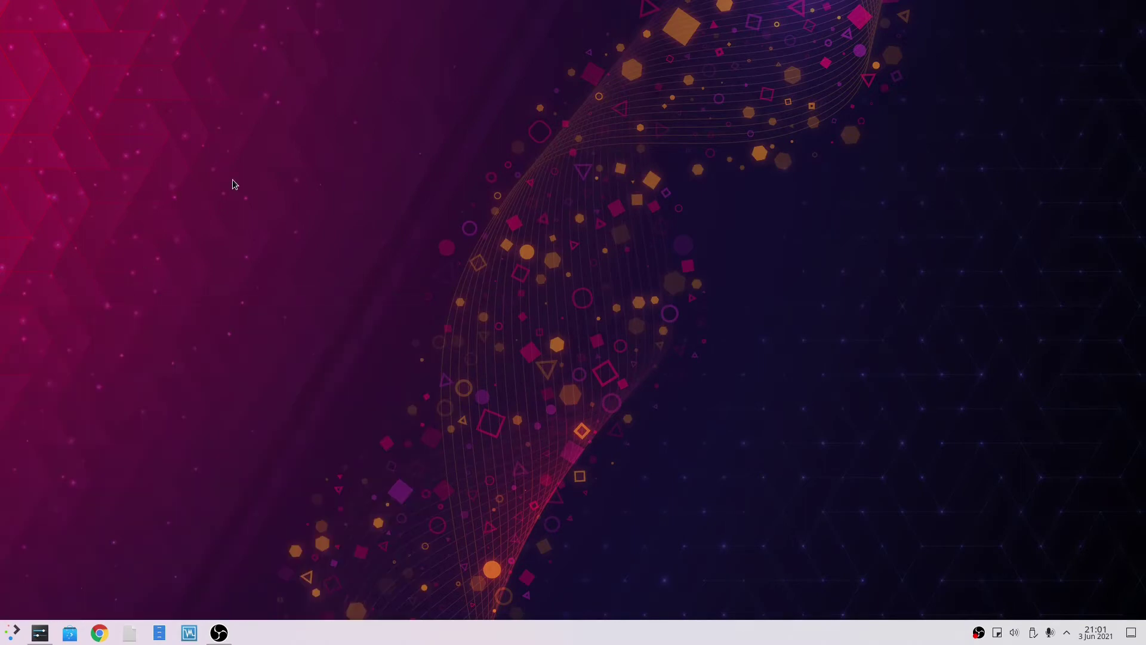
left_click_drag(1001, 505, 177, 107)
key("super")
left_click(382, 202)
key("super")
left_click(12, 637)
left_click(12, 636)
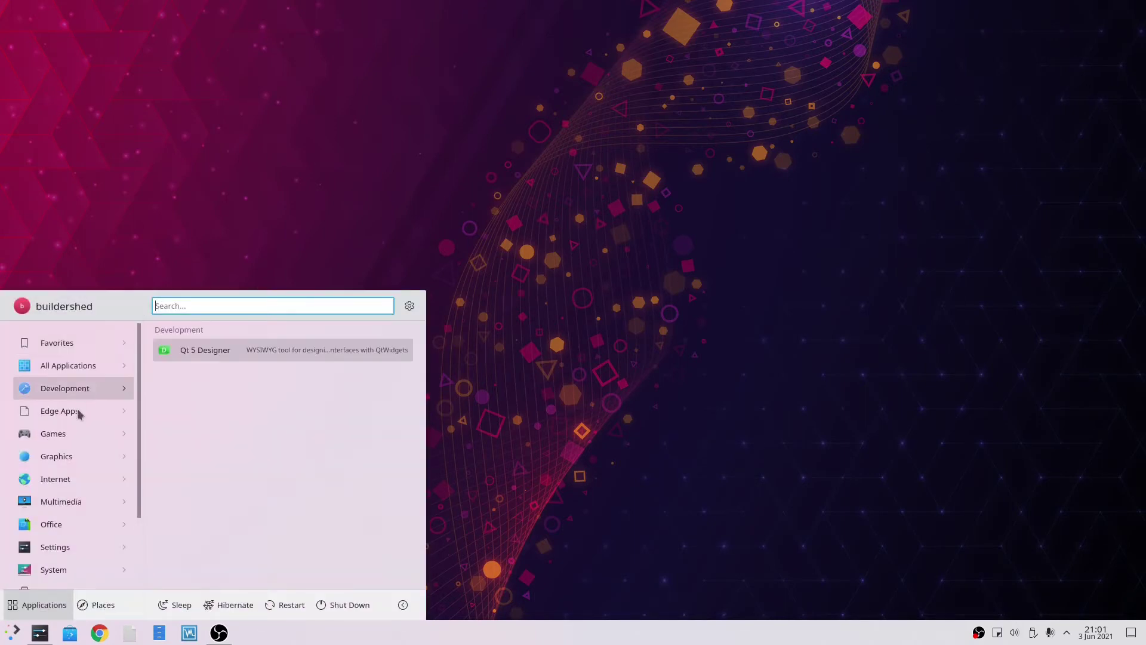
left_click(60, 434)
left_click(49, 204)
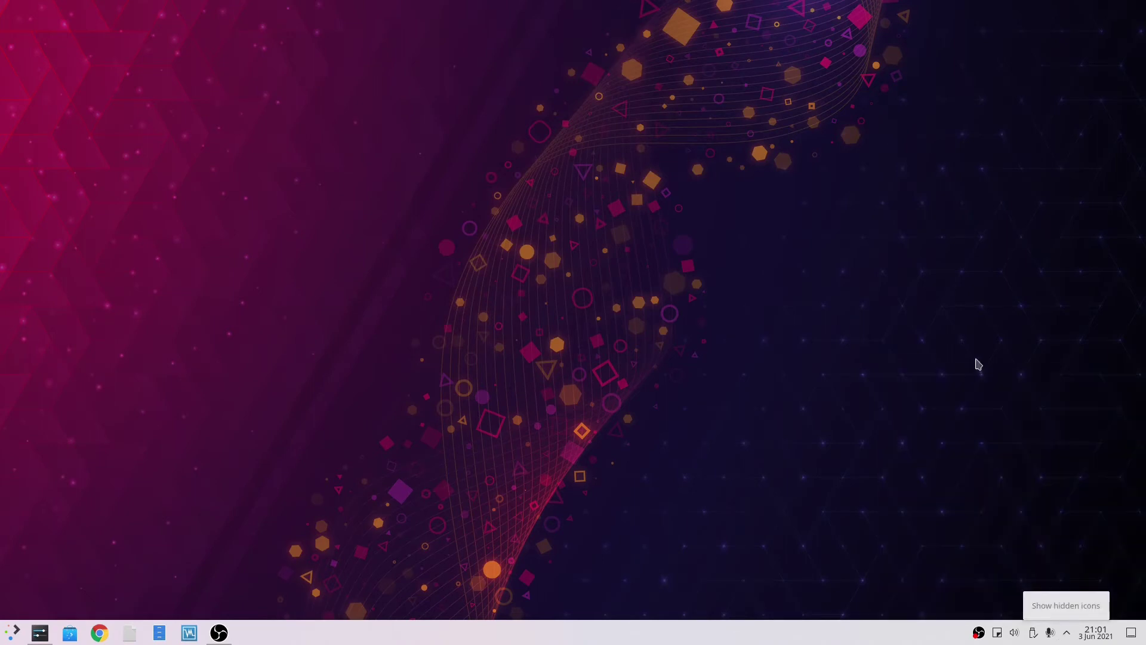
left_click(1067, 634)
left_click(1067, 634)
left_click_drag(787, 312, 360, 433)
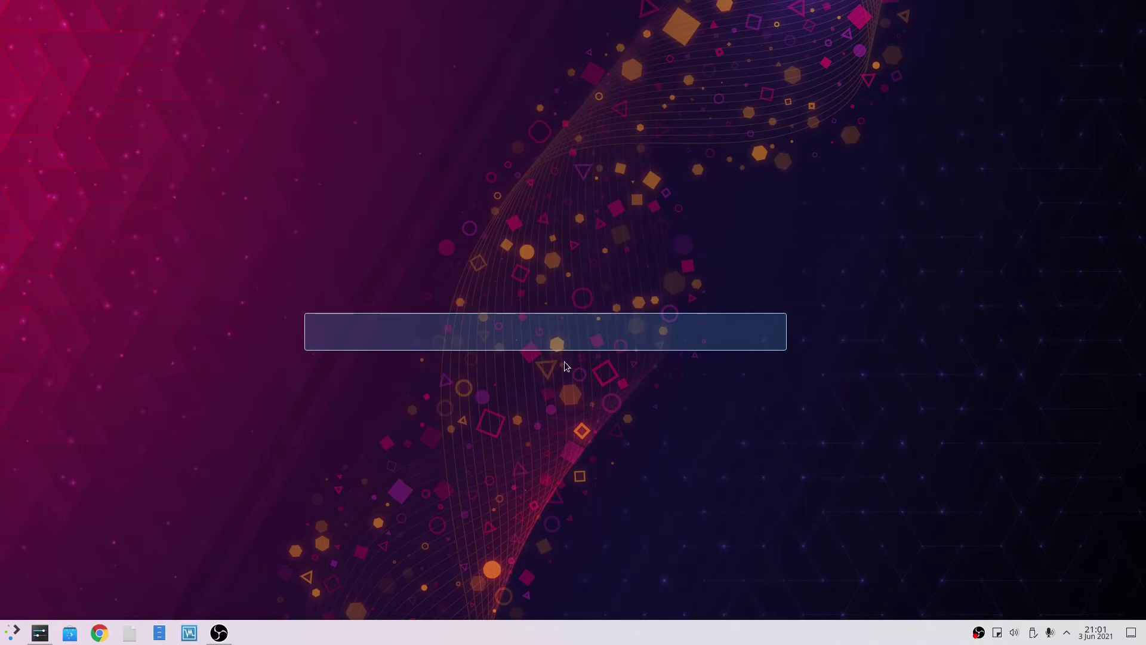
left_click_drag(438, 184, 796, 504)
right_click(584, 637)
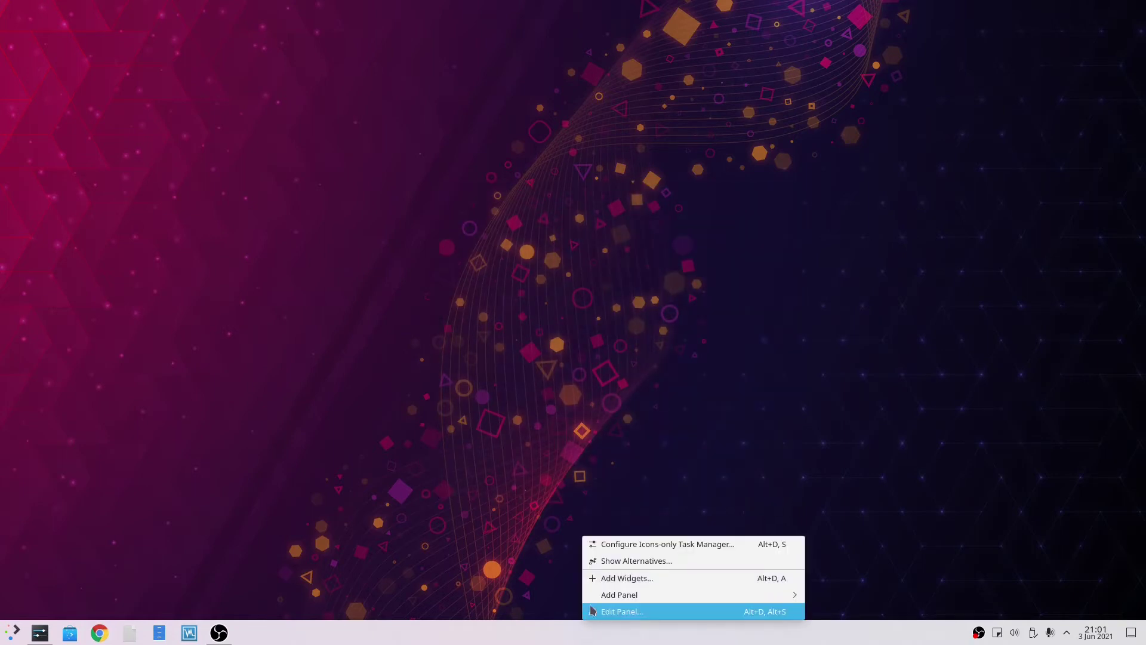
left_click(416, 288)
left_click_drag(392, 165, 575, 285)
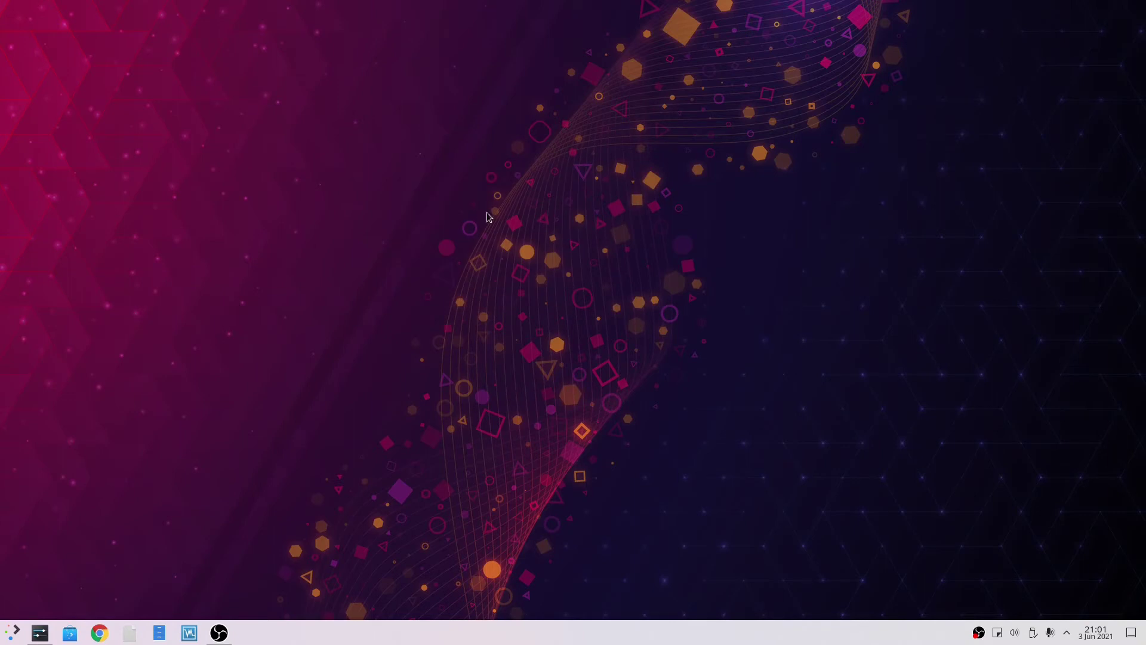
left_click_drag(348, 55, 610, 438)
left_click(13, 631)
left_click(3, 641)
left_click(2, 641)
left_click(2, 641)
left_click_drag(217, 127, 161, 106)
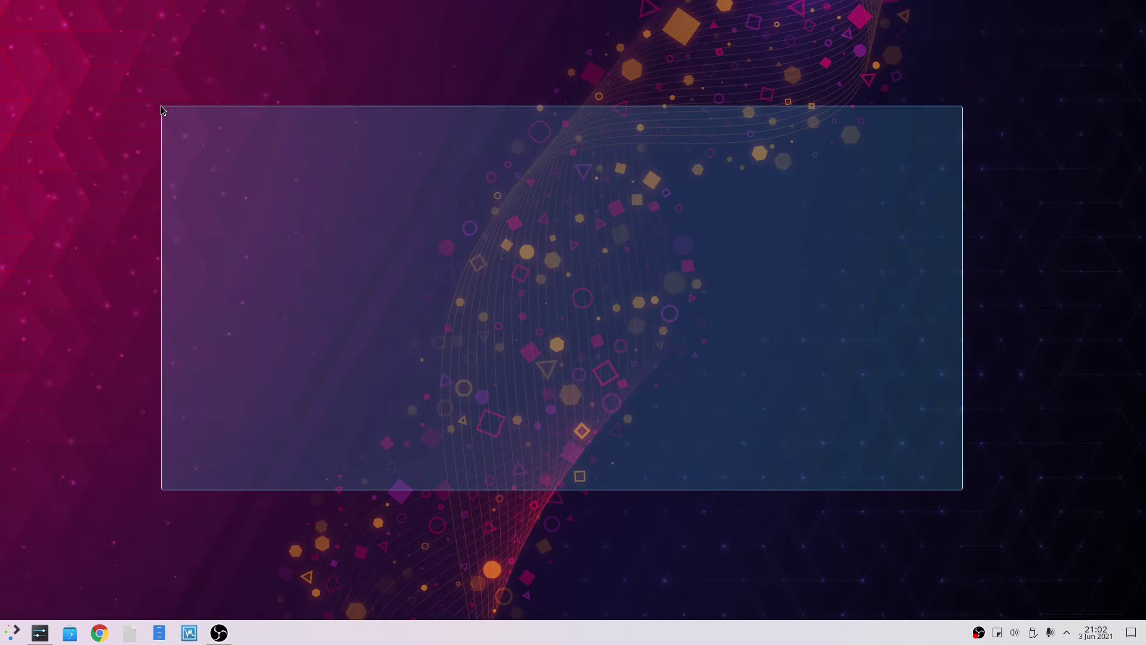
left_click_drag(161, 106, 203, 120)
left_click_drag(196, 118, 803, 485)
left_click_drag(852, 380, 216, 2)
left_click_drag(501, 354, 554, 375)
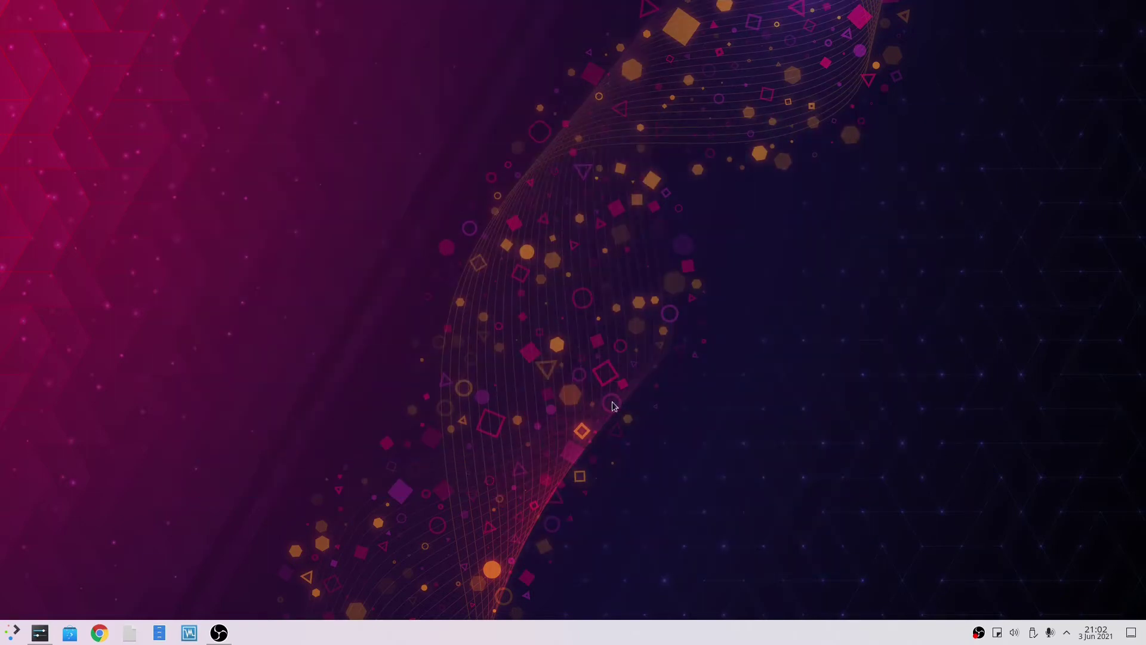
key("super")
key("super")
key("super")
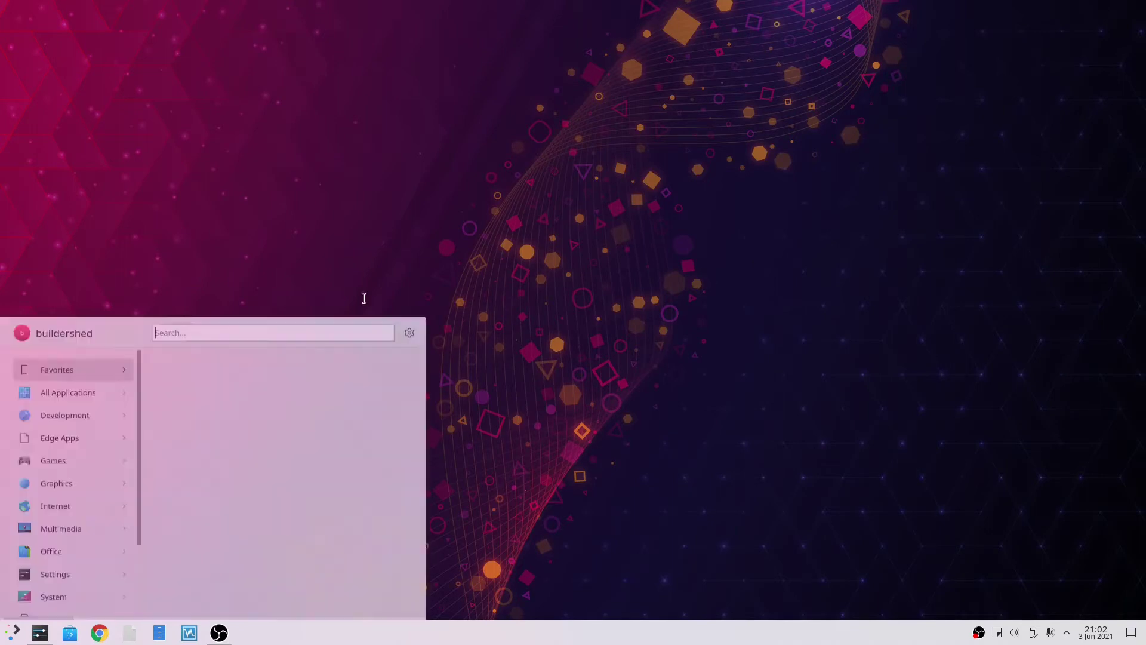
key("super")
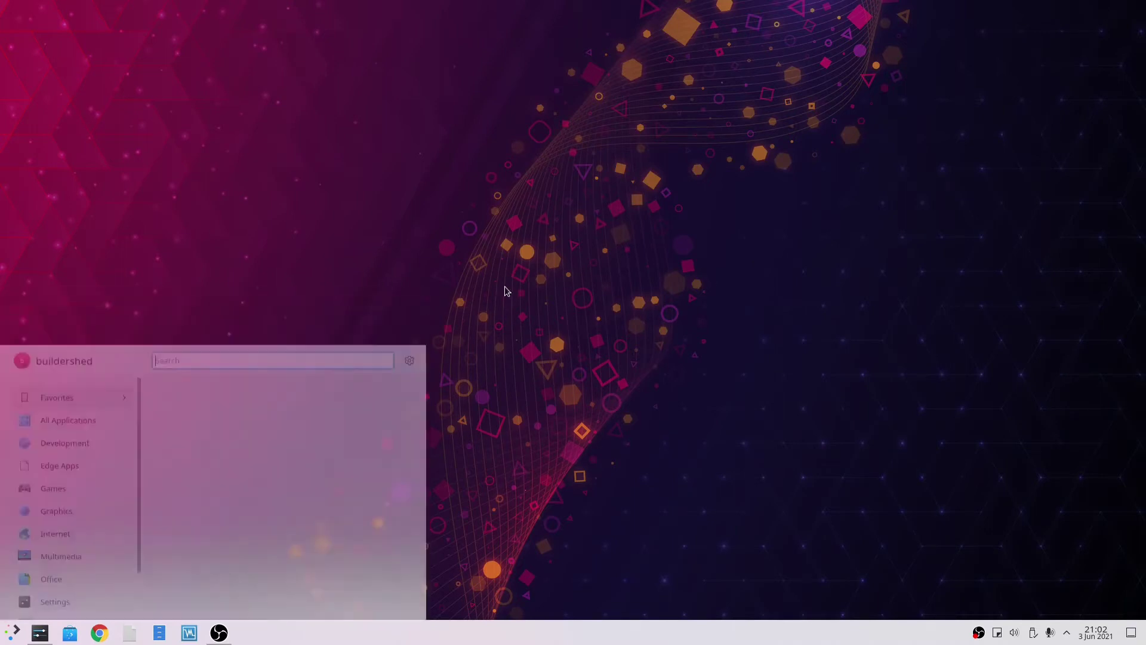
Bring up the System Settings window, move it slightly, and minimize it again.
left_click(37, 635)
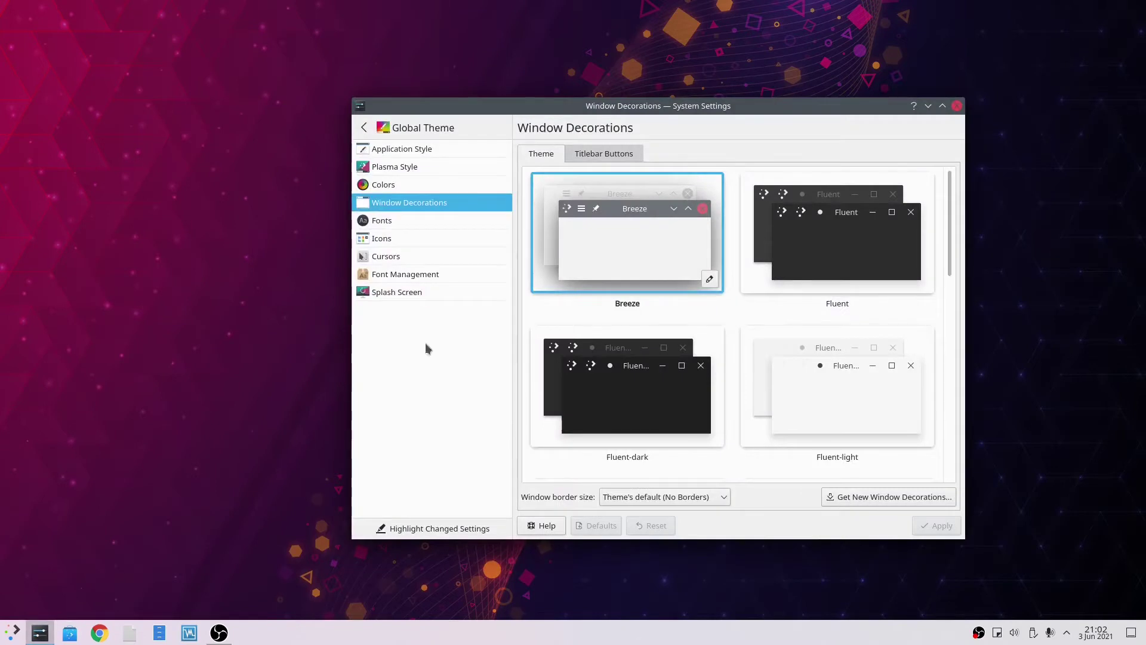
left_click_drag(702, 118, 683, 116)
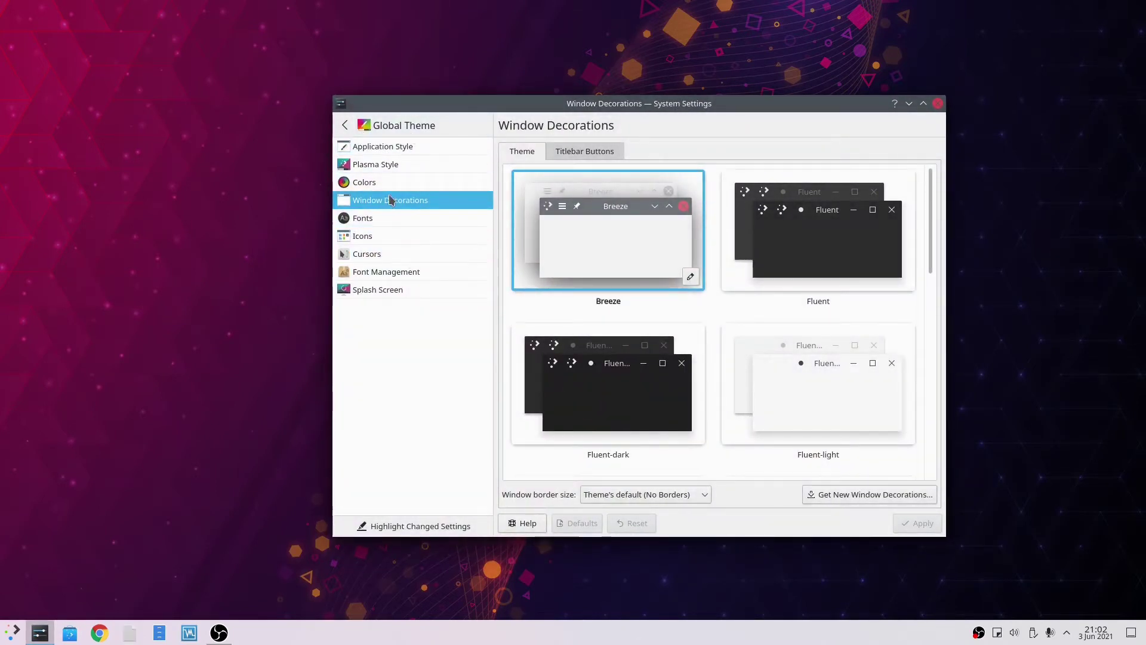
left_click(908, 104)
Open the desktop's wallpaper settings, move the window toward the middle of the desktop, and maximize it.
right_click(410, 114)
left_click(427, 121)
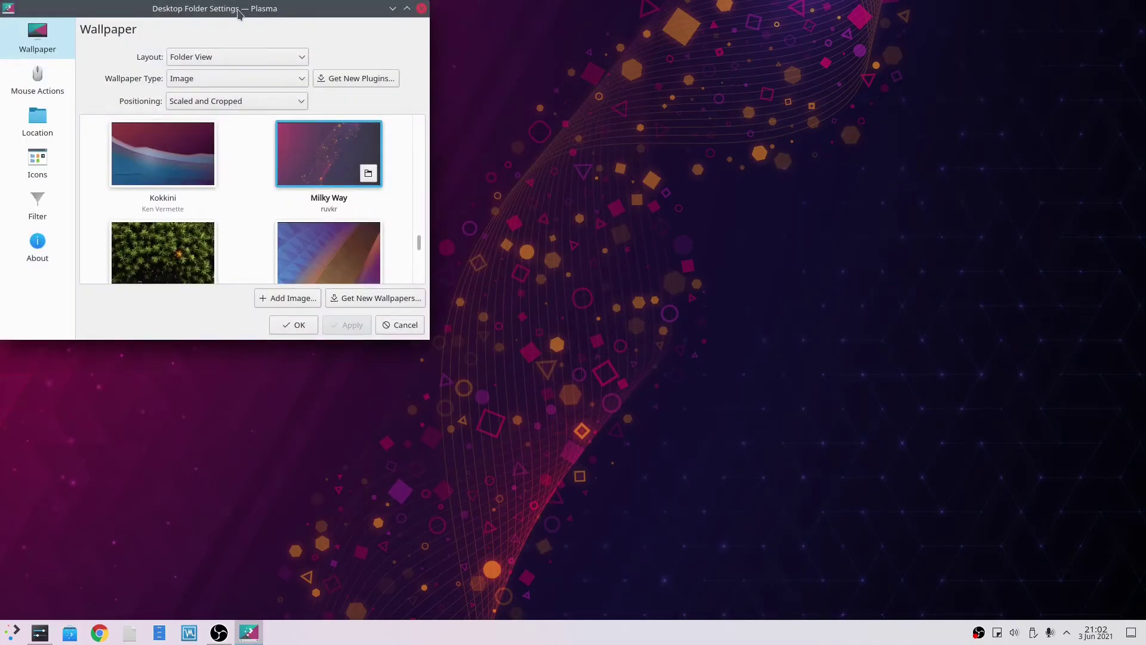
left_click_drag(237, 13, 647, 187)
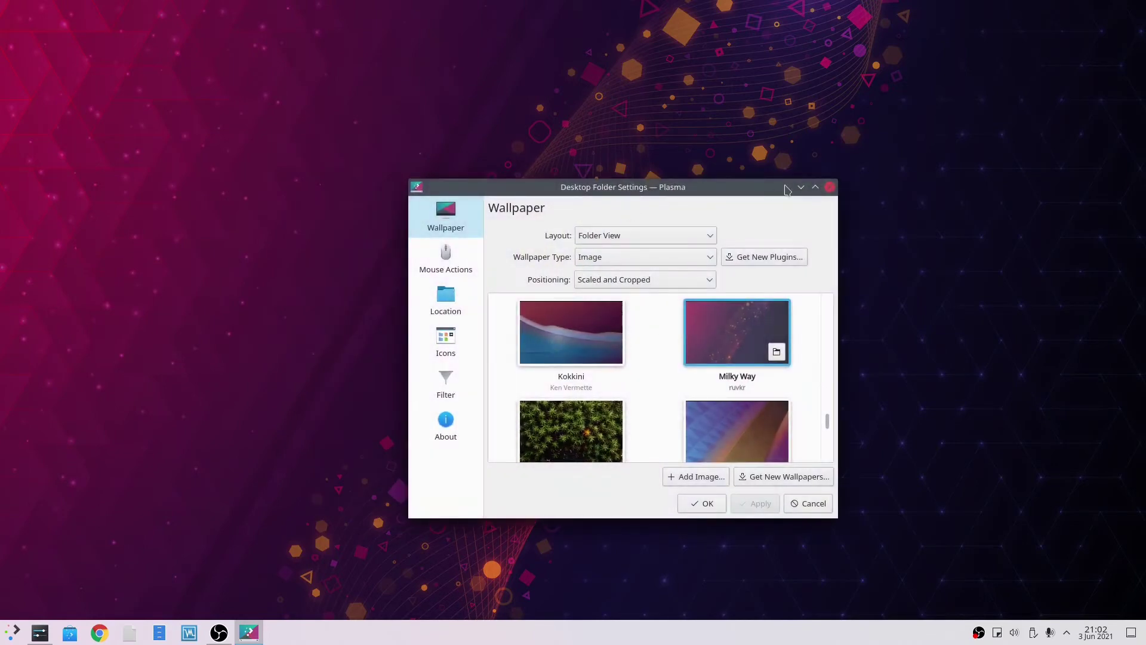
left_click(815, 187)
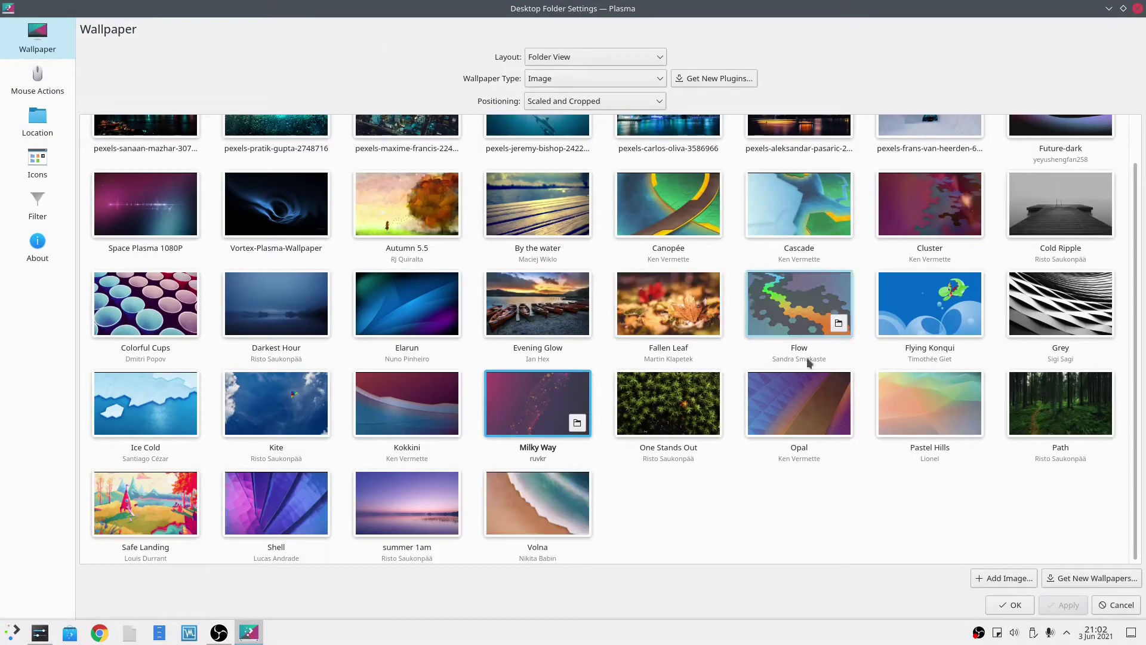
Look through the whole collection of available wallpapers.
scroll(597, 311, "up", 2)
scroll(567, 179, "down", 2)
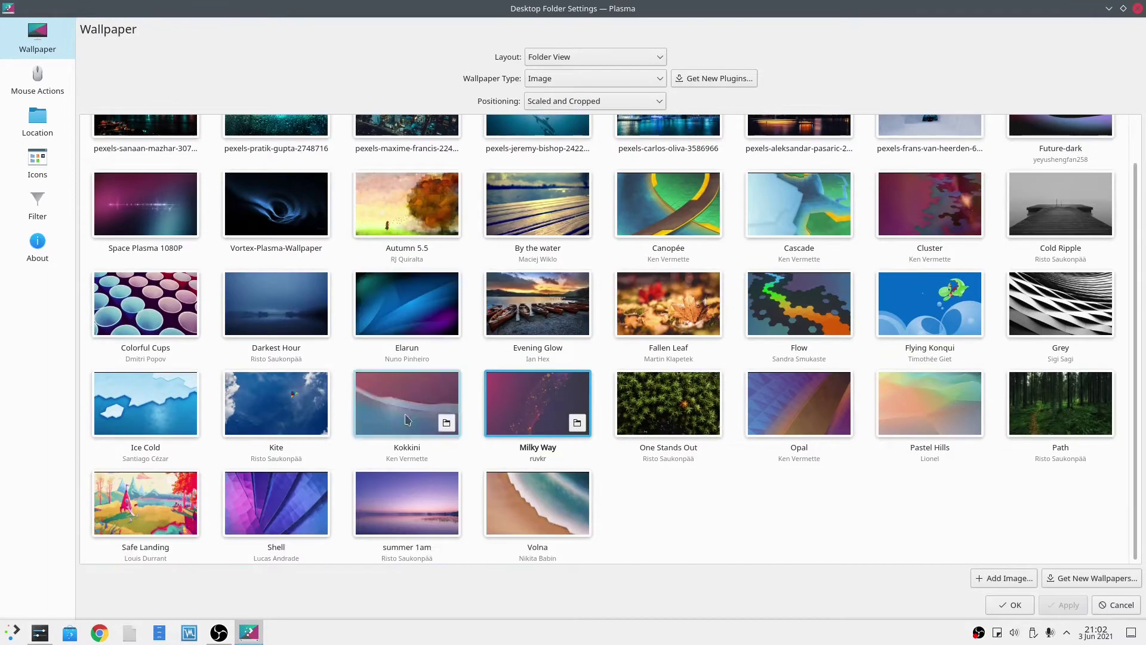
scroll(466, 179, "up", 2)
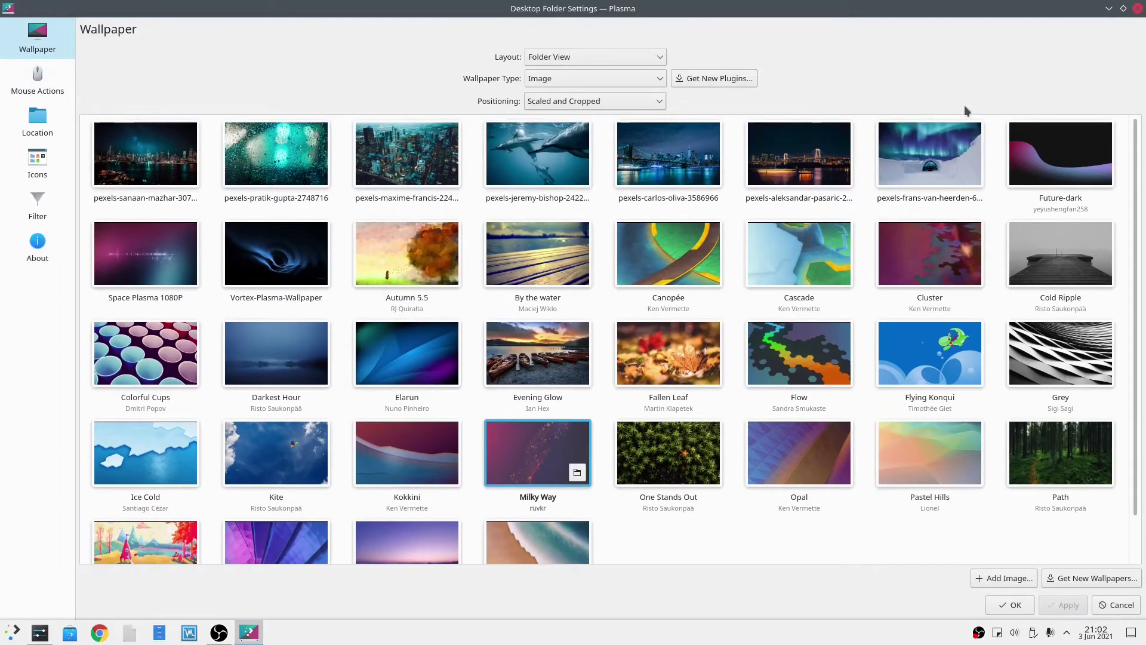
scroll(1038, 280, "down", 2)
scroll(453, 281, "up", 2)
scroll(597, 358, "down", 2)
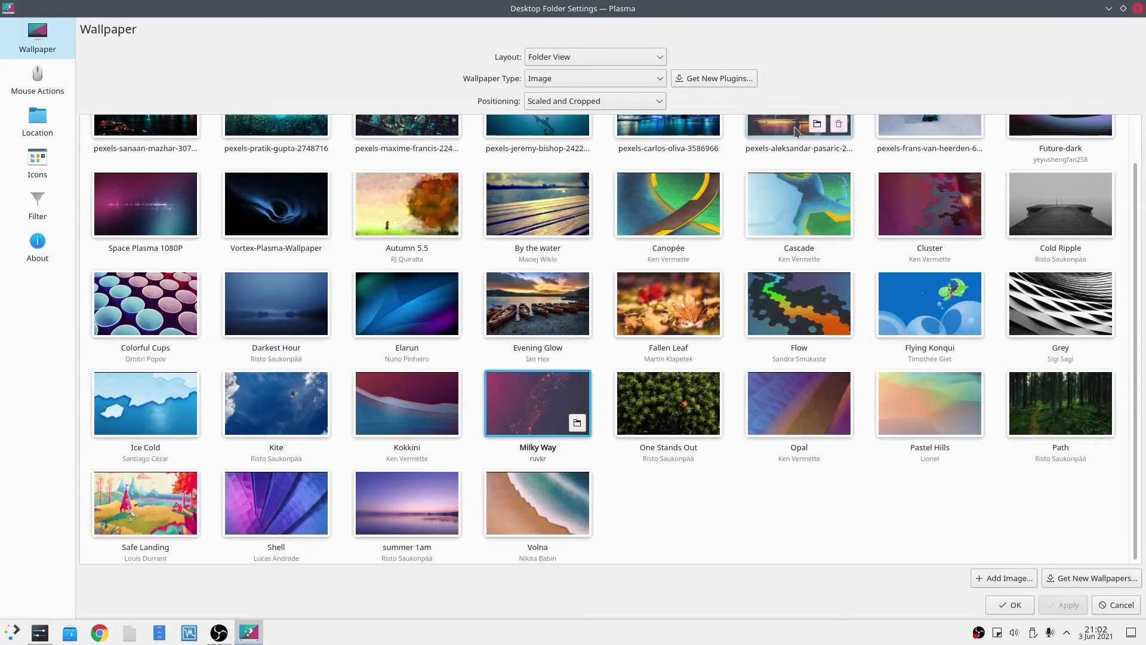
scroll(406, 263, "up", 2)
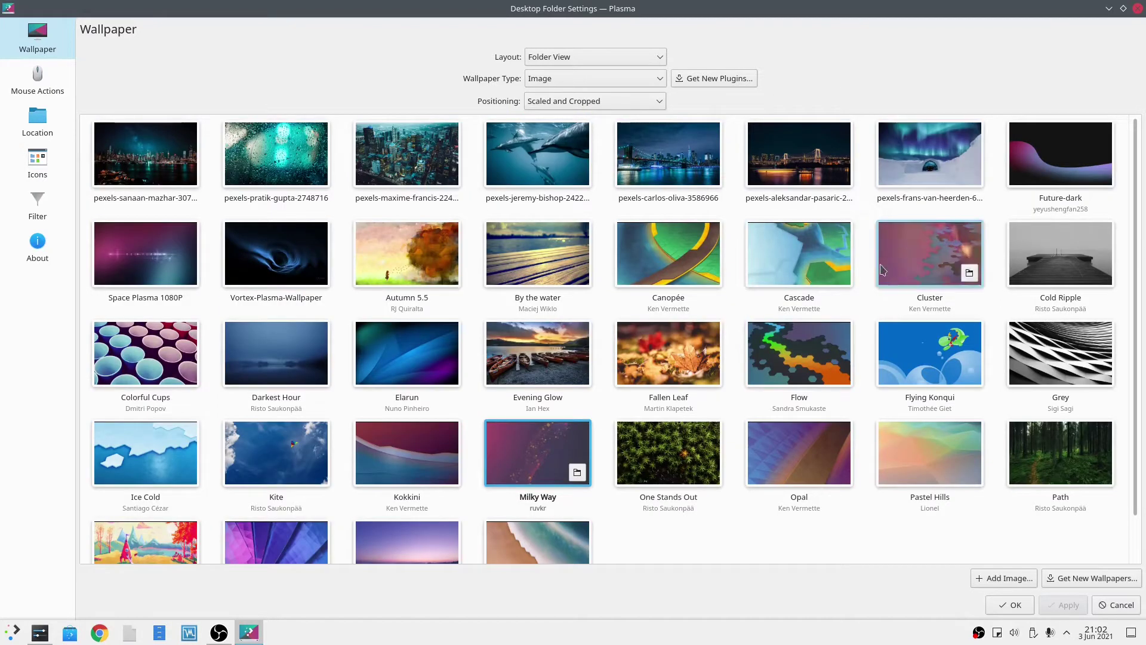
Try out different wallpapers in the collection, including Space Plasma 1080P, Vortex-Plasma-Wallpaper, the raindrop photo and the bridge skyline.
scroll(411, 352, "down", 2)
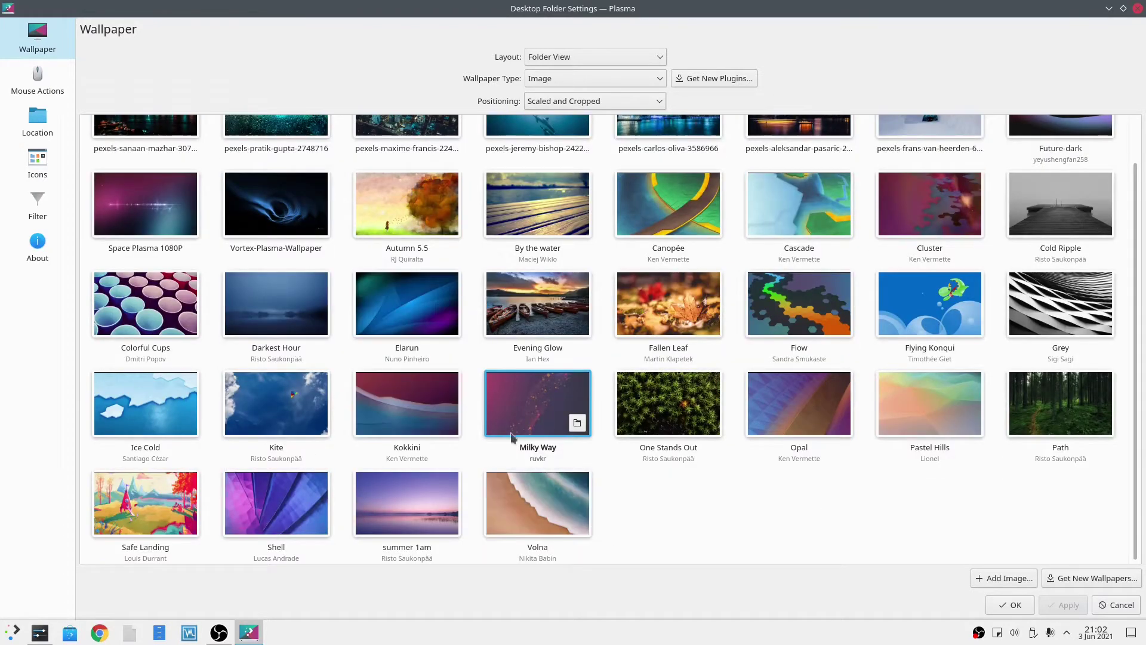
scroll(334, 352, "up", 2)
left_click(157, 247)
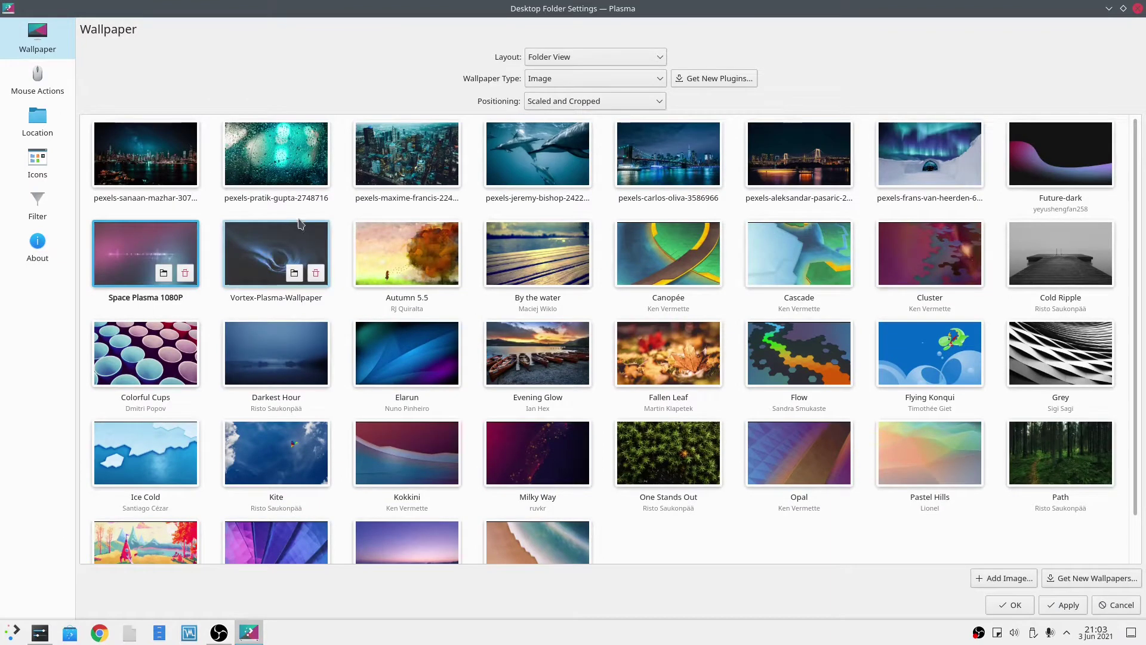
left_click(268, 255)
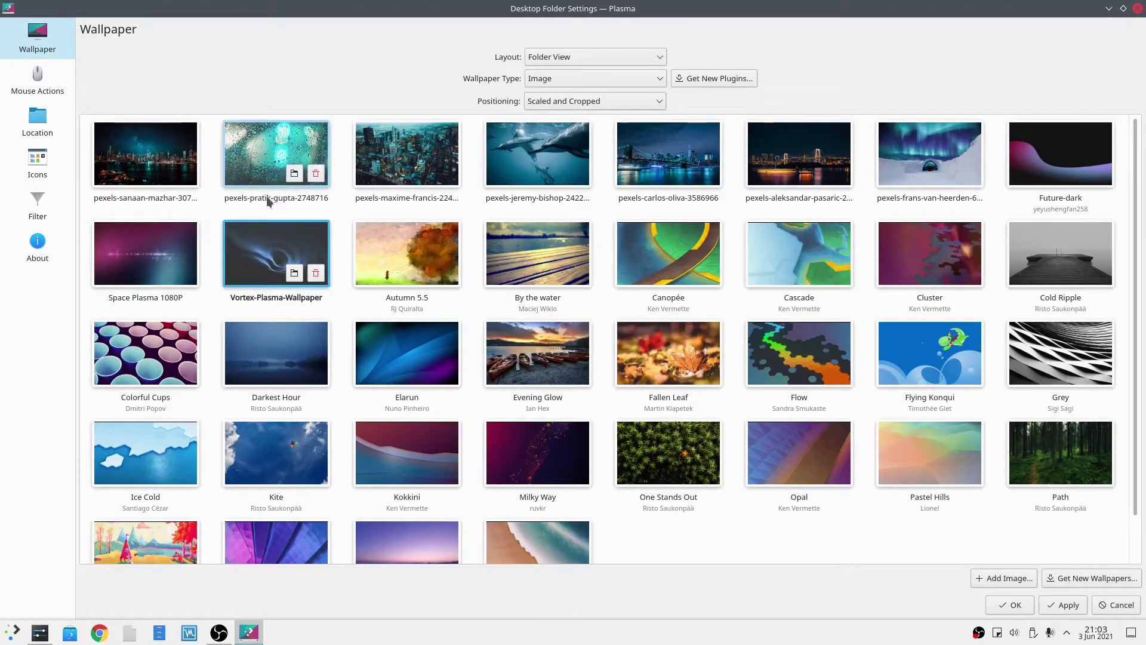
left_click(267, 157)
left_click(429, 145)
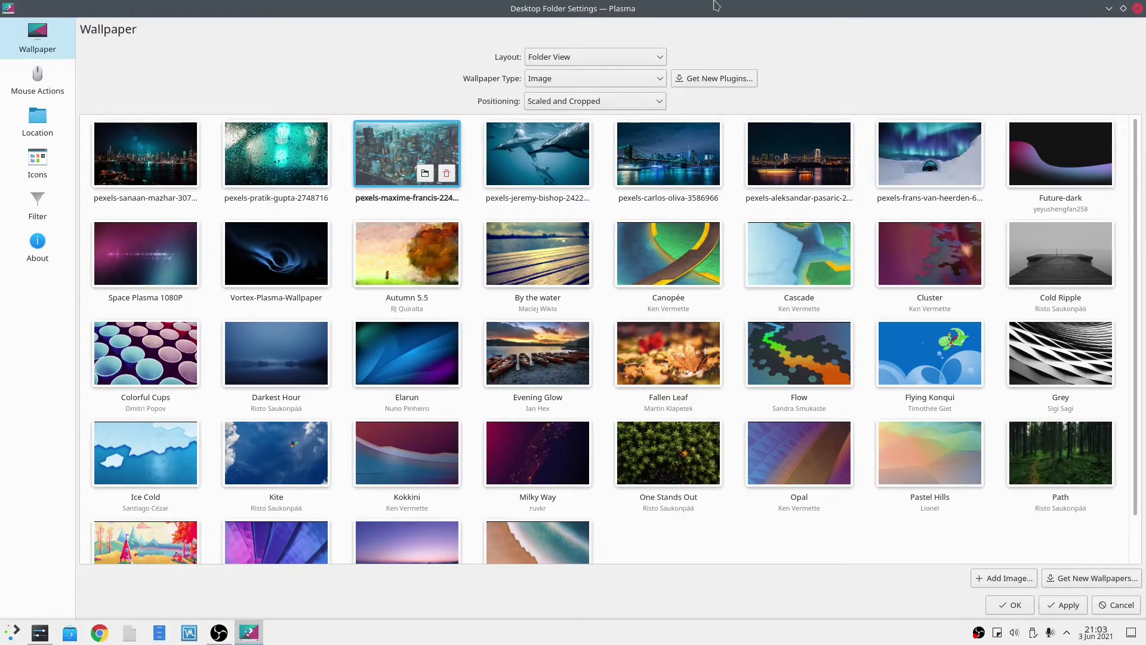
left_click(692, 167)
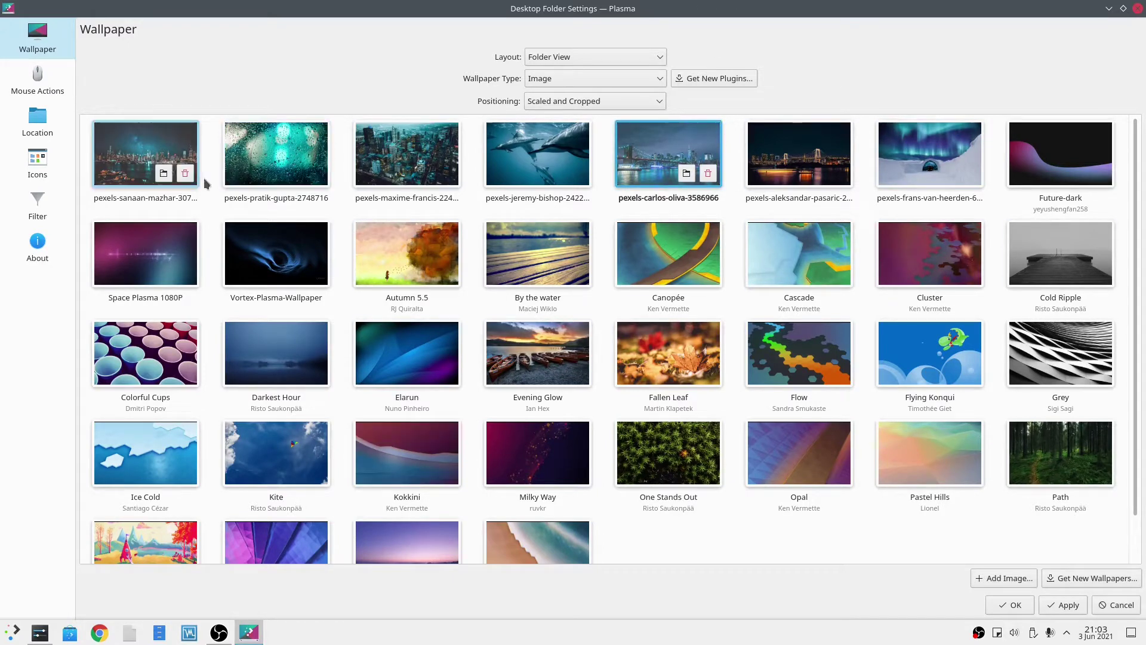
left_click(319, 143)
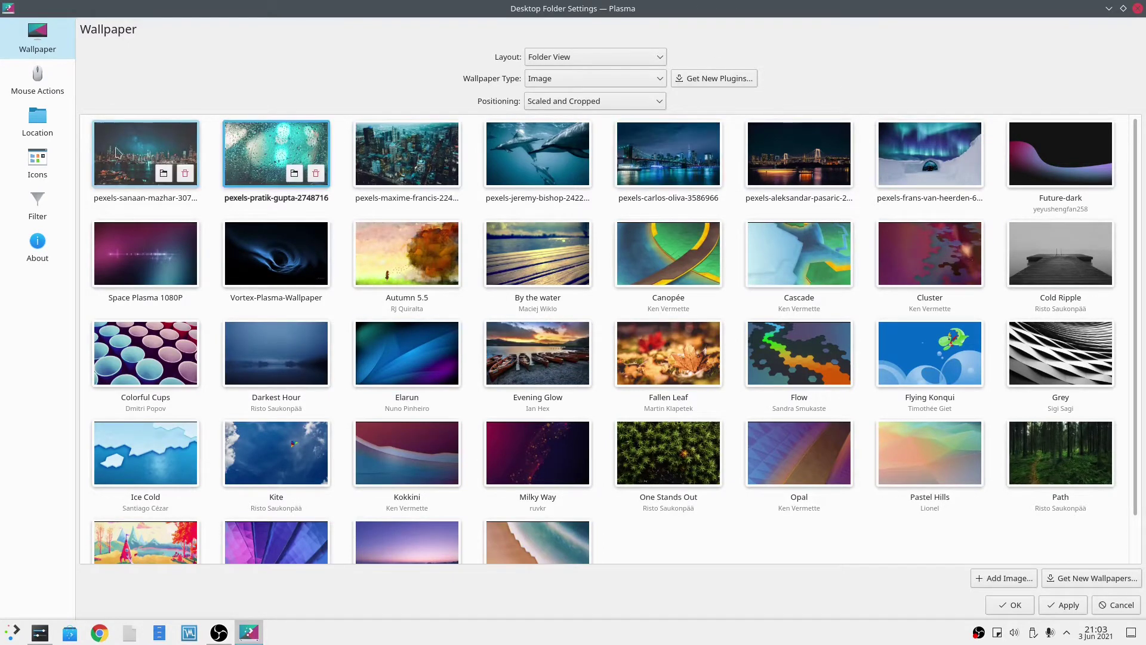
left_click(150, 162)
left_click(669, 157)
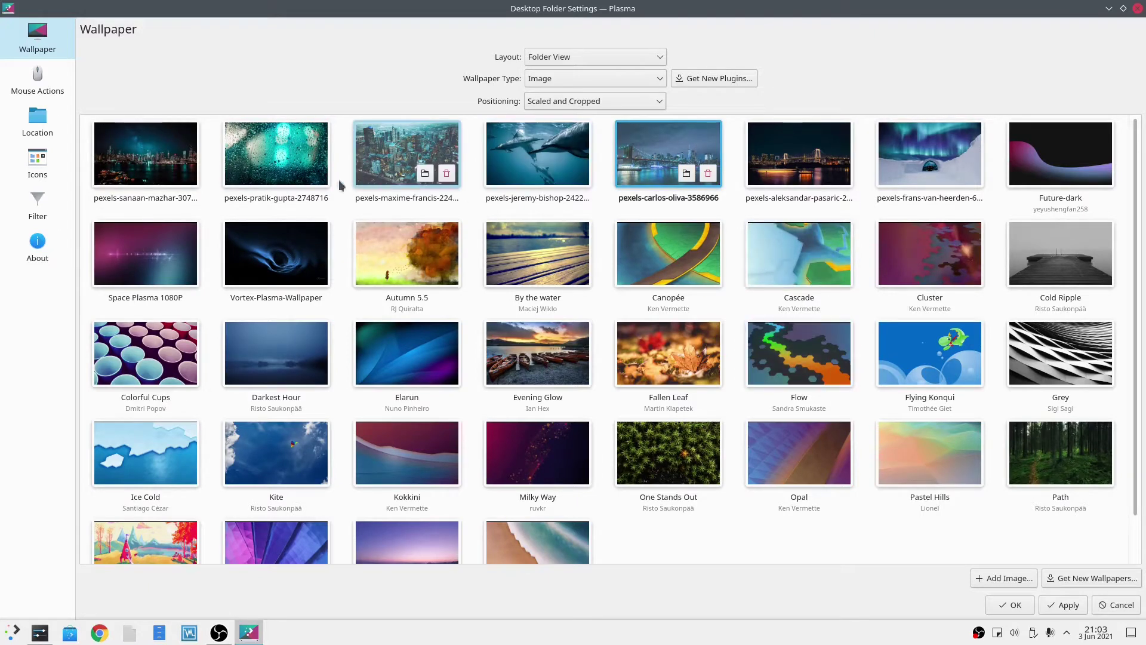
Apply the first wallpaper in the collection, the teal night city skyline, and close the desktop folder settings.
left_click(155, 143)
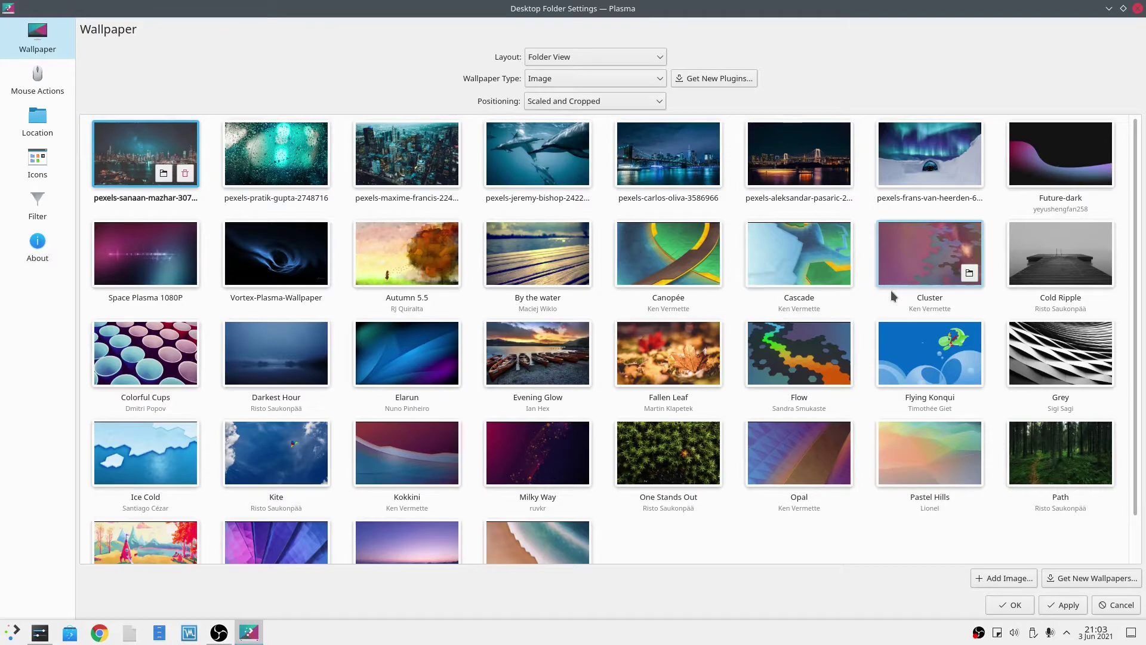
left_click(1063, 606)
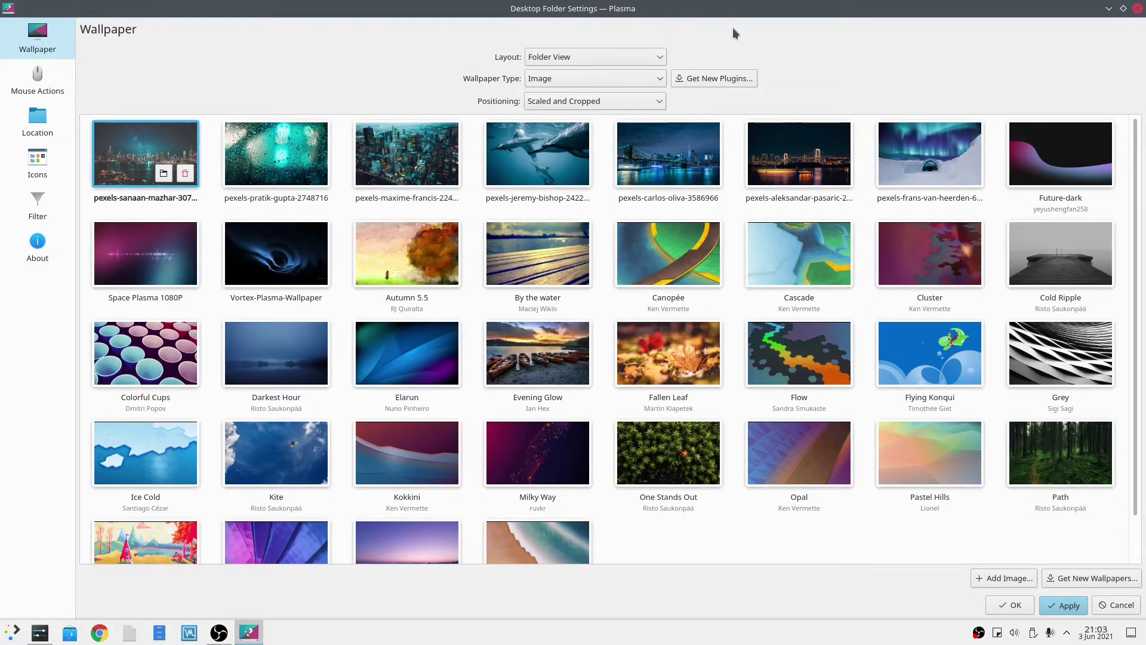
left_click(1116, 612)
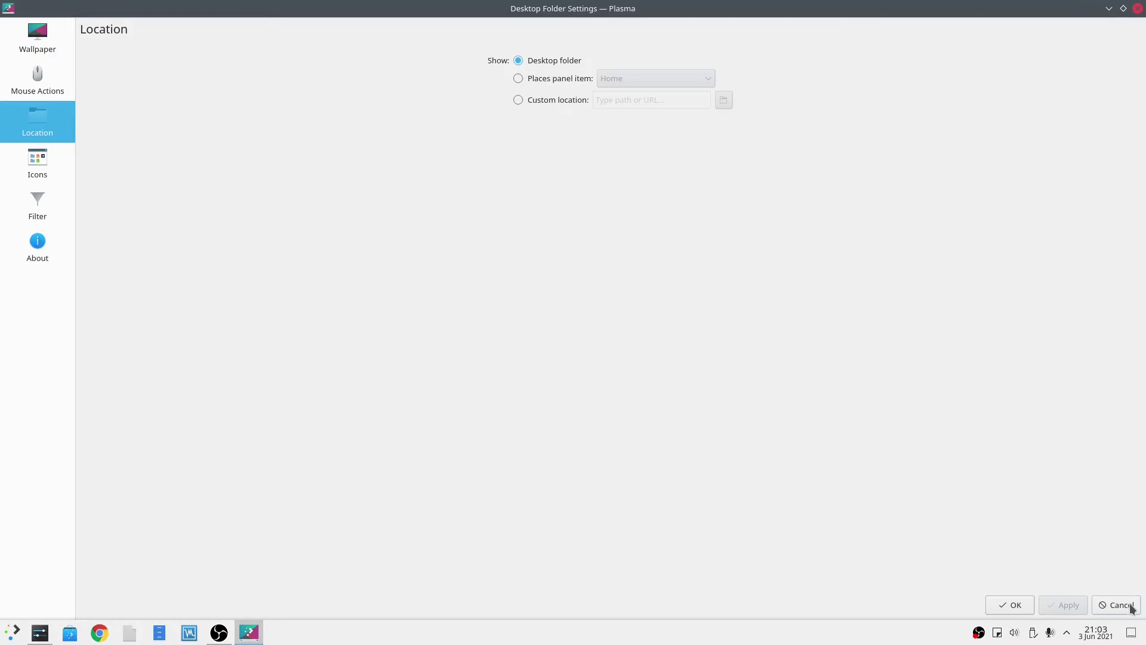
left_click(1121, 605)
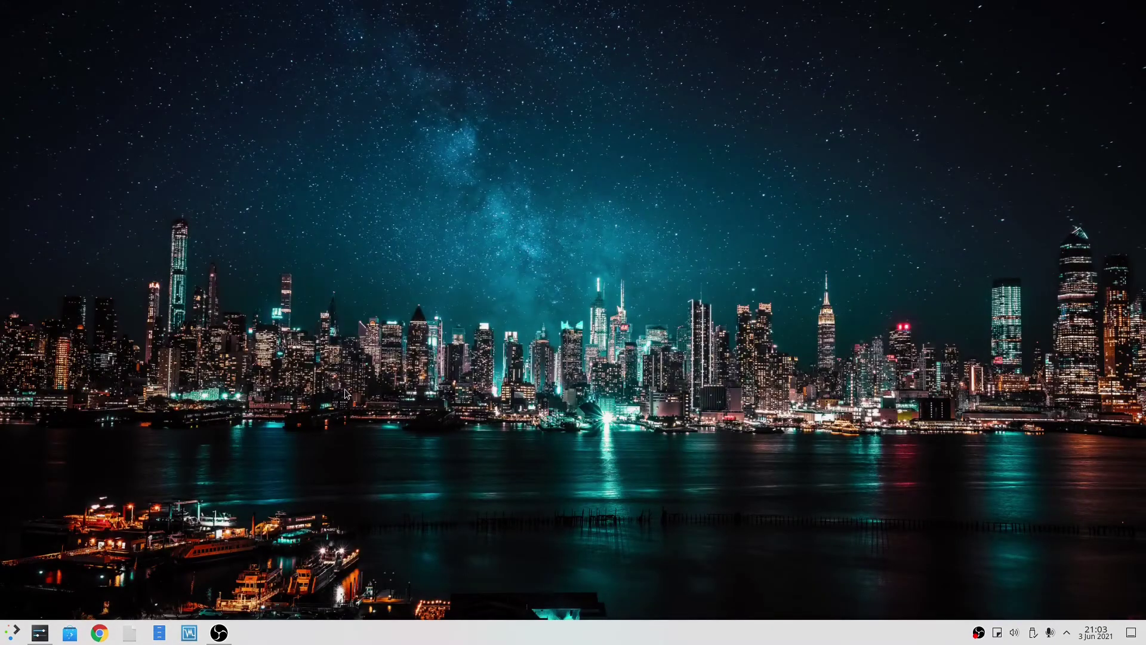
left_click_drag(312, 73, 695, 176)
right_click(347, 202)
left_click(335, 124)
Bring up System Settings and open the download window for new Plasma styles from the Plasma Style page.
key("alt+Tab")
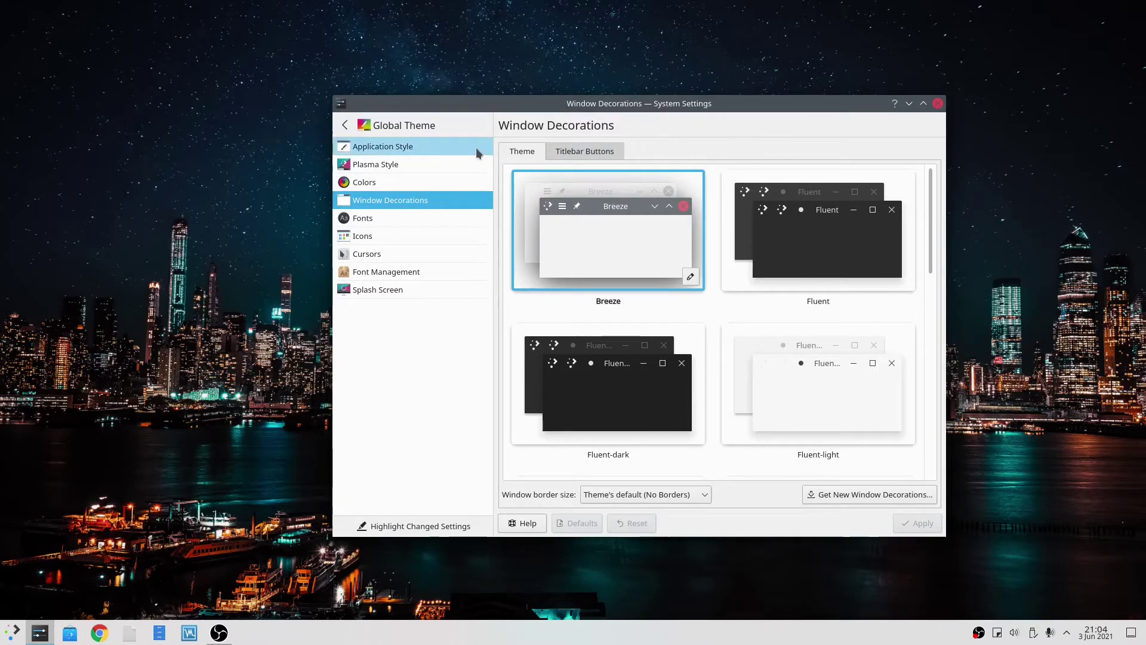
left_click(456, 163)
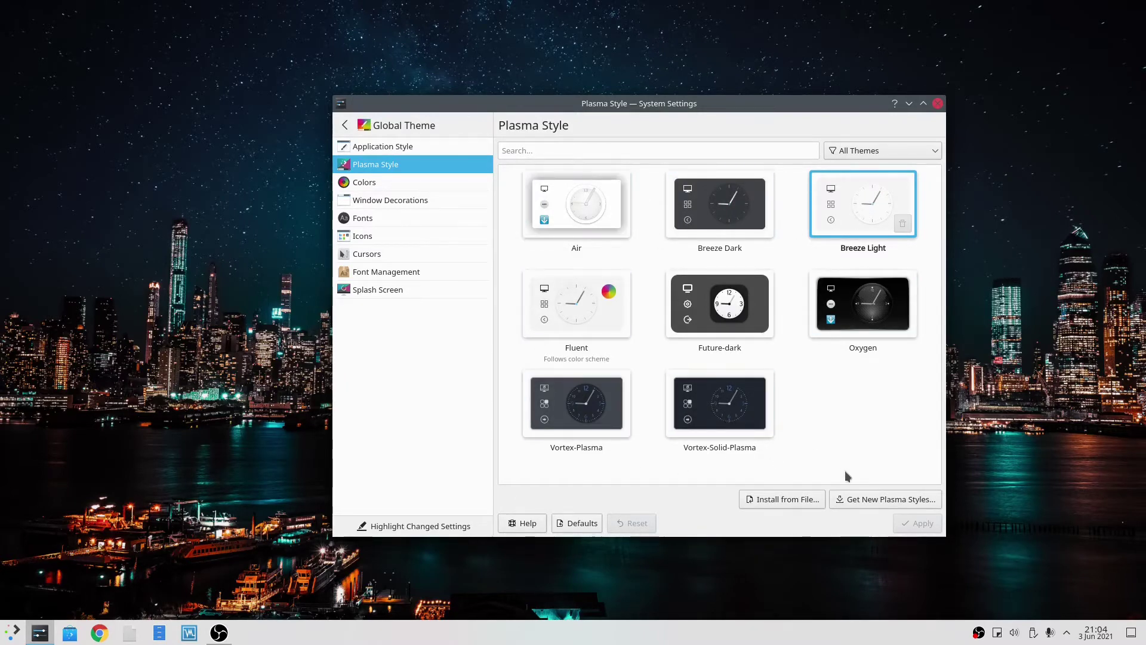
left_click(865, 499)
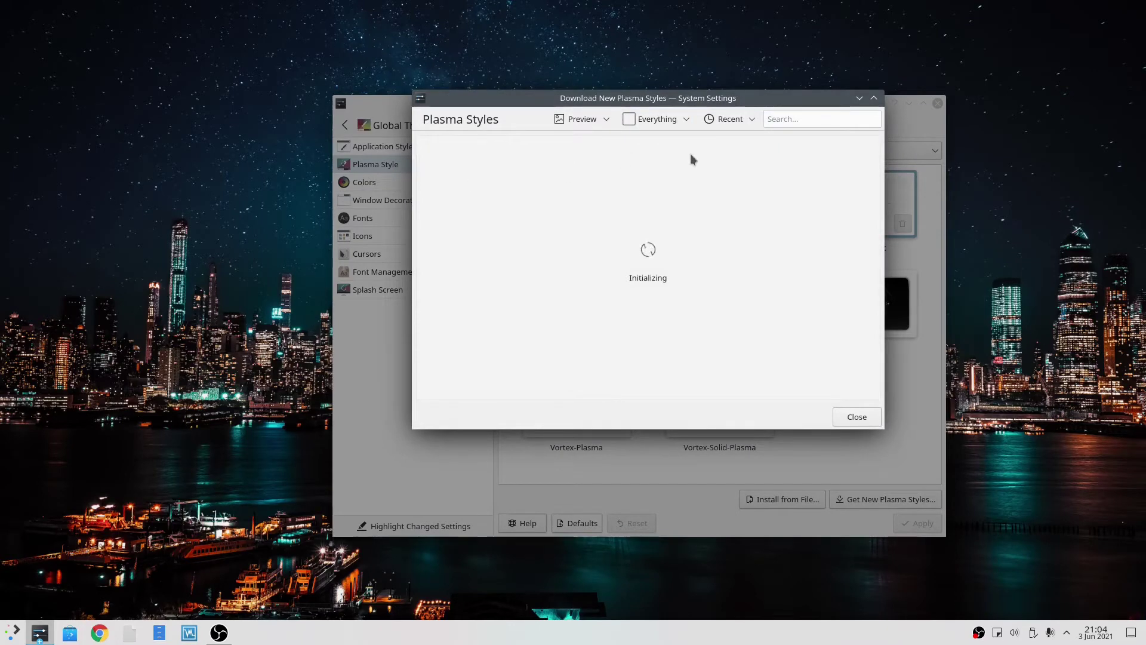
Move the Plasma Styles download window around over System Settings and close it.
left_click_drag(815, 96, 930, 125)
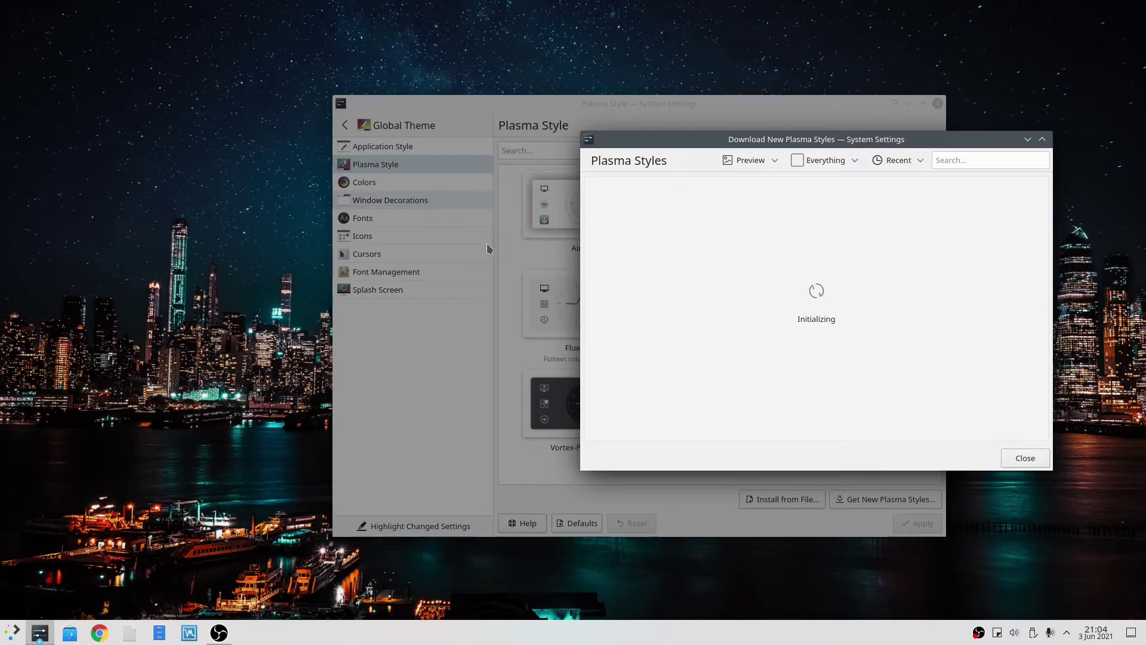
left_click_drag(991, 140, 796, 123)
left_click(827, 435)
left_click(826, 438)
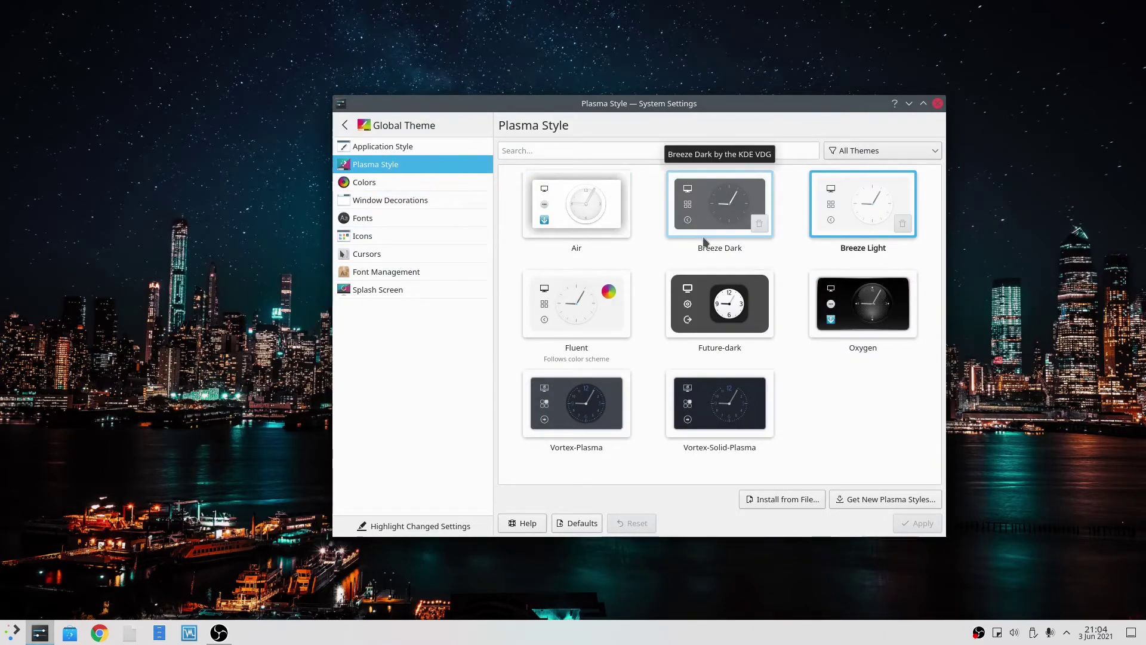
Set the application style to MS Windows 9x and apply it.
left_click(450, 149)
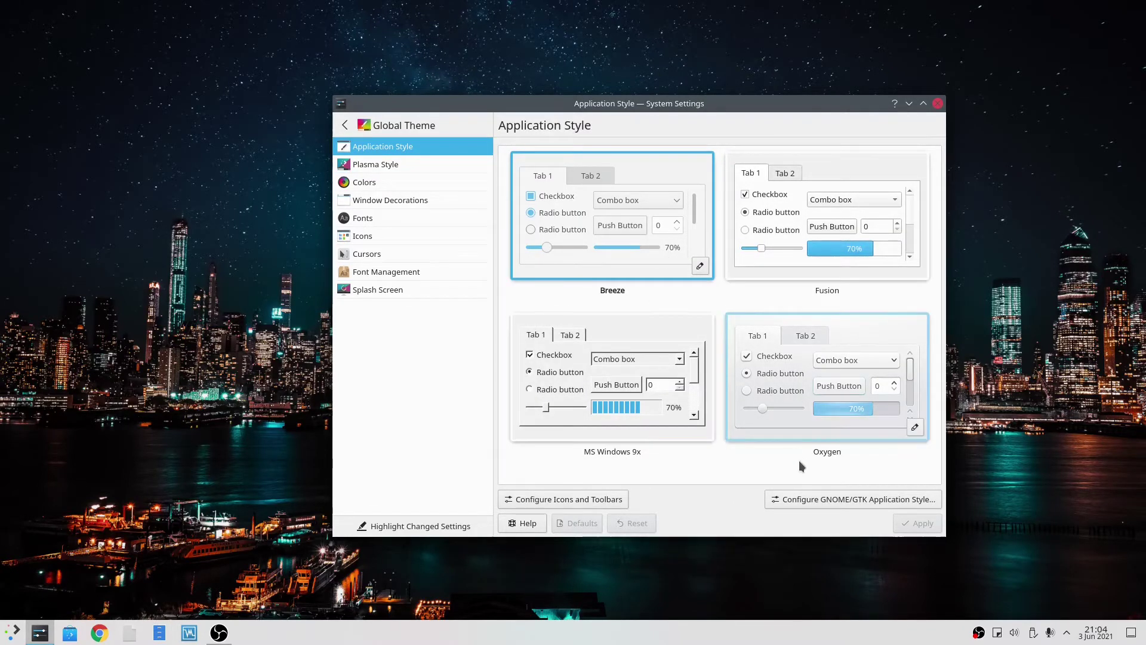
left_click(550, 407)
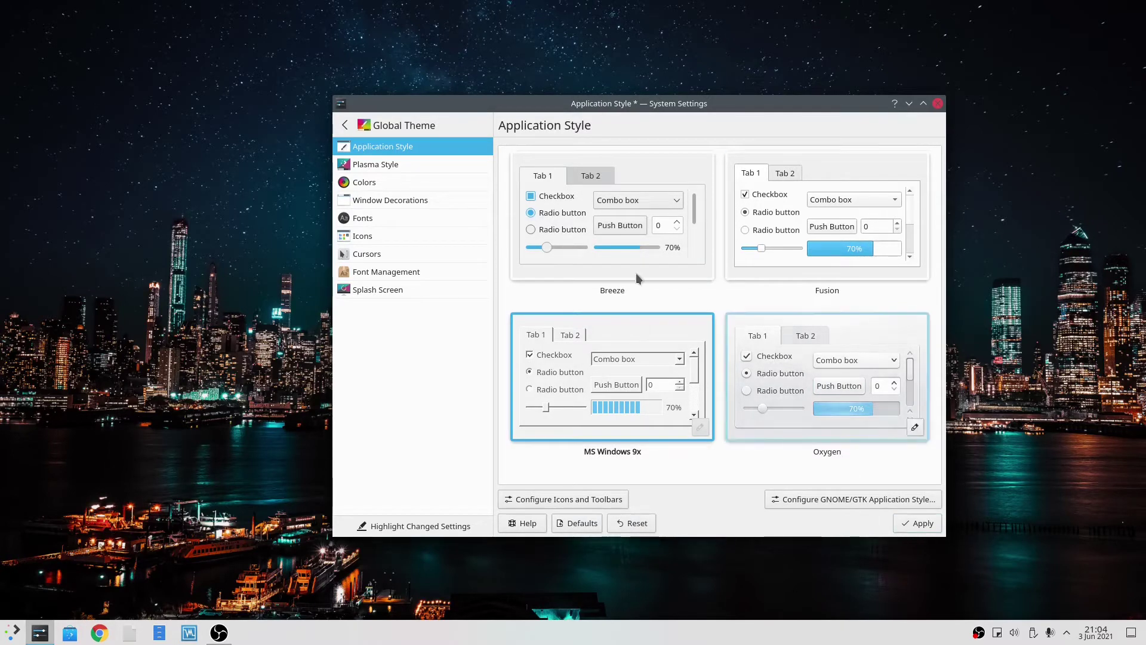
left_click(918, 523)
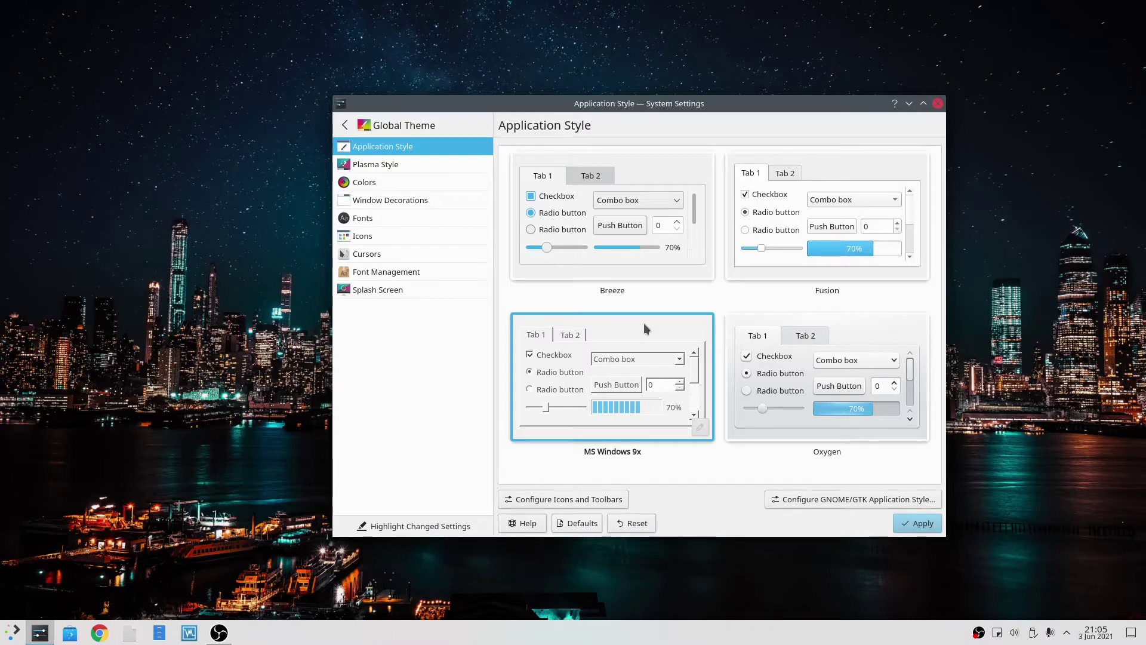
key("Return")
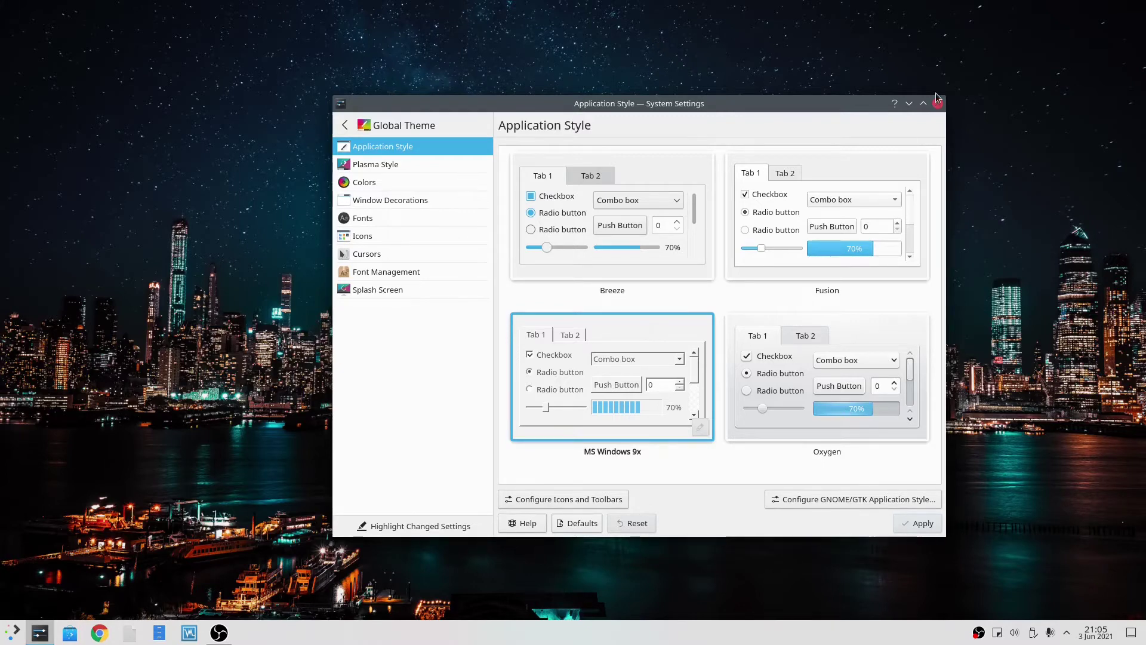
Reposition the System Settings window, then set the application style to Breeze and apply it.
left_click_drag(792, 99, 862, 82)
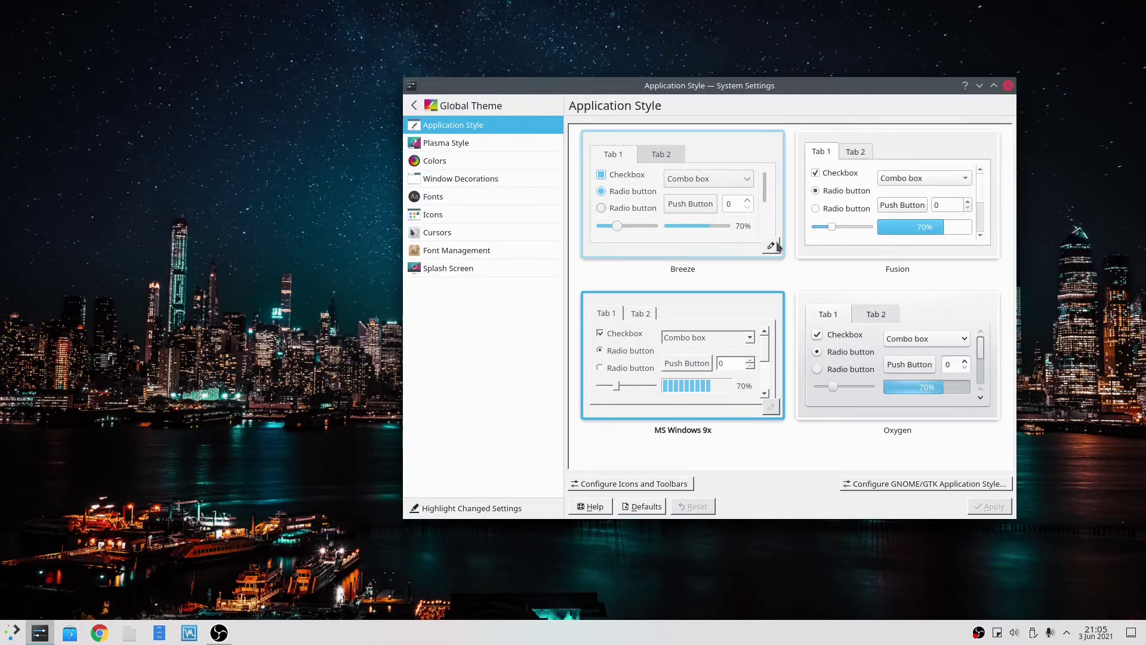
left_click(776, 245)
left_click(706, 376)
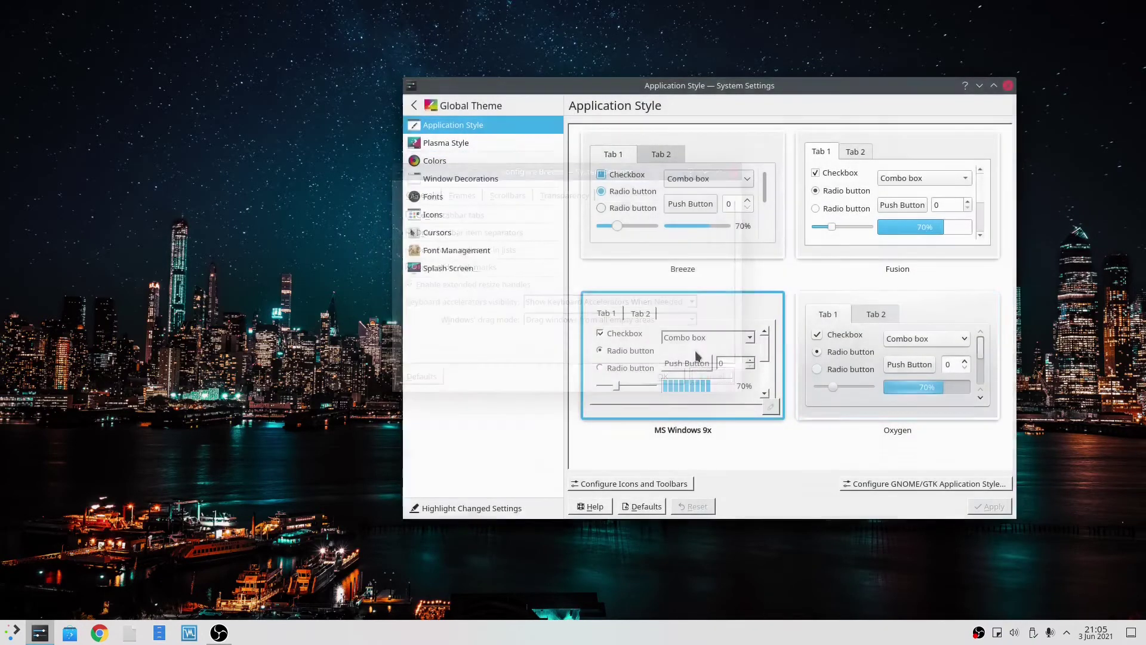
left_click(686, 218)
left_click(986, 506)
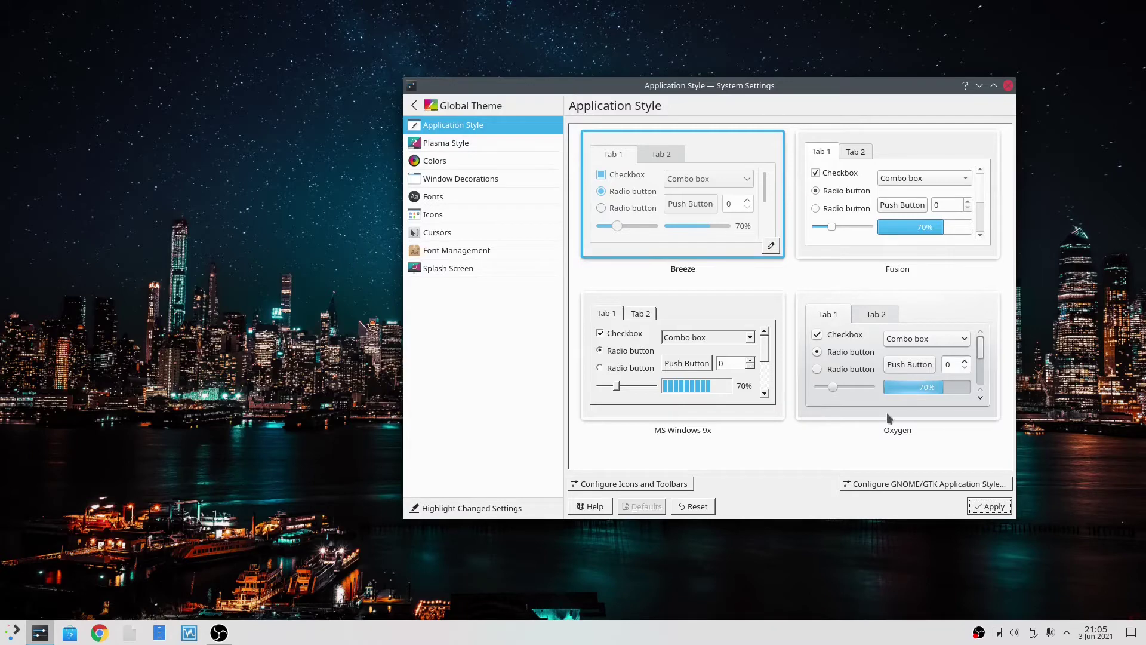
Check the GTK theme choices in the GNOME/GTK Application Style settings and open the dialog for installing a theme from a file.
left_click(969, 506)
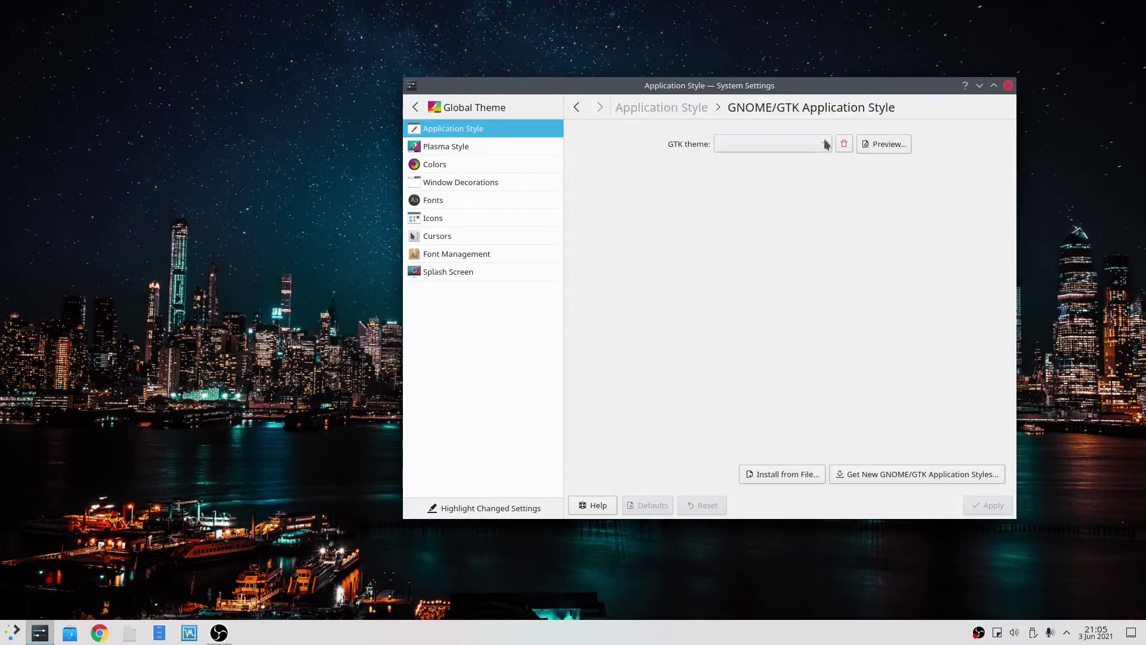
left_click(823, 143)
left_click(826, 141)
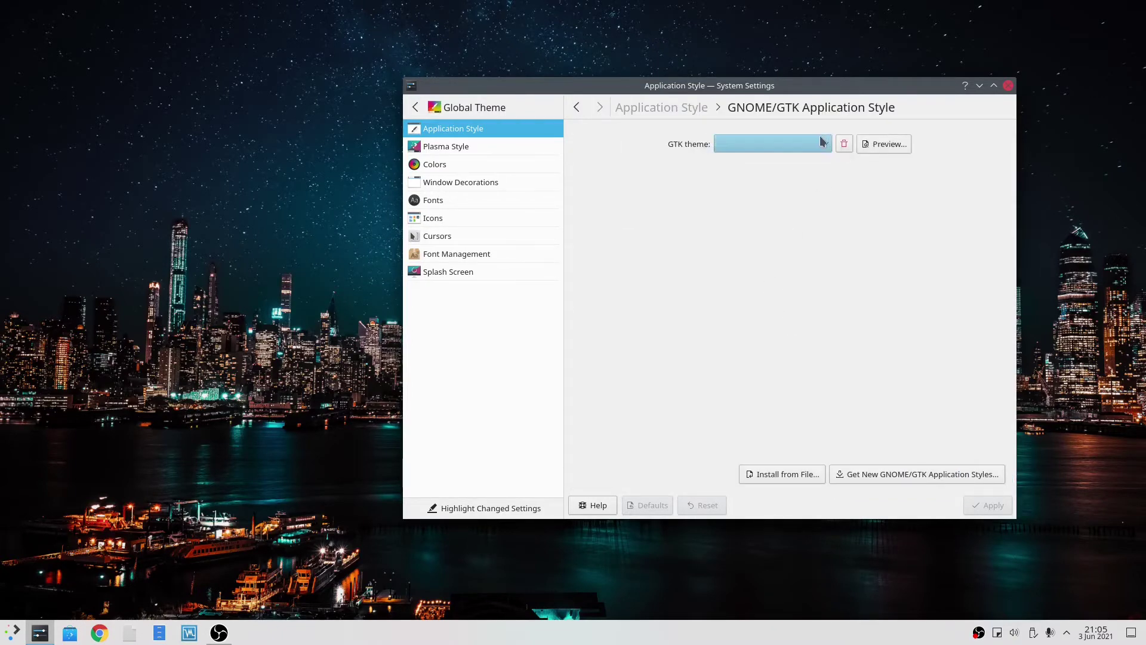
left_click(807, 475)
left_click(781, 475)
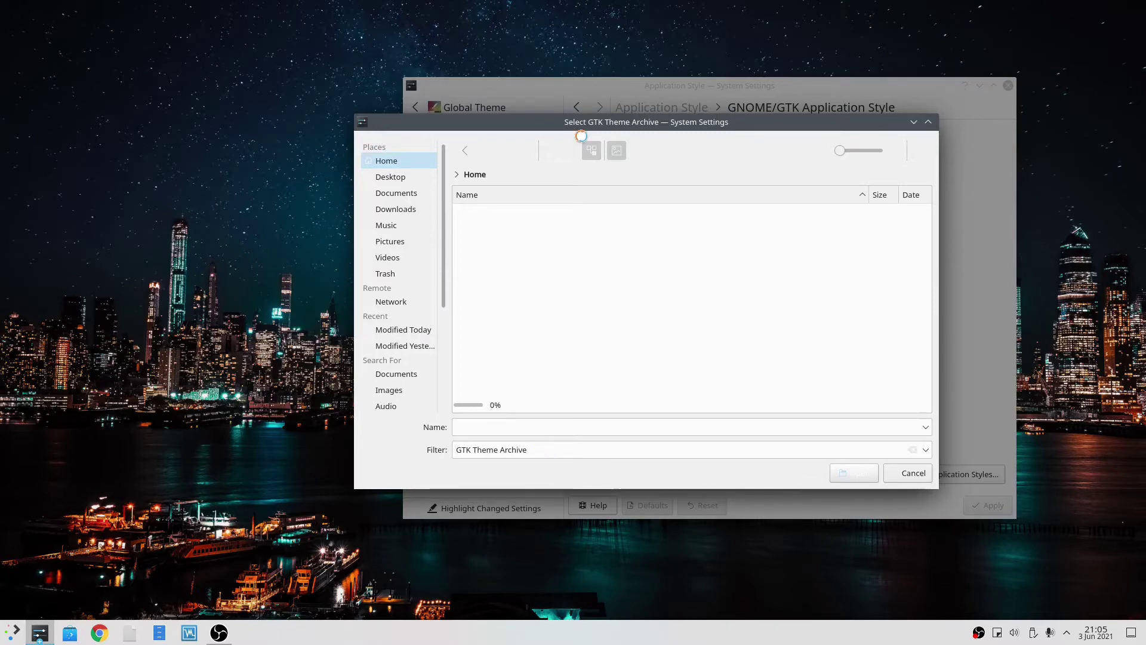
Reposition the theme archive dialog, show the hidden folders in Home, and open the .themes folder.
left_click_drag(588, 131, 614, 148)
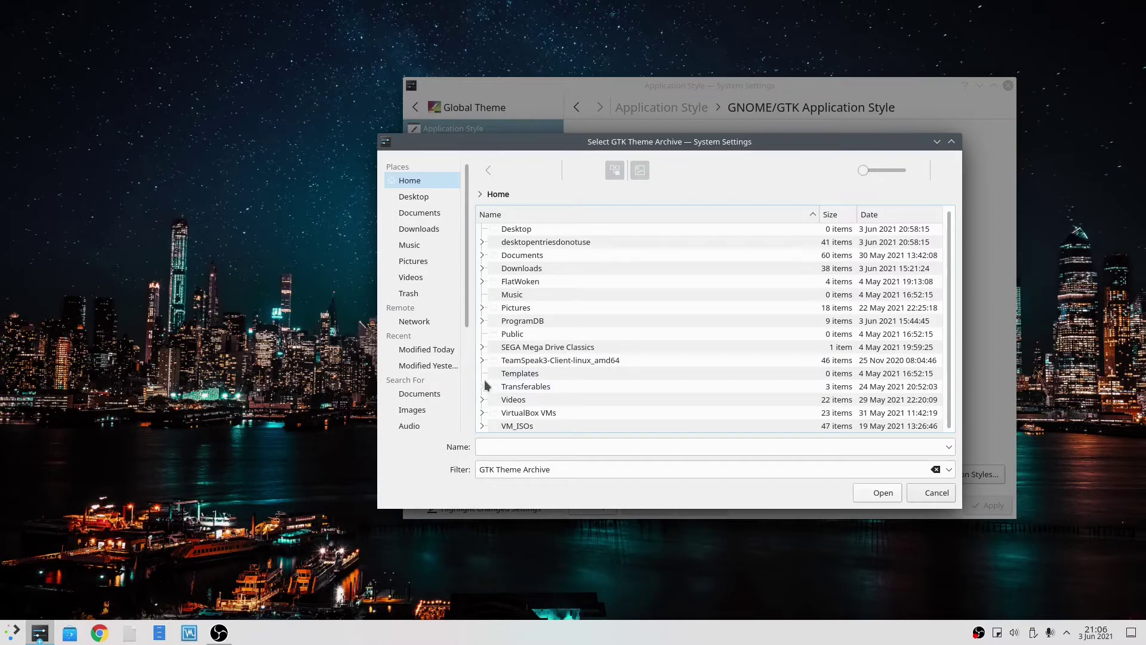
left_click_drag(950, 249, 943, 240)
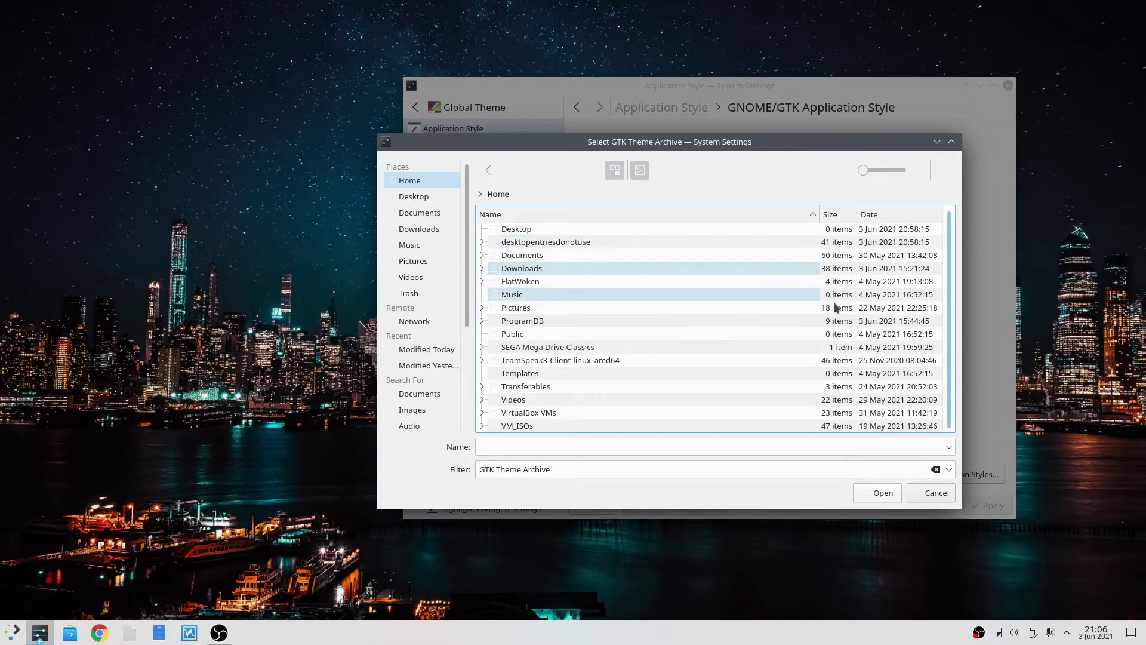
key("ctrl+h")
scroll(939, 330, "down", 5)
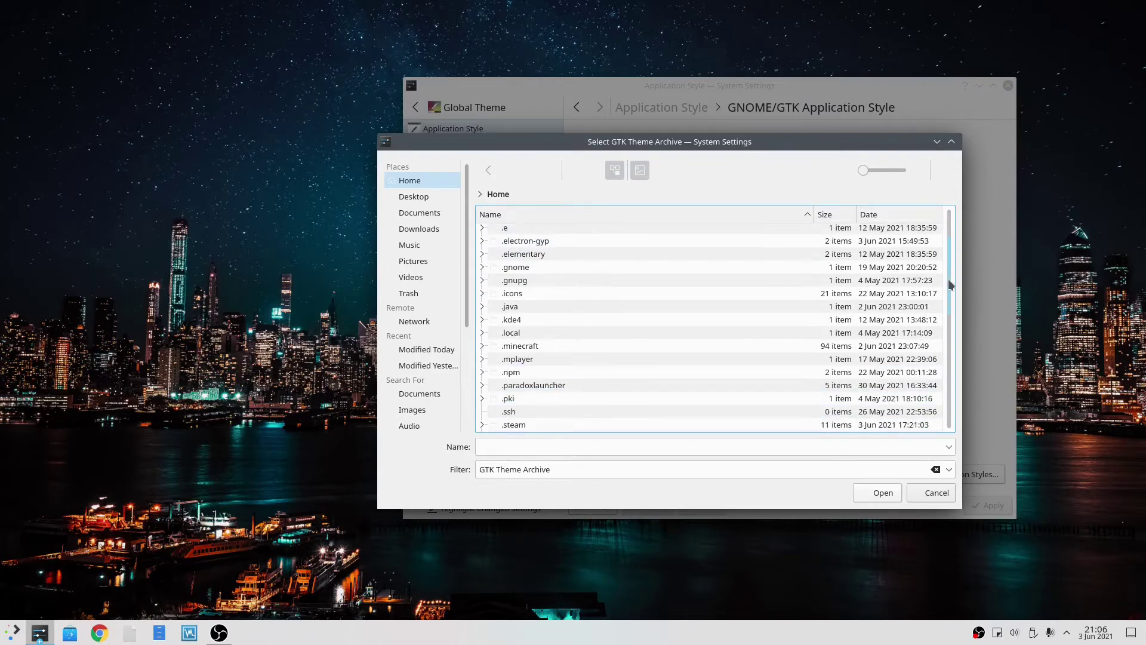
scroll(939, 358, "down", 4)
scroll(939, 370, "up", 8)
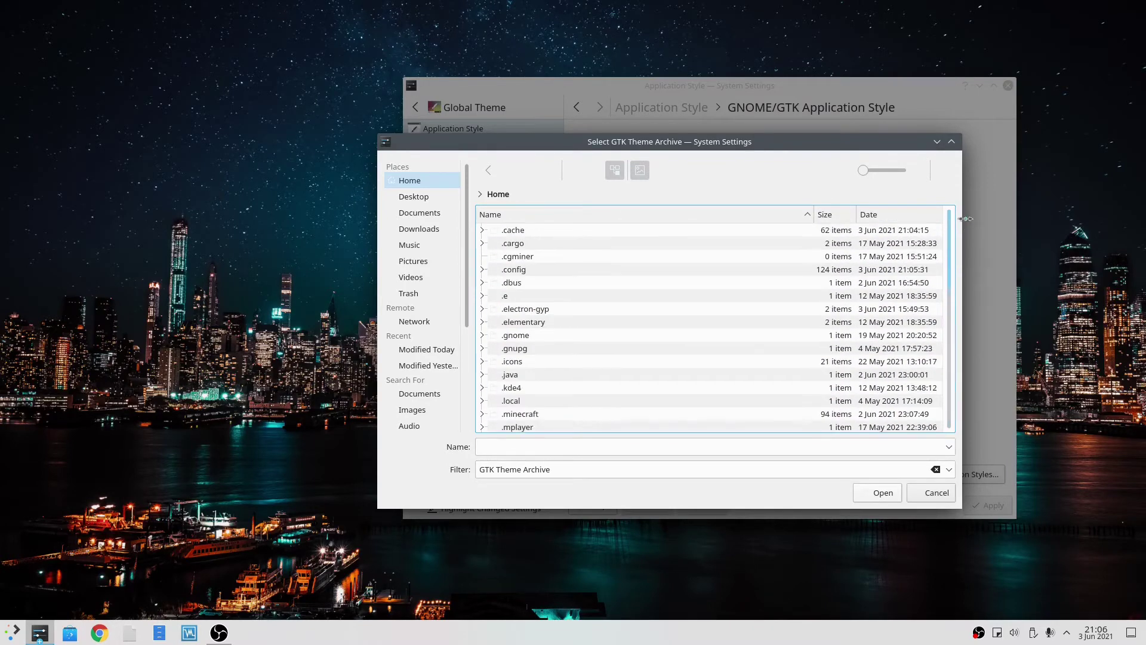
scroll(621, 319, "down", 7)
scroll(612, 325, "up", 5)
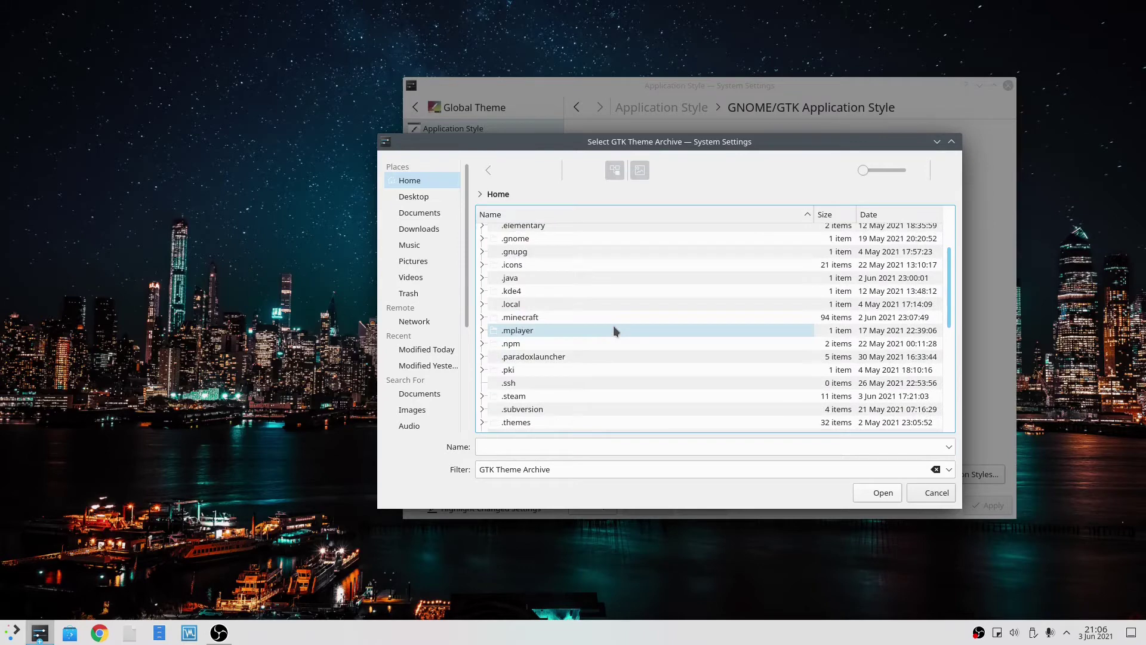
left_click(498, 422)
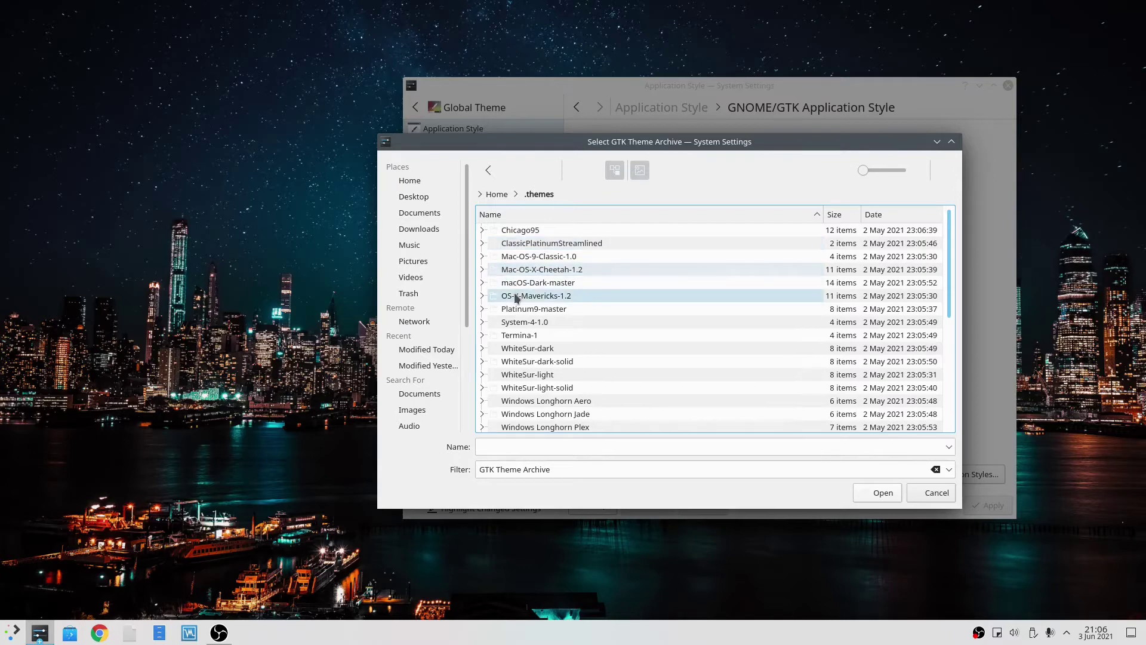
Expand the WhiteSur-dark folder in .themes and open its gtk-3.0 subfolder to look for a theme archive.
left_click(517, 322)
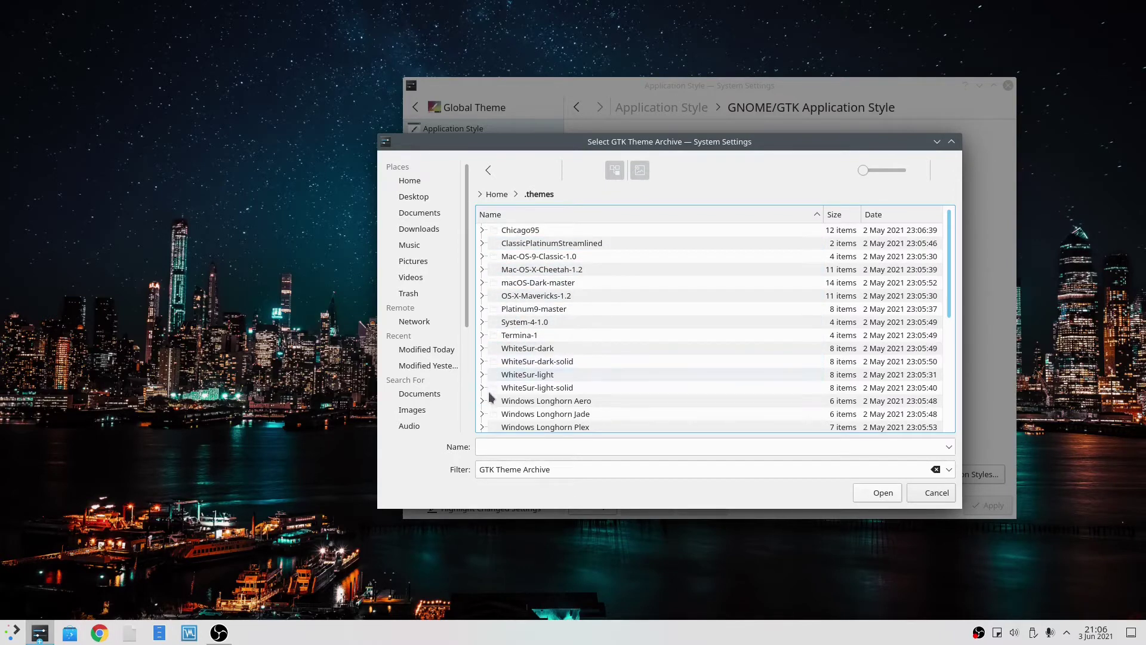
left_click(481, 349)
scroll(535, 384, "down", 5)
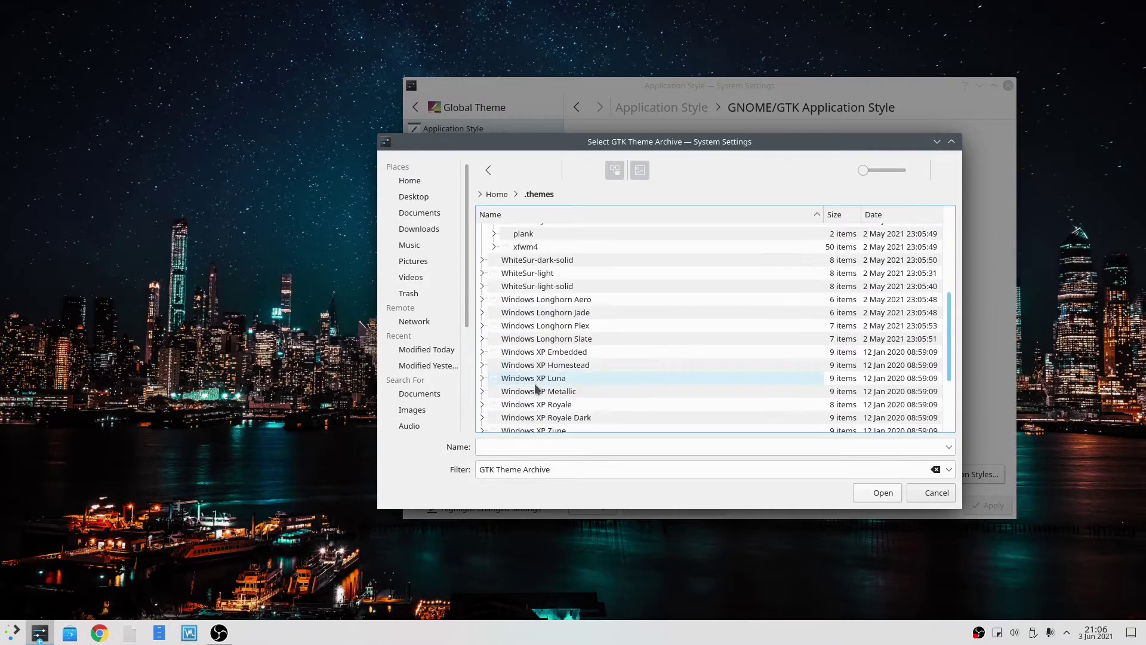
scroll(549, 332, "up", 3)
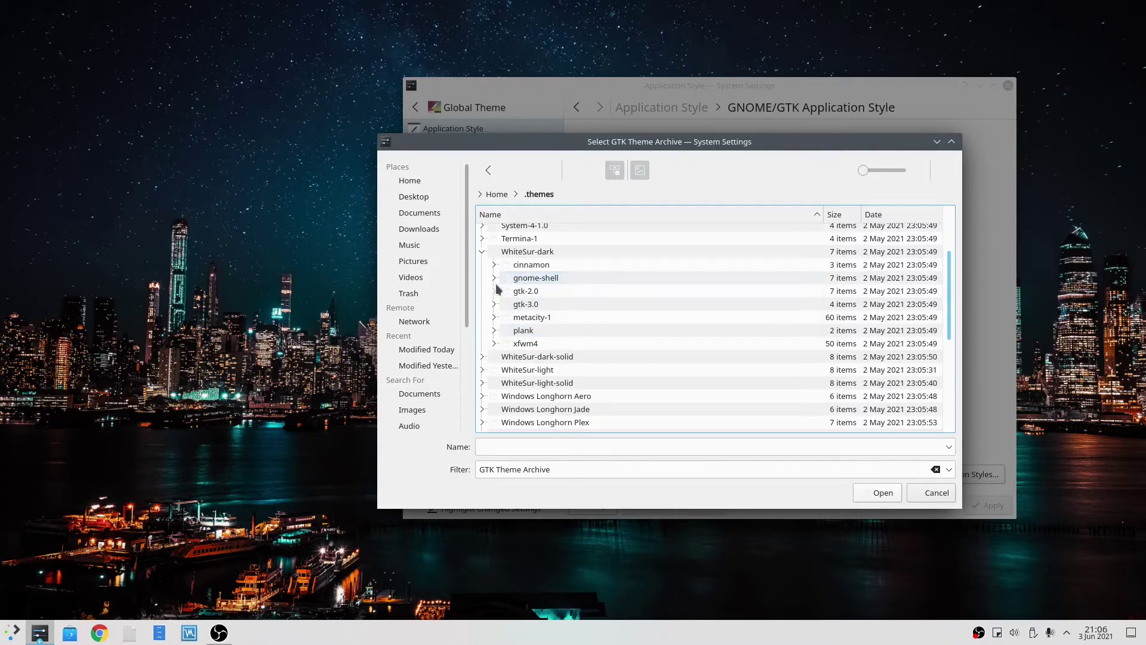
left_click(495, 305)
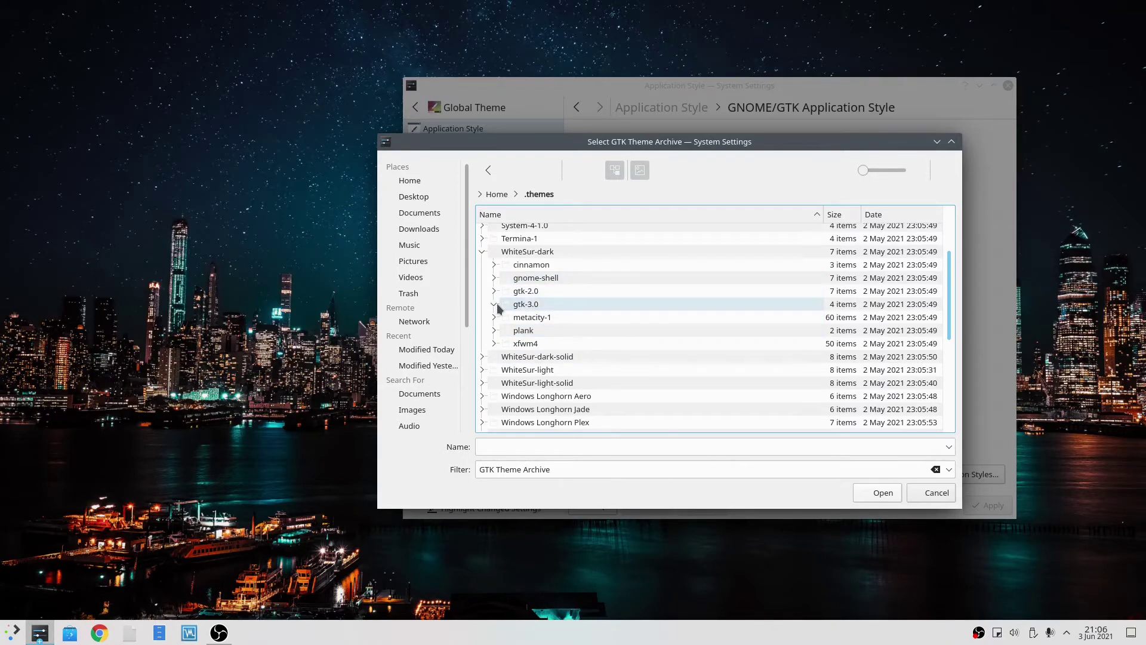
left_click(528, 306)
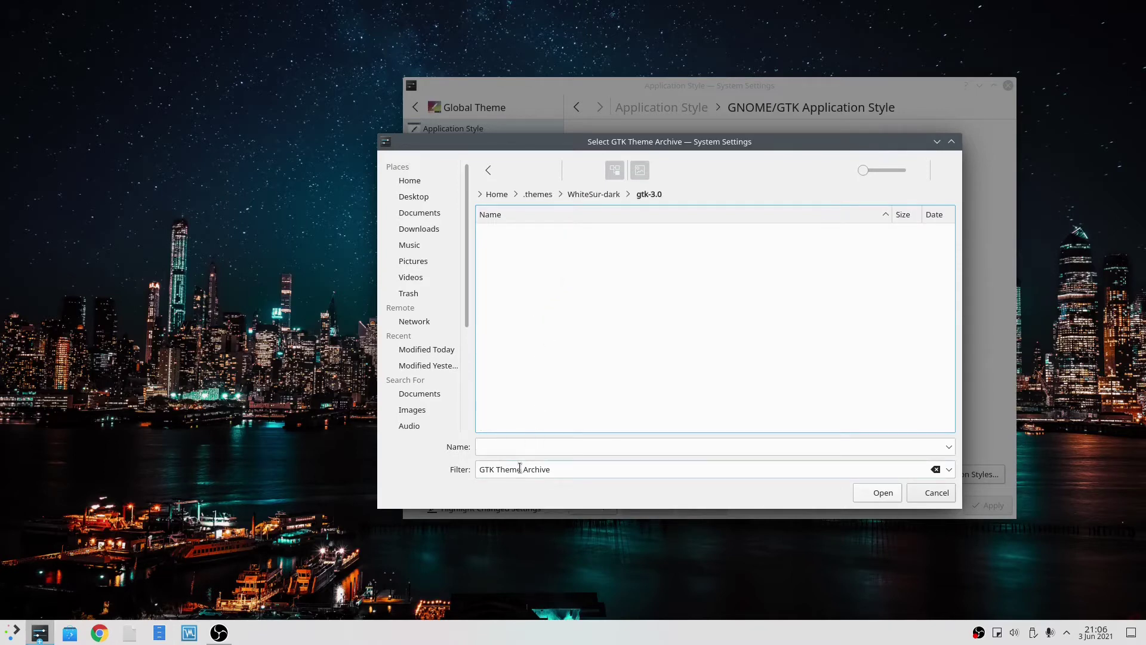
Return to WhiteSur-dark, examine its gtk-2.0, gnome-shell, cinnamon and plank subfolders, and reopen gtk-3.0.
left_click(608, 196)
left_click(601, 197)
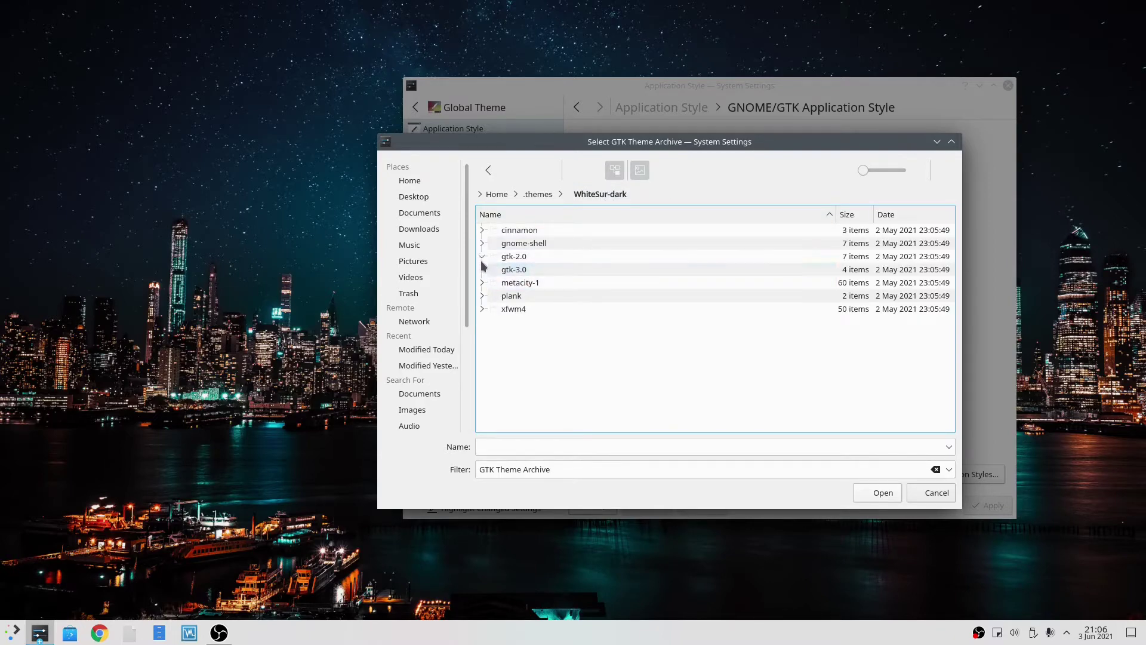
left_click(482, 259)
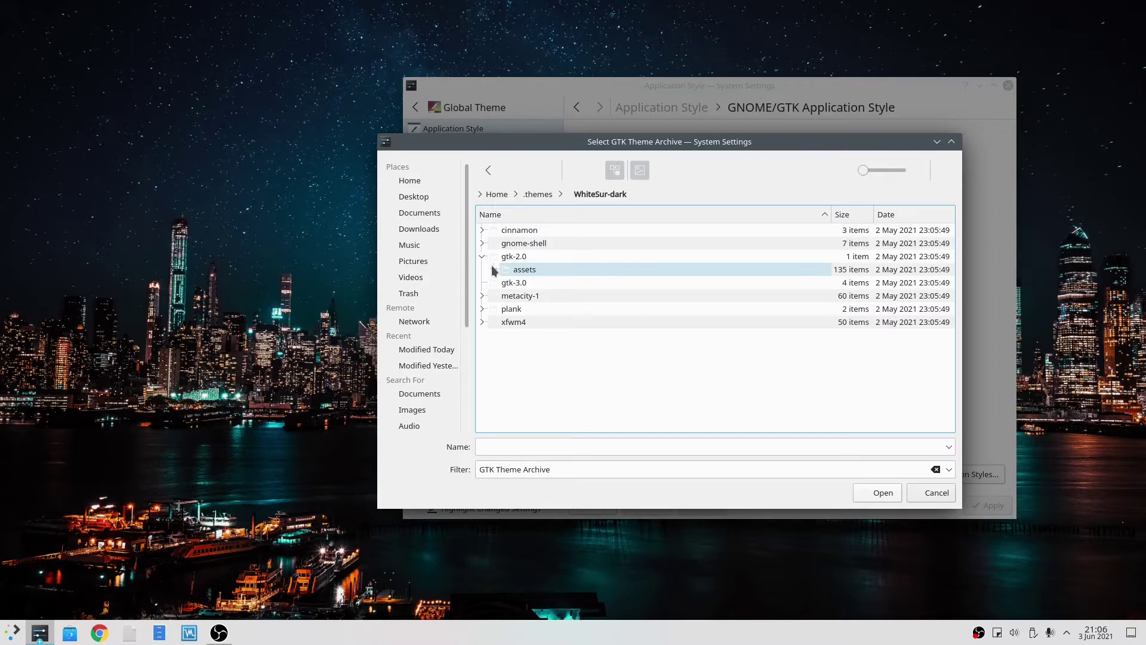
left_click(483, 244)
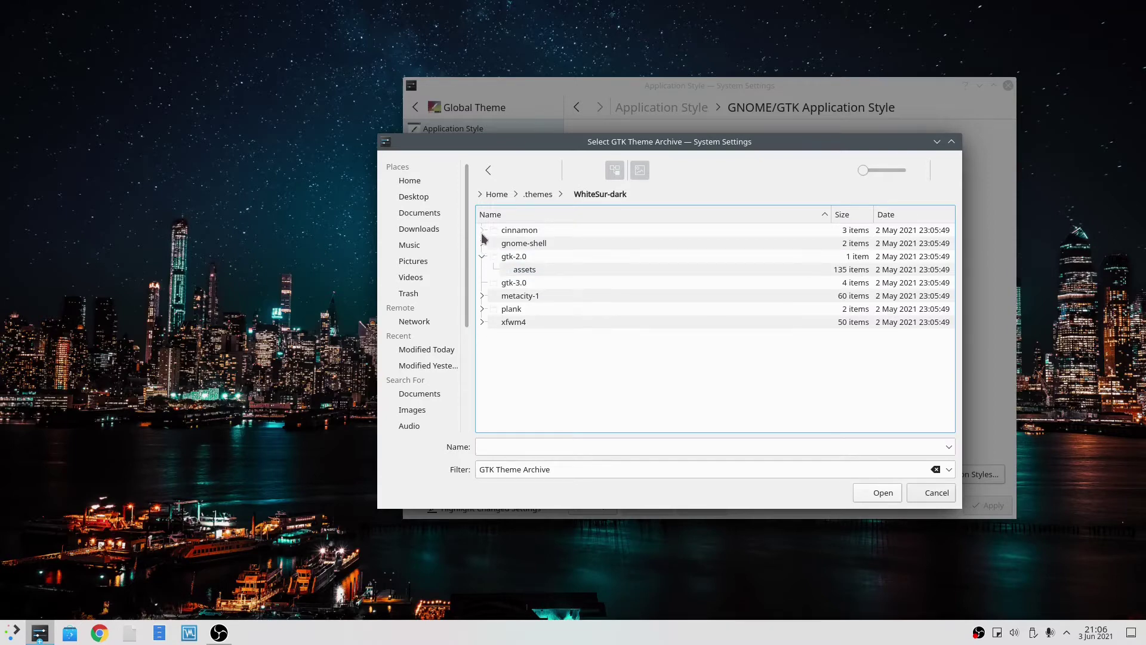
left_click(482, 233)
left_click(482, 233)
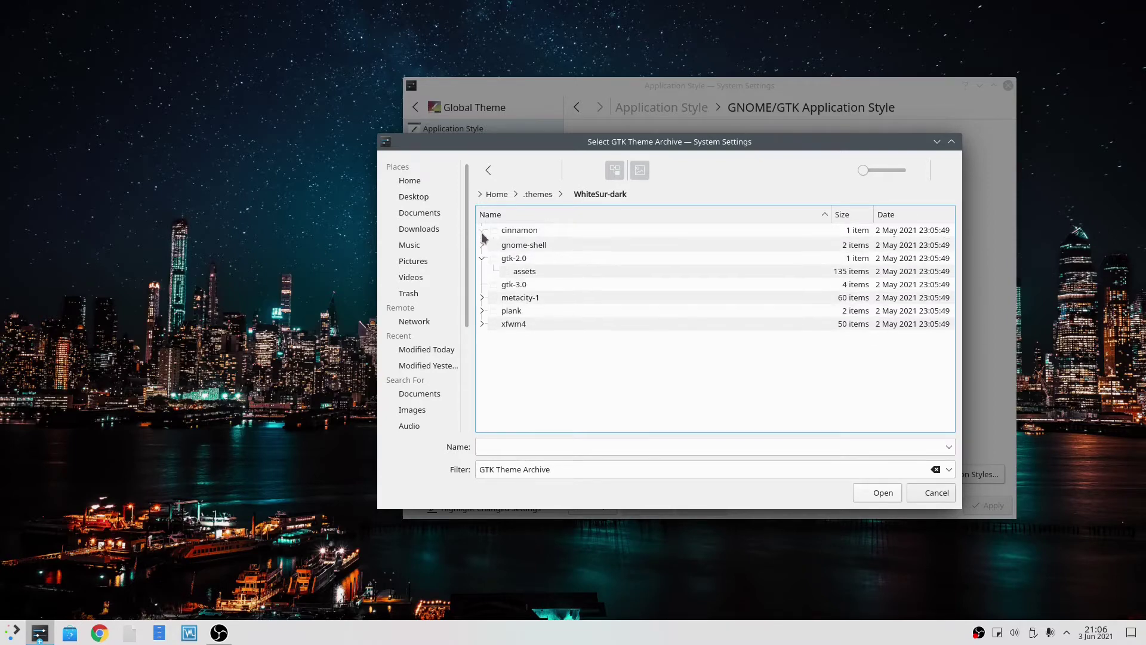
double_click(485, 309)
left_click(593, 194)
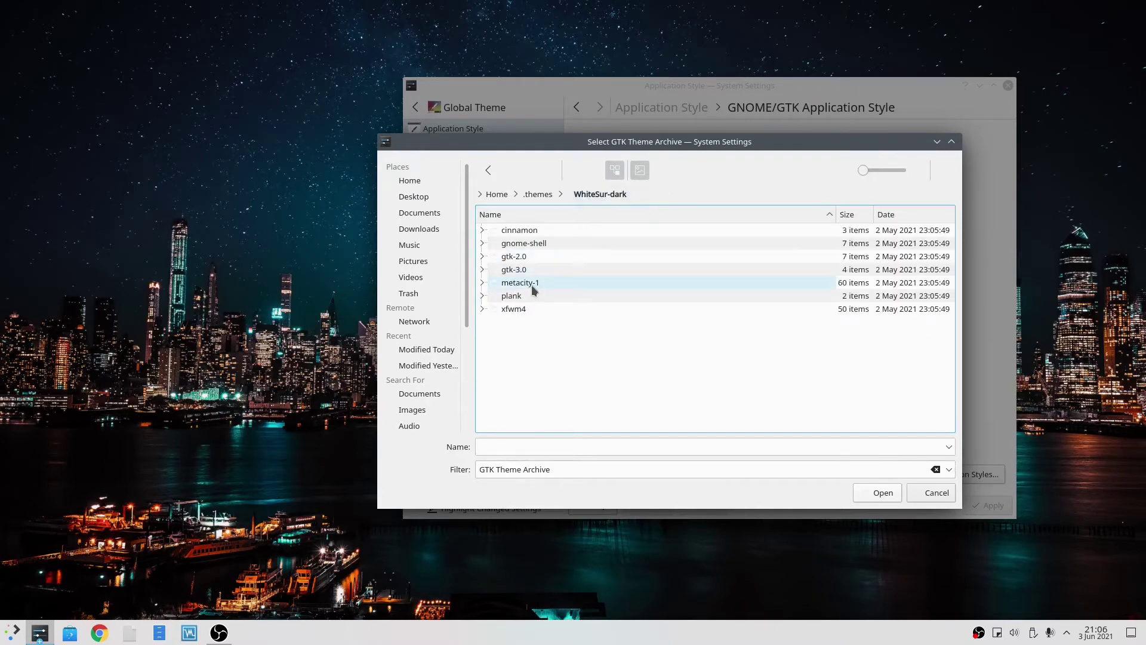
double_click(545, 272)
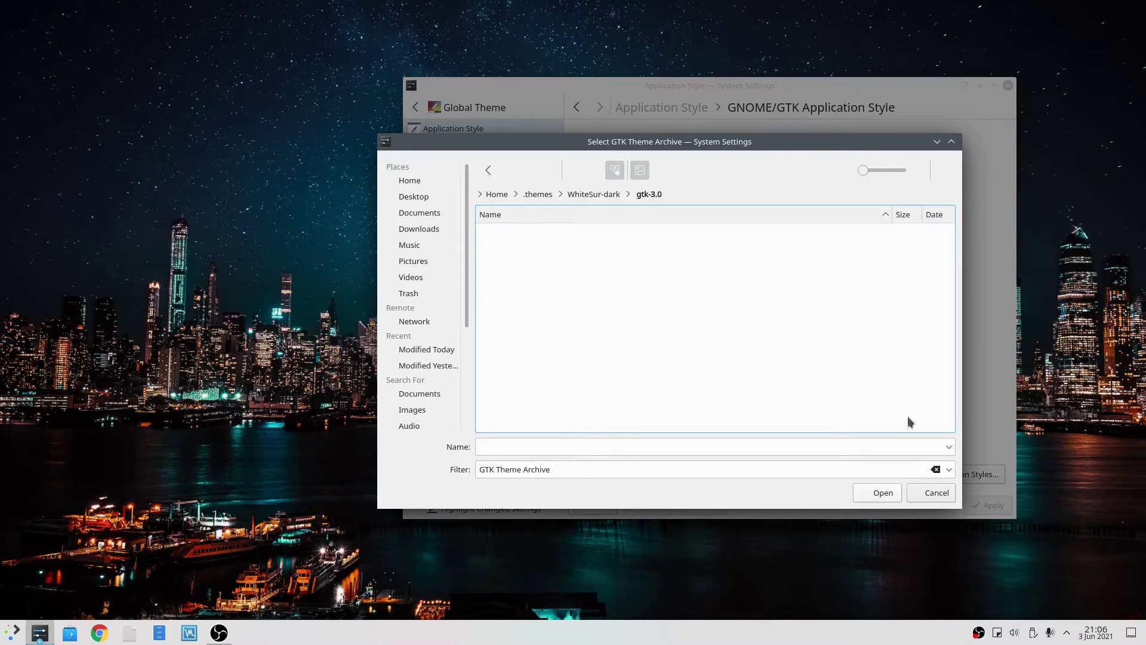
Cancel the theme archive selection, then view, reposition and close the download dialog for new GNOME/GTK application styles.
left_click(929, 493)
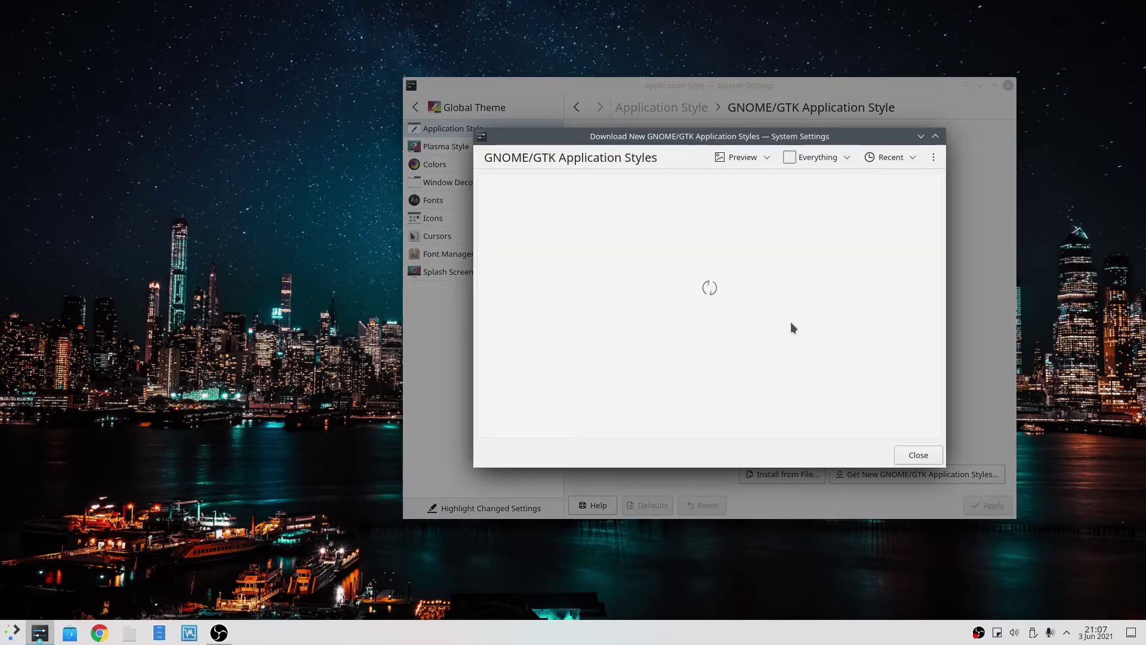
left_click_drag(703, 141, 669, 126)
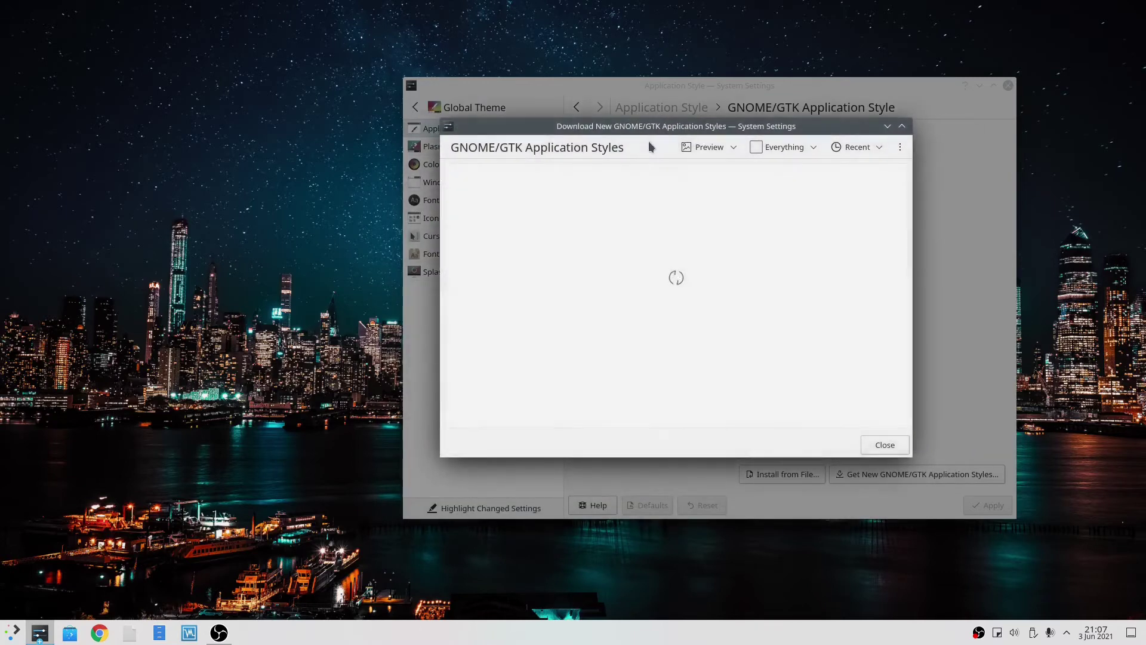
left_click(875, 443)
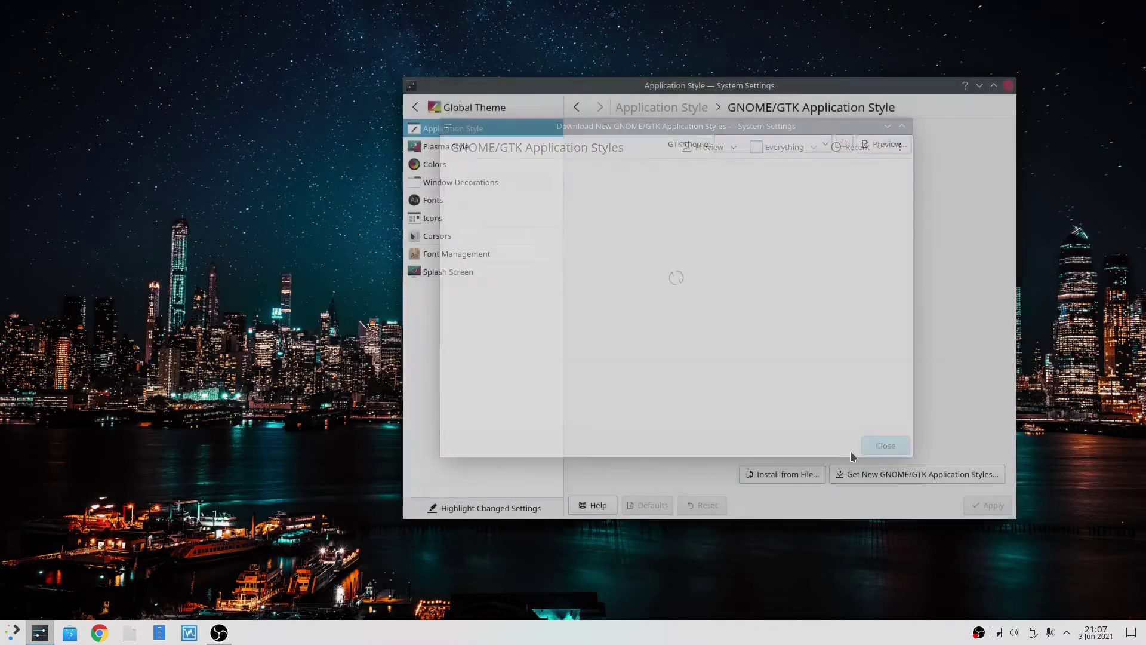
Reopen the dialog for installing a GTK theme from a file, look through Home, and expand the .themes folder.
left_click(812, 478)
scroll(490, 269, "down", 10)
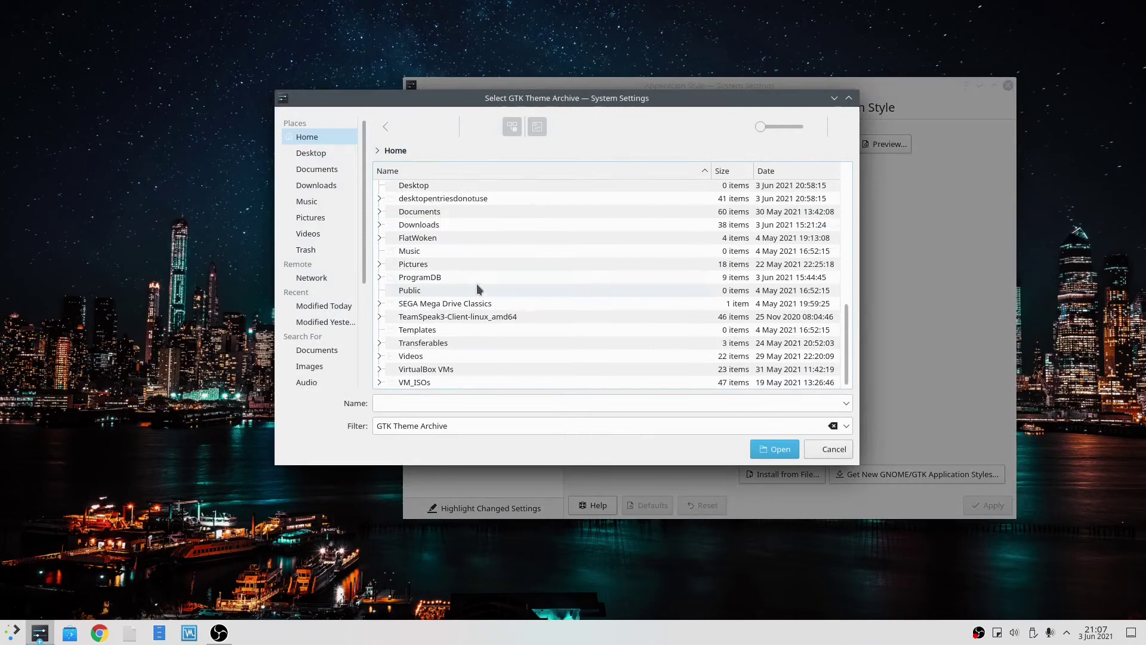
scroll(468, 258, "up", 5)
scroll(460, 256, "down", 5)
scroll(441, 287, "up", 10)
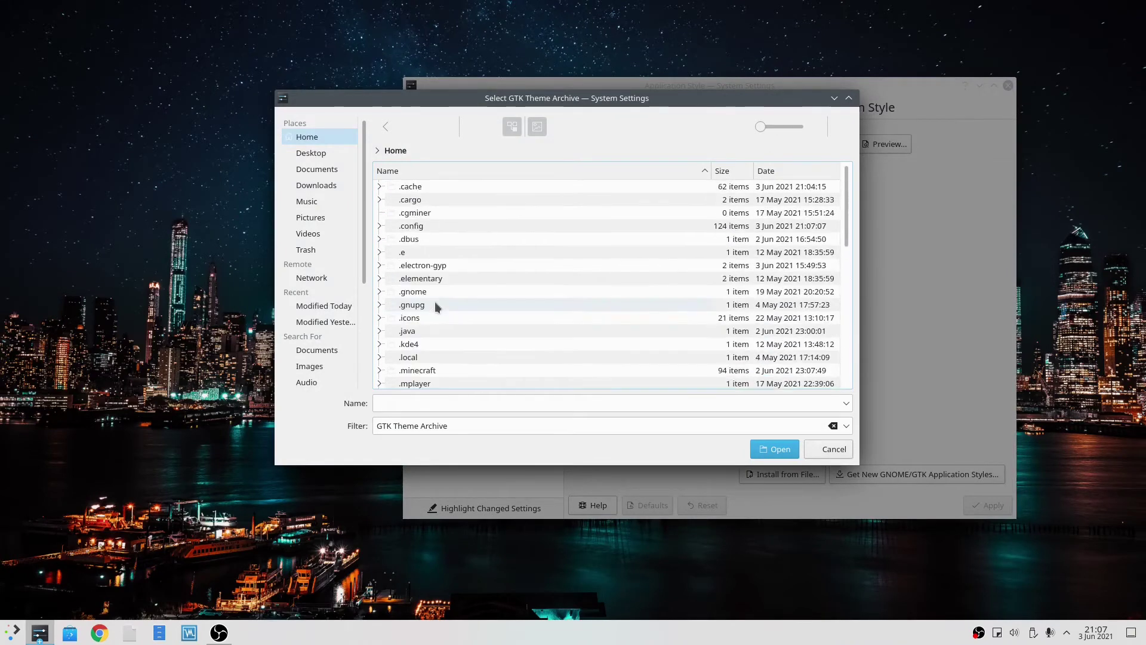
scroll(465, 308, "down", 5)
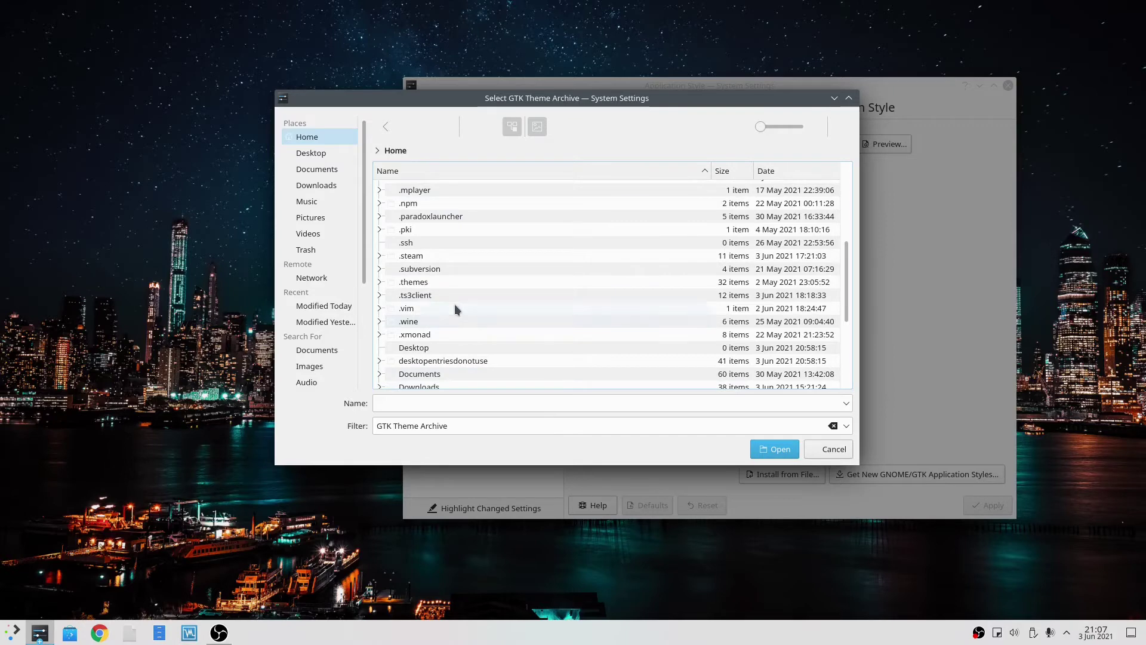
scroll(441, 305, "down", 3)
scroll(437, 307, "up", 8)
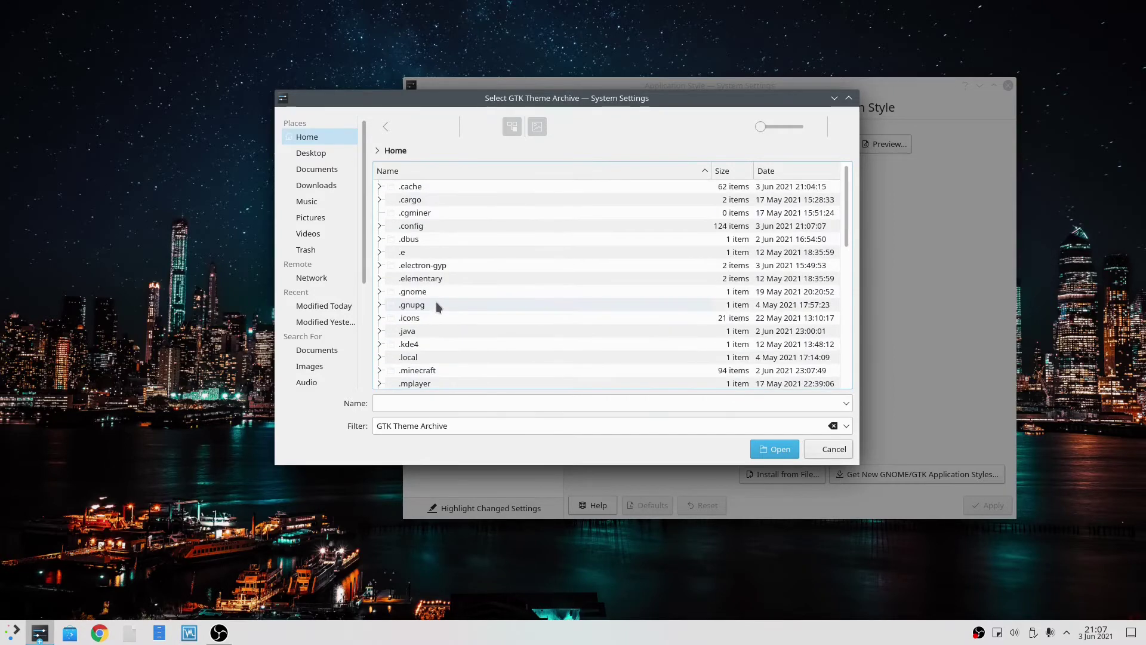
scroll(424, 294, "down", 3)
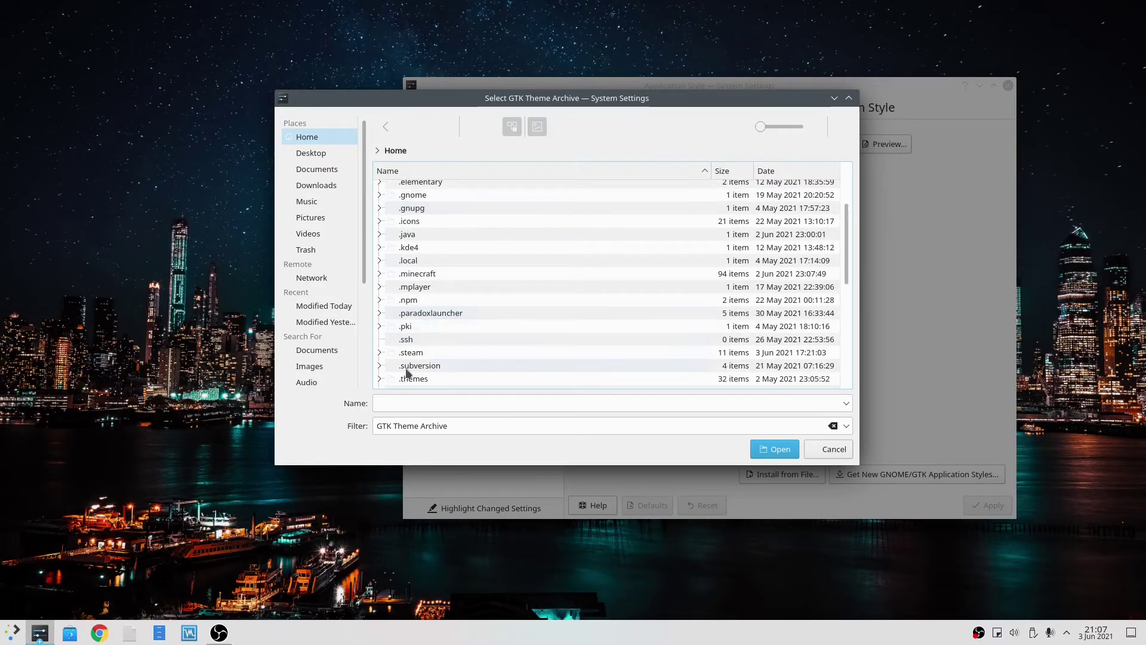
left_click(380, 379)
scroll(418, 322, "down", 3)
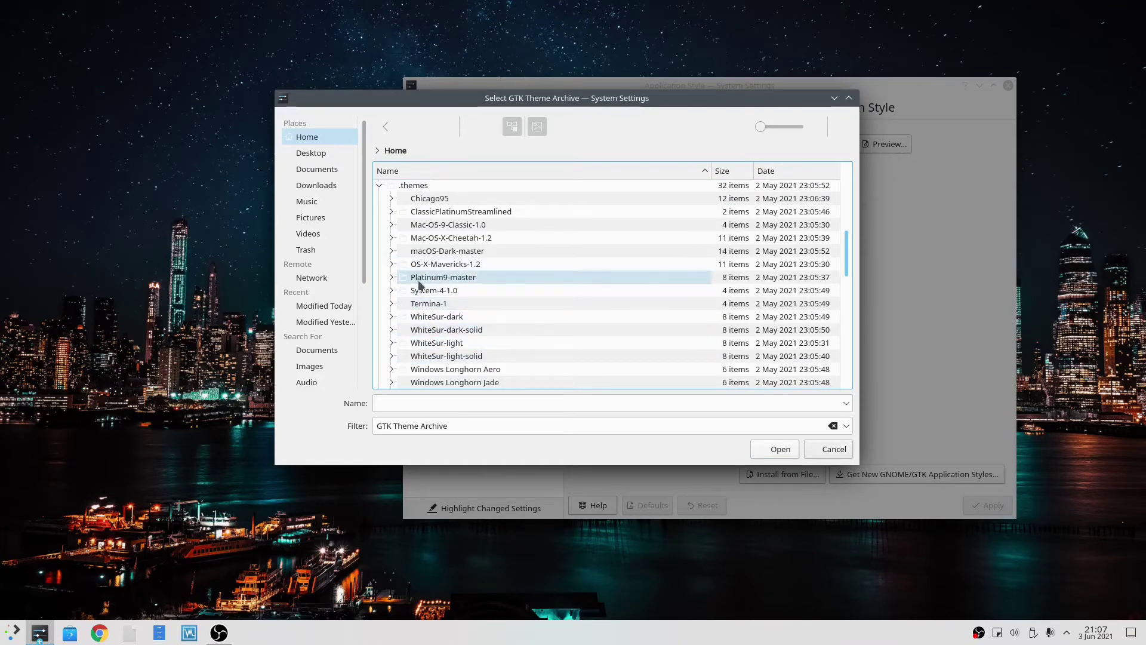
Look inside the gtk-3.0 subfolder of WhiteSur-dark for a theme archive, then cancel the file selection.
left_click(391, 317)
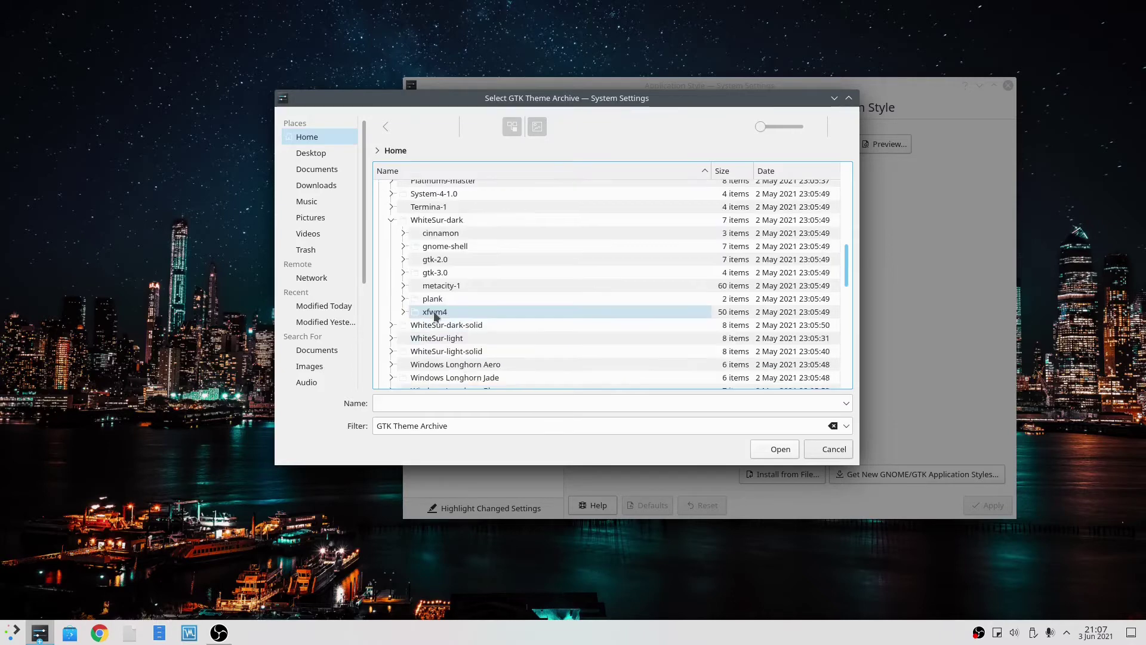
double_click(510, 220)
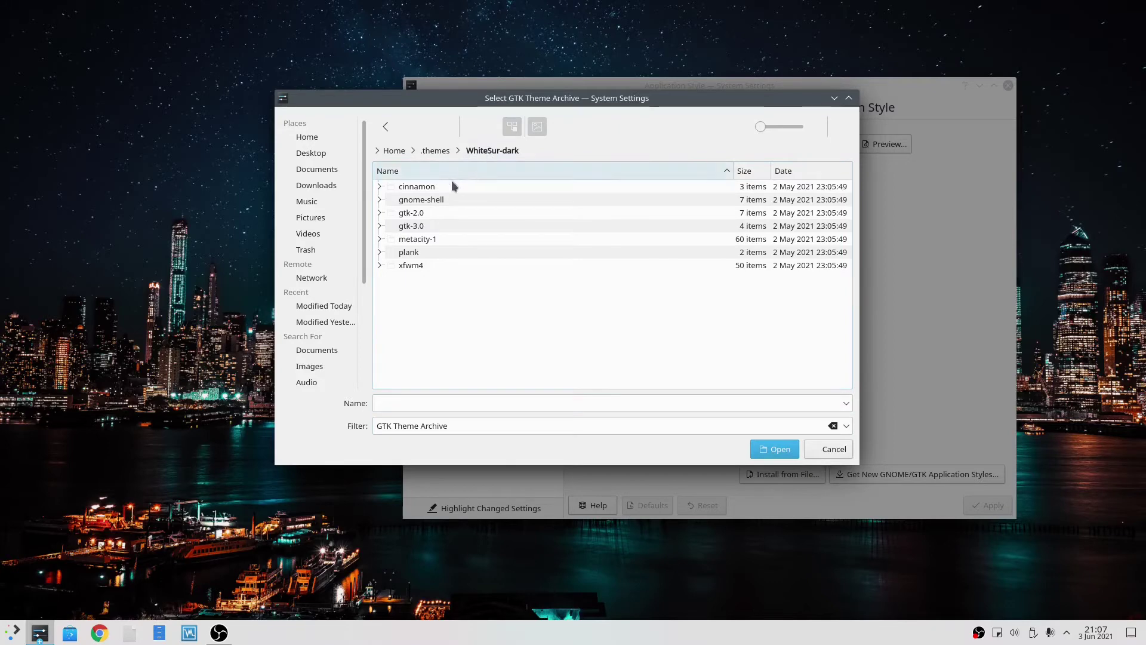
double_click(436, 227)
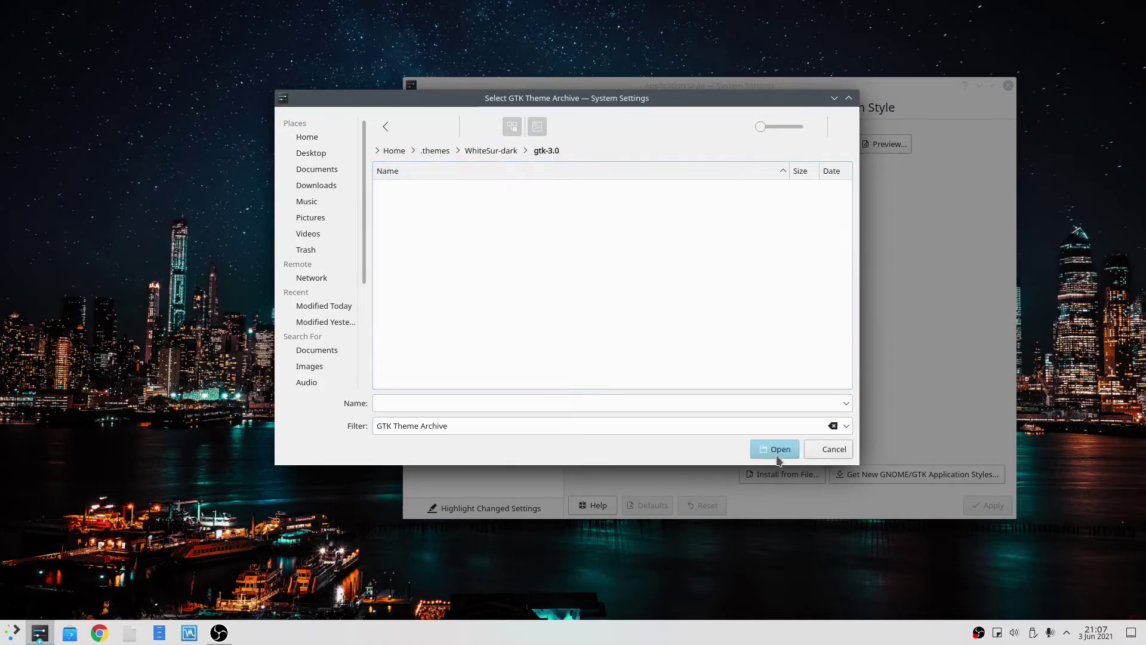
left_click(844, 450)
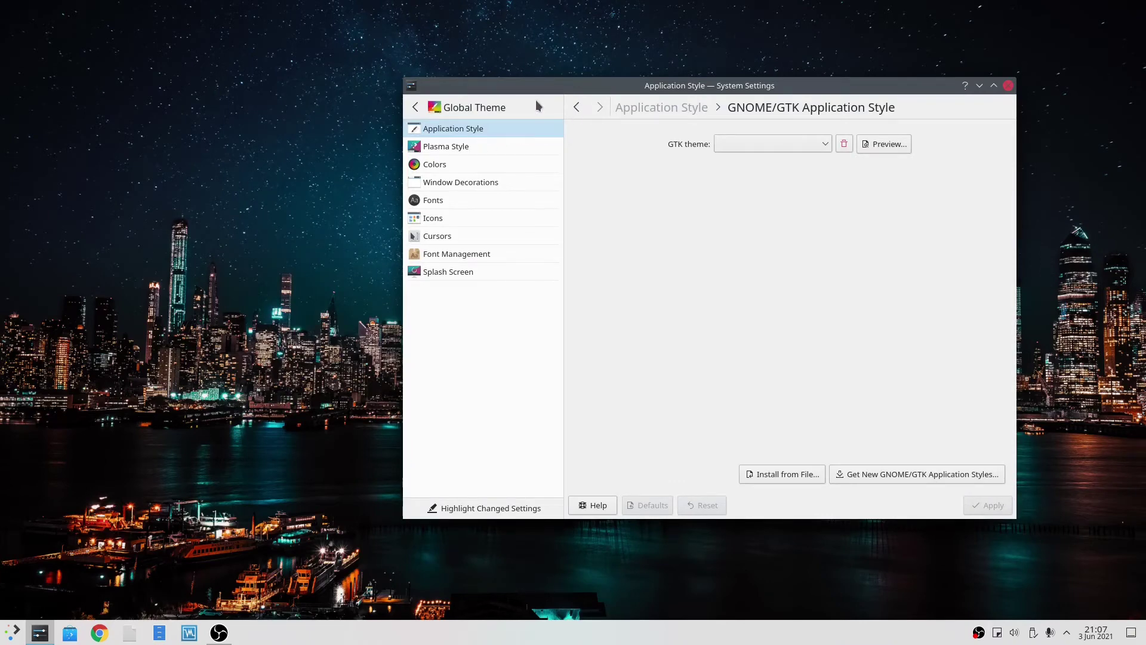
View the Plasma Style and Application Style pages, then browse the available themes in Window Decorations.
key("Down")
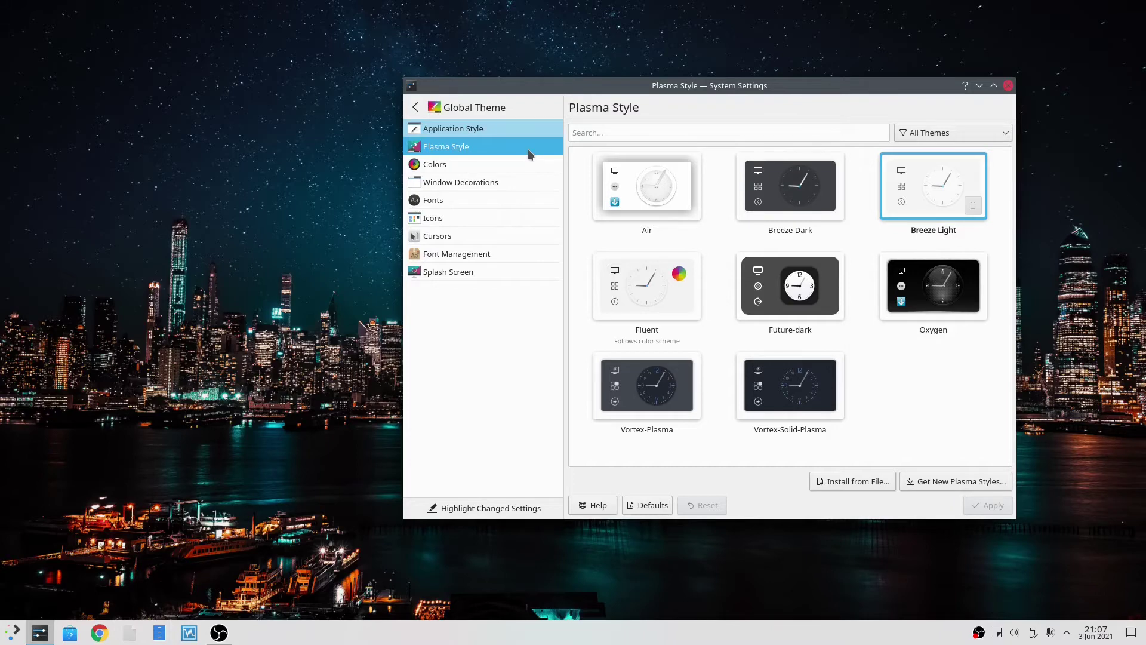
key("Up")
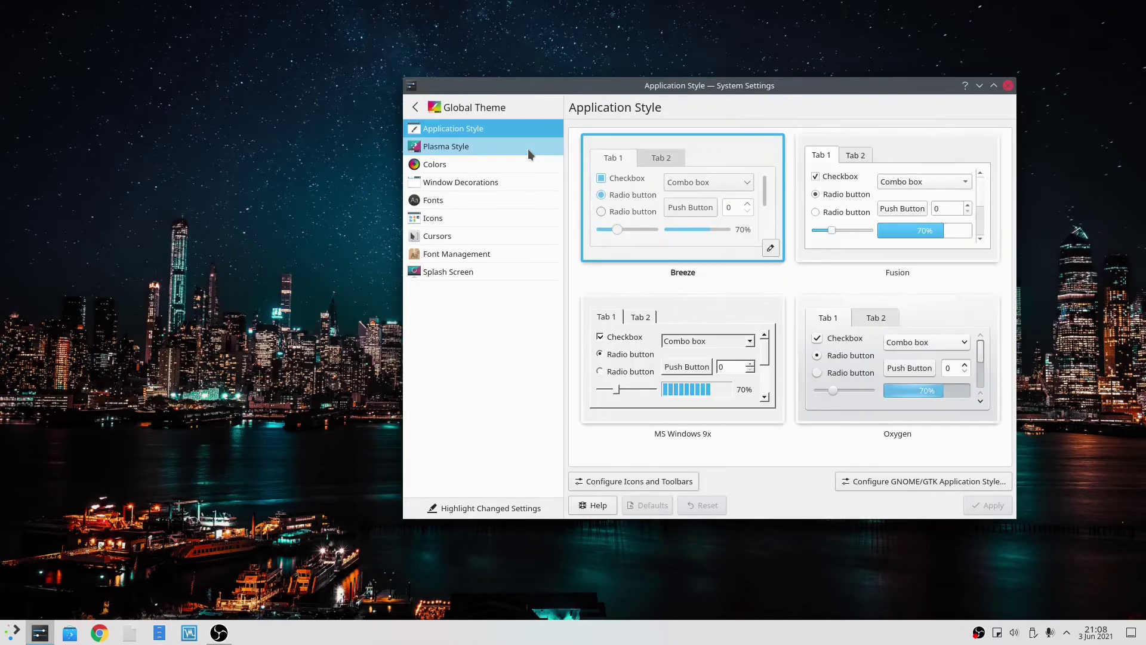
left_click(494, 178)
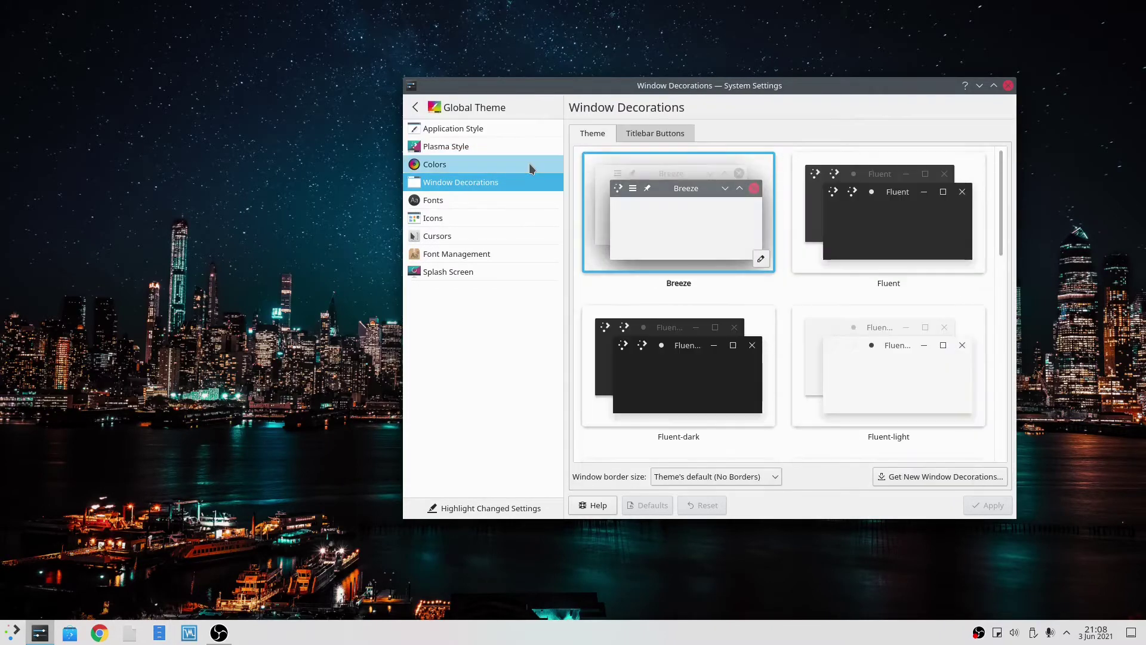
scroll(893, 241, "down", 1)
scroll(891, 241, "down", 1)
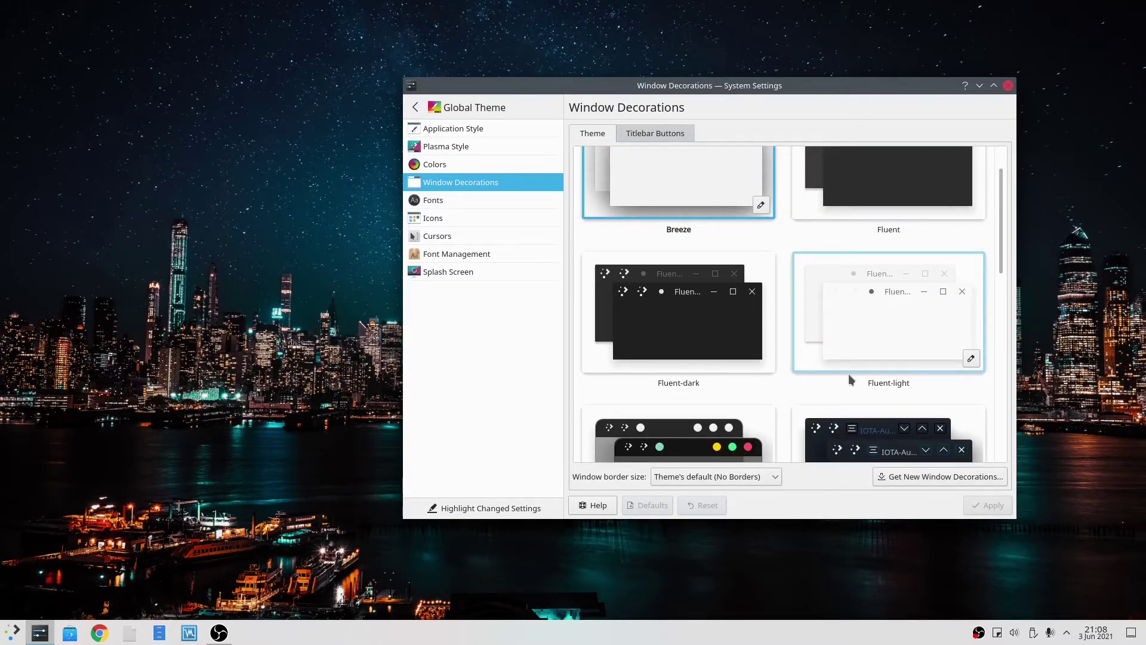
scroll(847, 374, "down", 1)
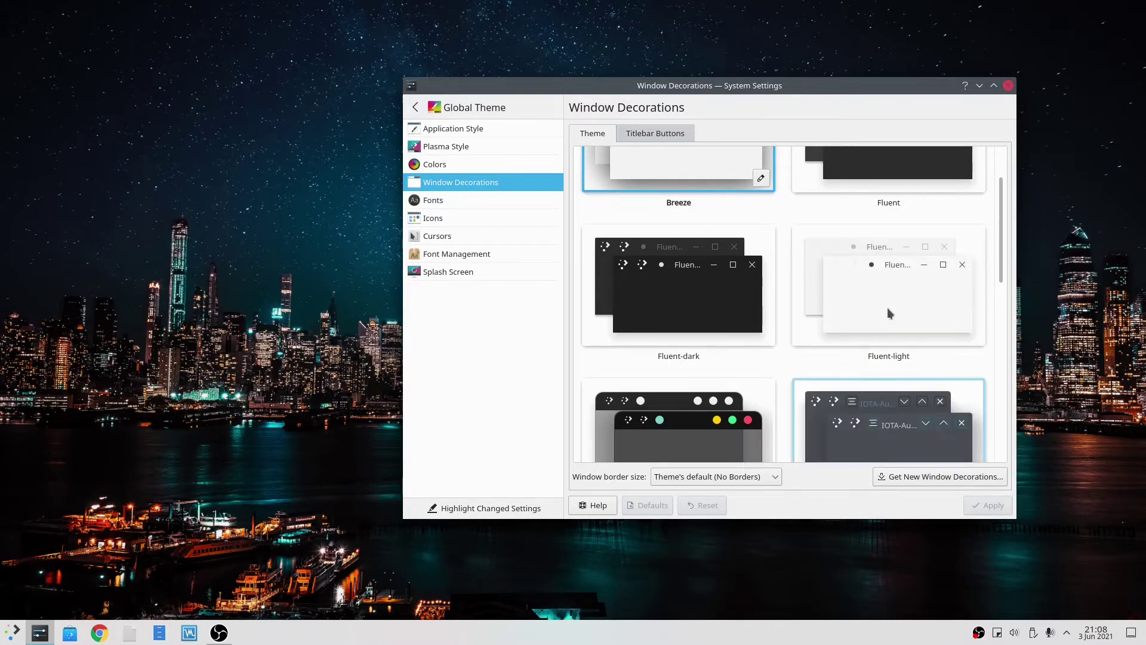
scroll(879, 314, "down", 12)
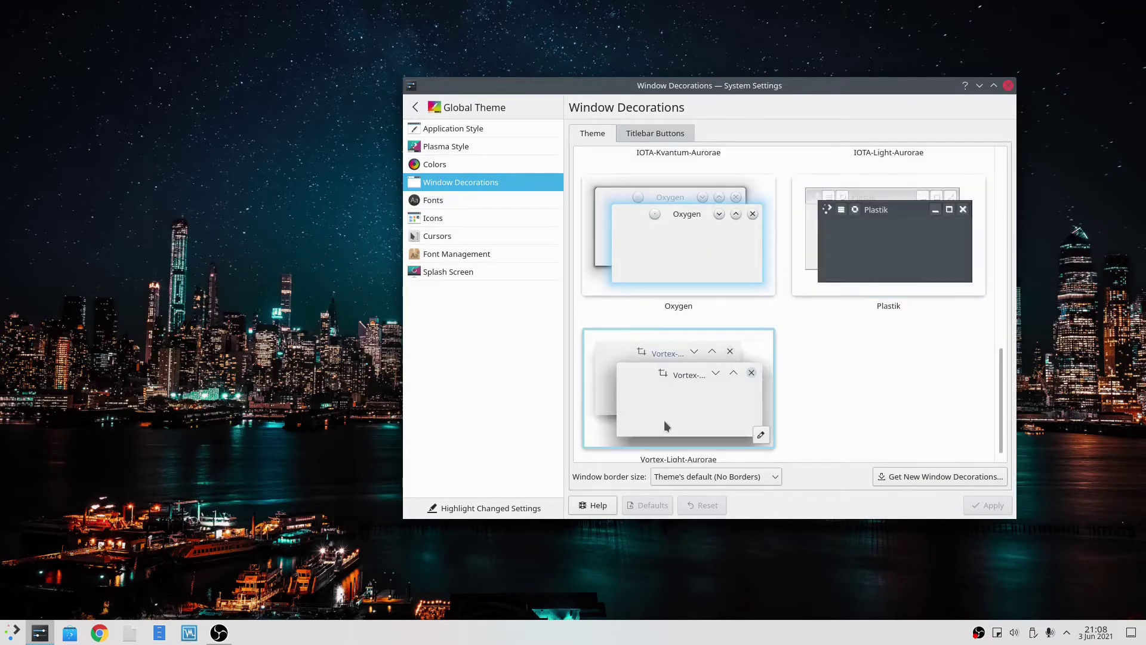
scroll(828, 357, "up", 3)
scroll(828, 357, "up", 6)
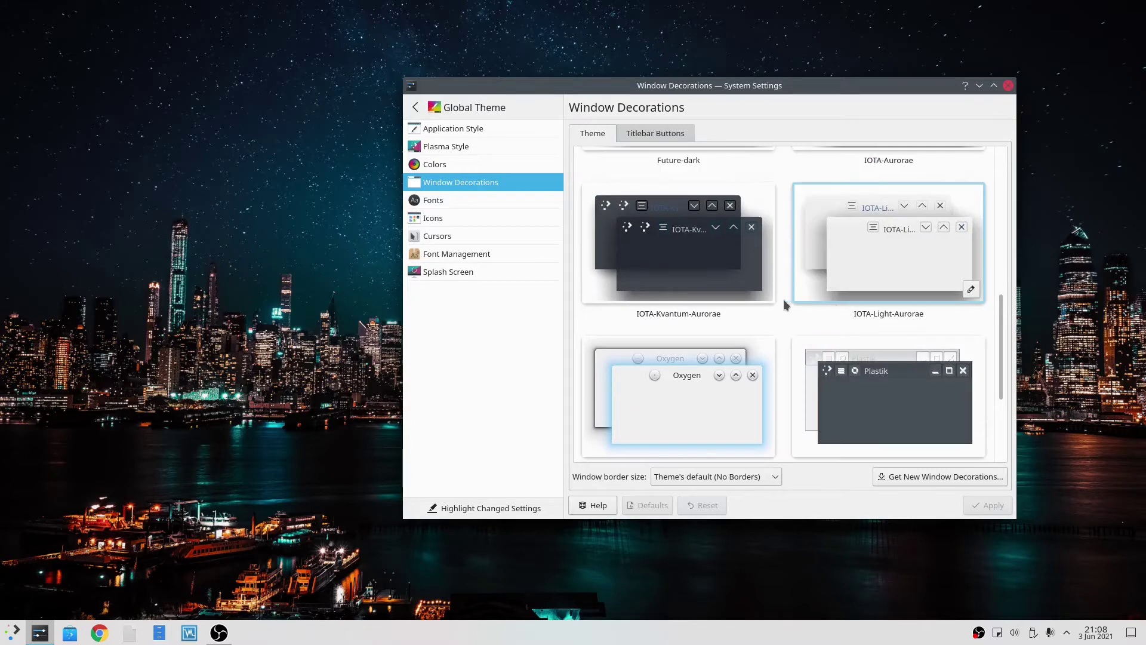
scroll(716, 236, "up", 2)
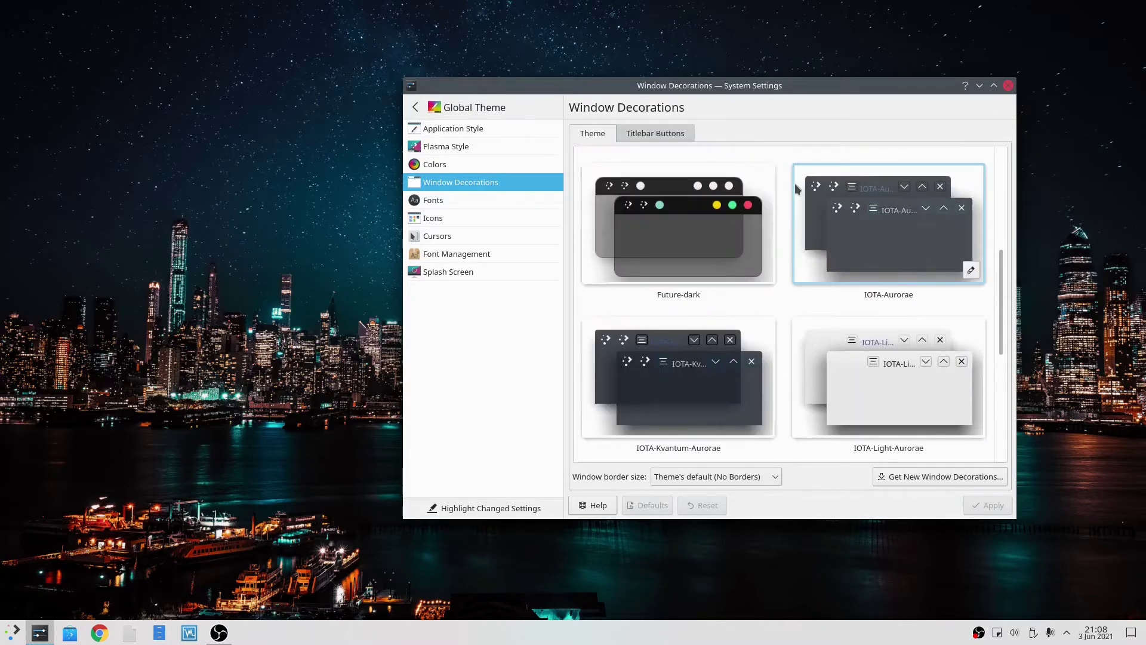
Set the window decoration theme to IOTA-Aurorae, apply it, and reposition the System Settings window.
left_click(891, 247)
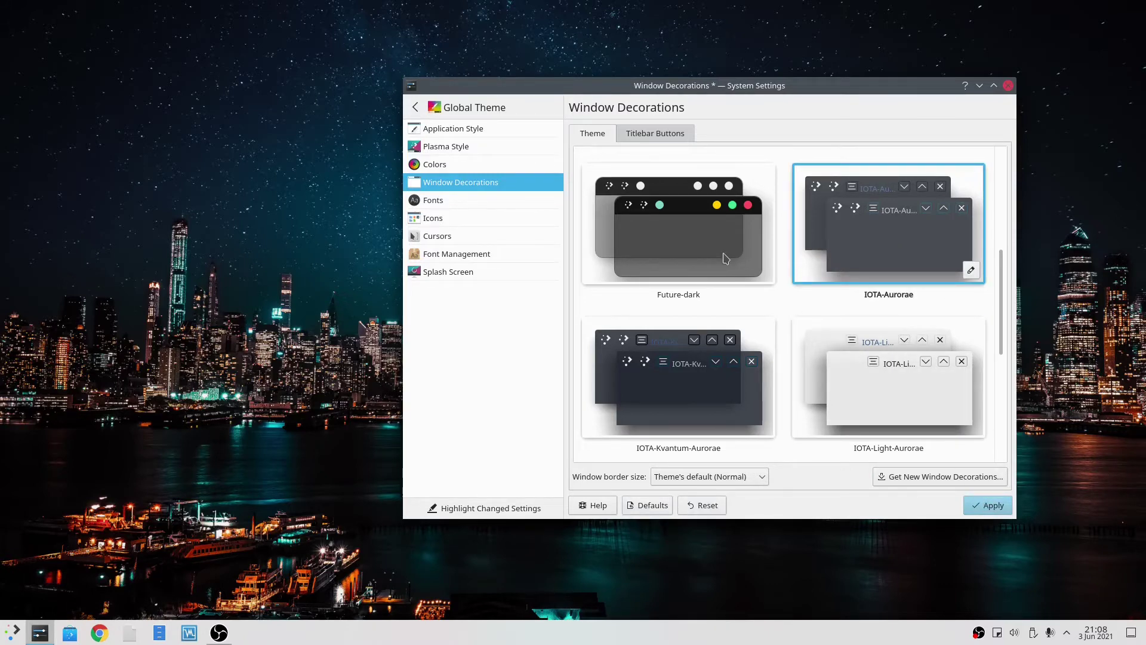
key("Return")
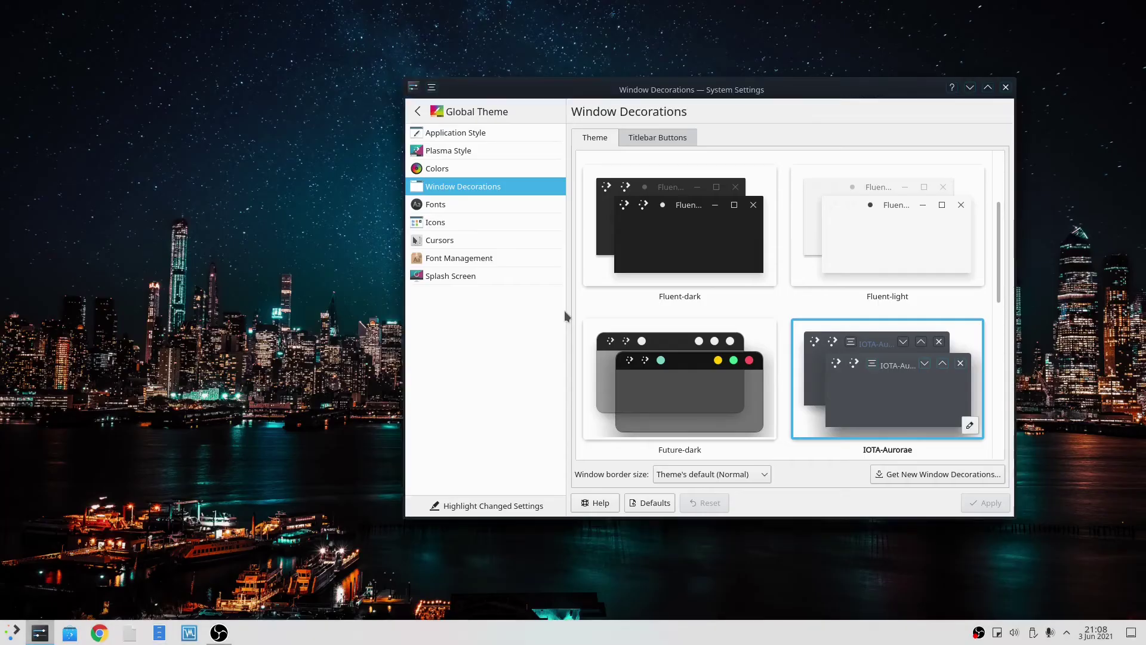
mouse_move(800, 89)
left_mouse_down()
mouse_move(822, 82)
mouse_move(780, 94)
left_mouse_up()
scroll(768, 275, "down", 5)
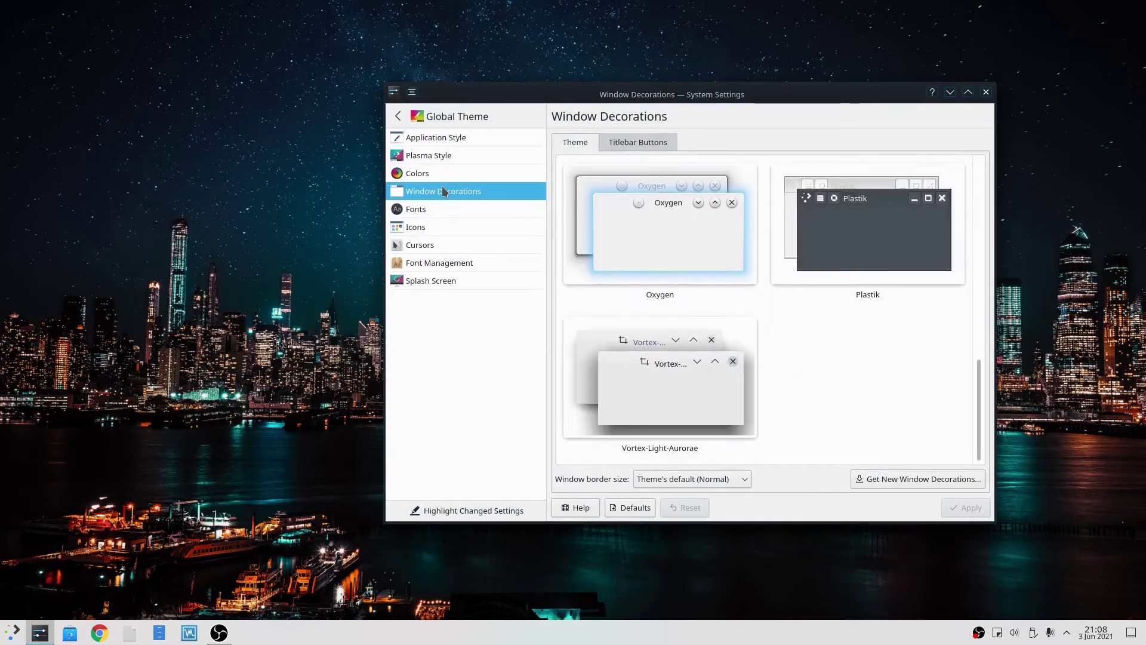
Browse the icon themes and apply Reversal-black-dark as the icon theme.
left_click(437, 226)
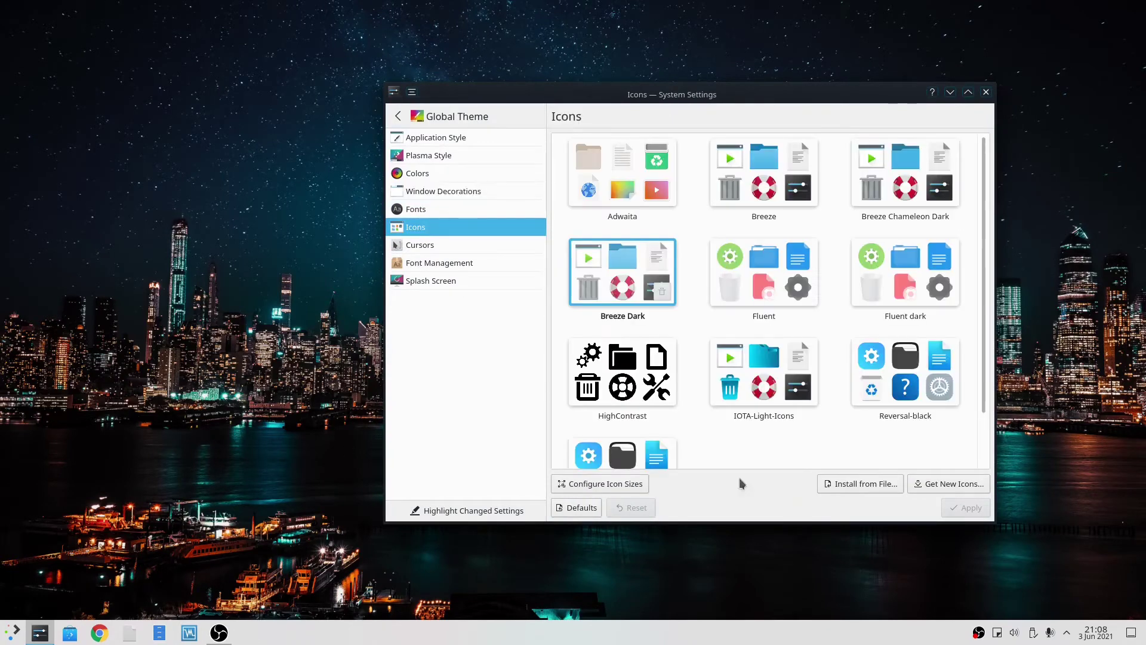
scroll(776, 370, "down", 2)
scroll(766, 362, "up", 2)
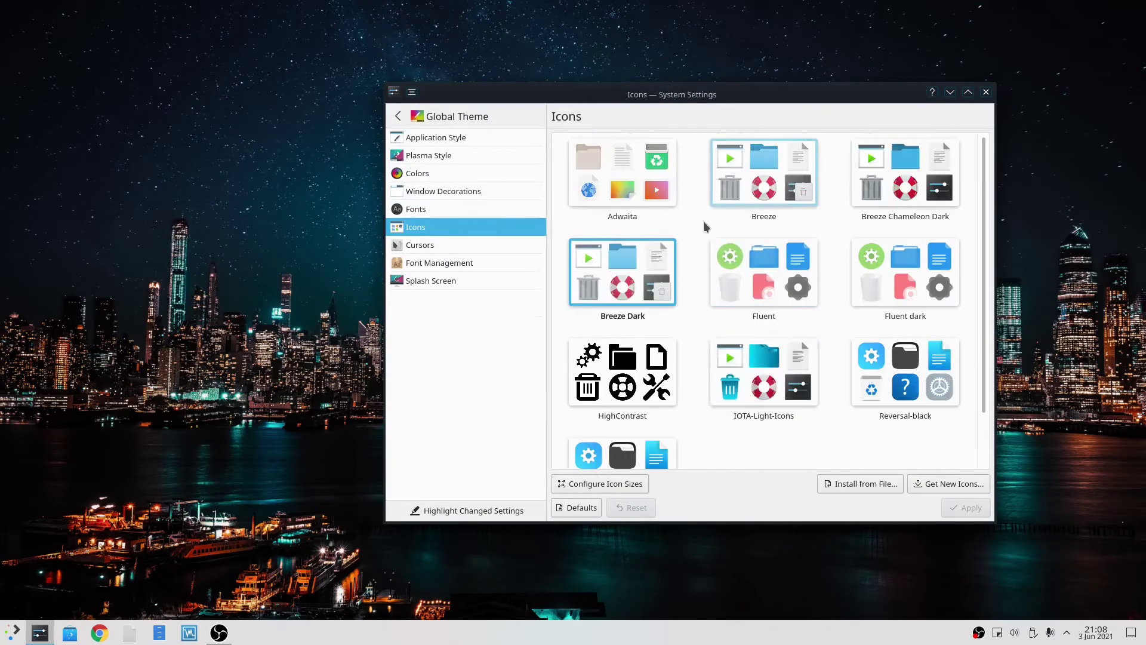
scroll(739, 207, "down", 2)
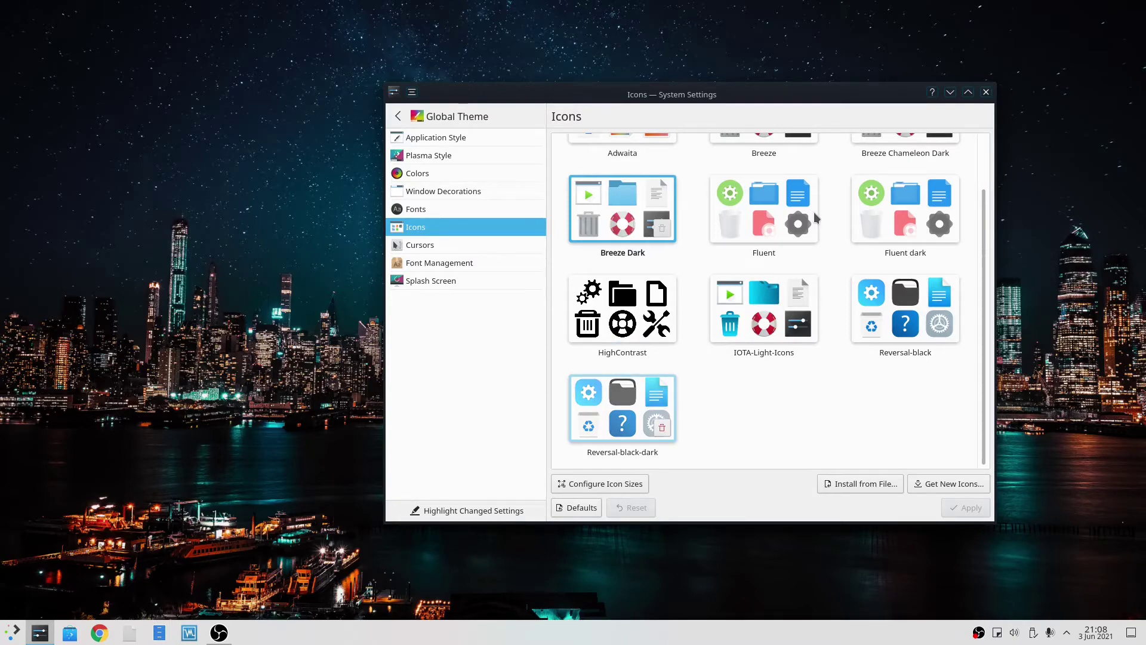
left_click(653, 415)
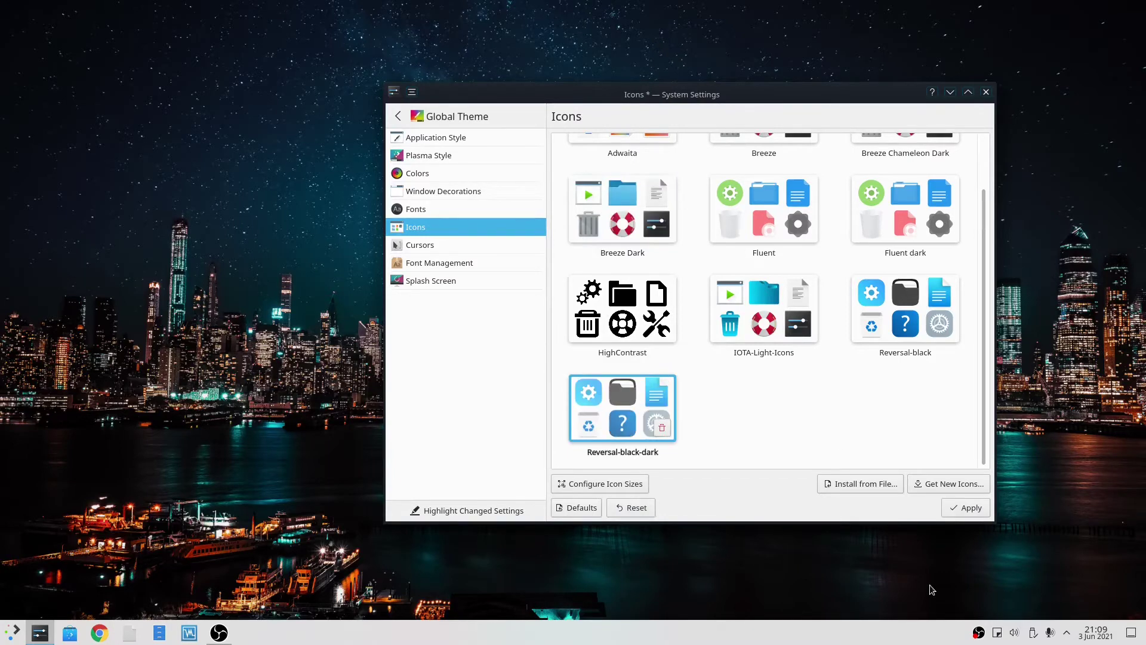
left_click(968, 506)
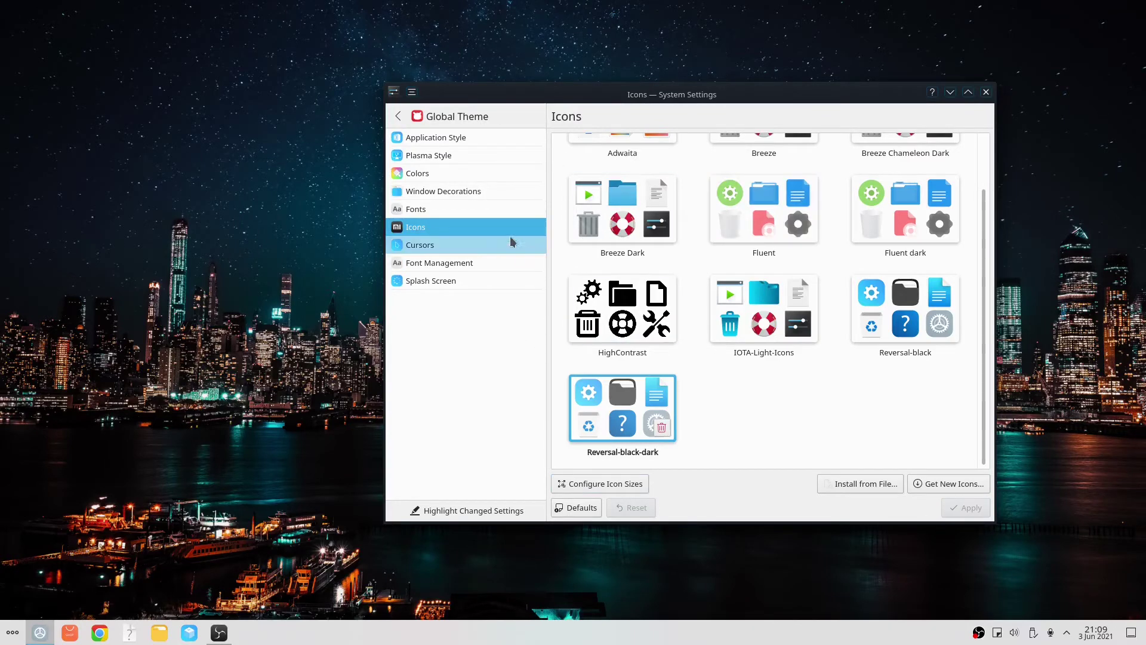
Set the cursor theme to Adwaita and apply it.
left_click(487, 248)
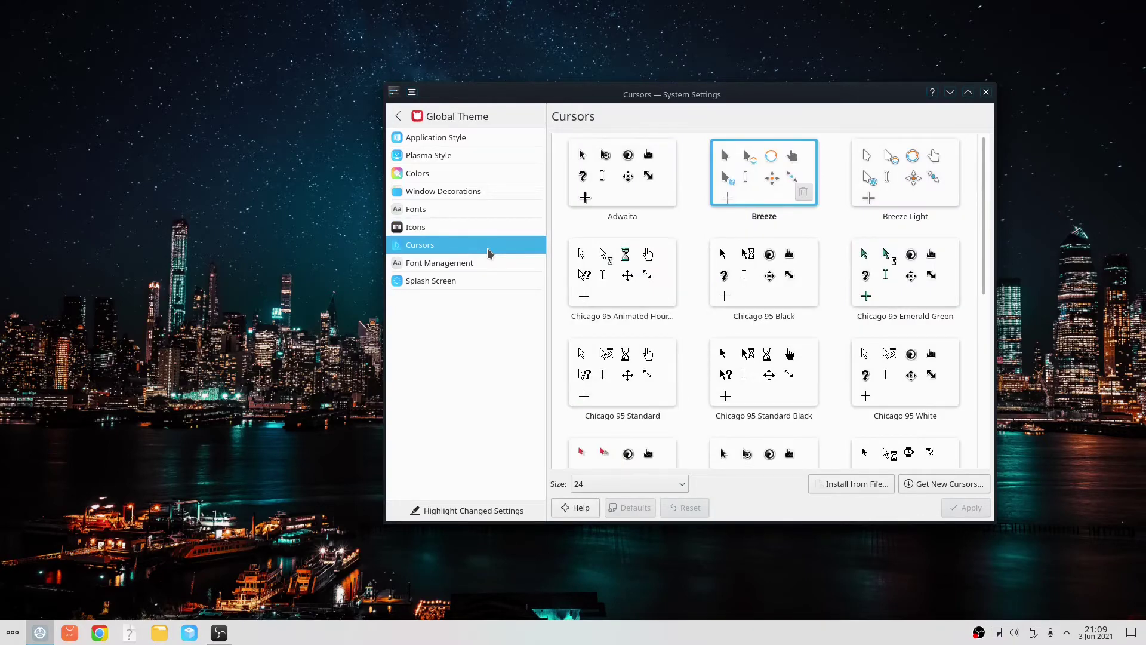
left_click(621, 164)
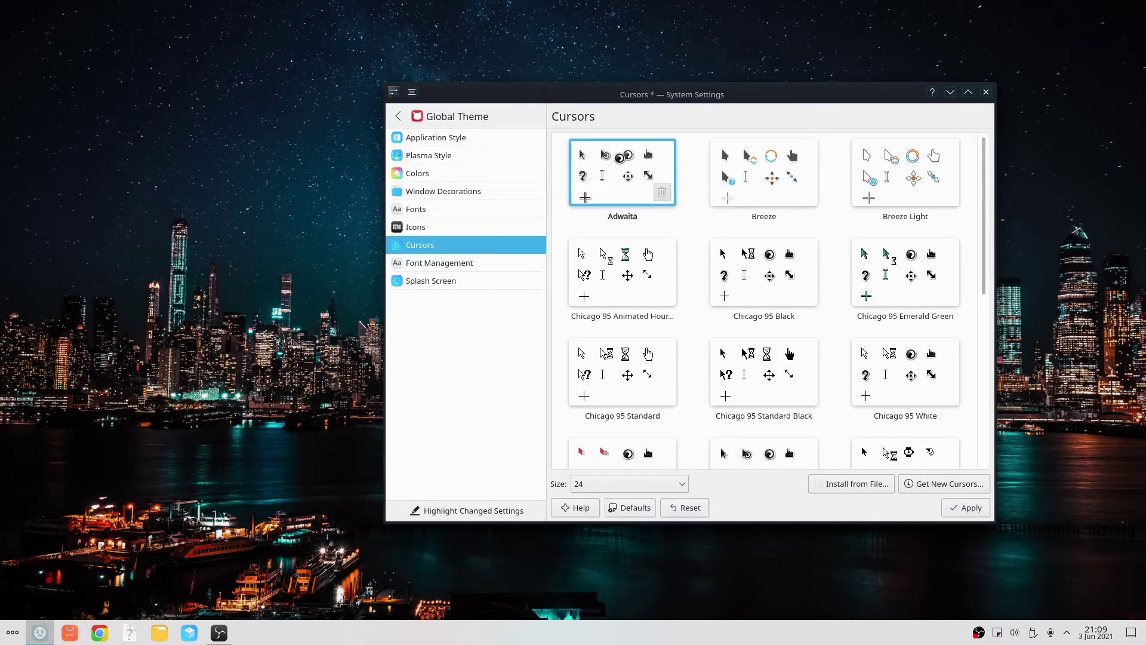
left_click(973, 508)
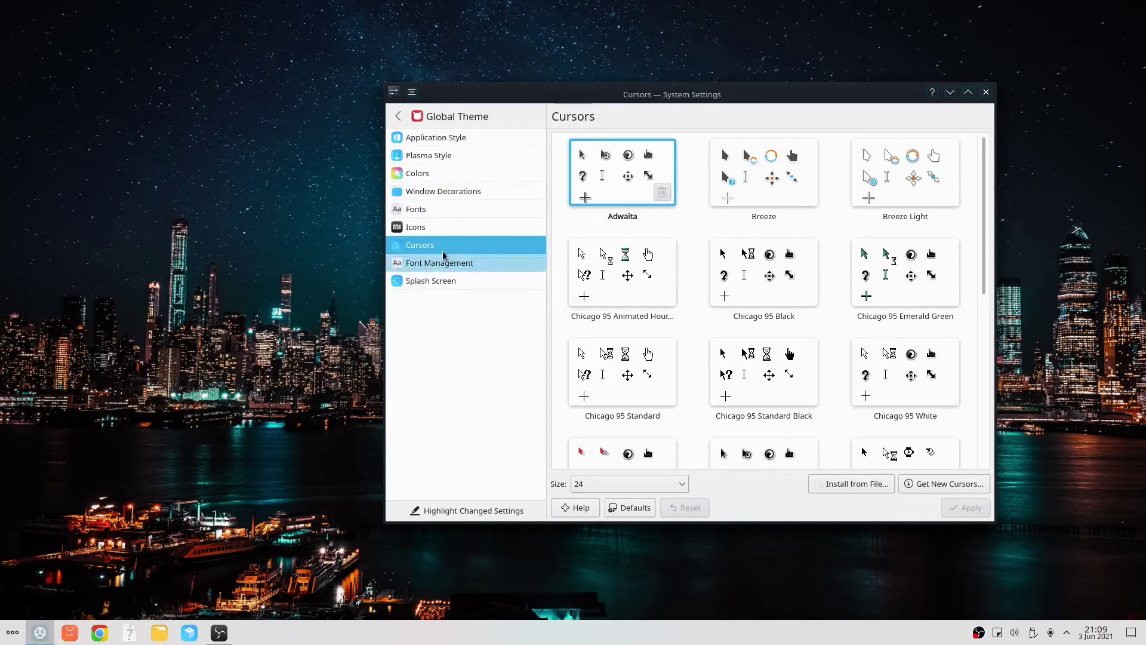
Set the Plasma Style to Vortex-Plasma, apply it, and check its look in the application launcher.
left_click(440, 155)
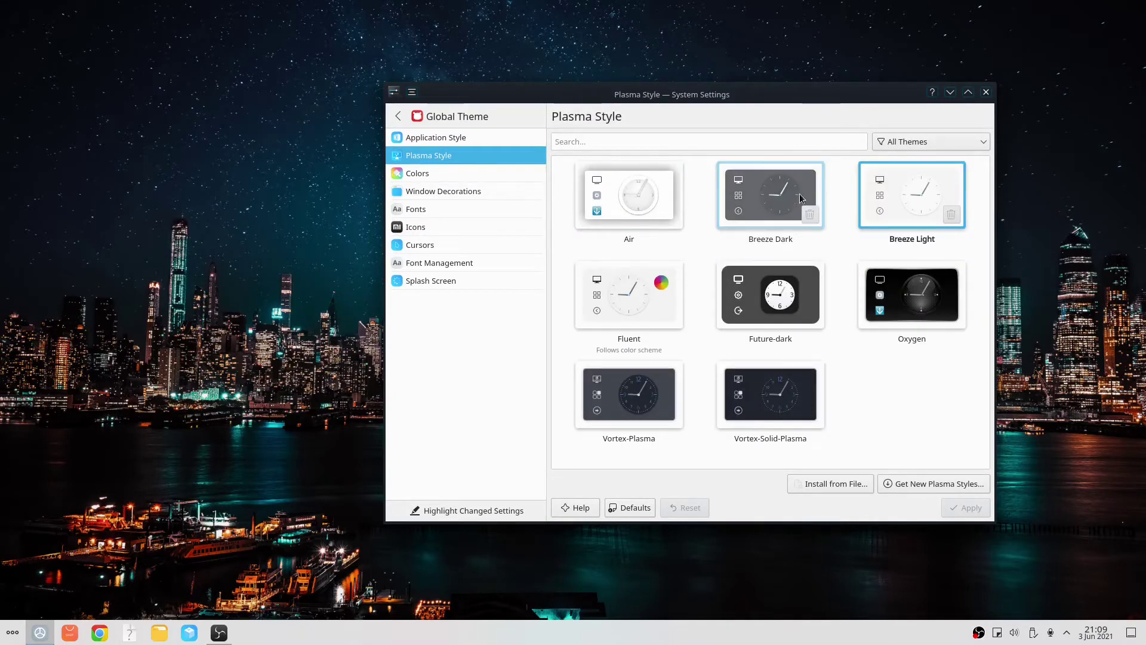
left_click(625, 365)
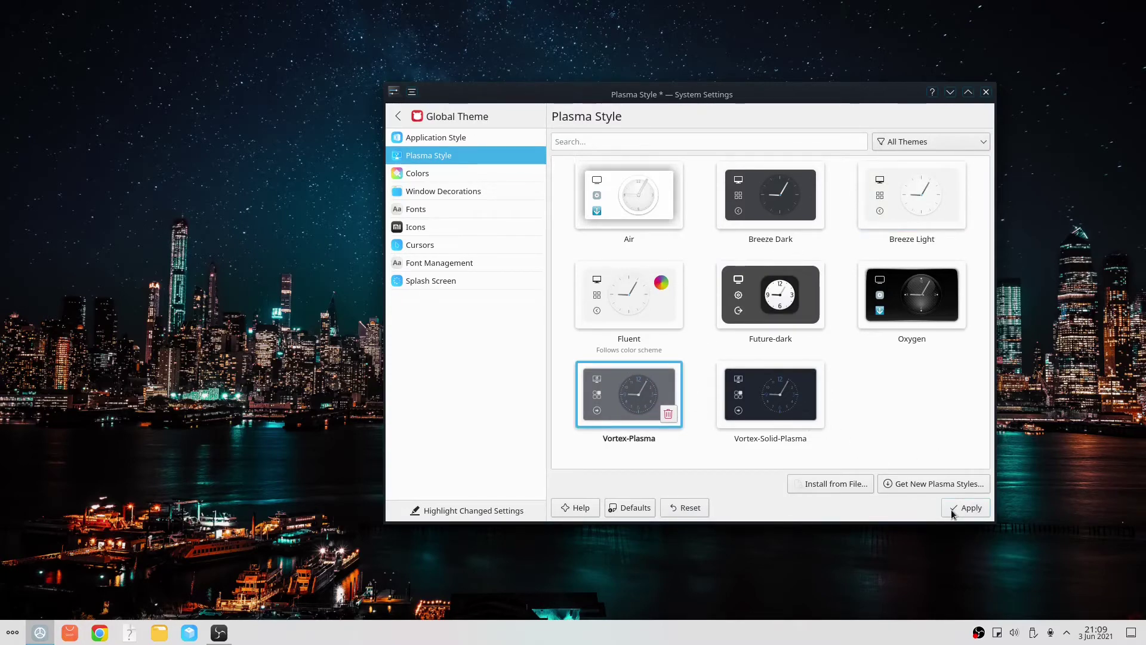
left_click(950, 509)
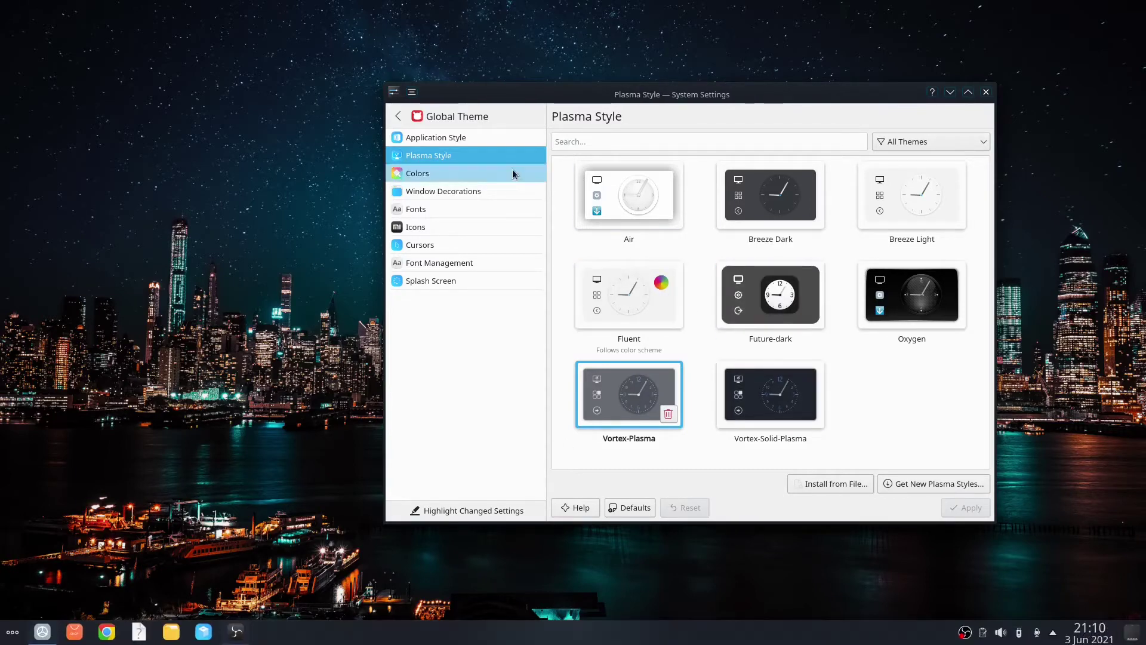
left_click(12, 638)
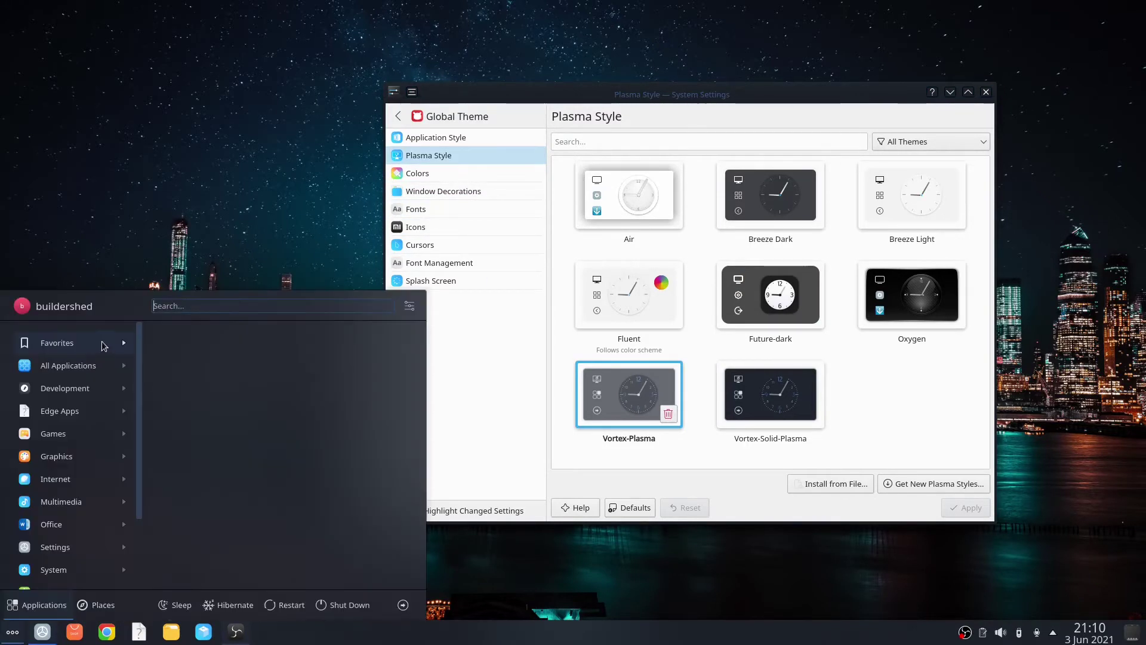
left_click(851, 379)
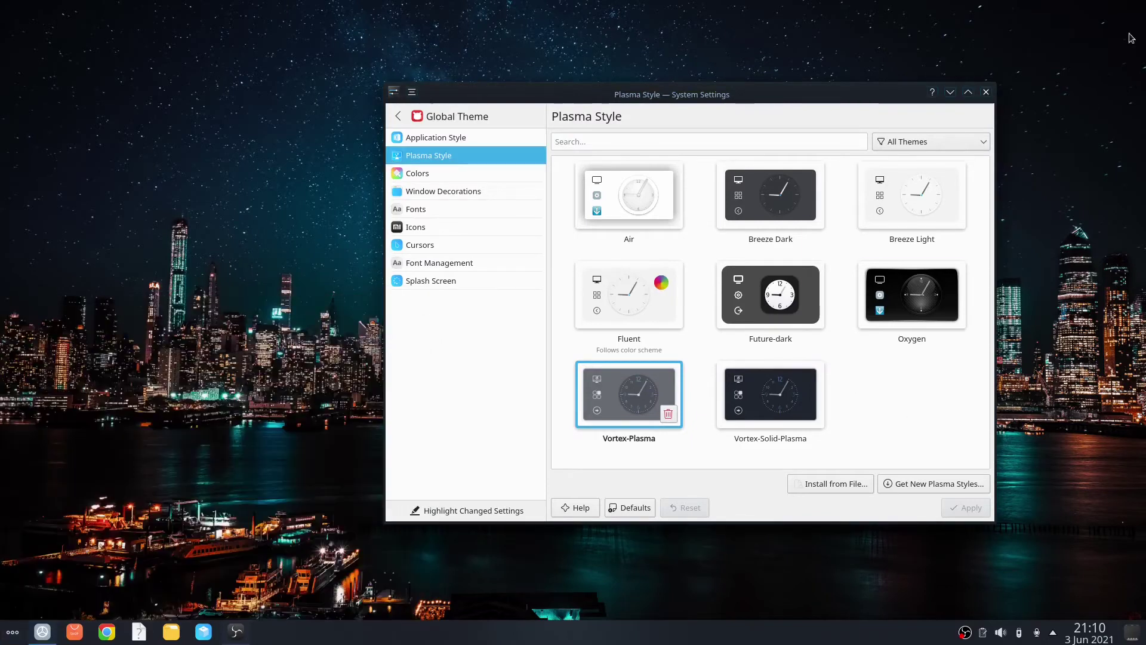
View the Application Style page, then close System Settings to return to the desktop.
left_click(489, 132)
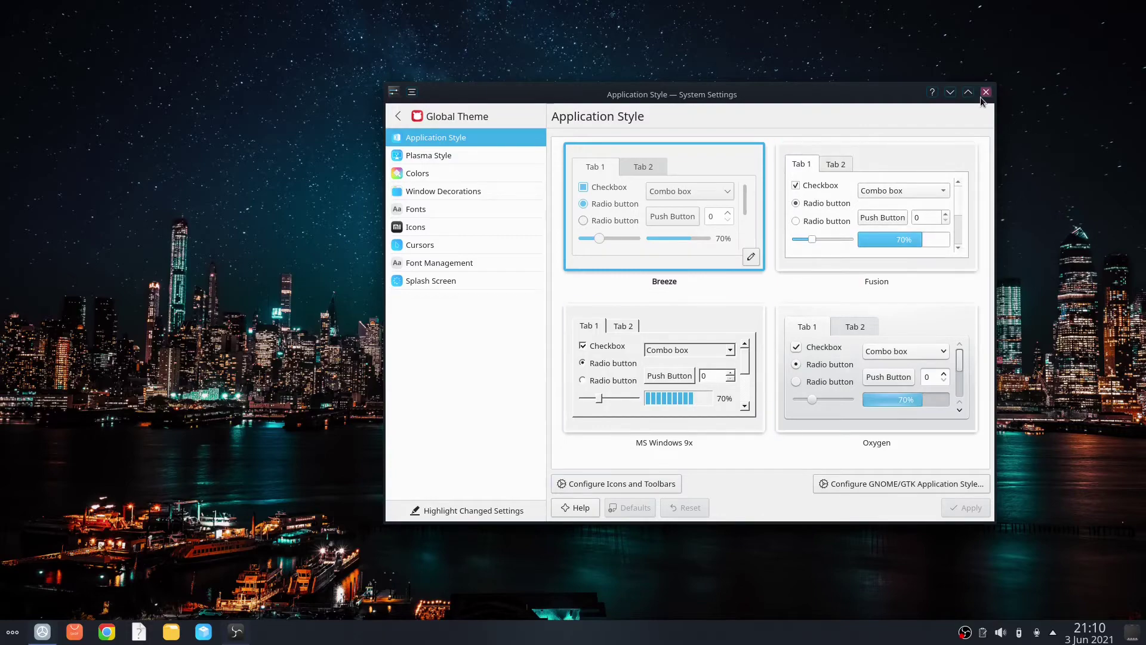
mouse_move(863, 89)
left_mouse_down()
mouse_move(793, 231)
mouse_move(864, 80)
left_mouse_up()
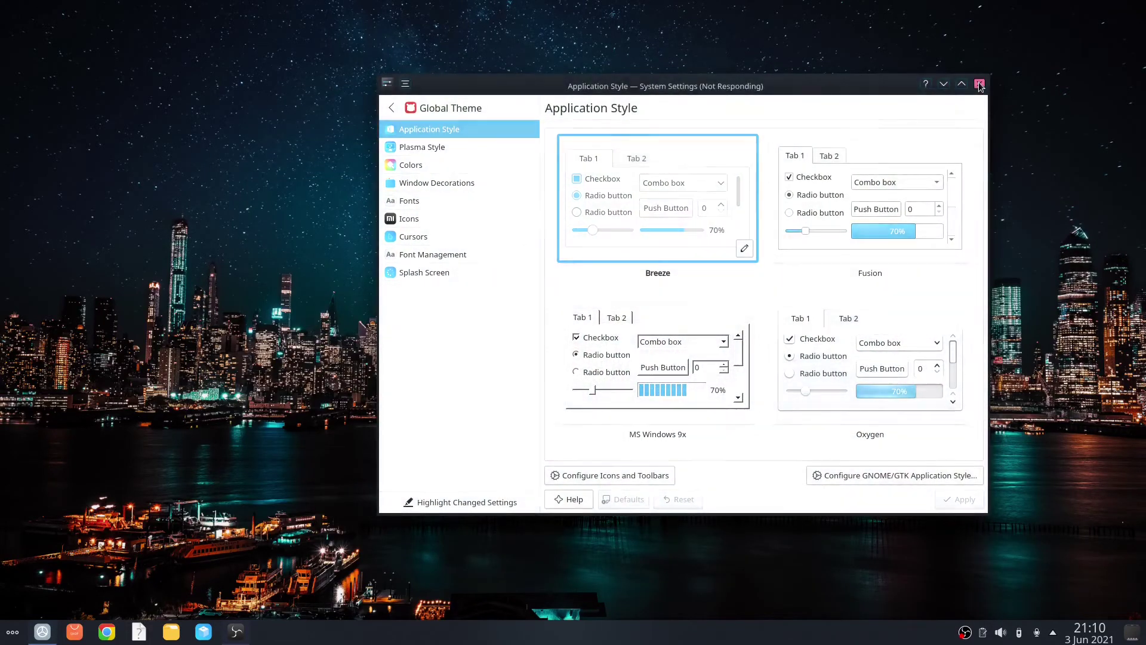
left_click(979, 86)
left_click_drag(299, 269, 389, 189)
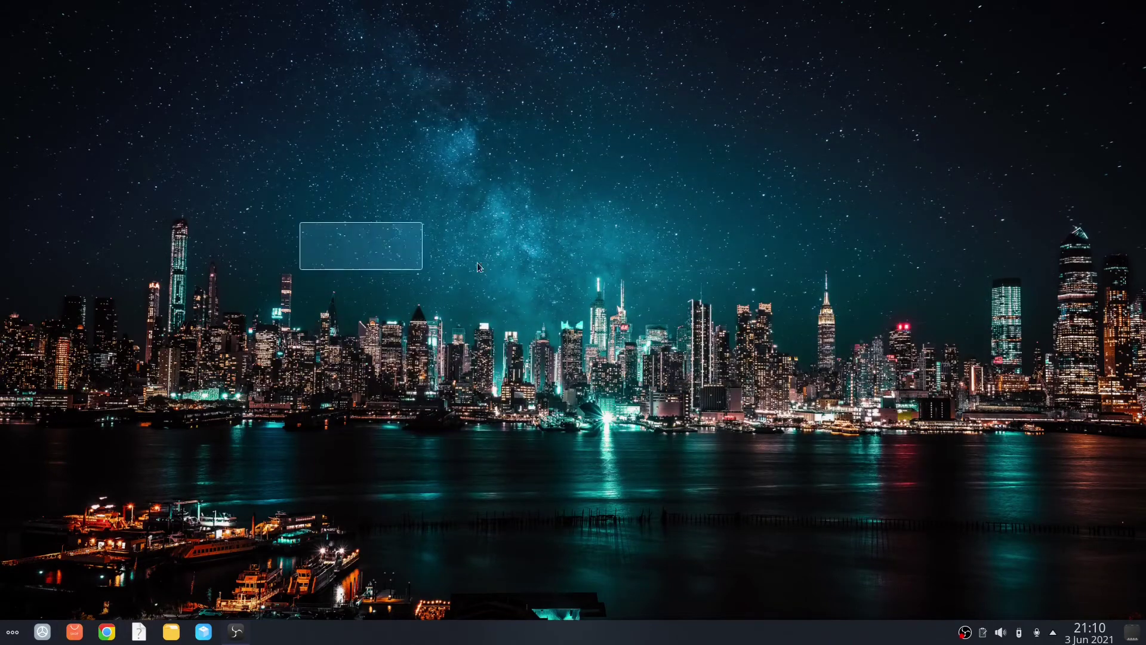
left_click(12, 632)
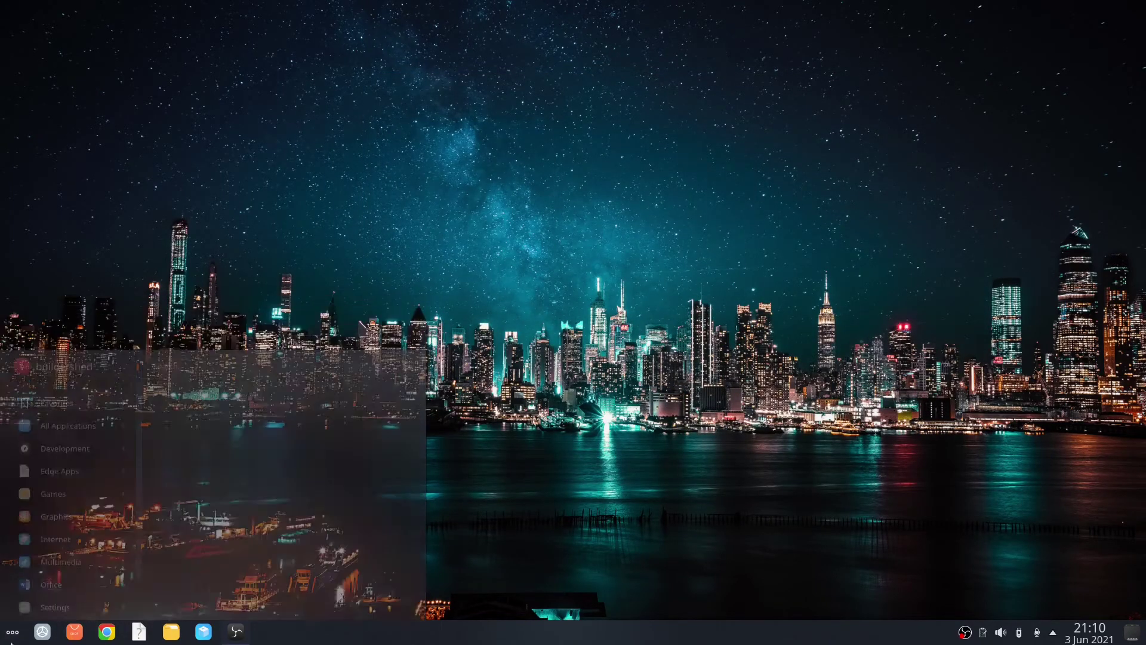
left_click(12, 636)
right_click(434, 642)
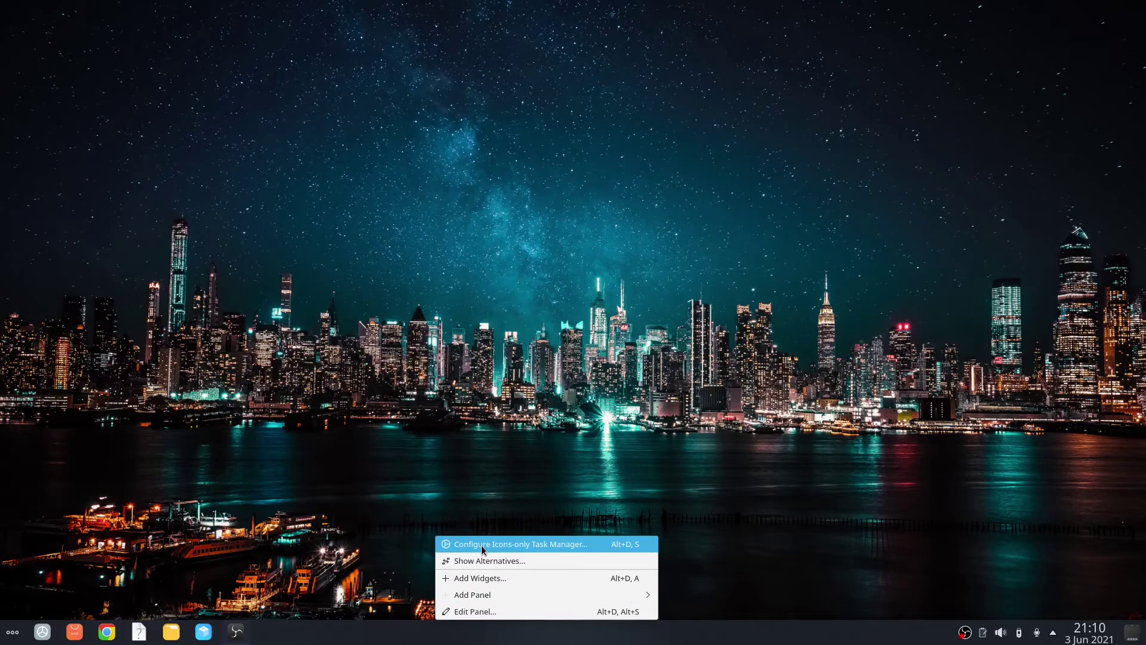
right_click(11, 636)
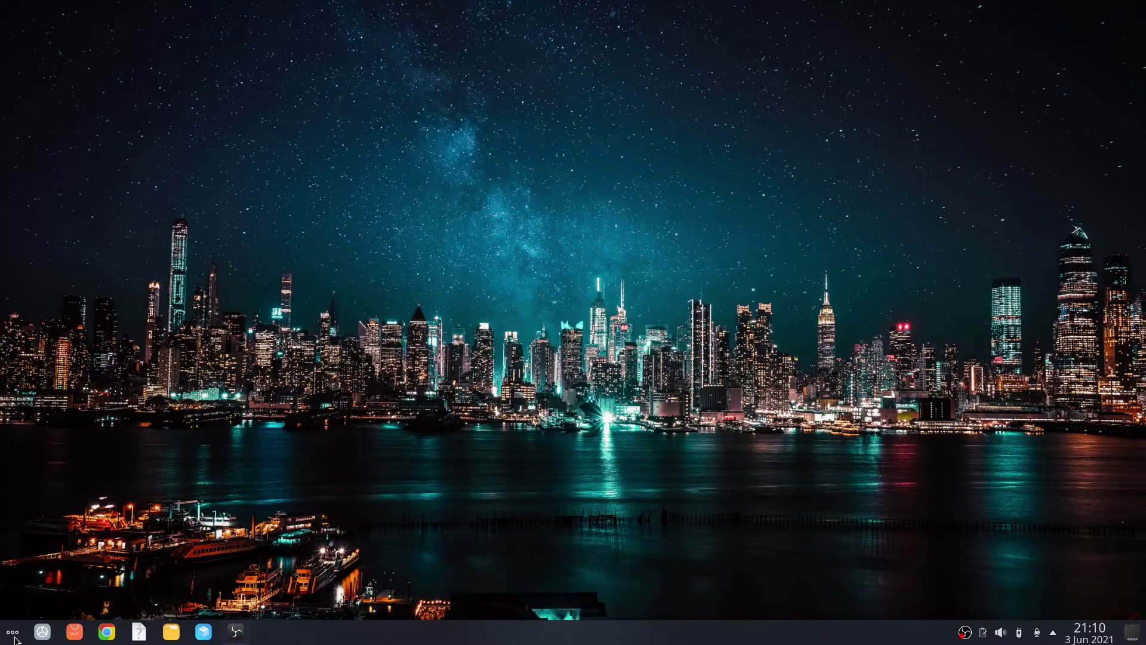
Open the Application Launcher's settings, start choosing a new launcher icon, and move the icon chooser away from the settings window.
right_click(15, 638)
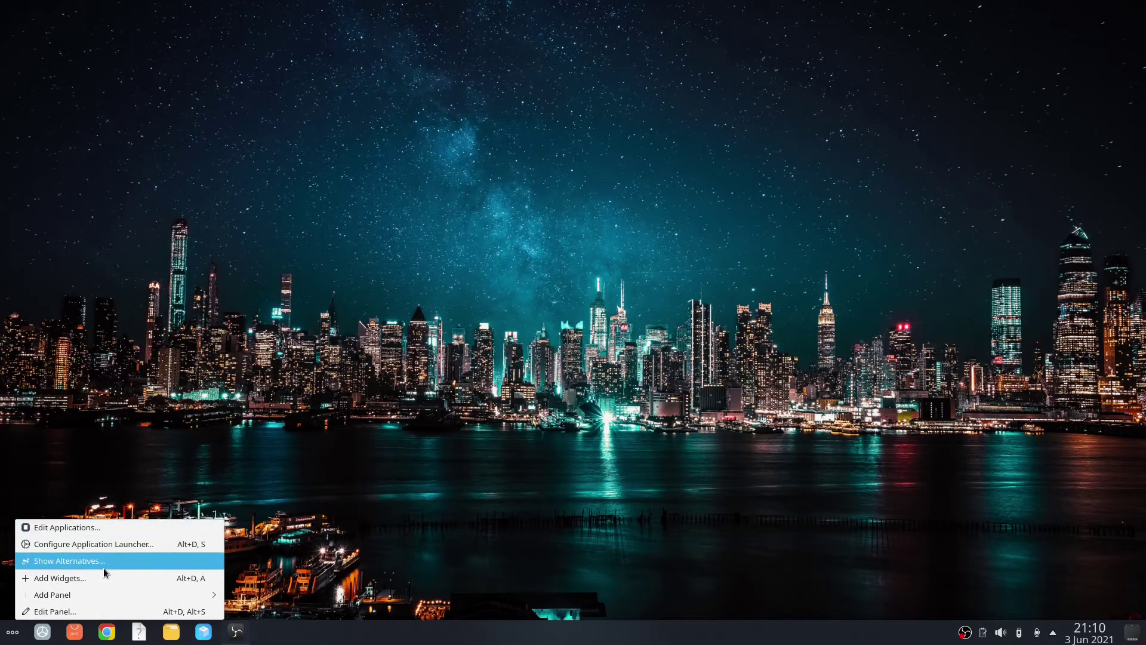
left_click(143, 544)
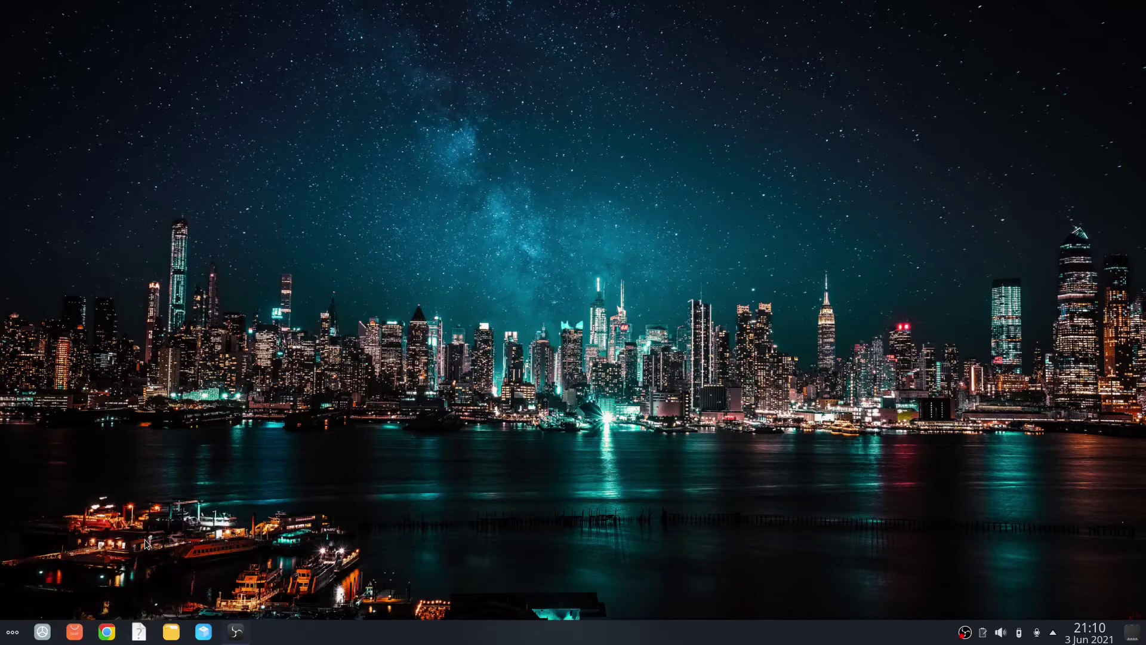
left_click(244, 99)
left_click(245, 111)
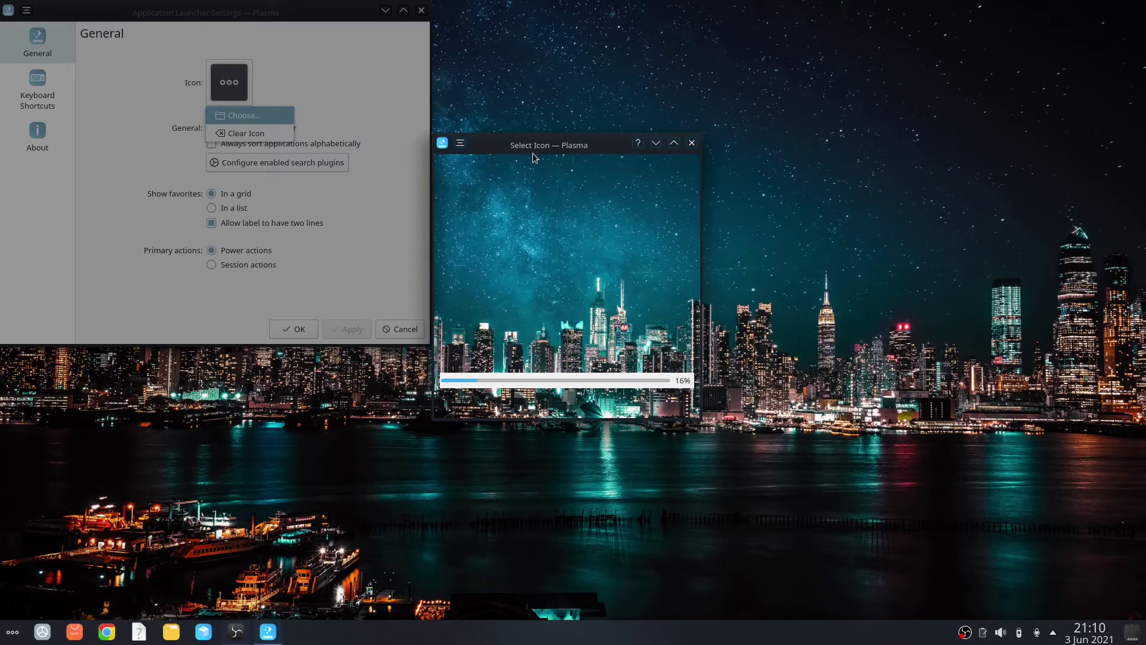
left_click_drag(566, 147, 678, 101)
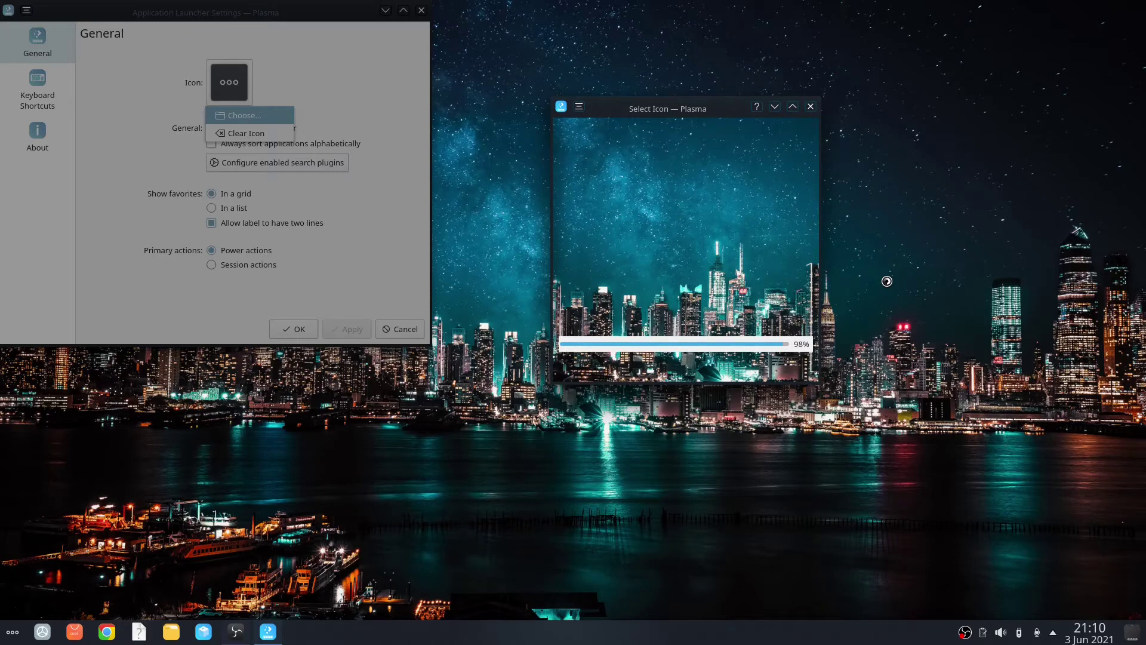
Check the OBS recording and minimize it, then set the launcher icon to the blue Windows logo and apply it.
key("alt+Tab")
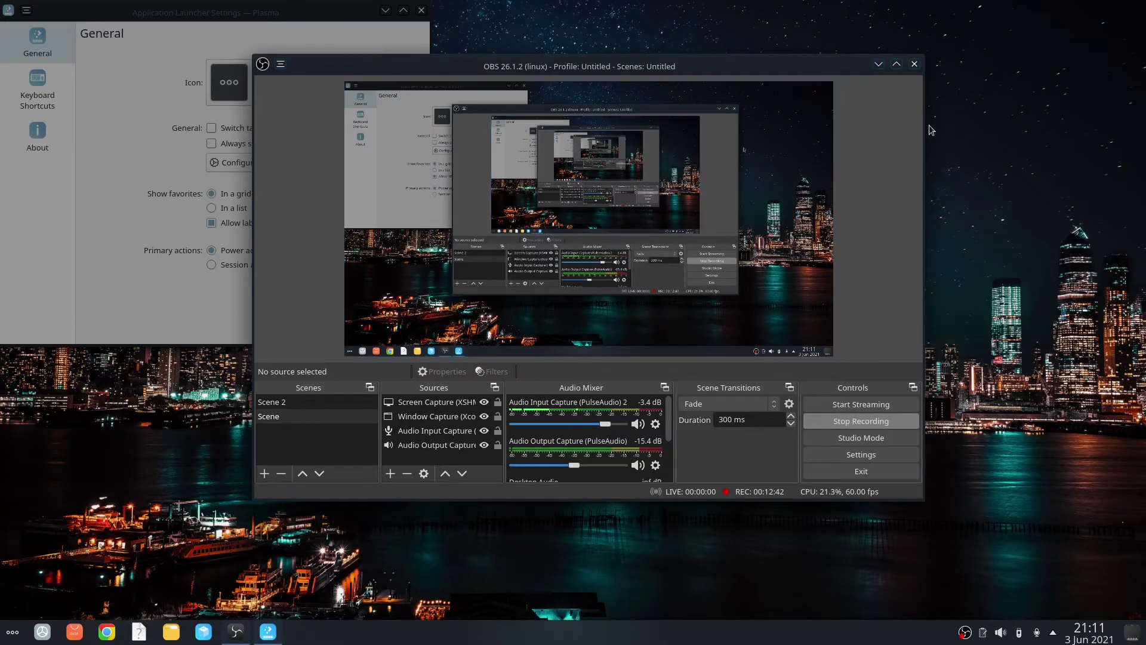
left_click(878, 63)
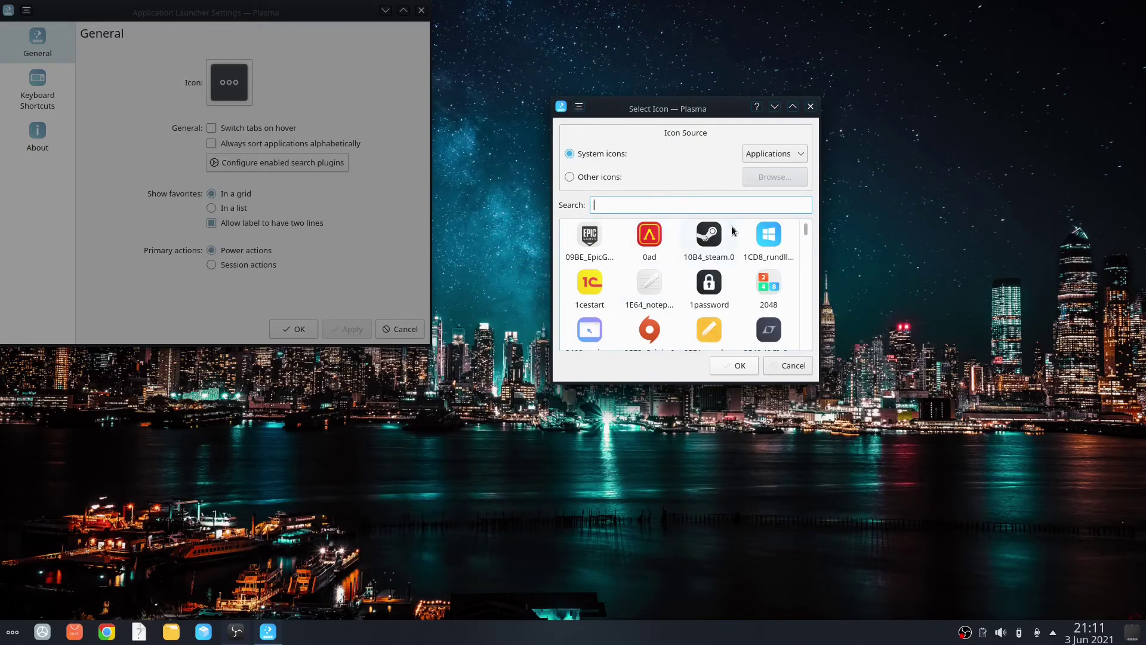
scroll(769, 230, "down", 3)
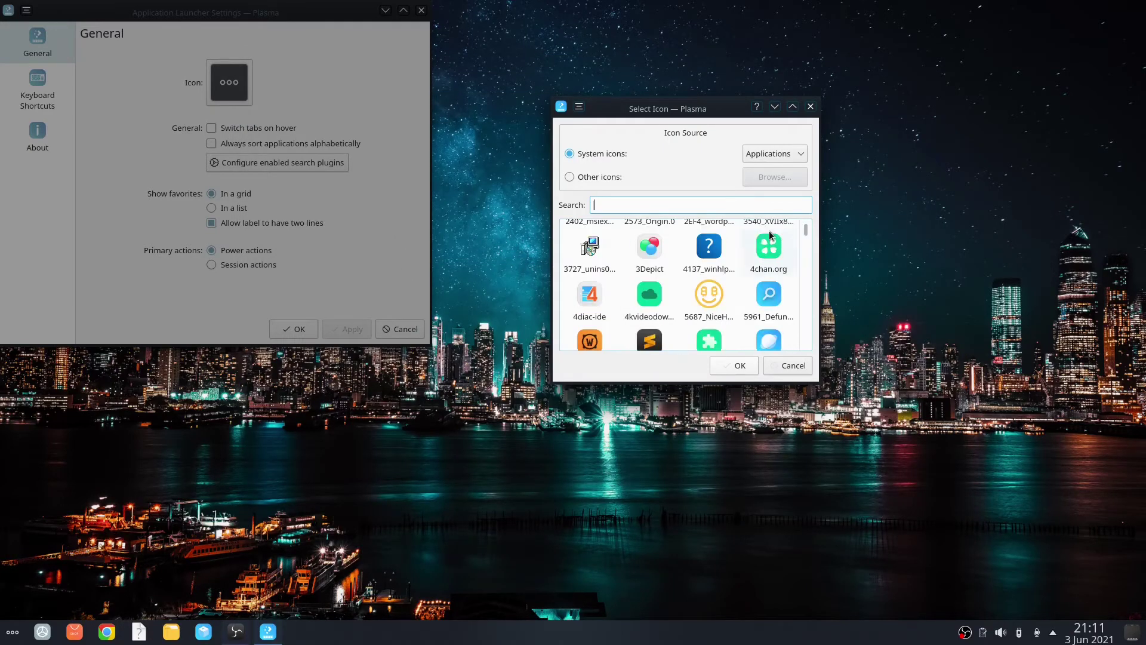
scroll(769, 239, "down", 3)
left_click(768, 247)
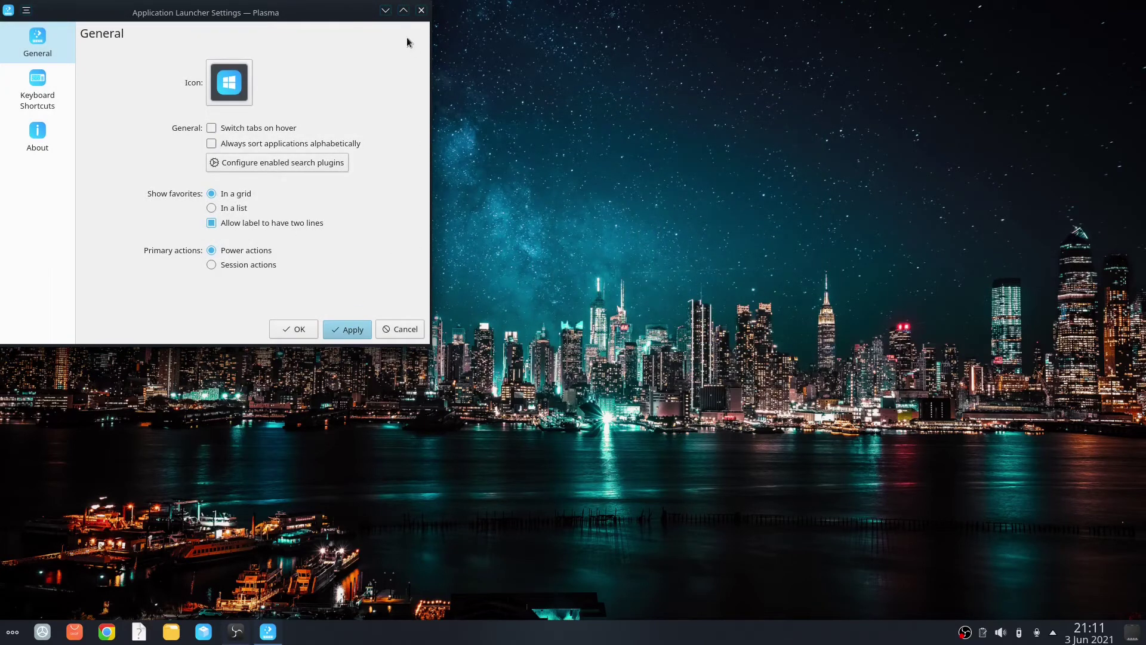
Open the icon chooser for the launcher icon again and move it clear of the settings window.
left_click(223, 91)
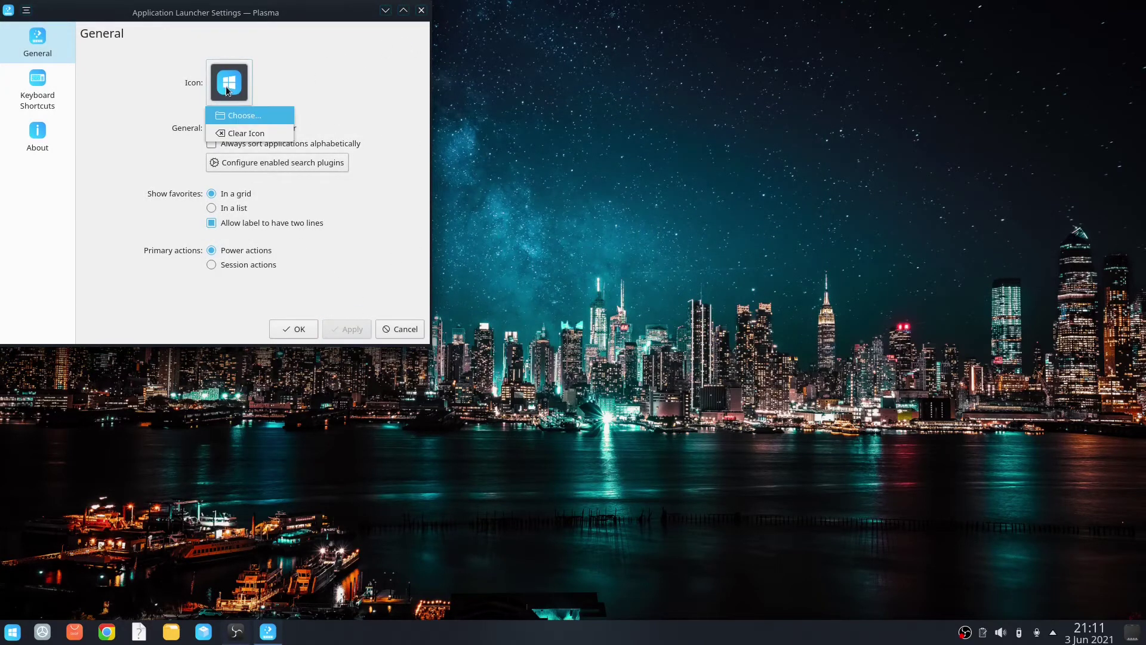
left_click(239, 117)
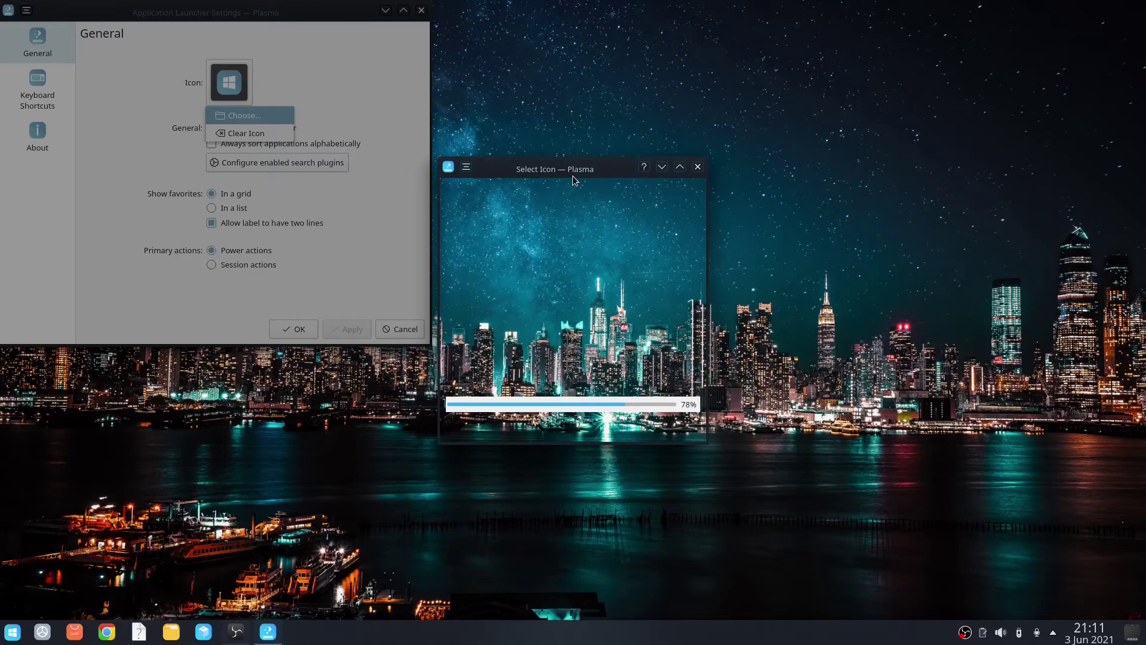
left_click_drag(572, 177, 665, 228)
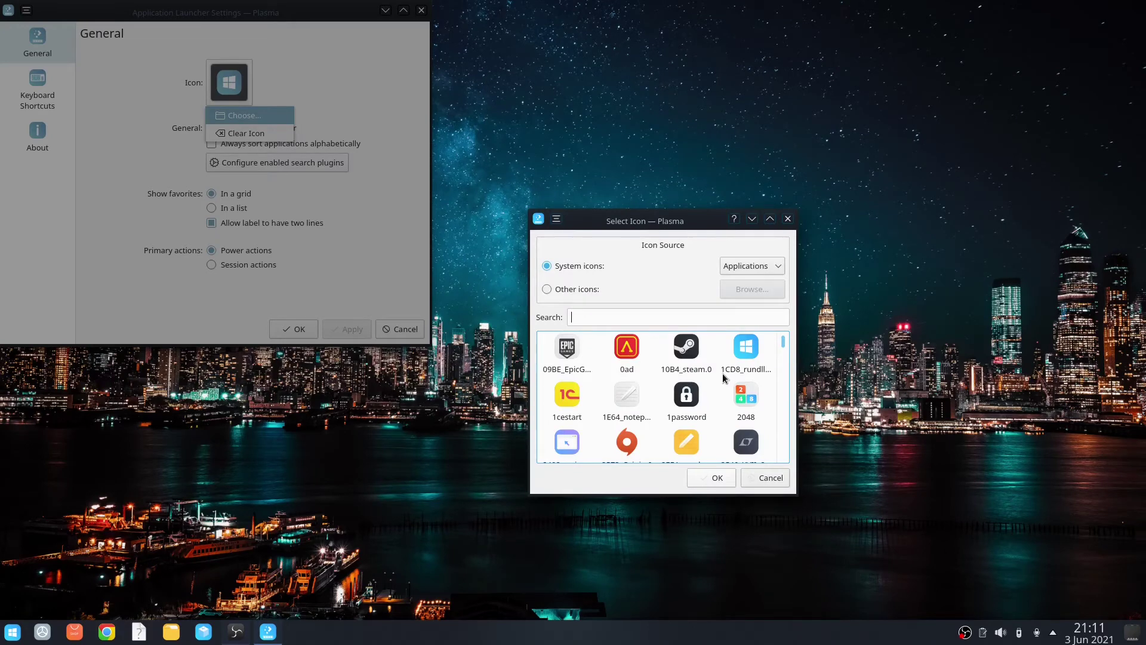
Browse the system icons in the Applications category for a suitable launcher icon.
scroll(722, 372, "down", 15)
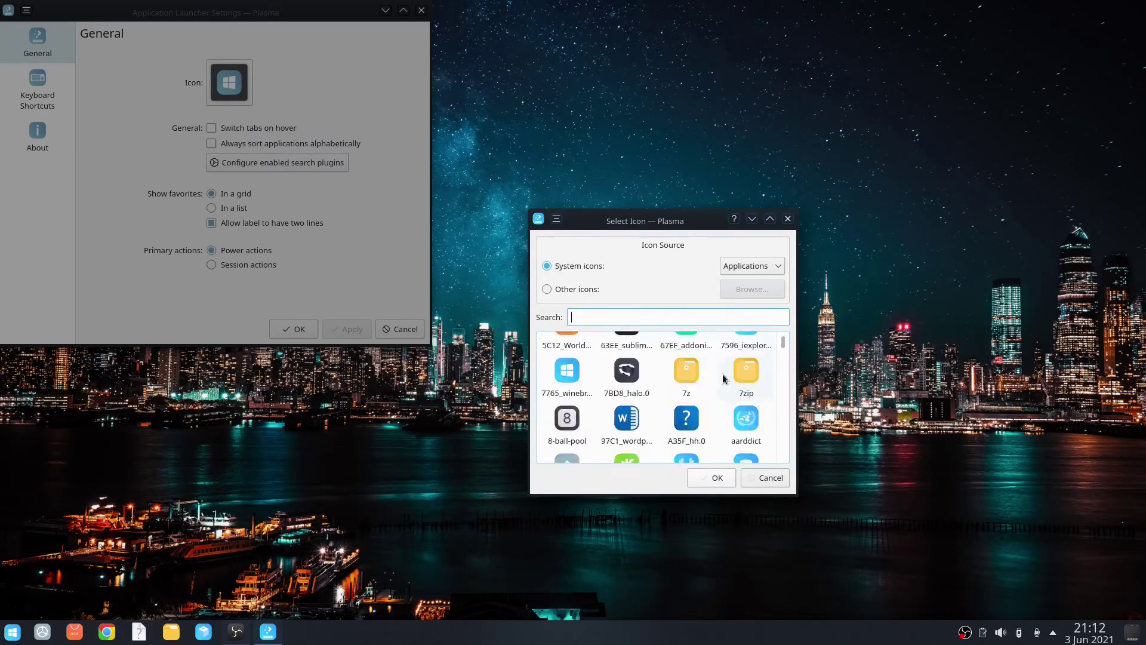
scroll(713, 365, "down", 15)
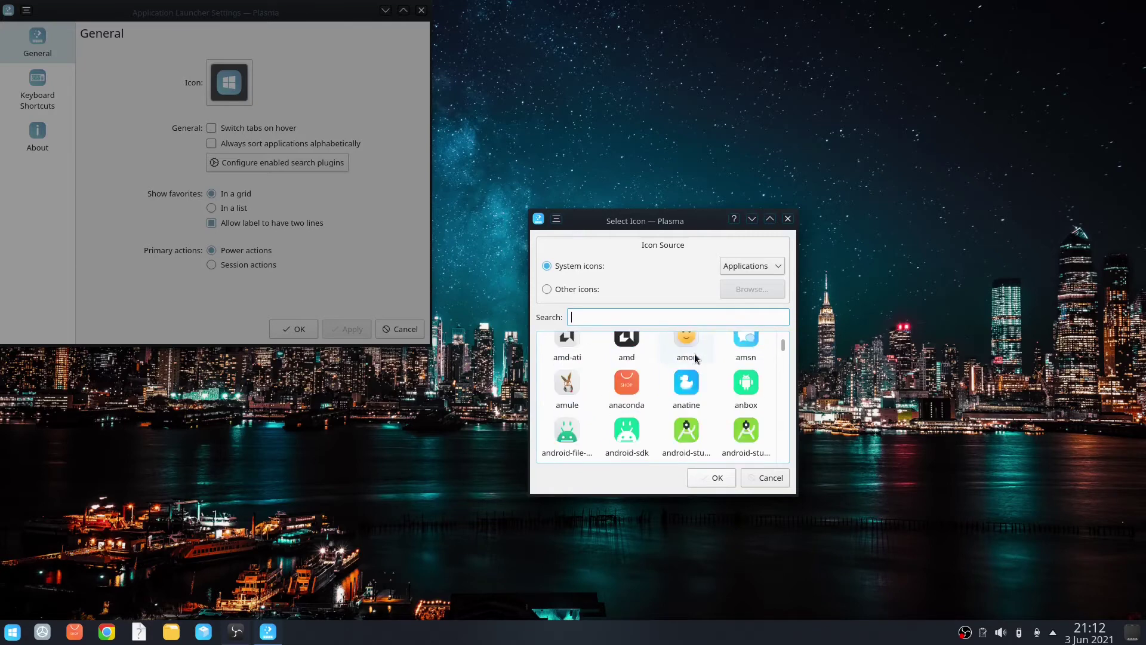
scroll(698, 362, "down", 15)
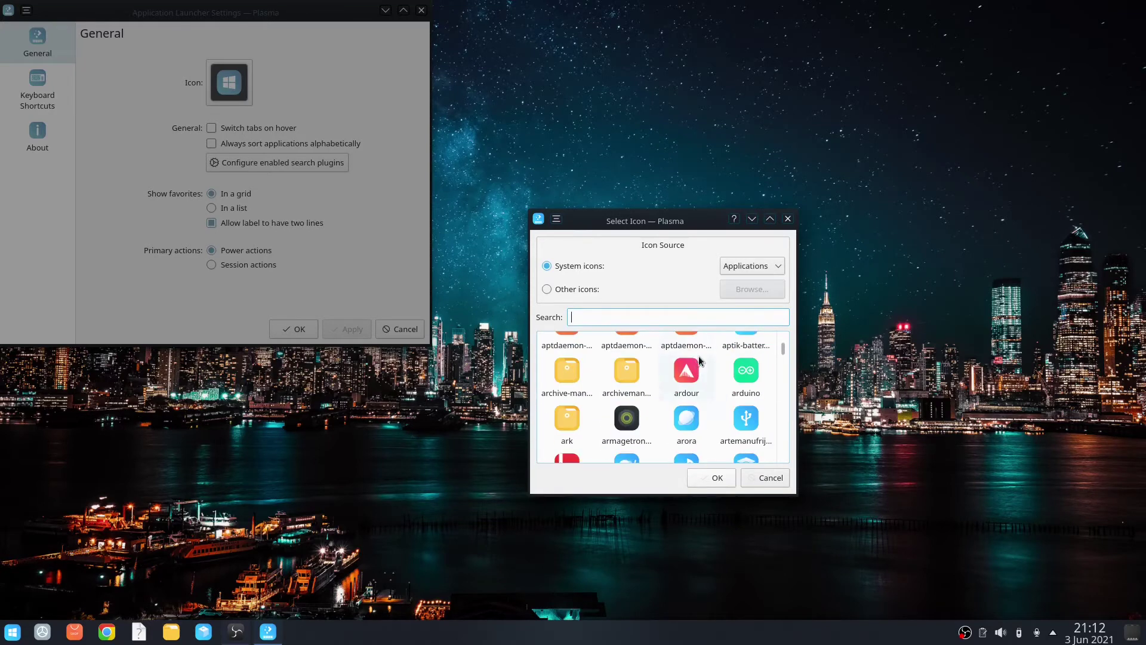
scroll(709, 358, "down", 15)
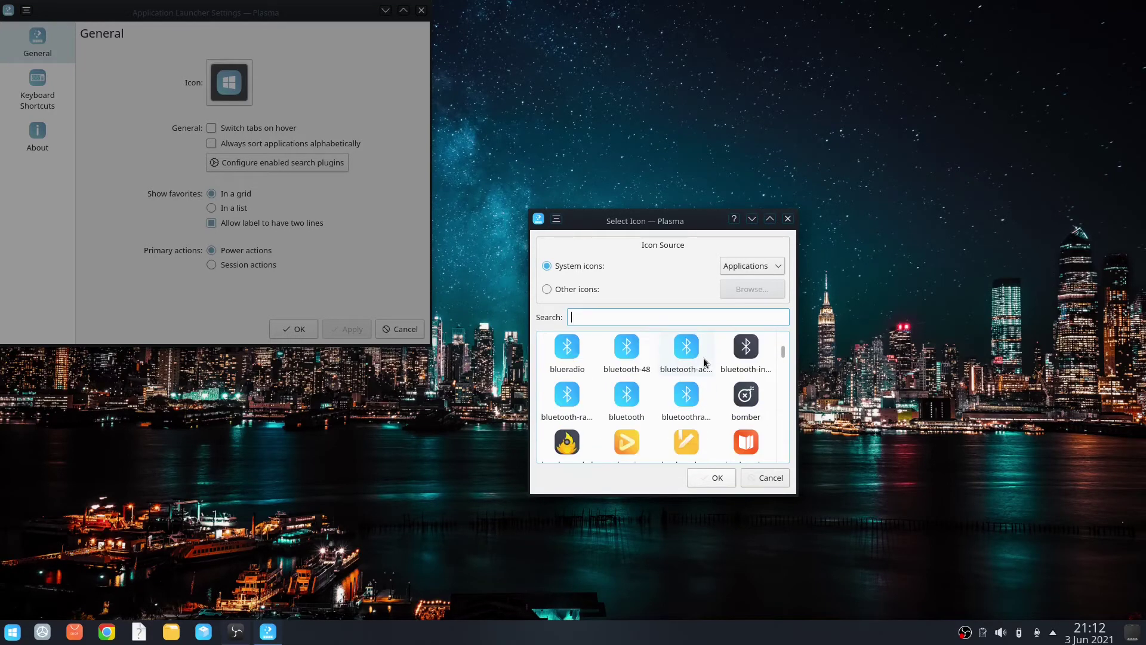
scroll(705, 365, "down", 15)
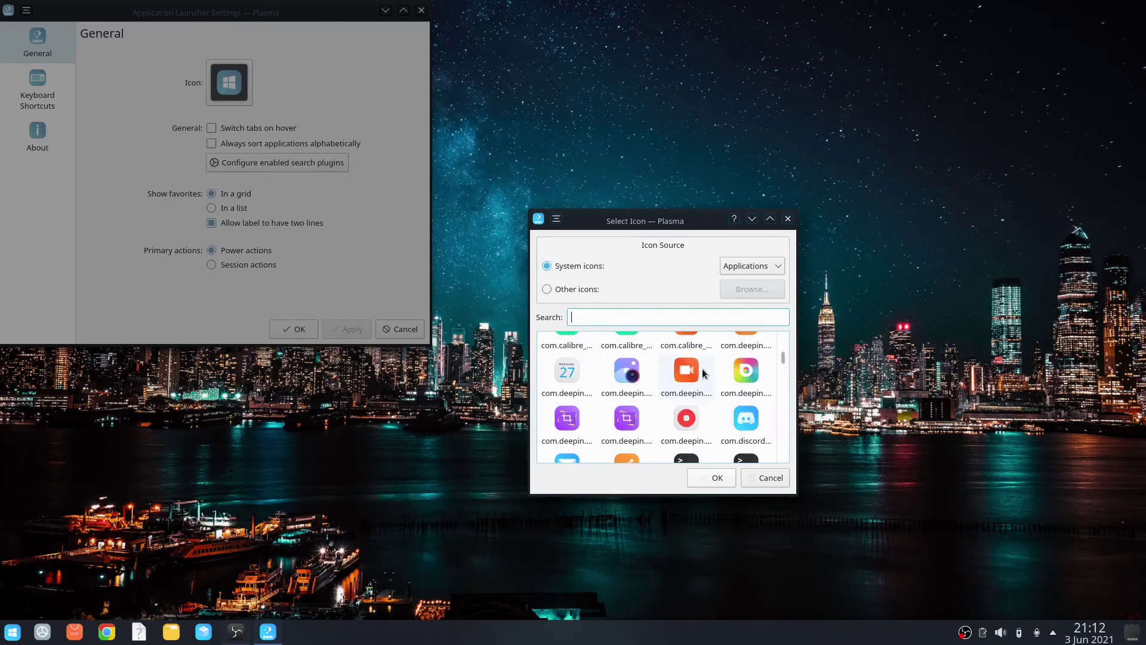
scroll(702, 370, "down", 12)
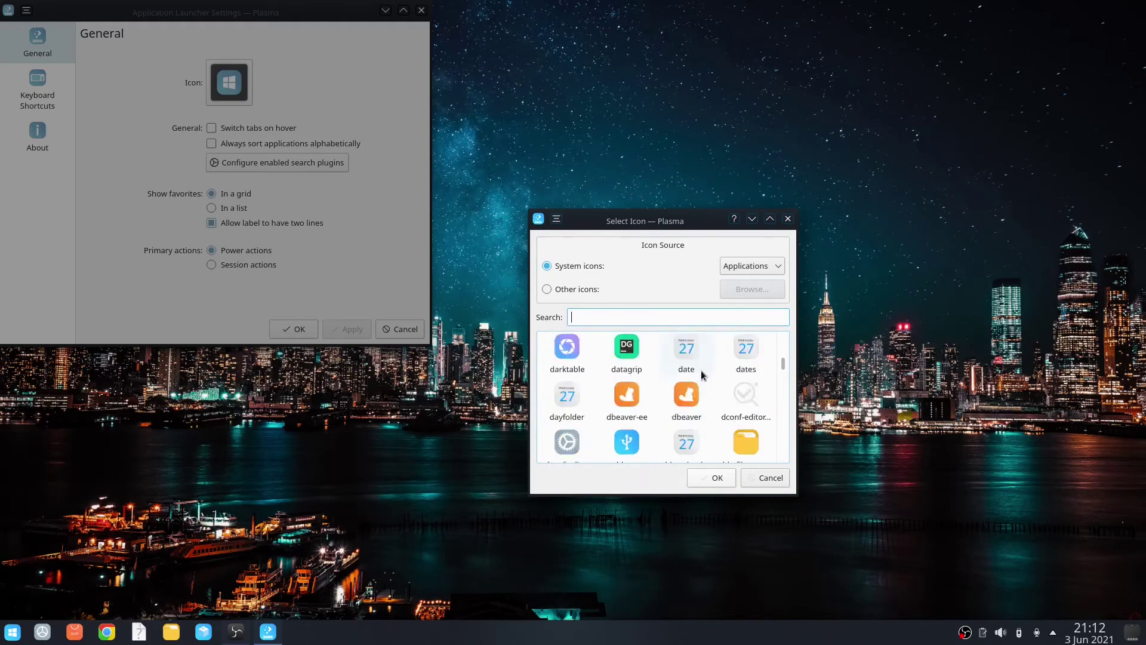
scroll(690, 379, "down", 10)
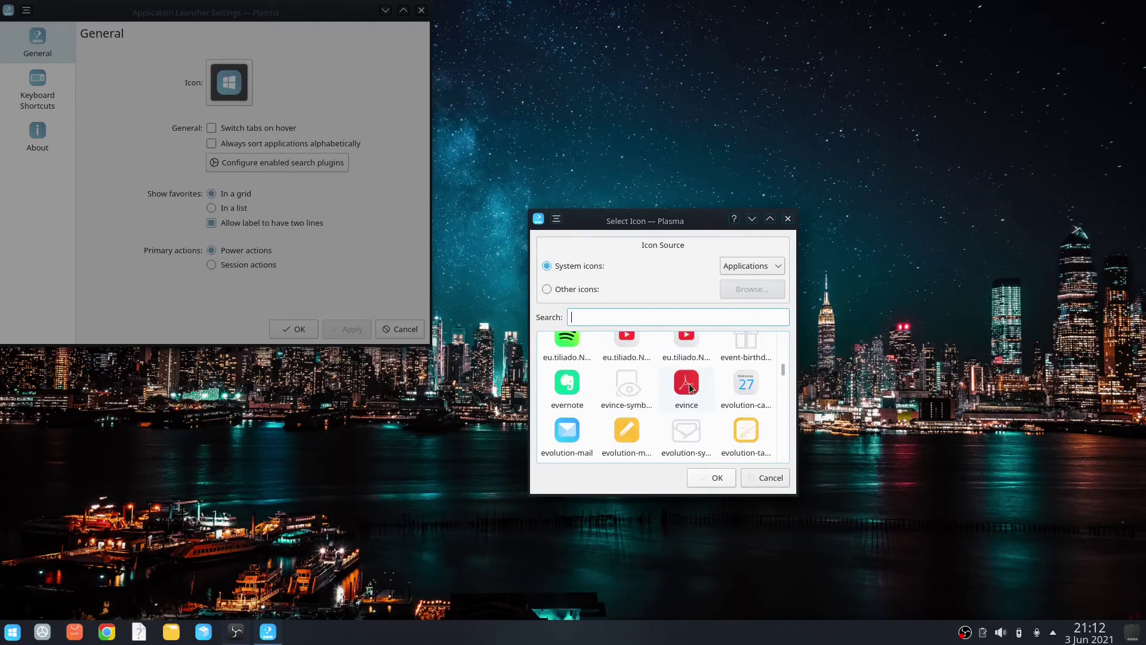
scroll(692, 385, "down", 15)
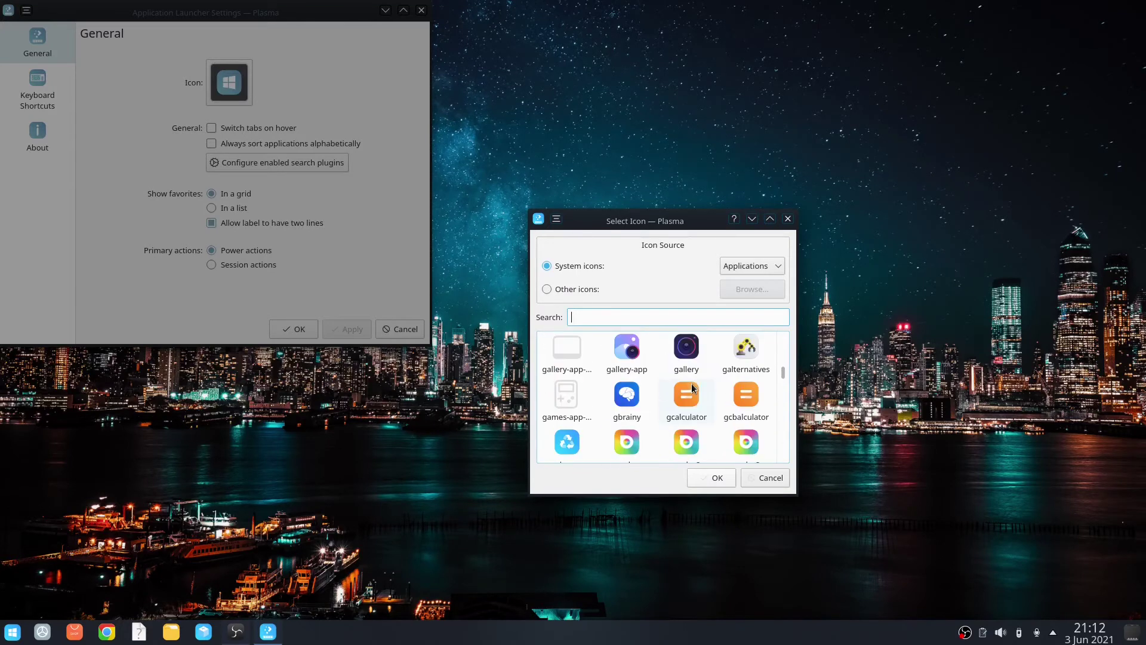
scroll(678, 364, "down", 3)
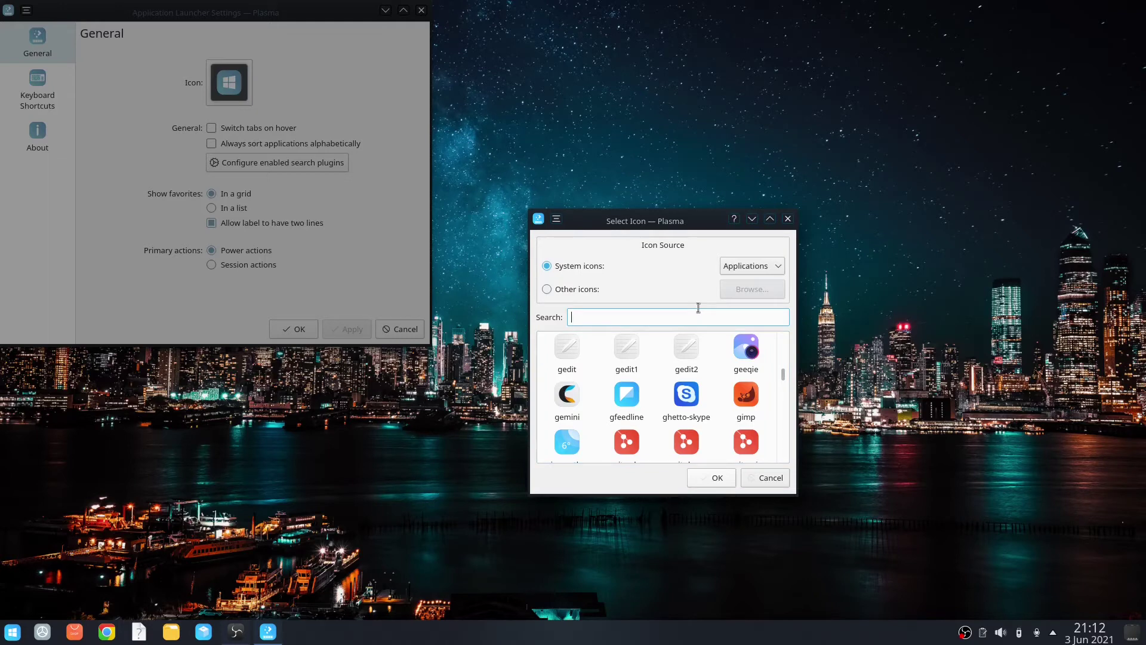
Search the icons for "gen", choose the red Gentoo distributor logo as the launcher icon, and apply it.
type("gen")
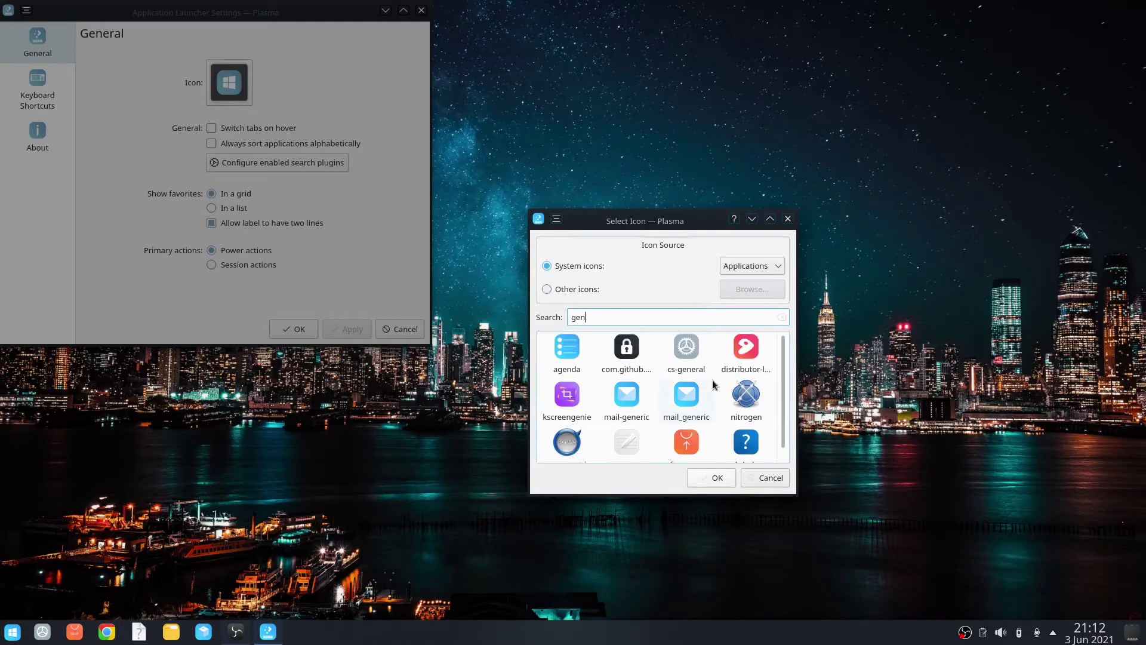
double_click(746, 348)
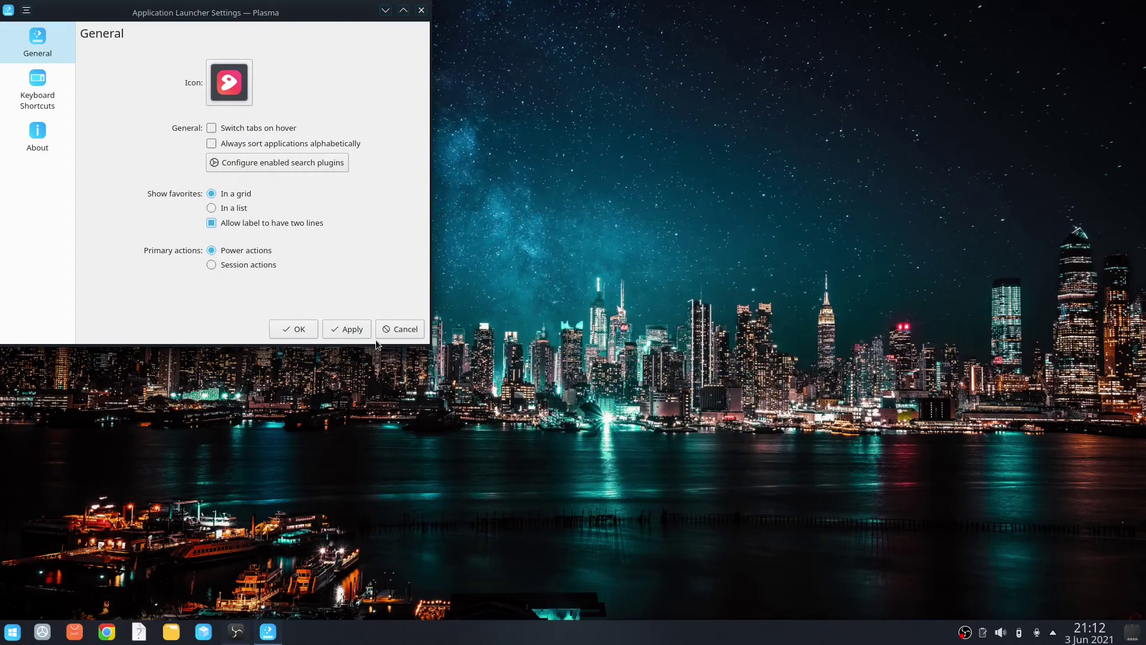
left_click(349, 330)
left_click(345, 336)
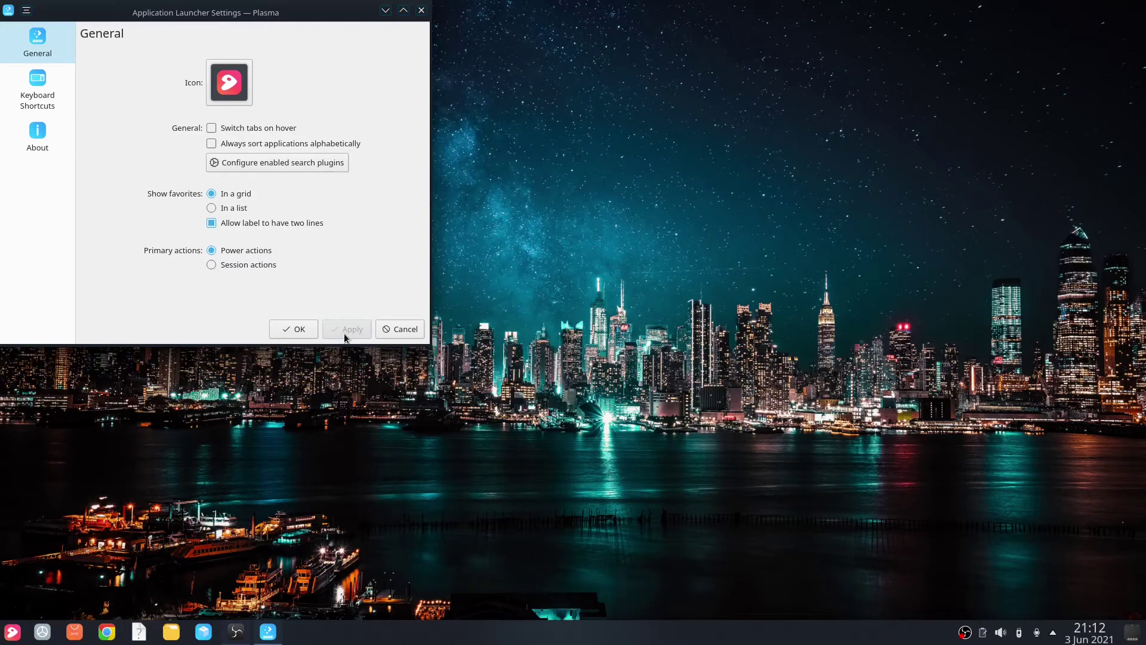
Search all system icon categories for "gentoo", cancel the icon chooser without picking anything, and close the launcher settings.
left_click(227, 90)
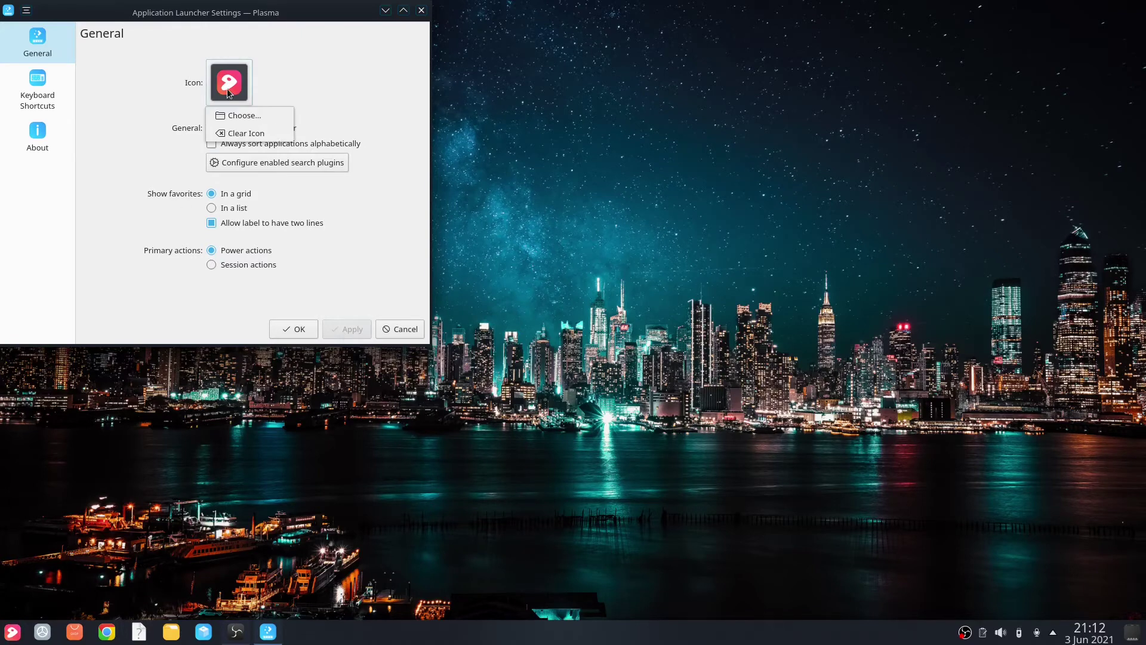
left_click(239, 116)
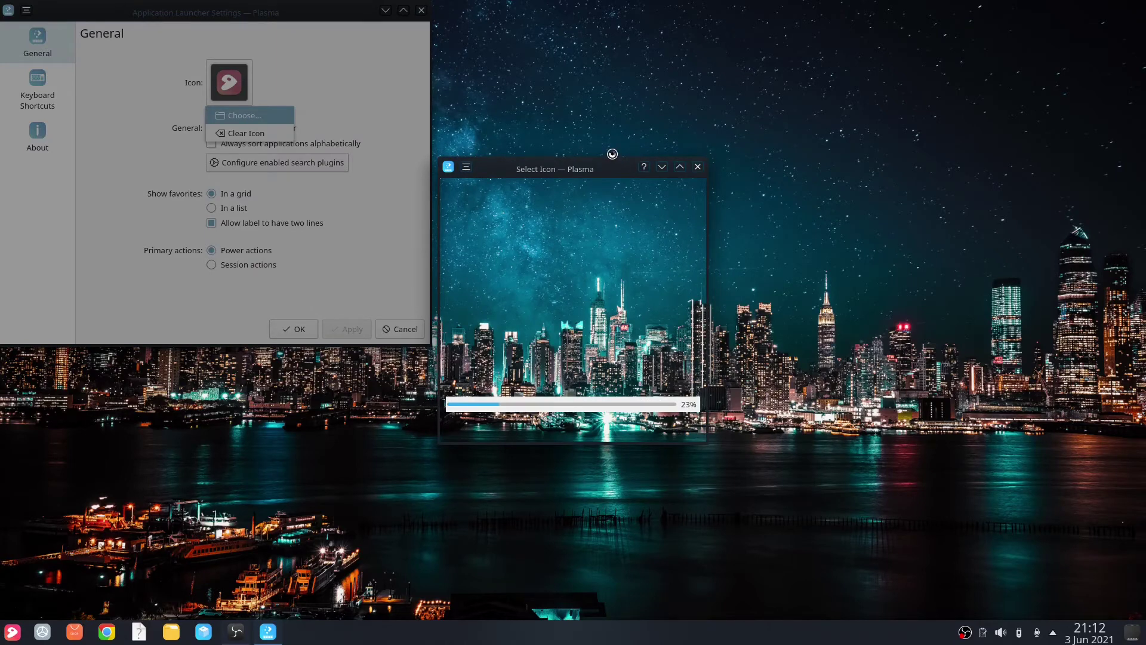
left_click_drag(607, 159, 809, 167)
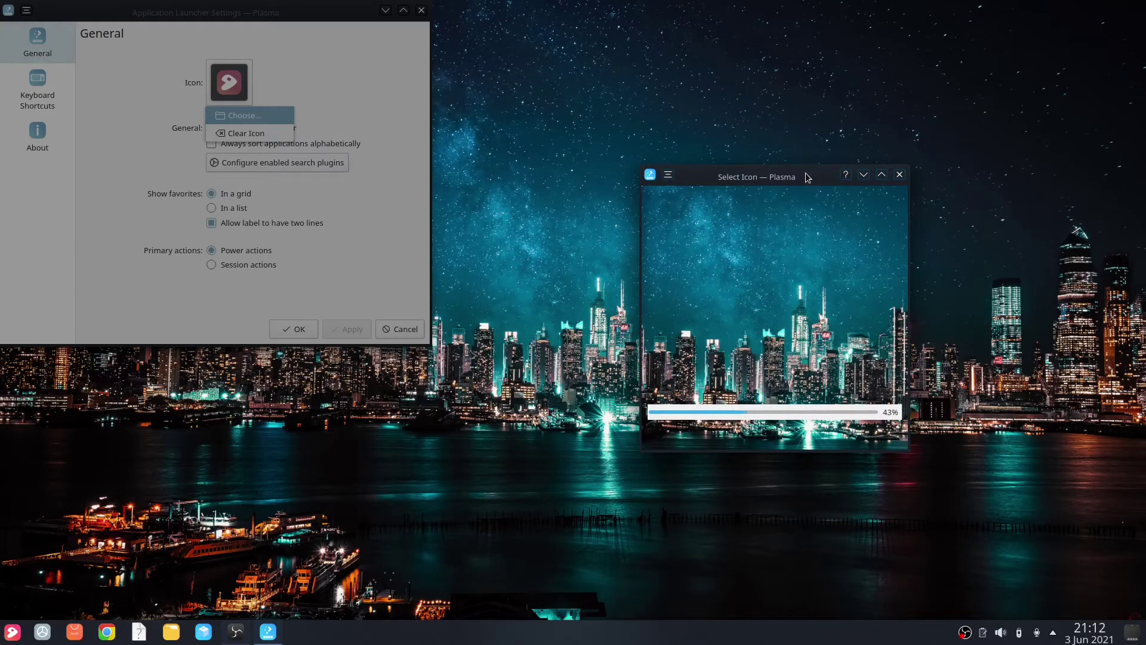
mouse_move(806, 177)
left_mouse_down()
mouse_move(792, 178)
mouse_move(814, 170)
left_mouse_up()
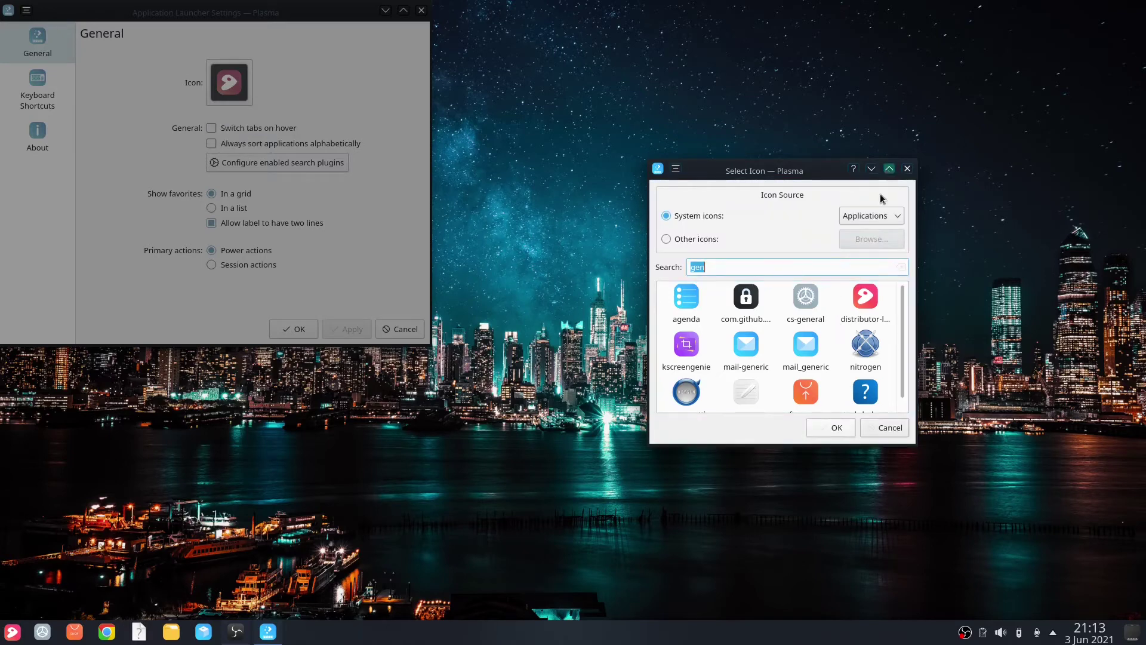
left_click(884, 221)
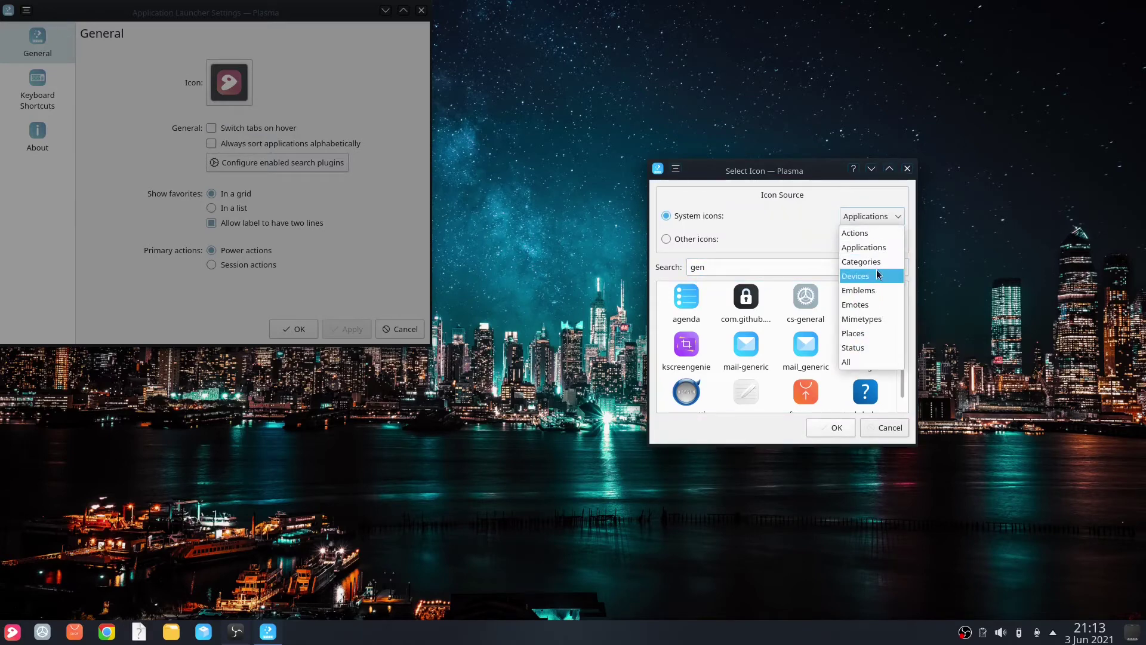
left_click(843, 251)
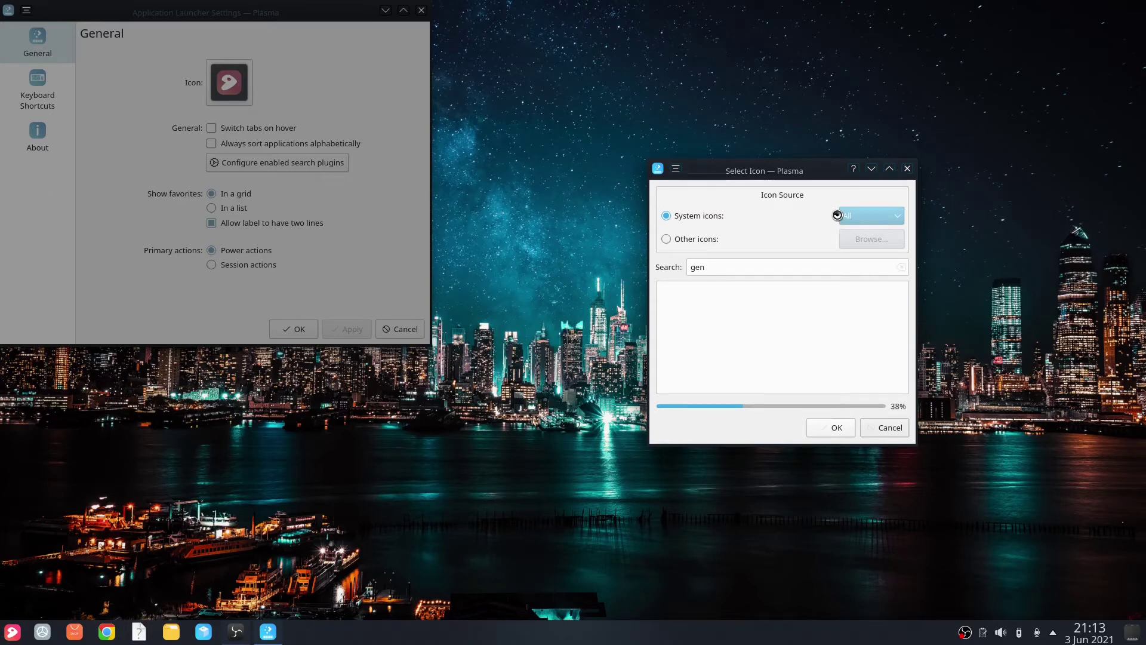
type("oo")
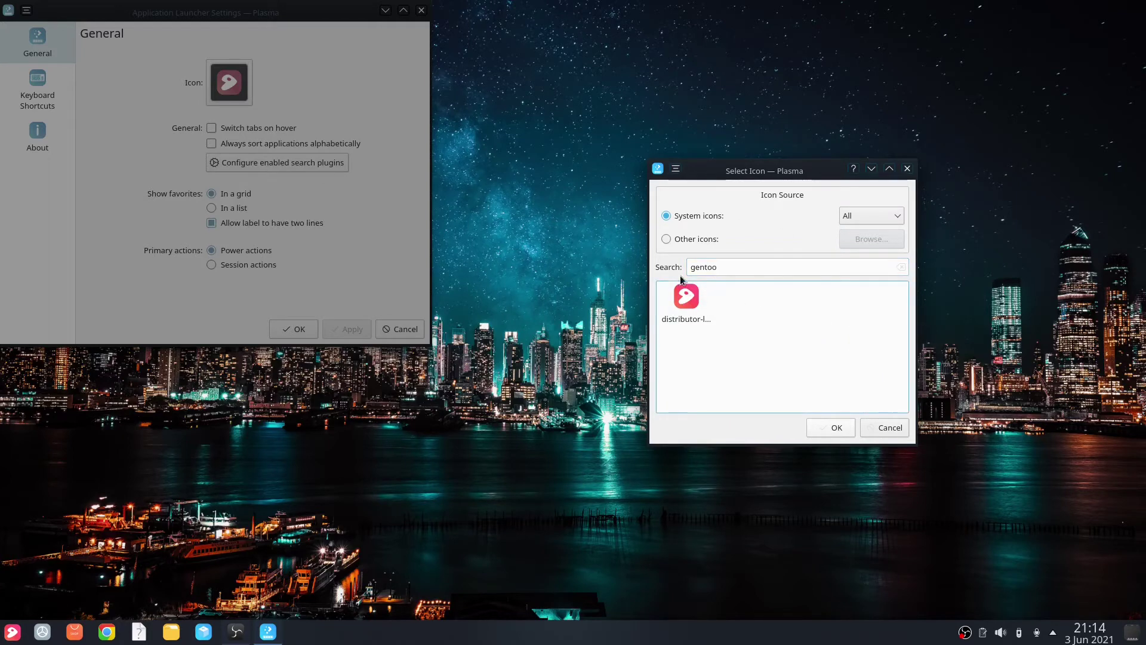
left_click(890, 431)
left_click(905, 417)
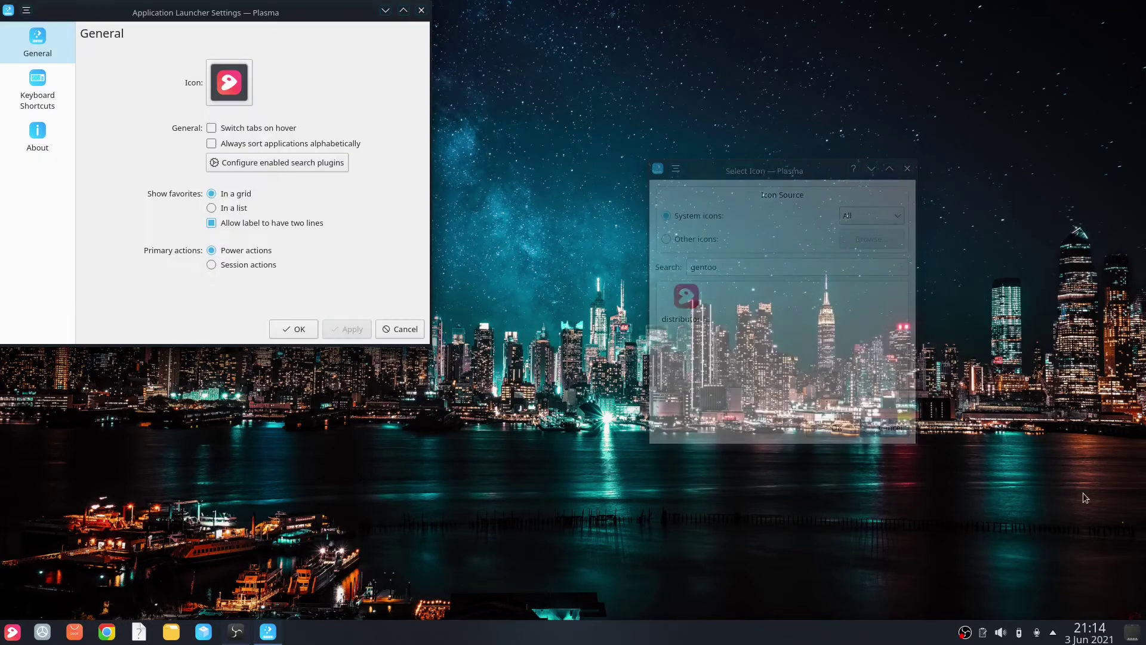
left_click(419, 9)
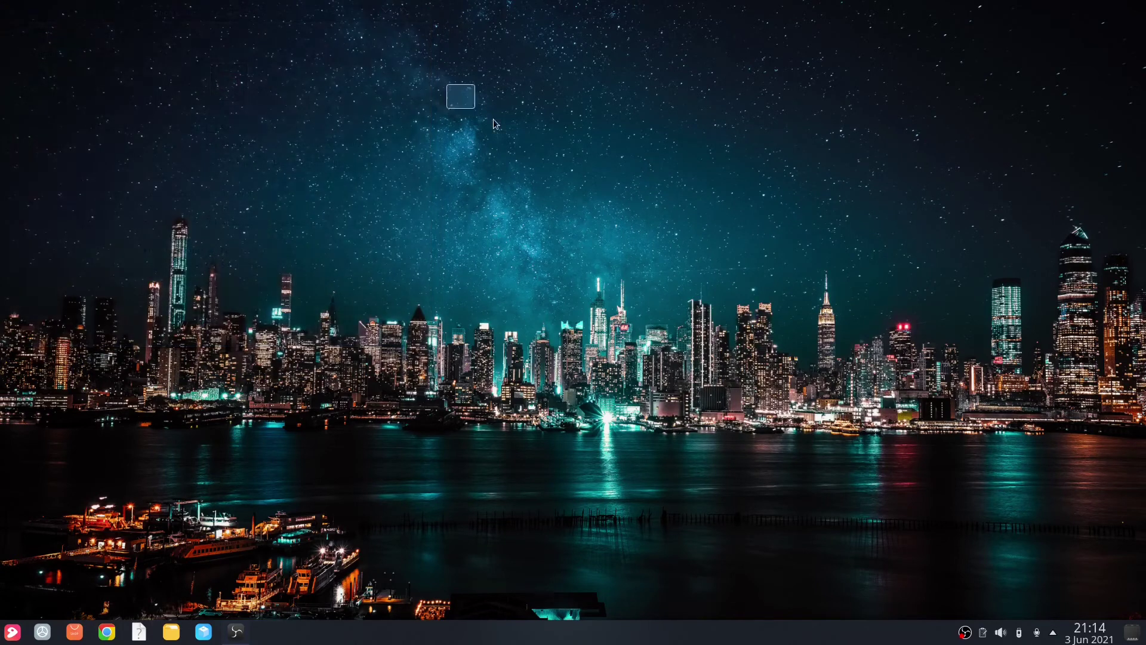
Put the panel into edit mode.
right_click(405, 643)
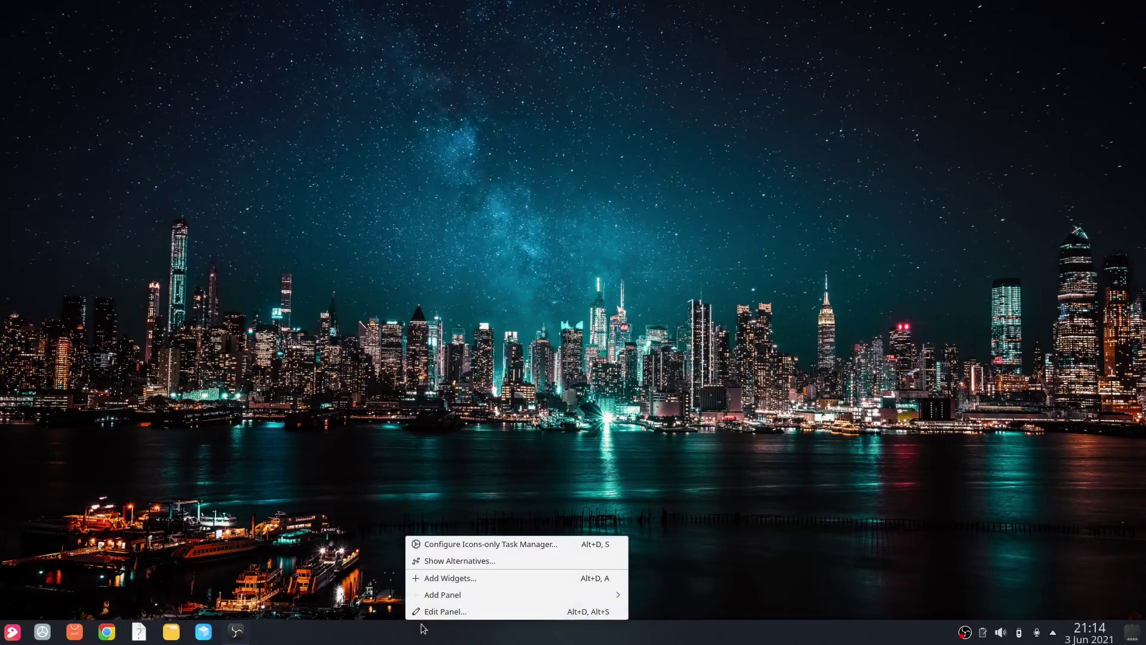
mouse_move(480, 597)
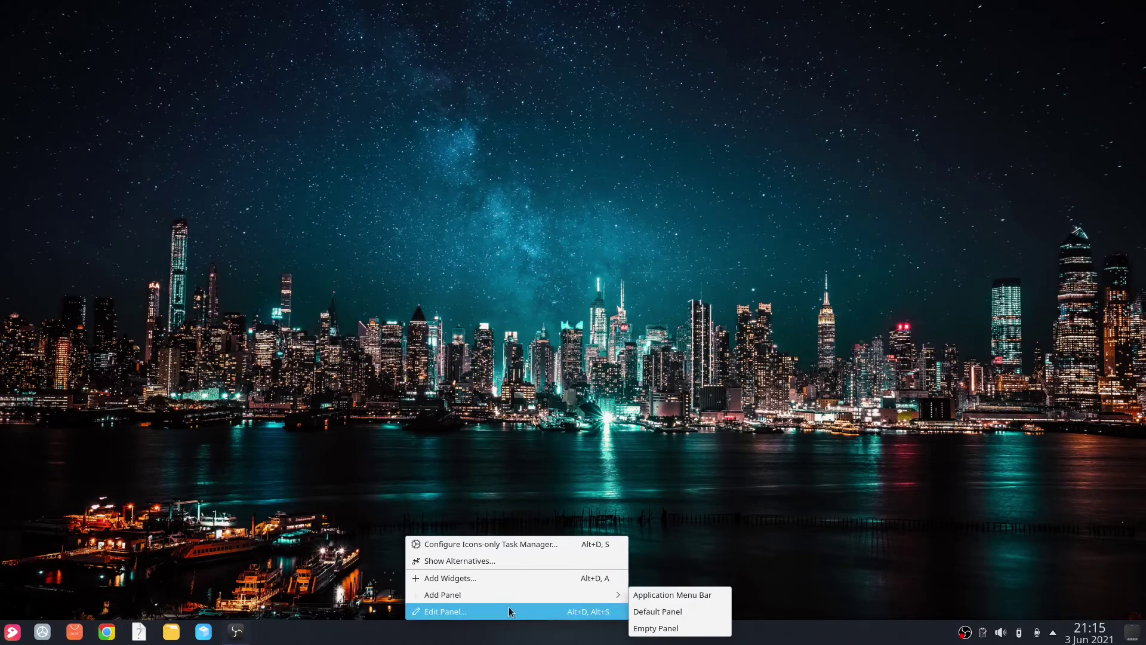
left_click(509, 609)
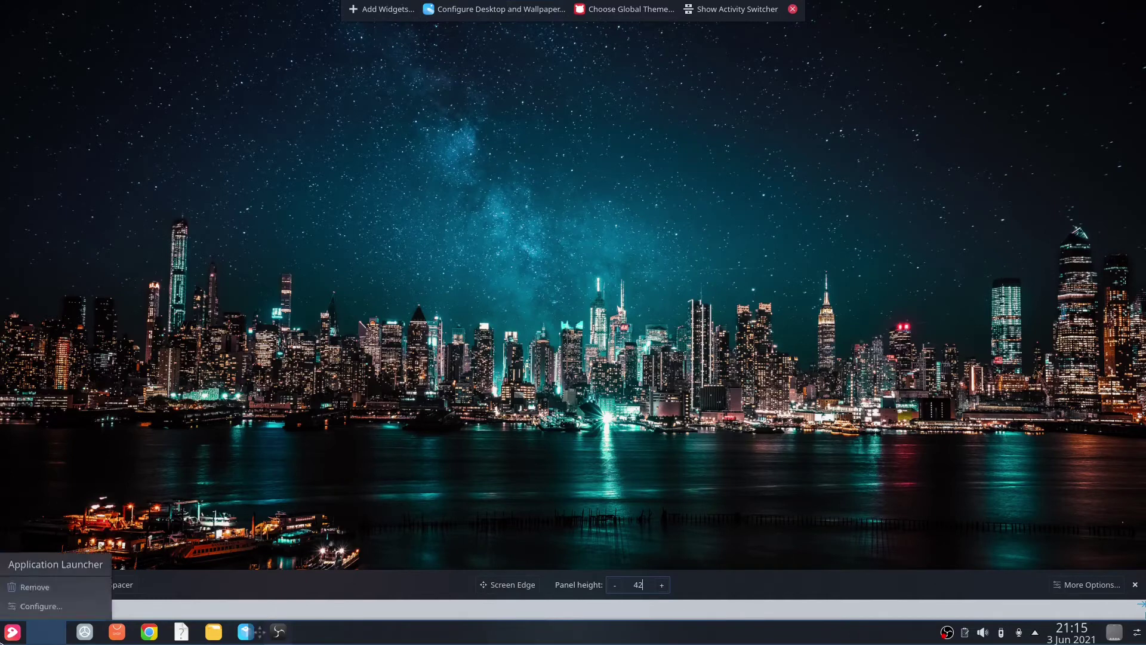
Try placing the Application Launcher mid-panel and beside the system tray, and return it to the start of the panel.
left_click_drag(12, 632, 574, 640)
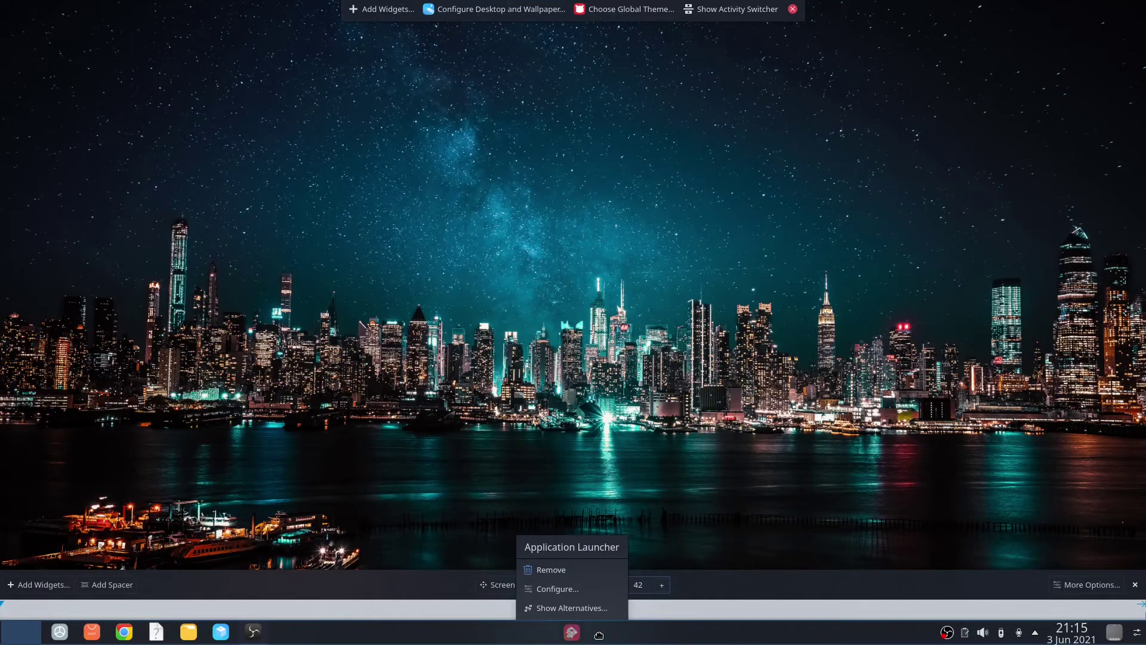
left_click_drag(597, 634, 597, 634)
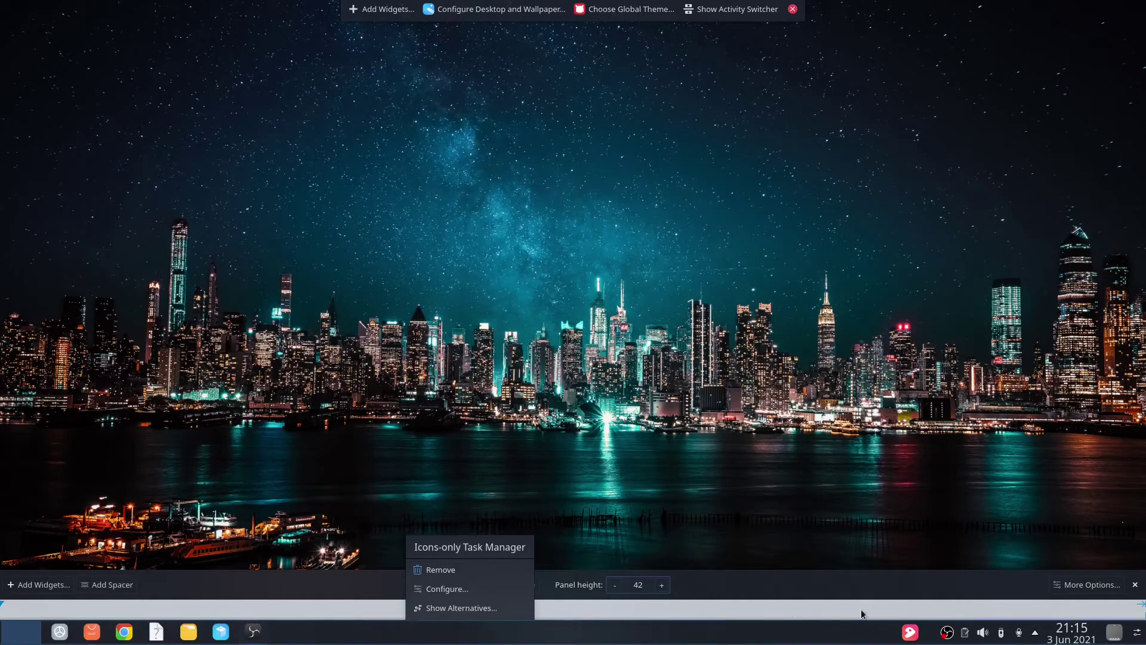
left_click_drag(908, 632, 552, 635)
right_click(913, 637)
left_click(912, 635)
left_click_drag(929, 632, 618, 637)
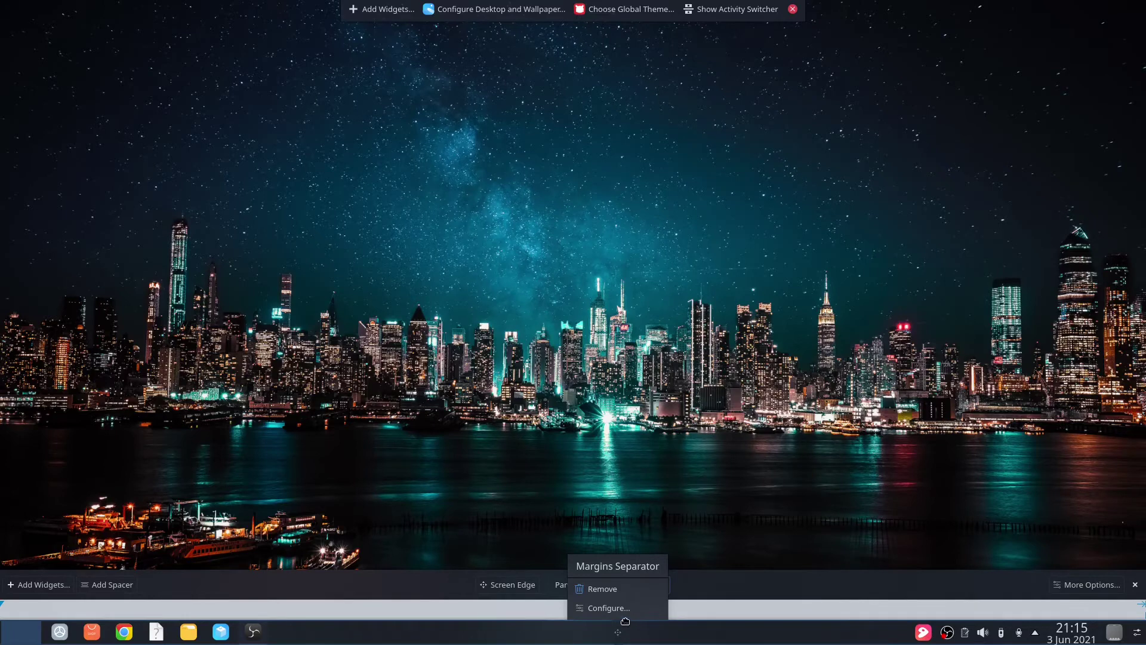
mouse_move(912, 625)
mouse_move(655, 632)
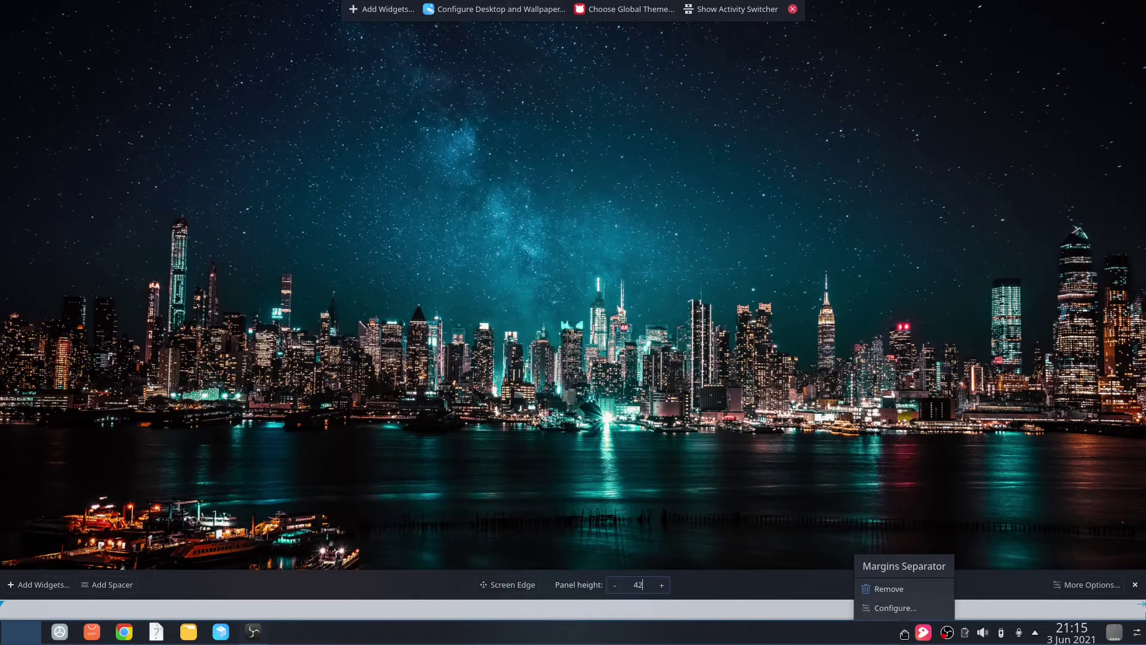
left_click_drag(923, 632, 10, 632)
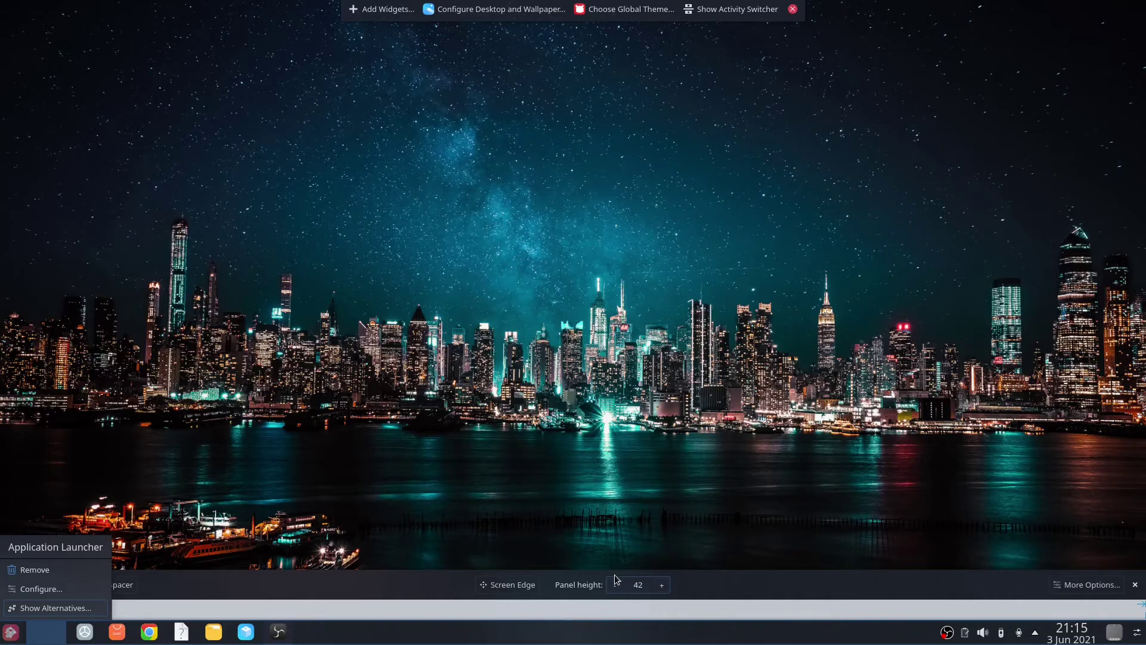
mouse_move(25, 631)
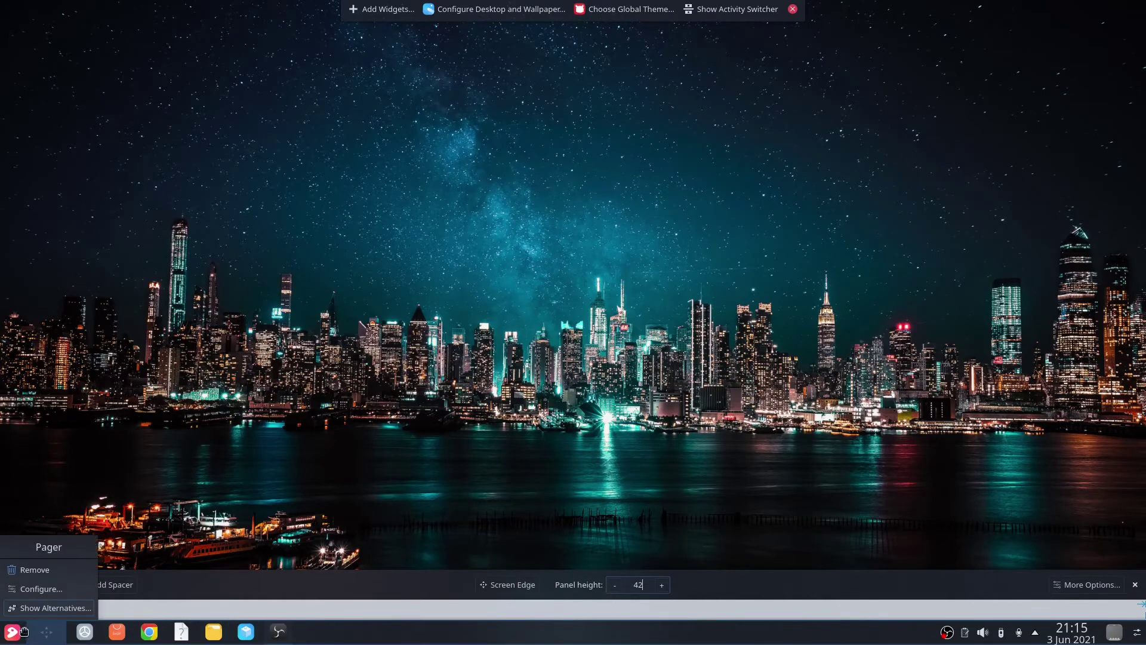
Place the Application Launcher directly after the Pager and set the panel height to 38.
left_click_drag(18, 632, 418, 627)
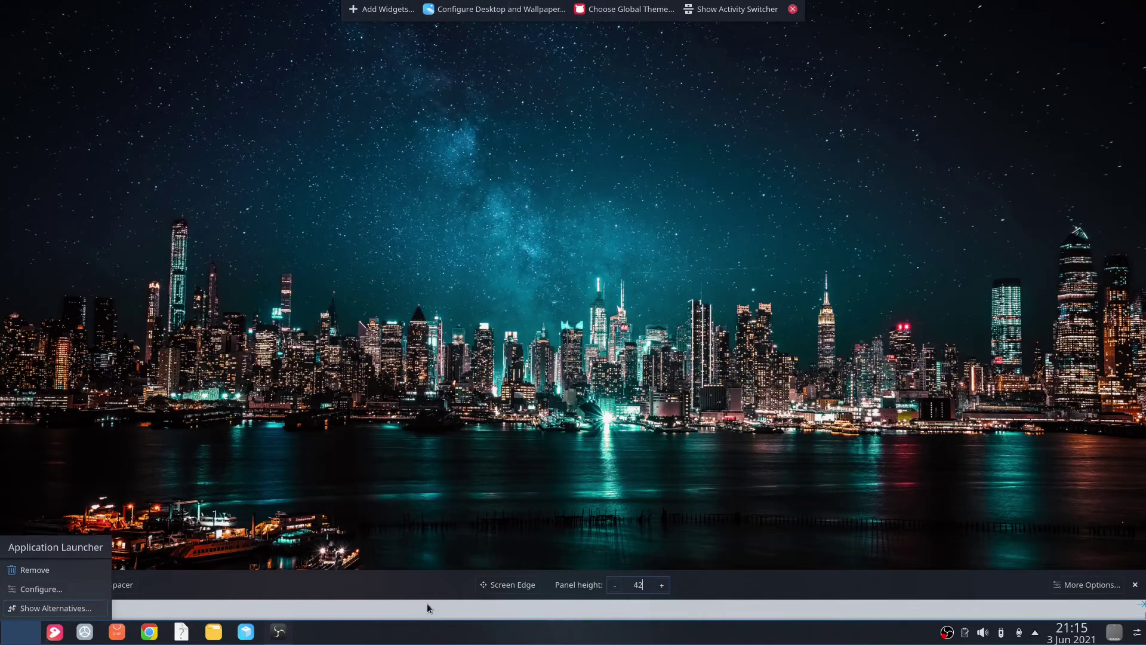
left_click(617, 589)
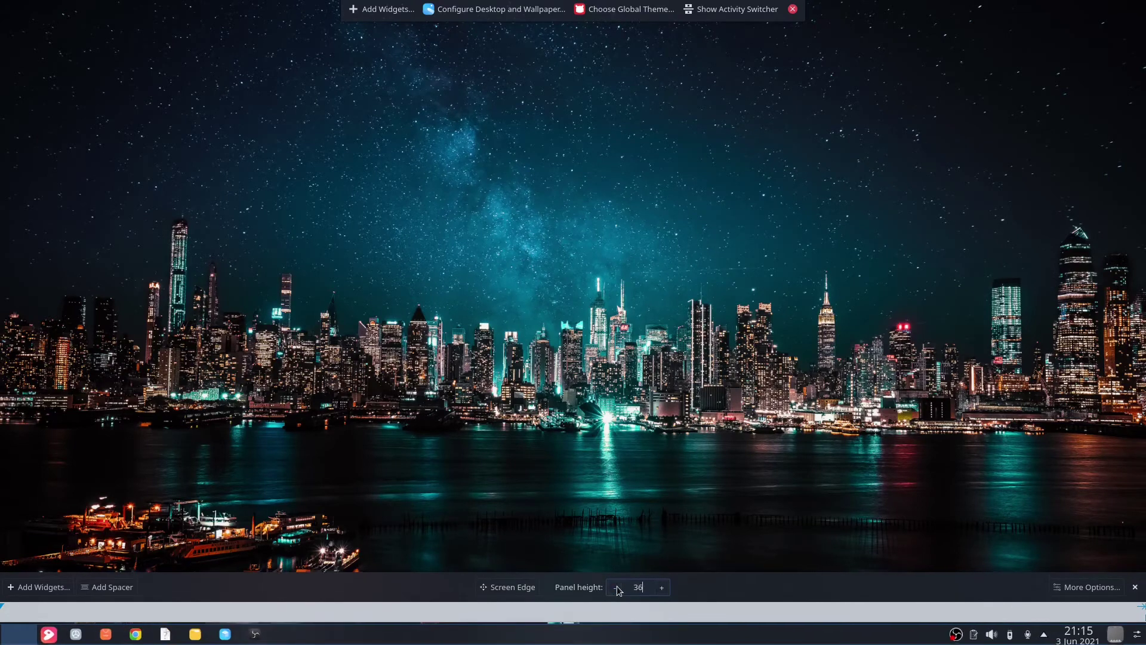
left_click(662, 589)
left_click(662, 589)
Look over the Digital Clock's appearance settings and close them without changing anything.
mouse_move(1088, 633)
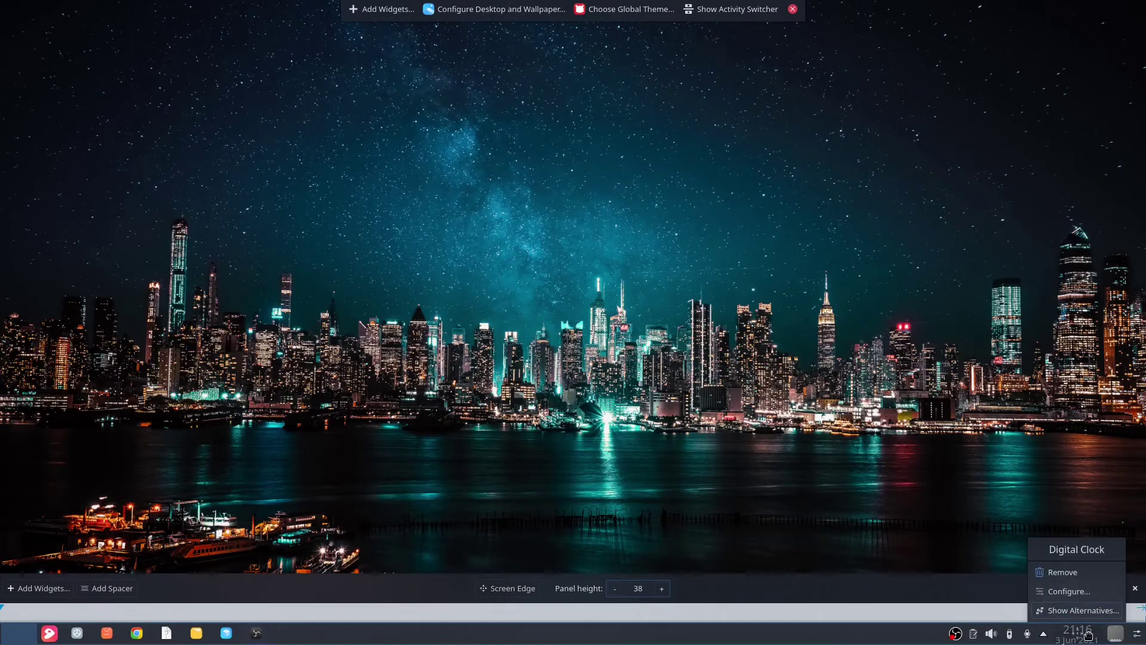
left_click(1093, 597)
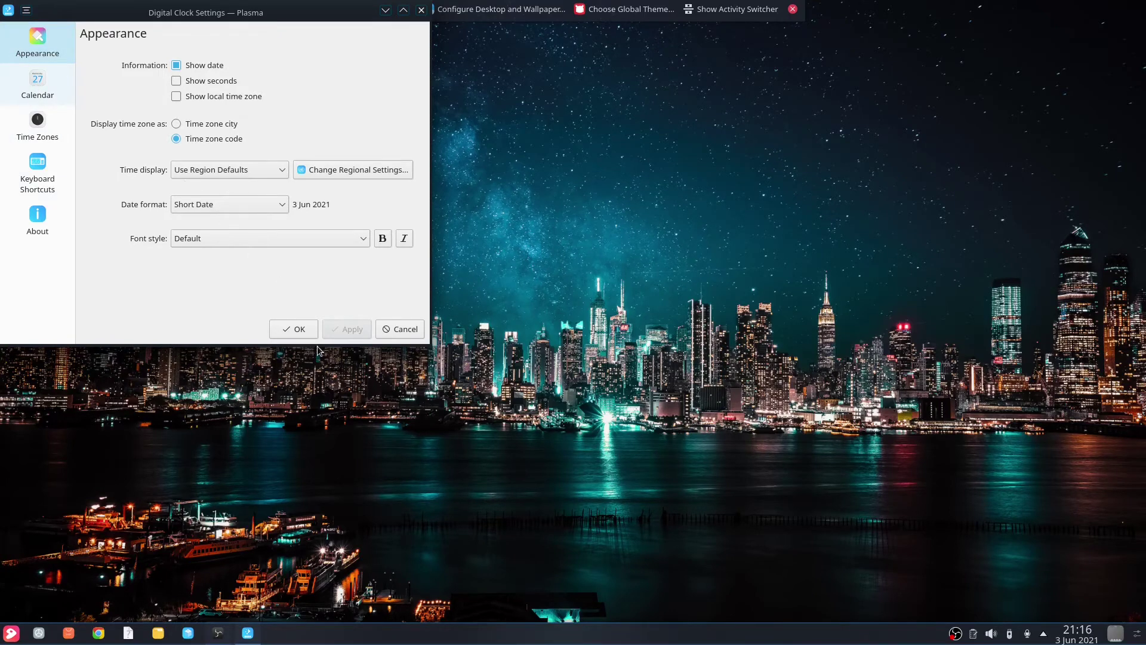
left_click(400, 335)
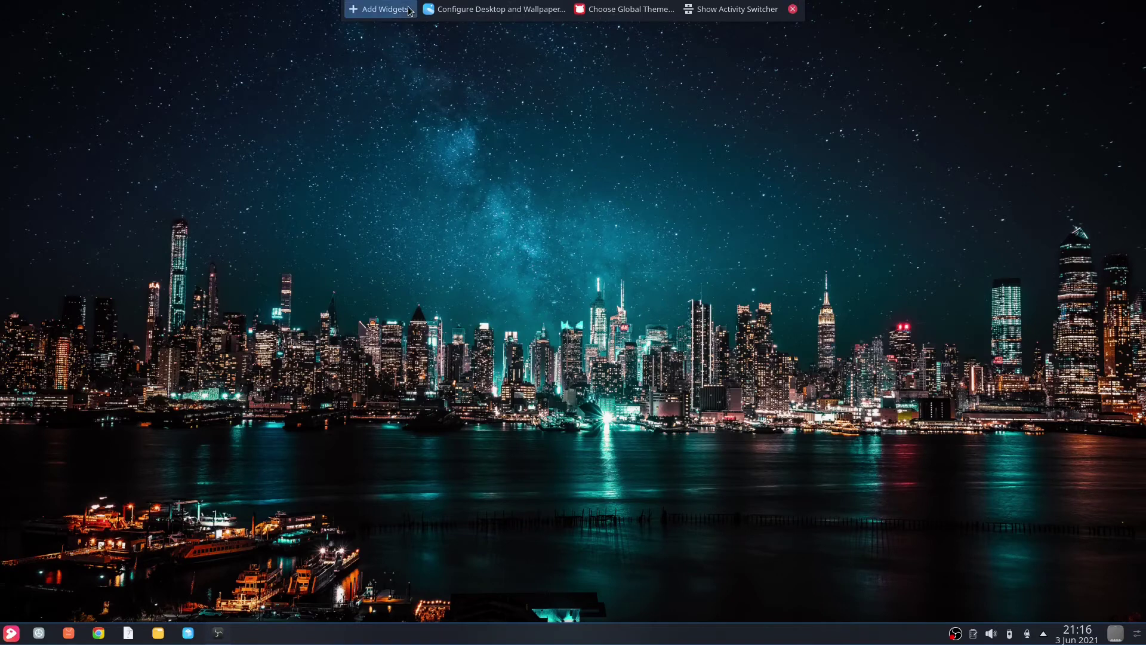
Put the panel back into edit mode.
right_click(396, 629)
right_click(394, 630)
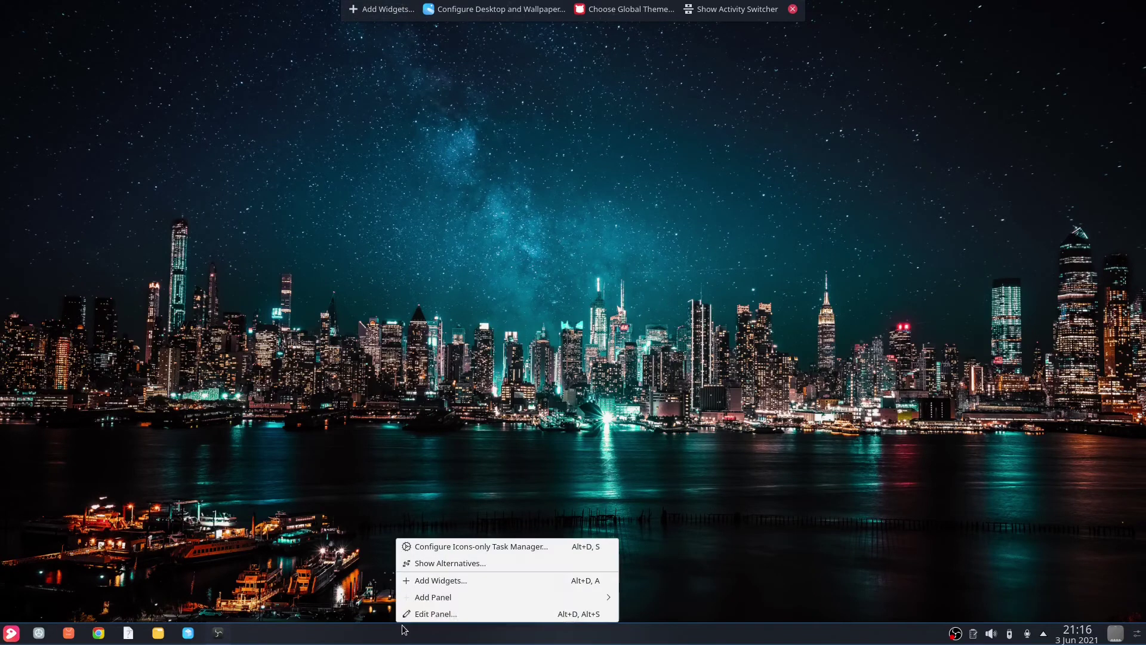
left_click(418, 615)
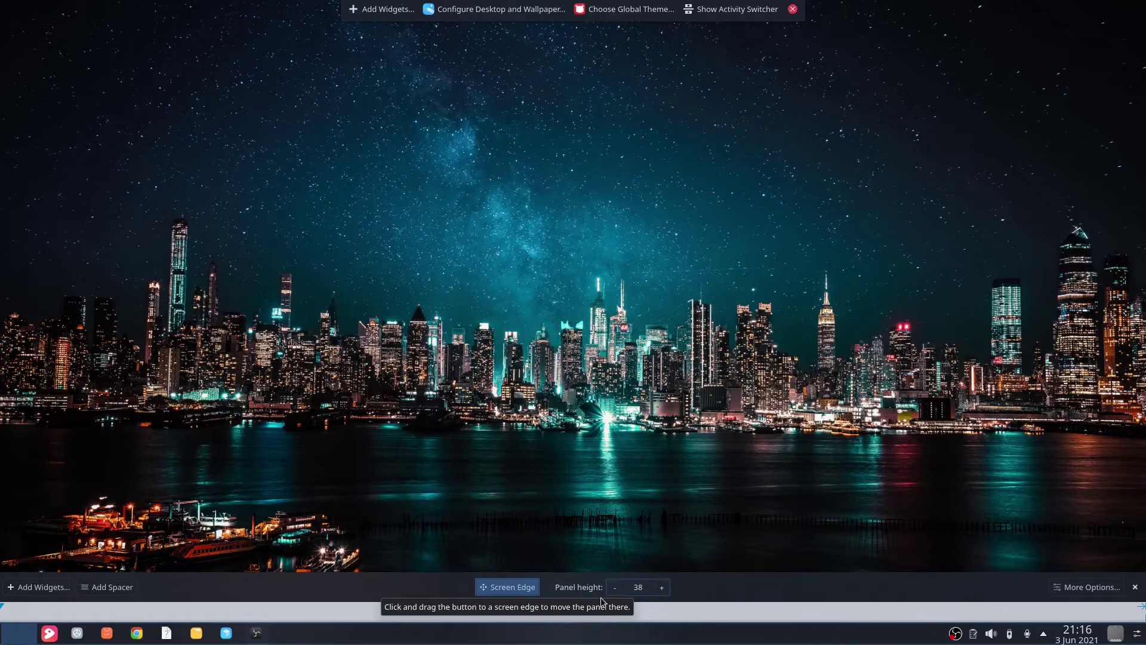
Try docking the panel on the right screen edge and return it to the bottom edge.
mouse_move(608, 609)
left_mouse_down()
mouse_move(604, 549)
mouse_move(605, 621)
left_mouse_up()
left_click_drag(495, 585, 1140, 335)
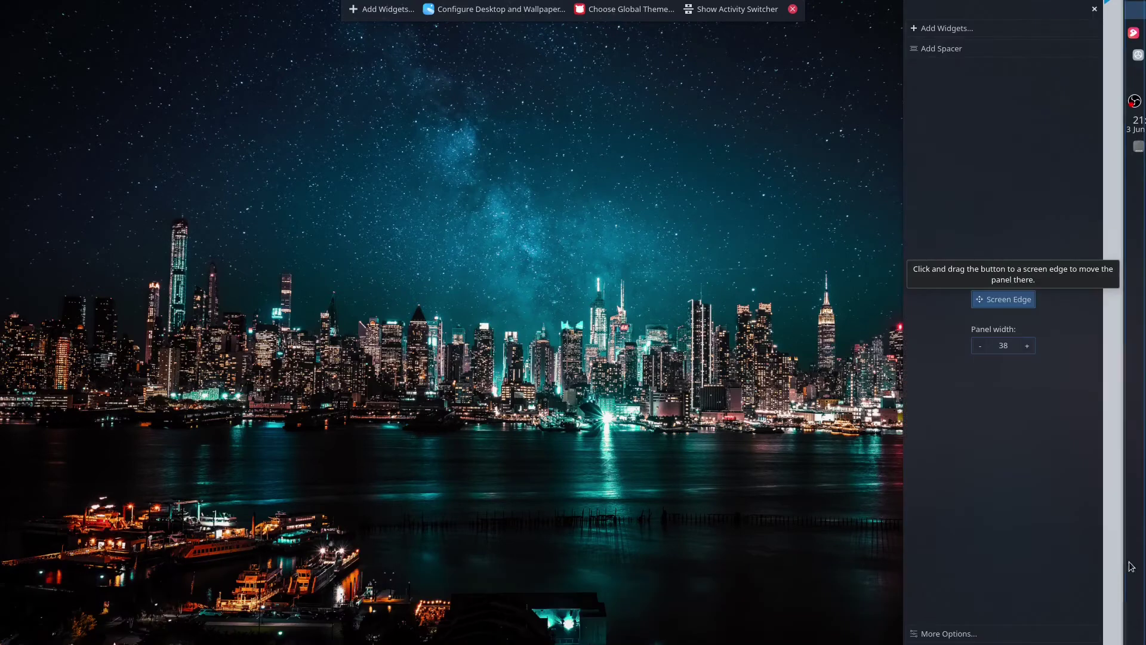
left_click_drag(1082, 469, 707, 643)
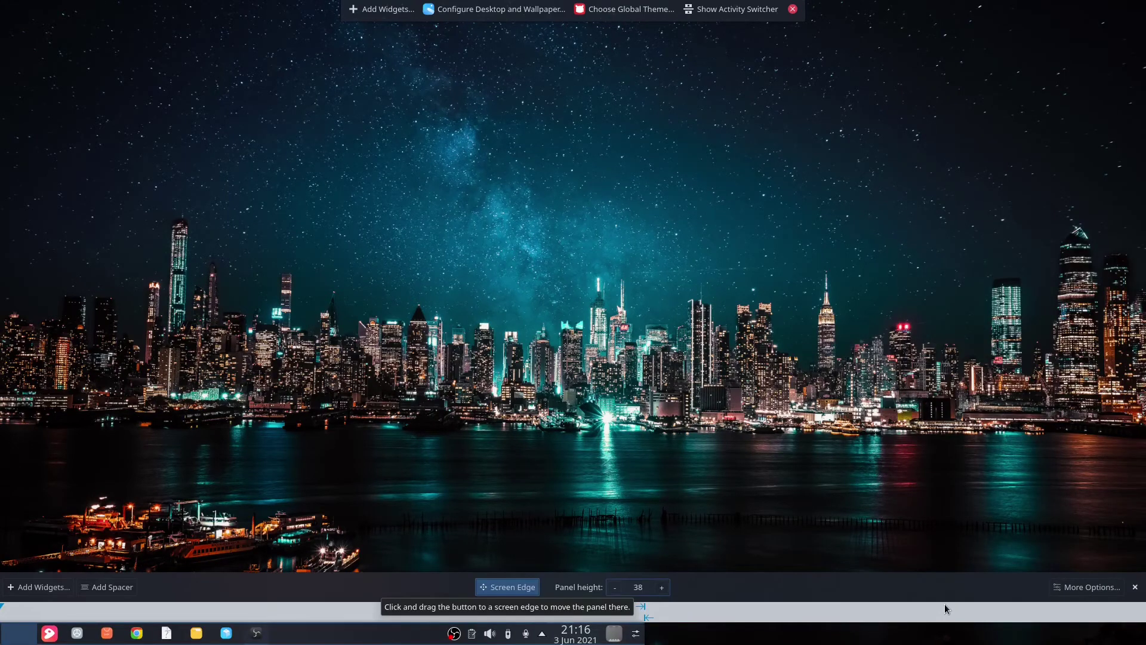
Stretch the shortened panel back across the full width of the screen.
left_click_drag(482, 585, 723, 634)
left_click_drag(643, 617, 1143, 636)
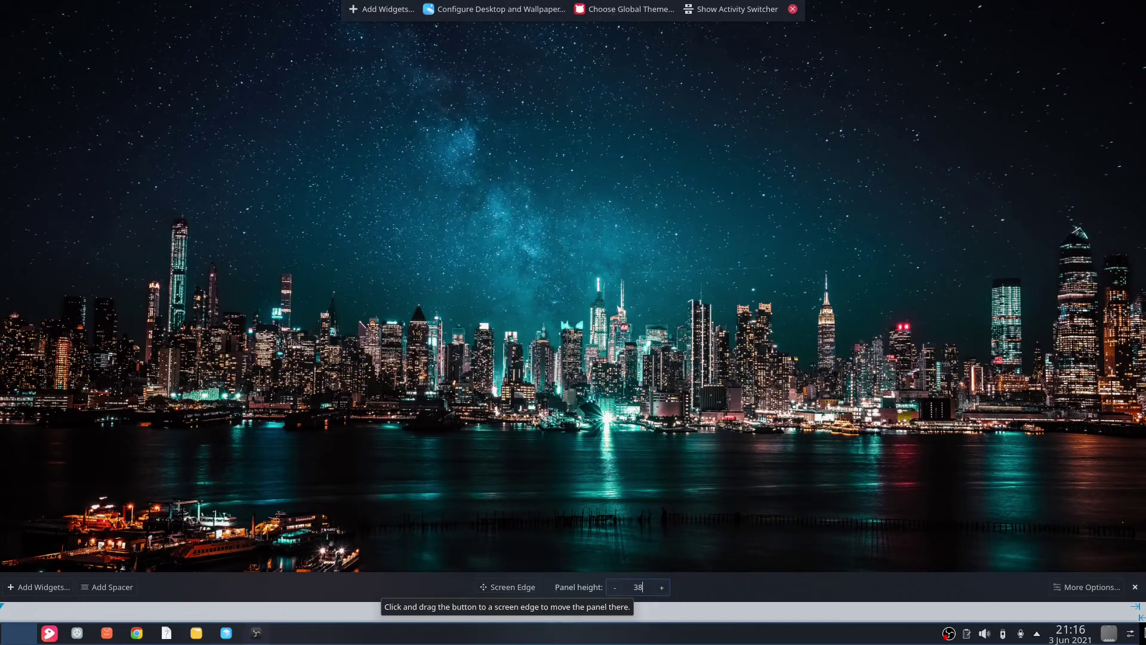
left_click_drag(1140, 617, 1145, 617)
mouse_move(1, 636)
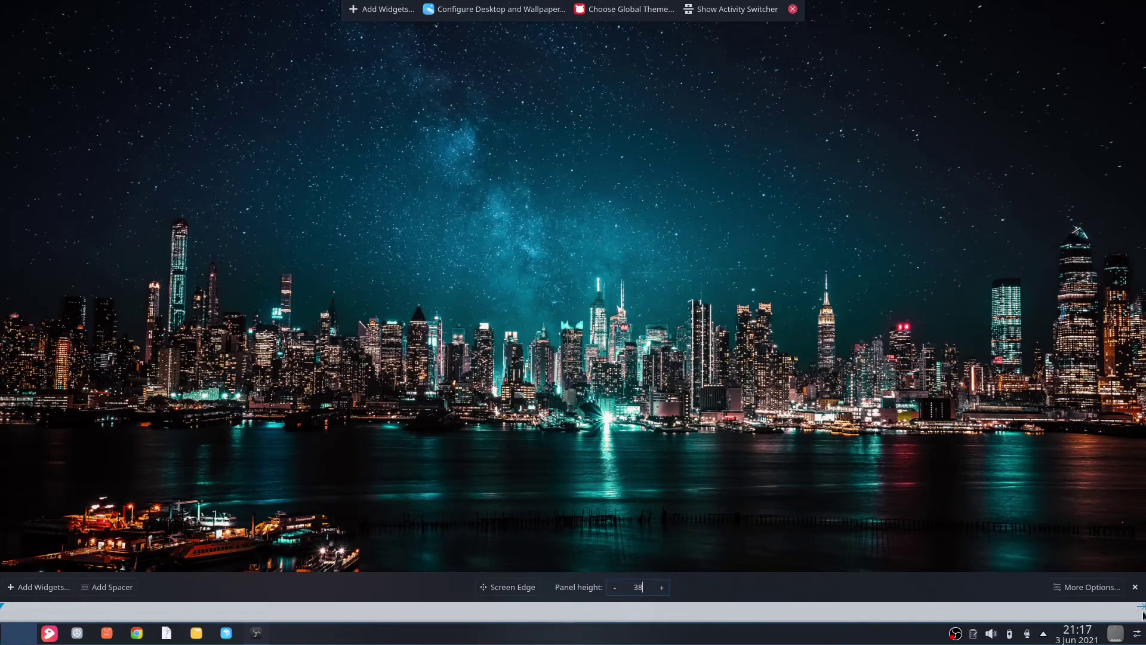
mouse_move(1142, 604)
left_mouse_down()
mouse_move(984, 610)
mouse_move(996, 621)
mouse_move(1142, 613)
left_mouse_up()
Pull the Icons-only Task Manager out of the panel onto the desktop and dock the panel on the top screen edge.
mouse_move(316, 634)
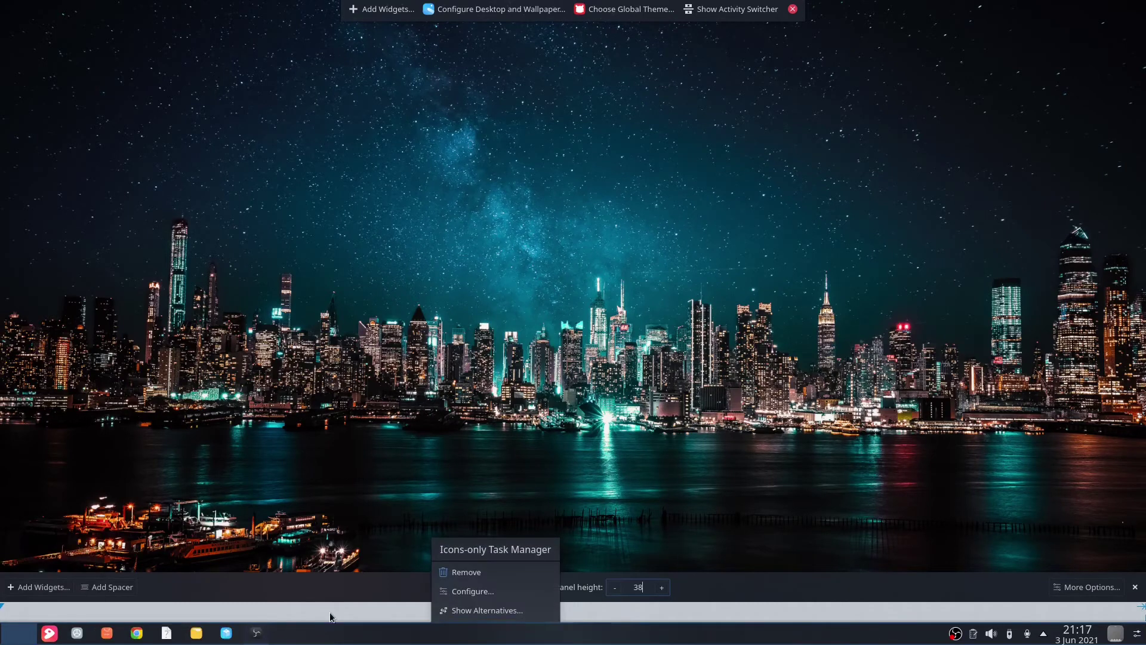
left_click_drag(313, 638, 316, 633)
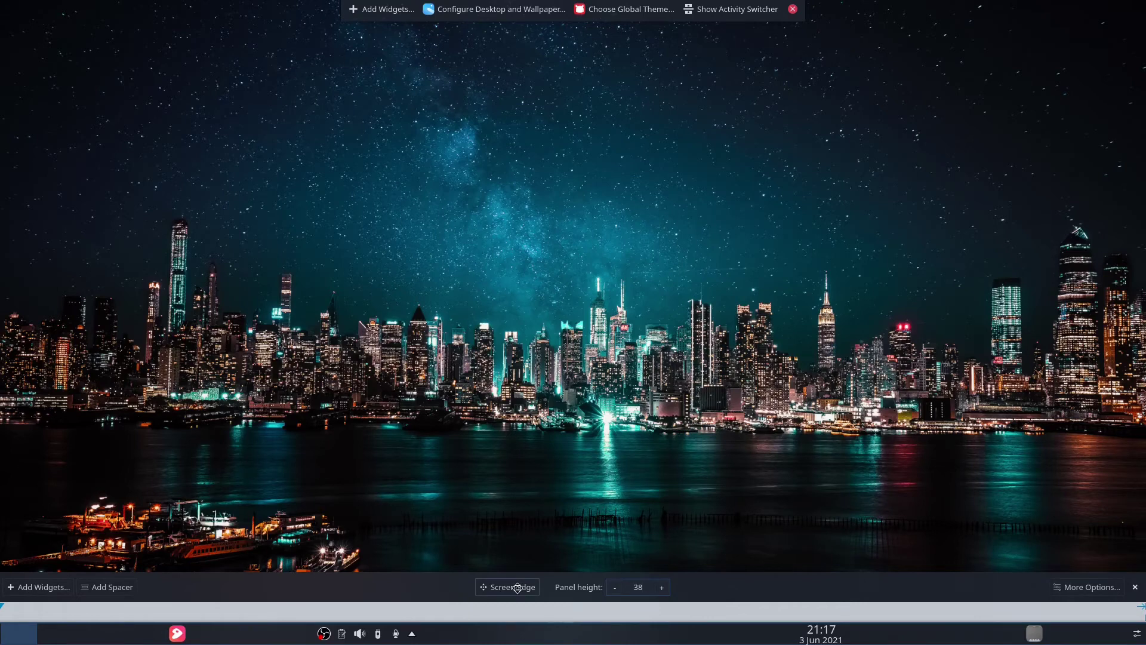
left_click_drag(517, 587, 503, 283)
left_click_drag(388, 2, 376, 5)
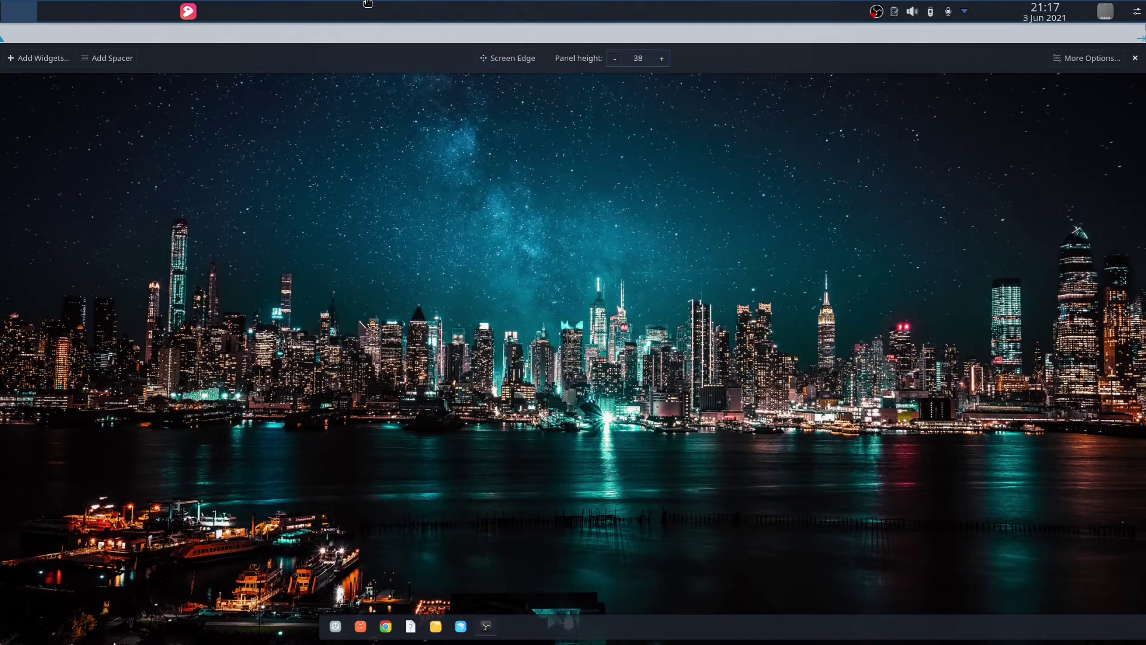
Move the Application Launcher to the start of the panel and try shifting the system tray, clock and Show Desktop widgets toward its end.
mouse_move(95, 12)
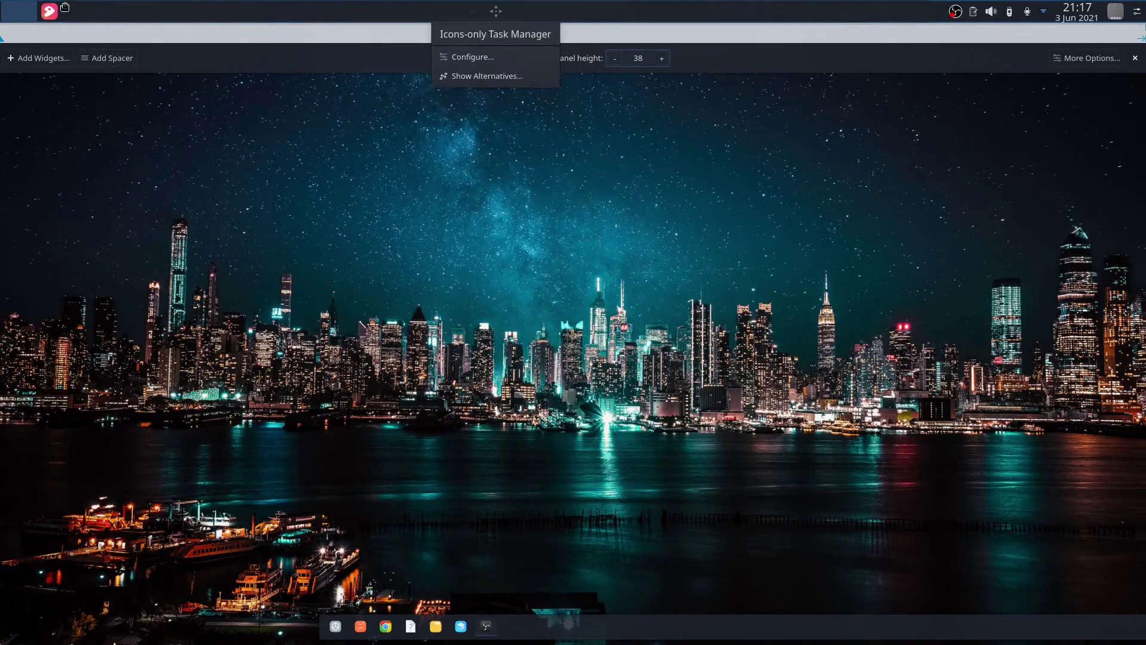
left_click_drag(50, 10, 26, 12)
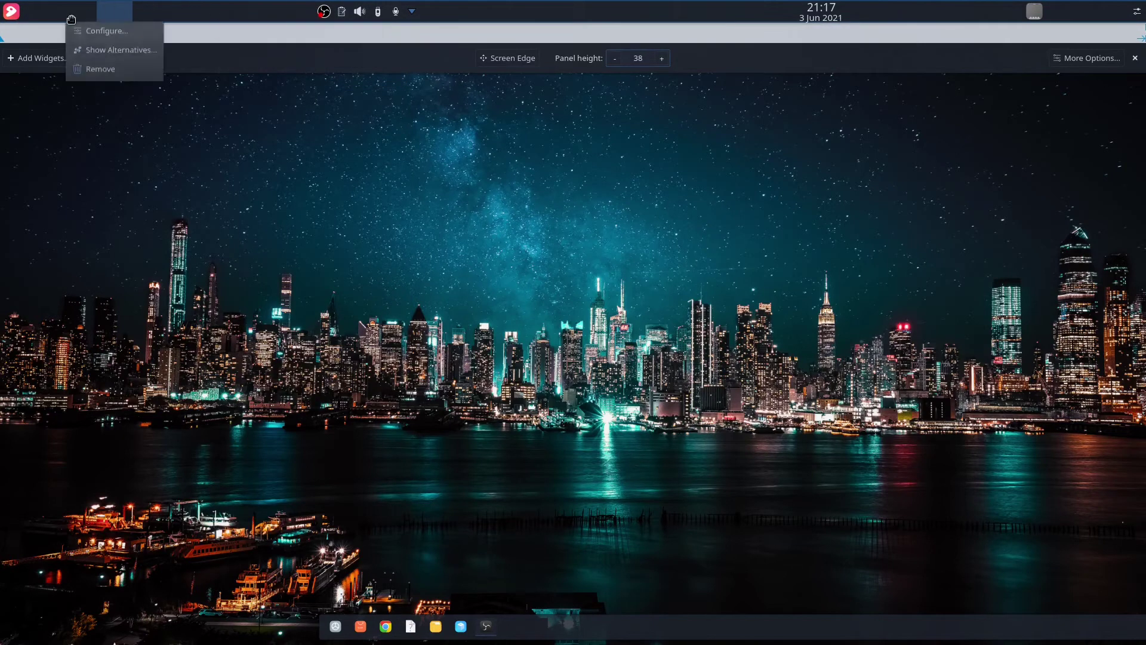
left_click_drag(352, 11, 967, 20)
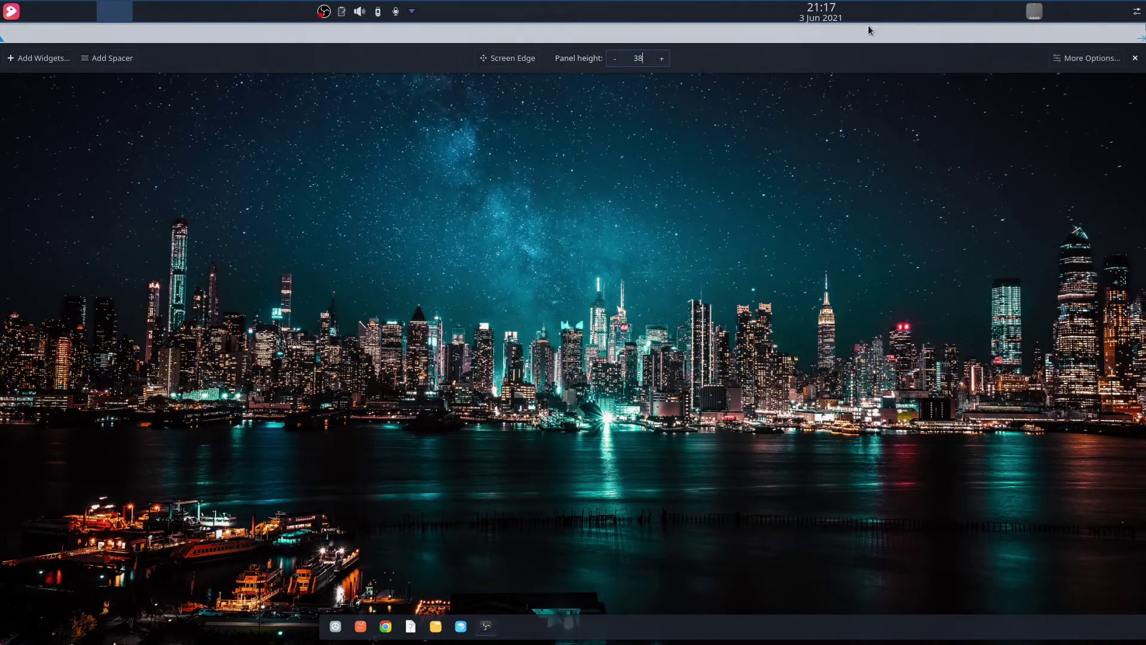
mouse_move(833, 11)
mouse_move(1069, 12)
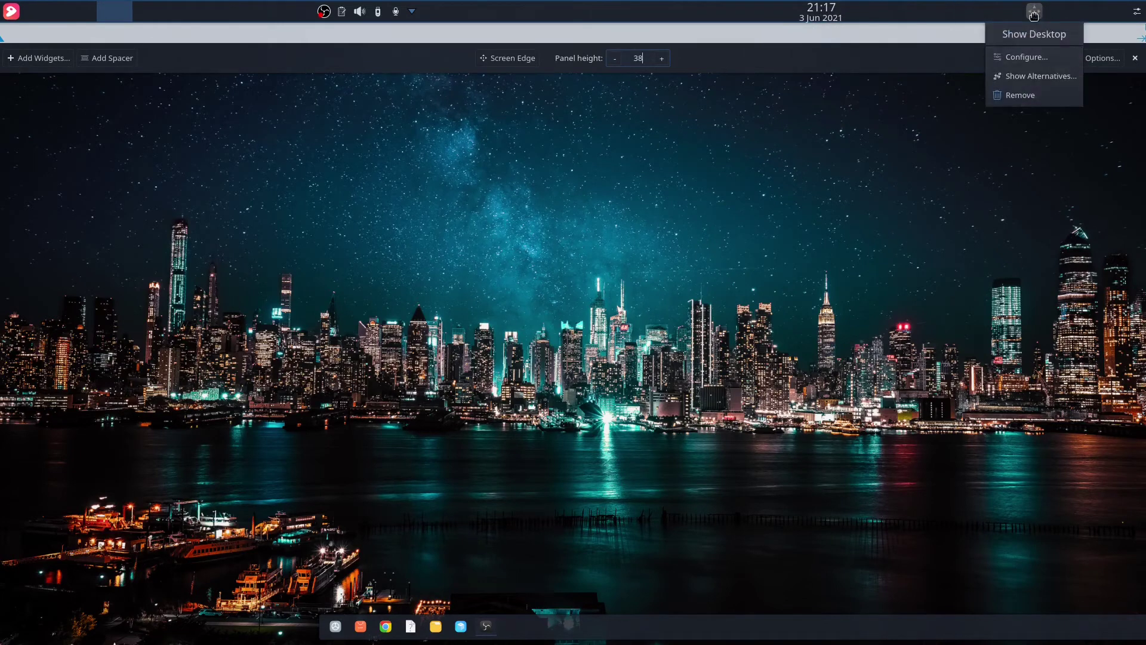
left_click_drag(1071, 14, 1134, 15)
mouse_move(834, 15)
left_click_drag(834, 14, 1091, 12)
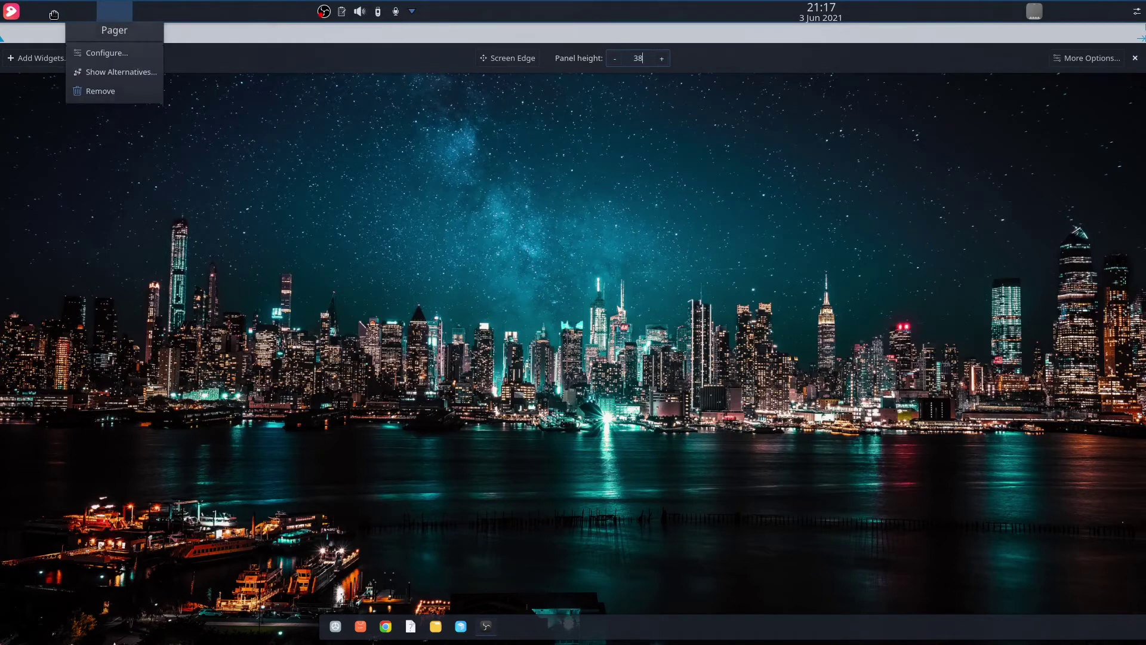
Remove the Pager widget from the panel and close the panel's editing controls.
mouse_move(31, 13)
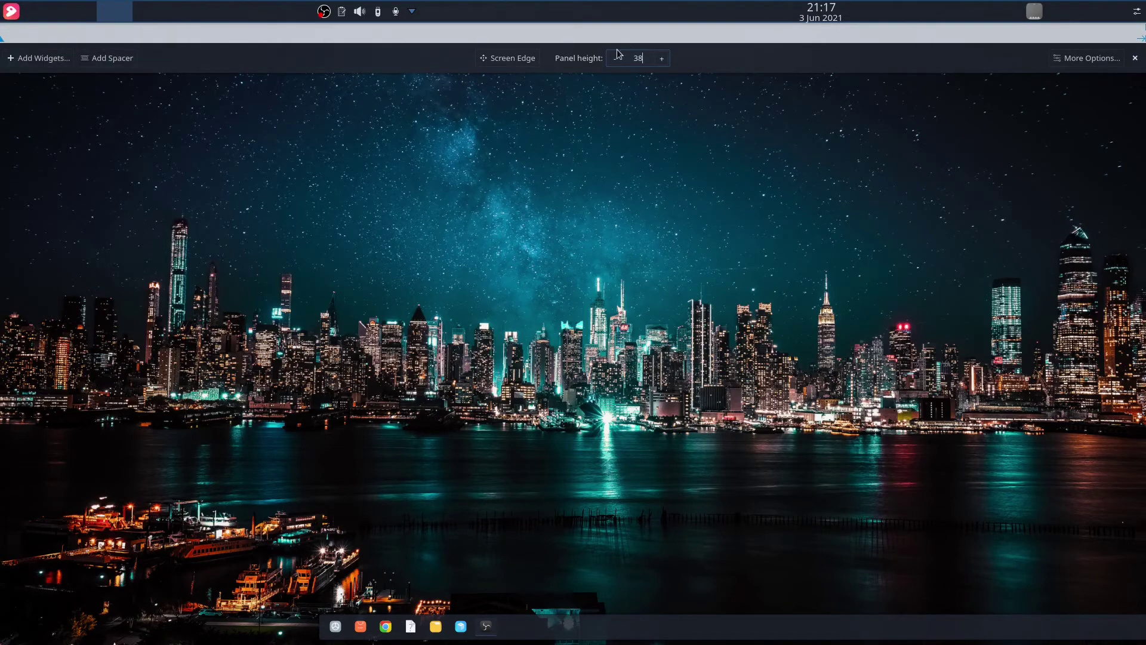
right_click(138, 16)
left_click(126, 19)
mouse_move(112, 17)
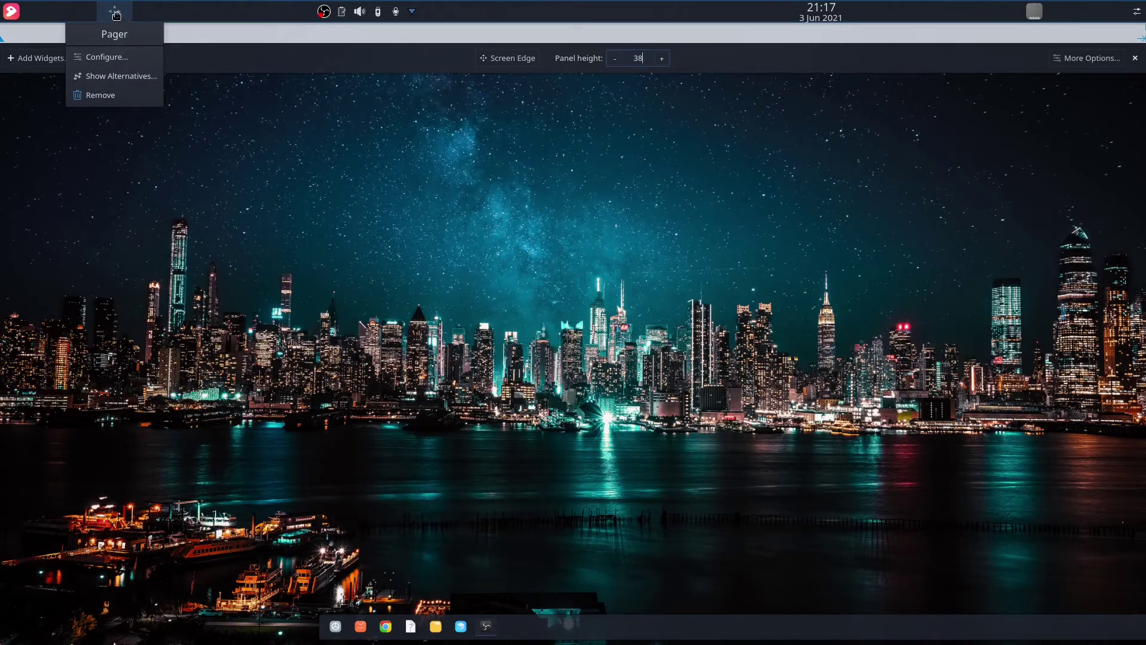
left_click(263, 173)
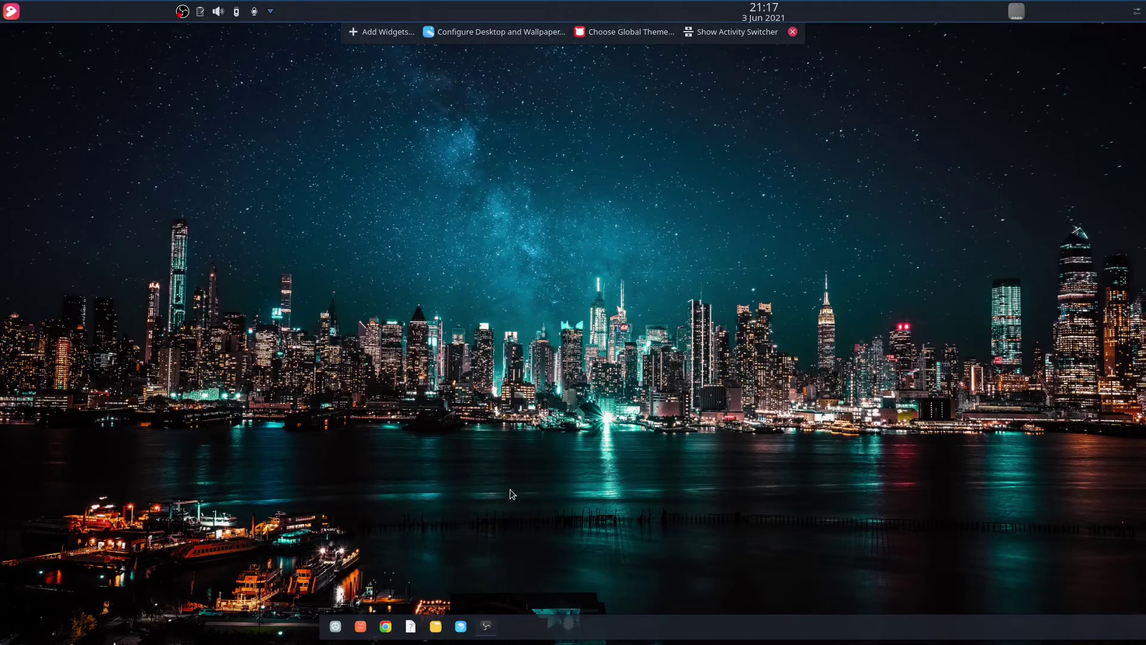
Reposition the Icons-only Task Manager widget along the desktop's lower edge so that it is roughly centred.
left_click_drag(519, 630, 543, 592)
left_click_drag(576, 590, 452, 618)
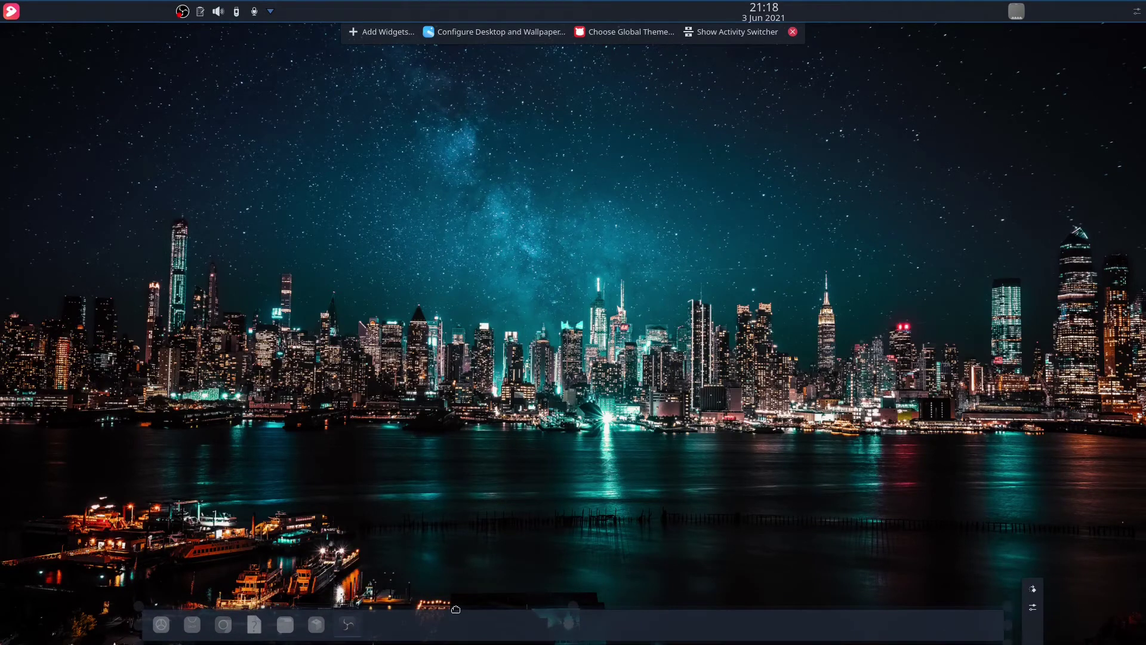
right_click(743, 628)
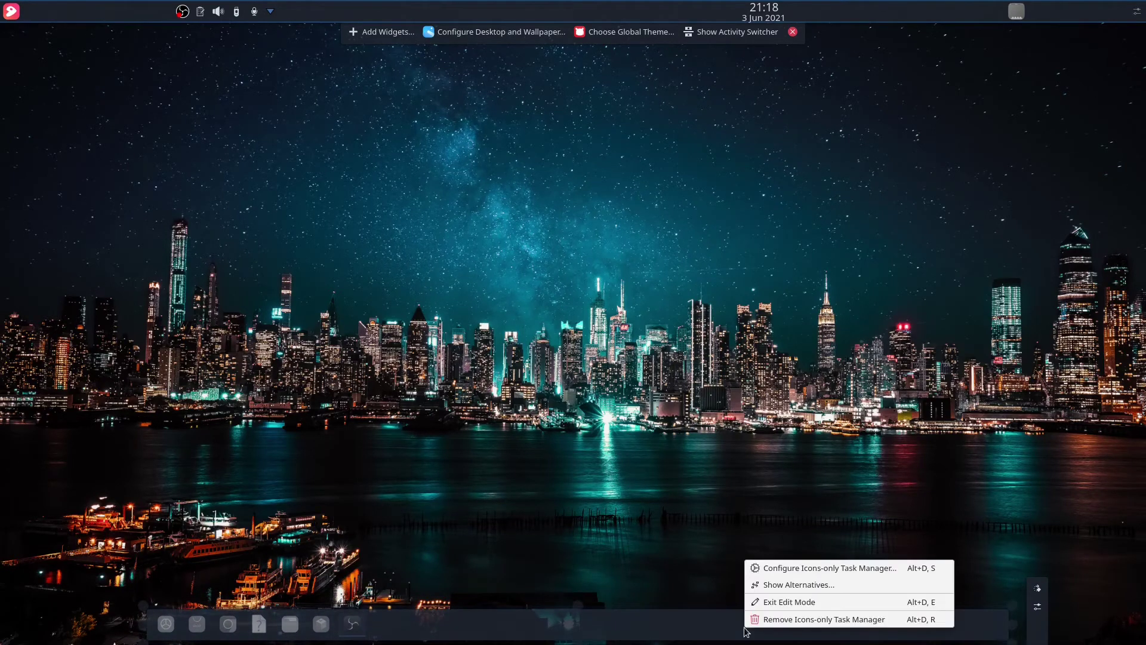
left_click(819, 542)
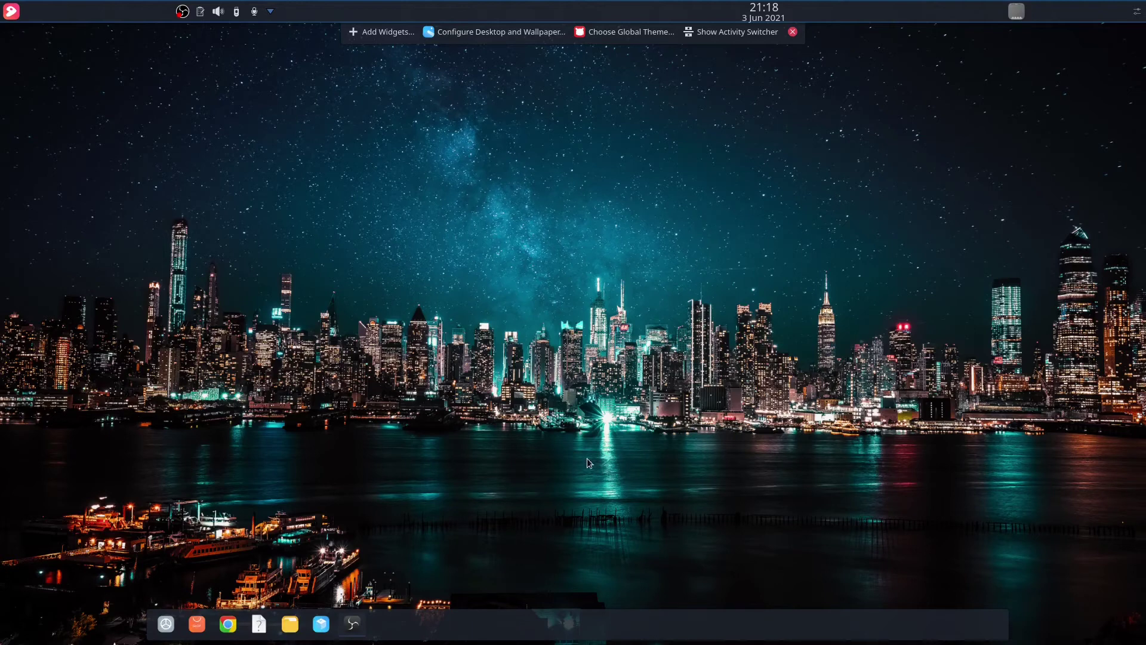
mouse_move(415, 613)
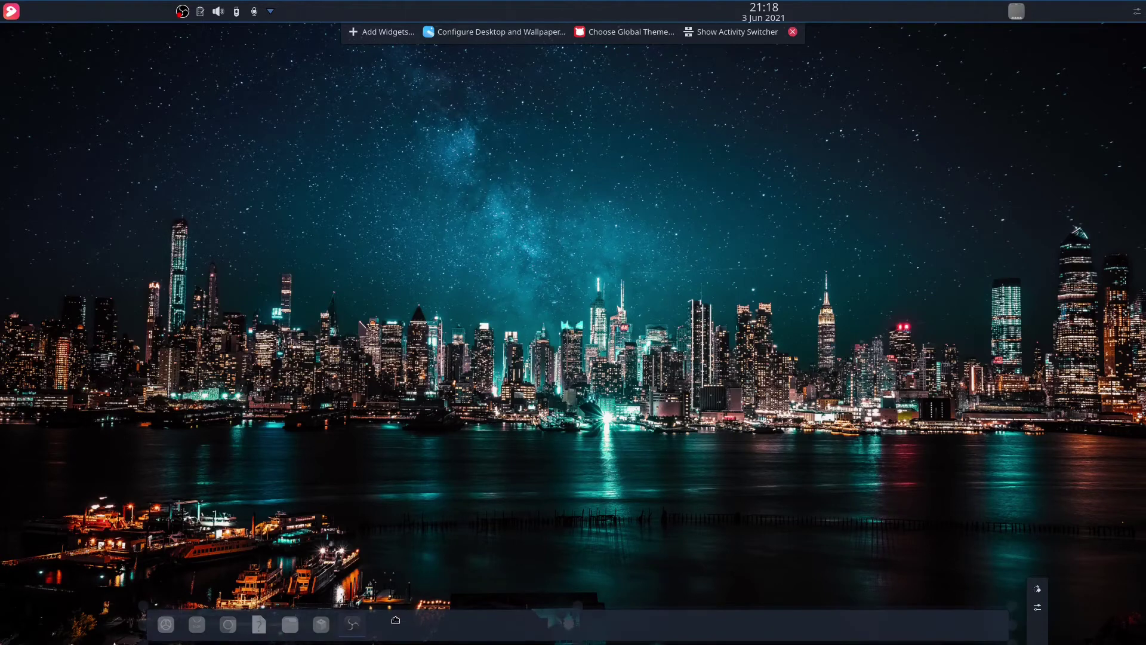
left_click_drag(408, 600, 391, 642)
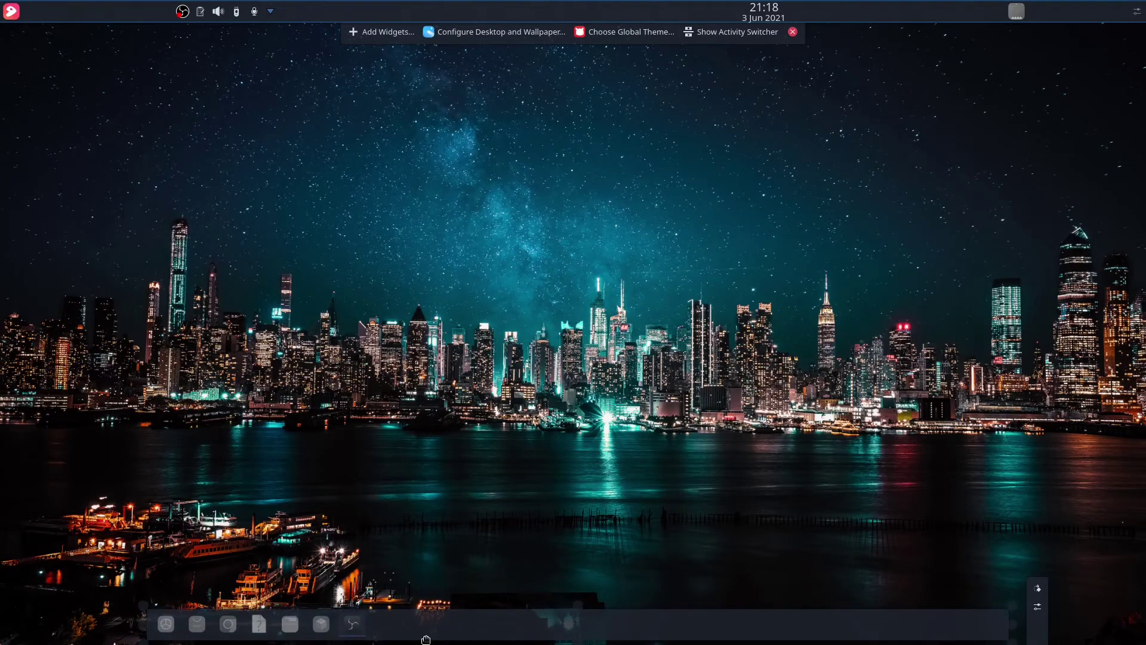
Review the Appearance, Behavior and Keyboard Shortcuts settings of the Icons-only Task Manager and cancel without changes.
left_click(1038, 606)
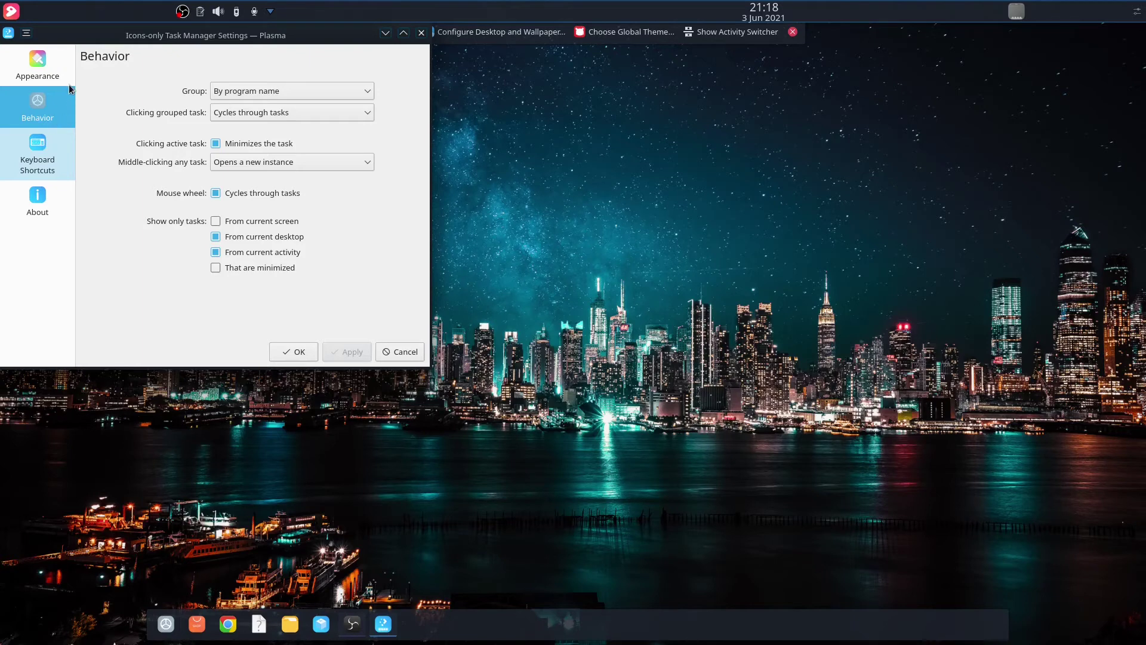
left_click(51, 157)
left_click(38, 115)
left_click(40, 70)
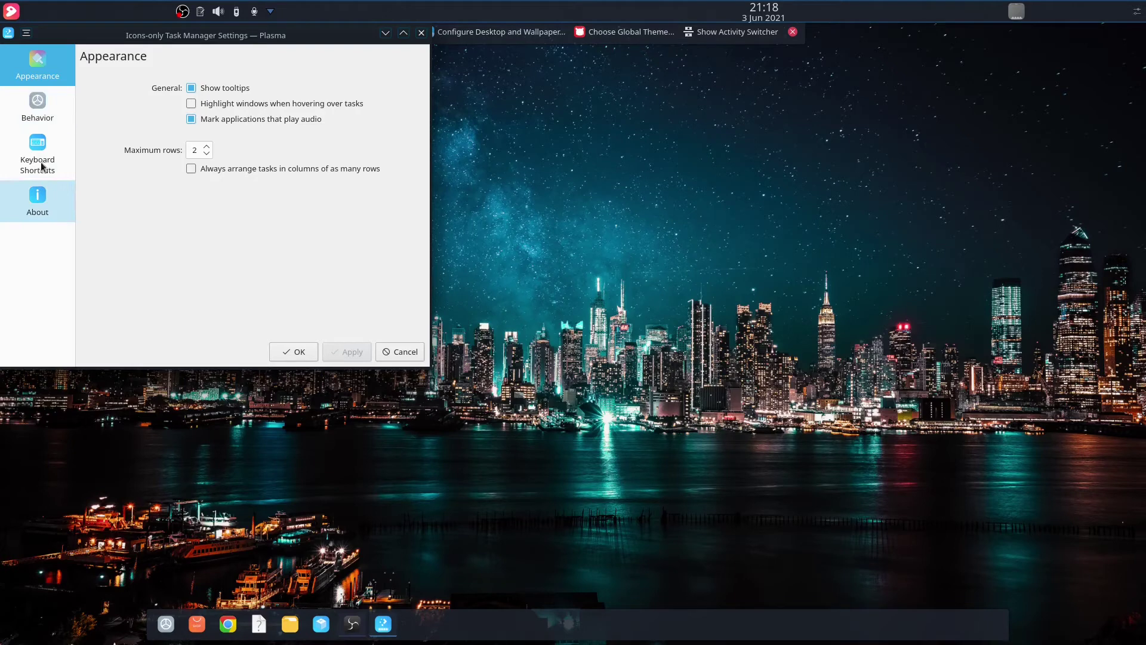
left_click(36, 115)
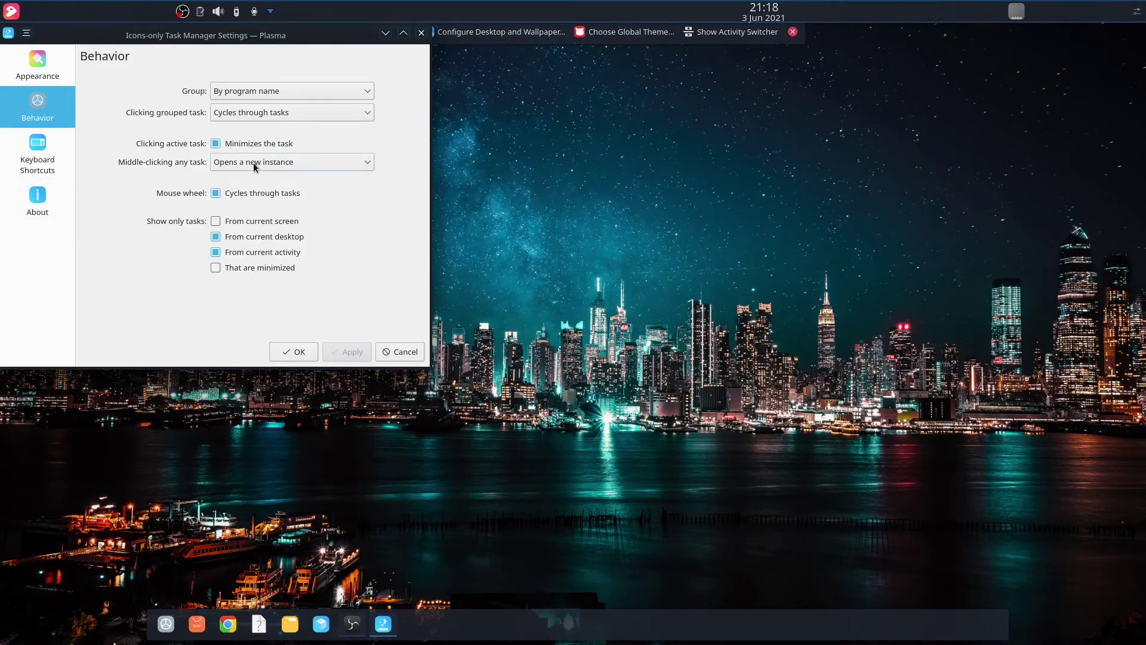
left_click(417, 359)
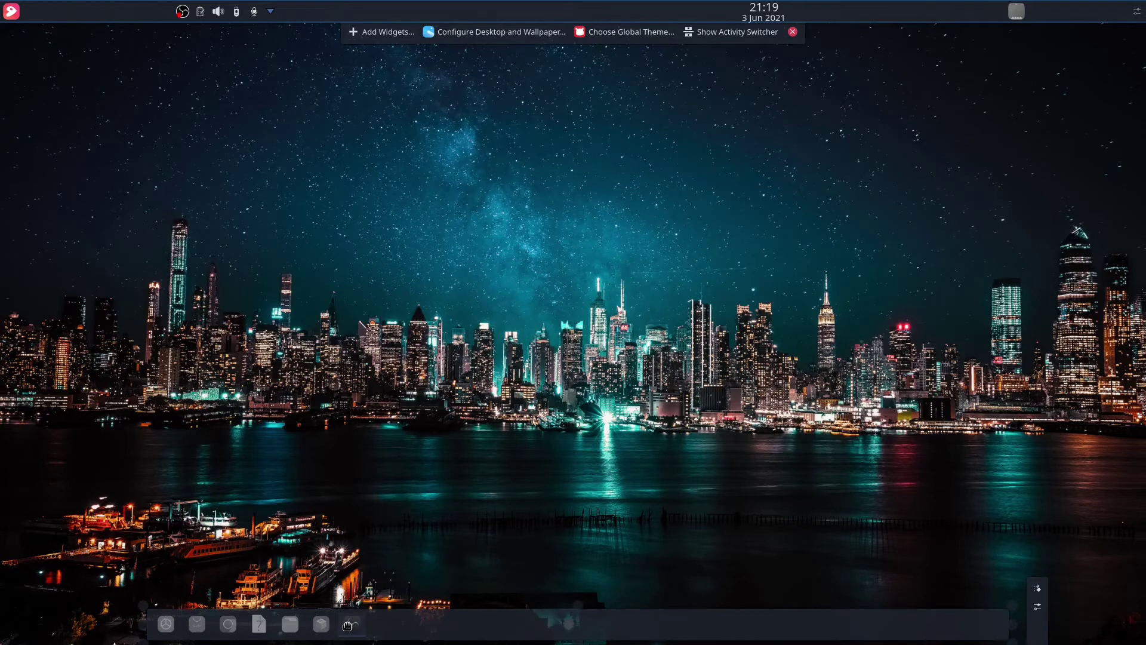
Raise the task manager widget slightly, narrow it to fit its icons, and shift it toward the middle of the desktop's lower edge.
left_click_drag(348, 626, 358, 623)
left_click_drag(596, 632, 612, 619)
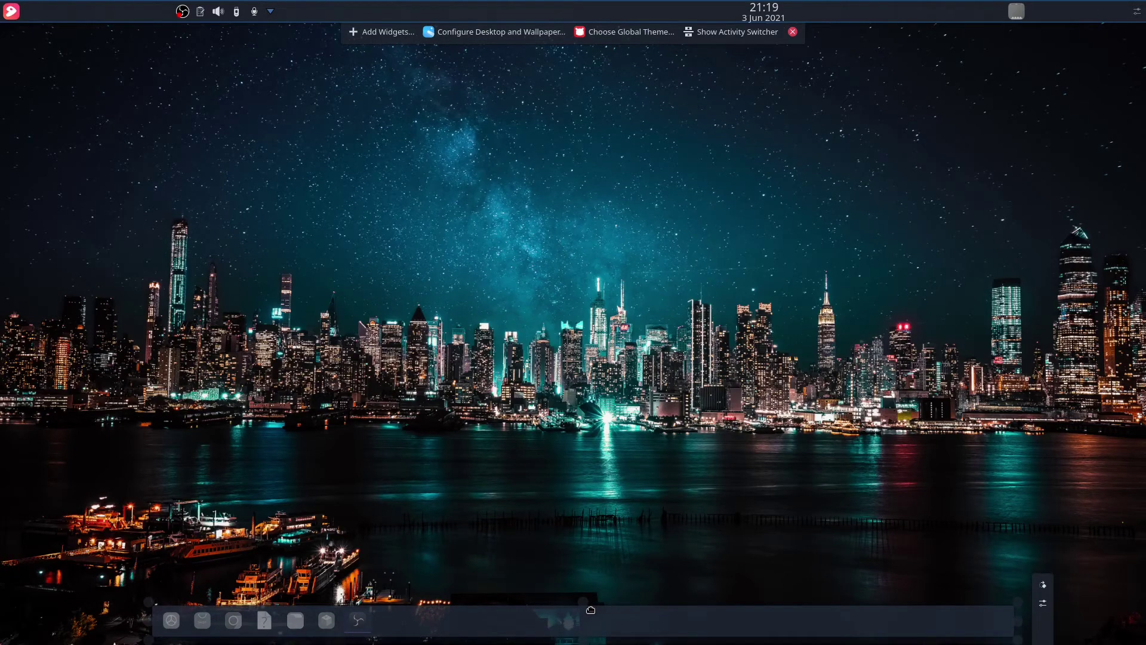
left_click_drag(585, 612, 610, 598)
mouse_move(601, 593)
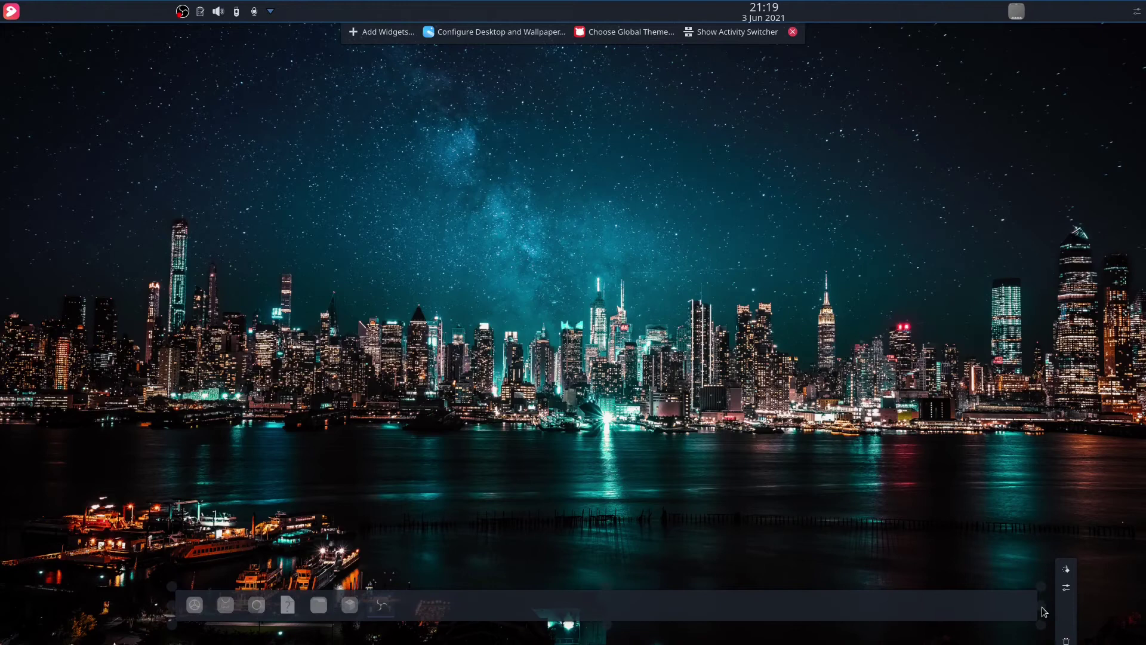
left_click_drag(1044, 608, 410, 641)
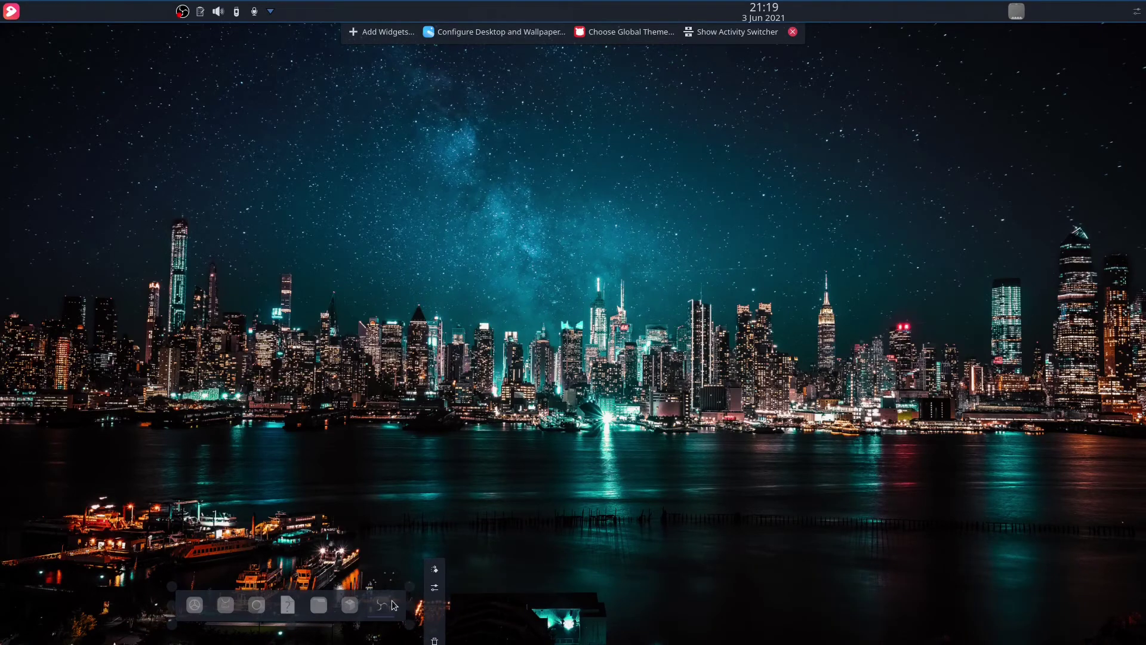
left_click_drag(399, 607, 604, 636)
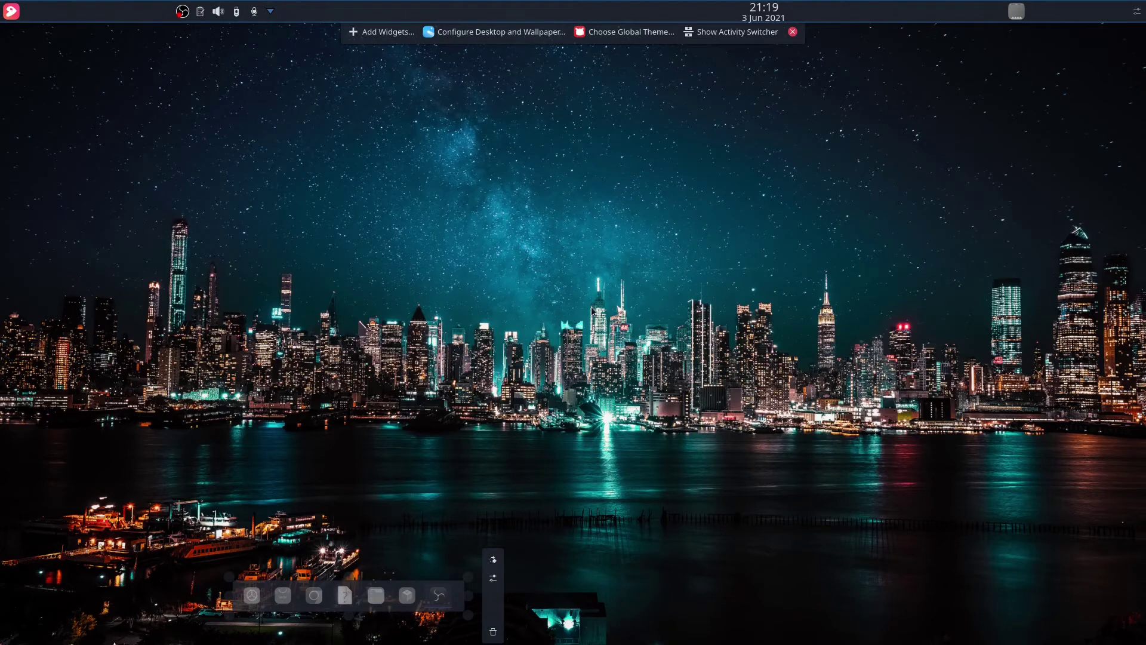
Shift the task manager widget until it is roughly centred against the desktop's lower edge, and leave desktop editing.
mouse_move(462, 627)
left_click_drag(446, 609, 447, 610)
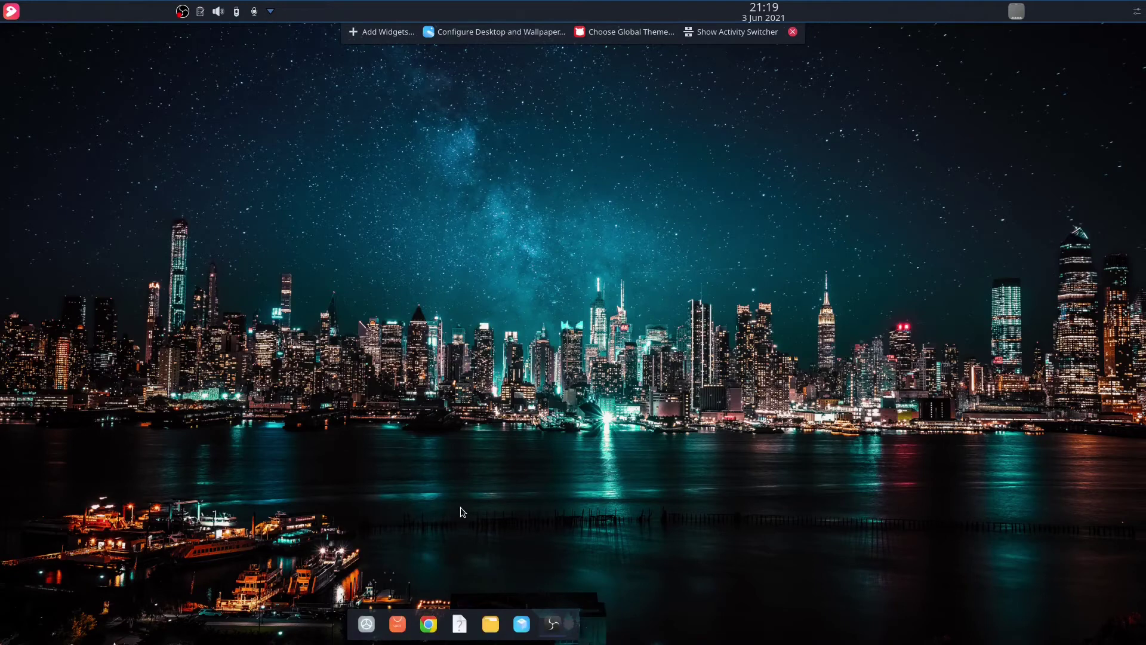
left_click_drag(417, 612, 434, 607)
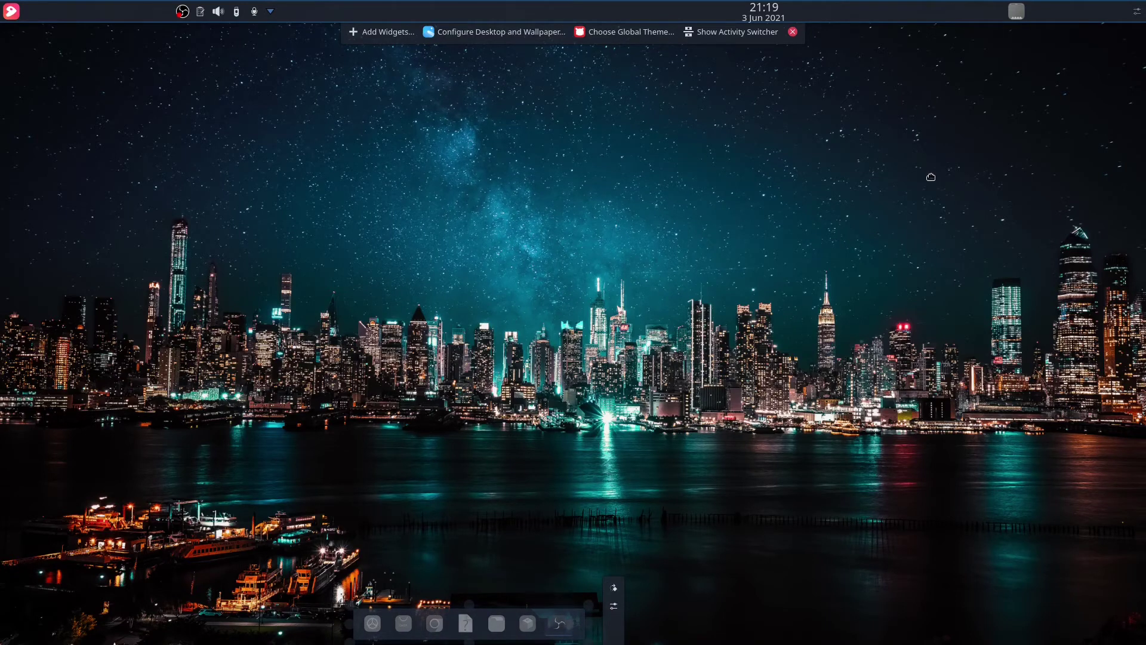
left_click_drag(508, 583, 471, 603)
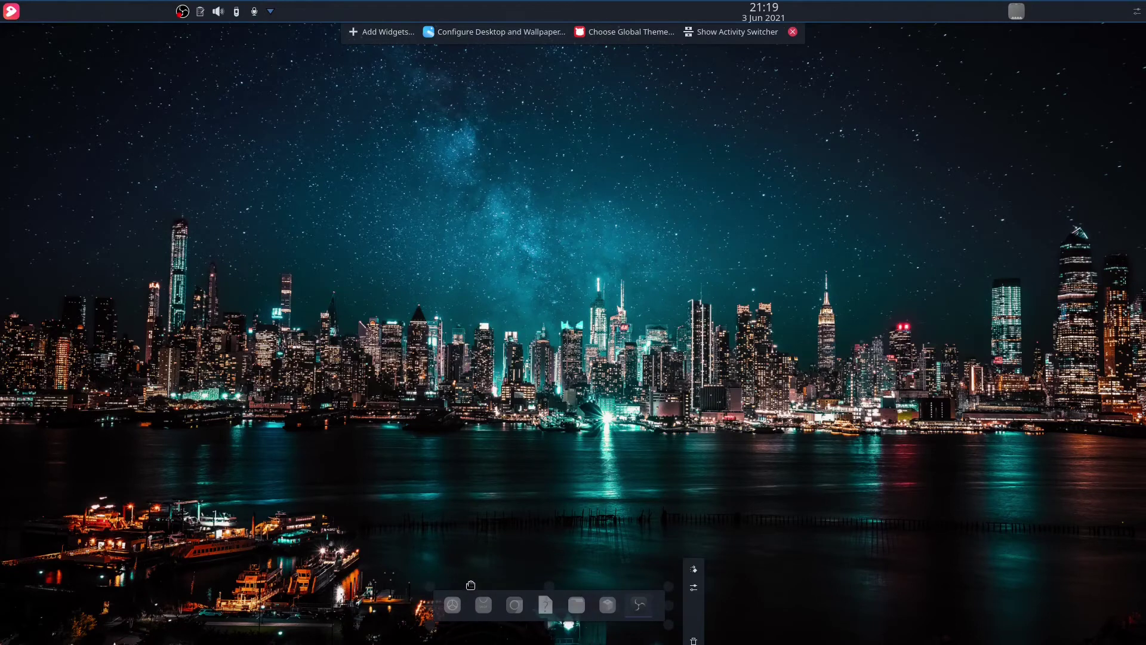
left_click_drag(474, 599, 467, 630)
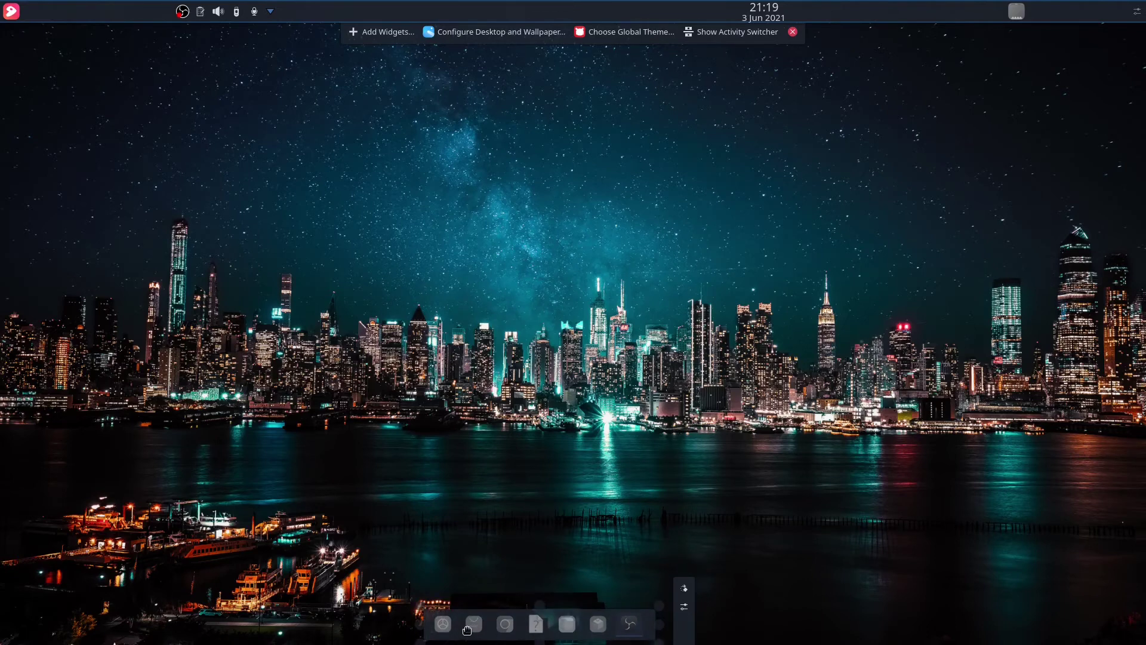
left_click_drag(463, 622, 466, 623)
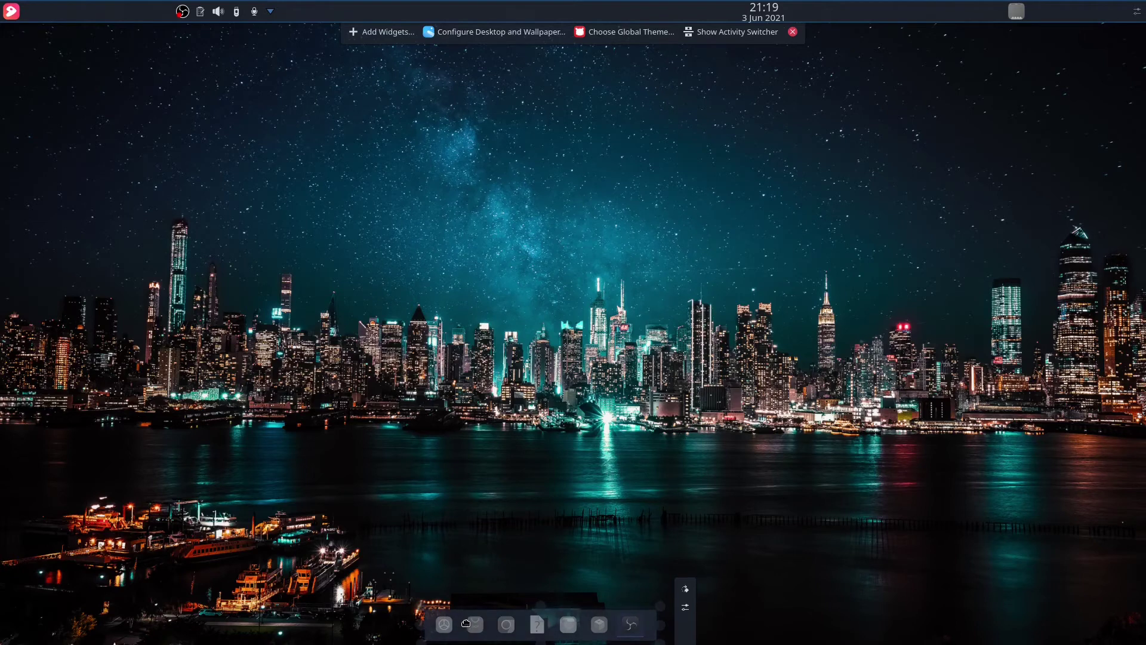
left_click(793, 32)
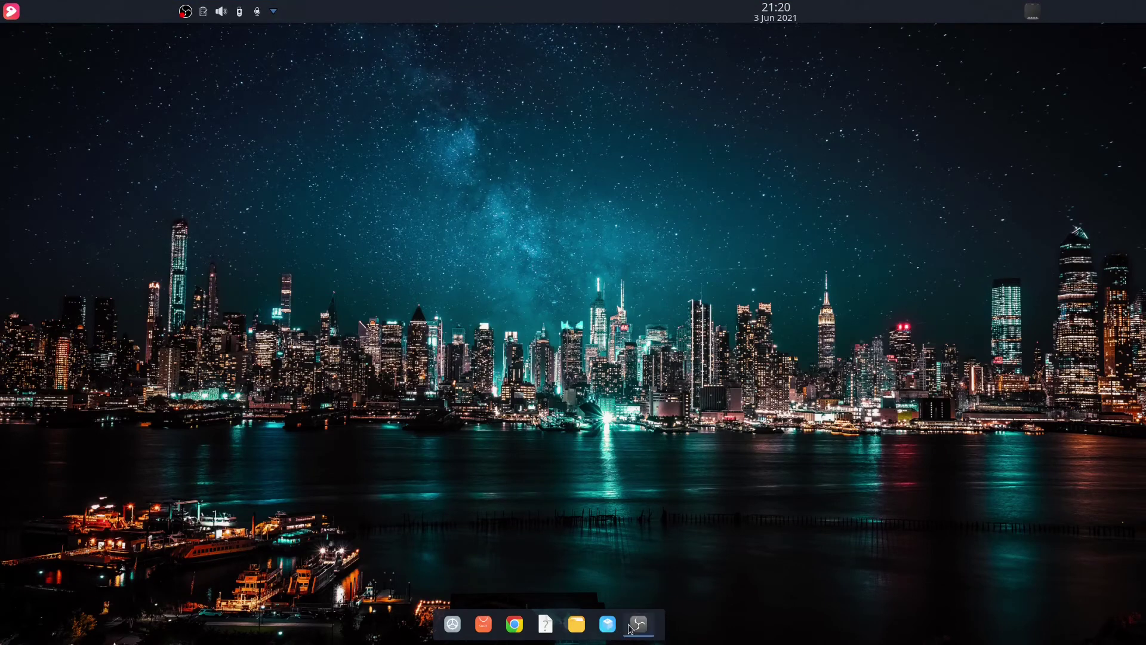
Check the application launcher on the top panel and put the panel into edit mode.
left_click(11, 7)
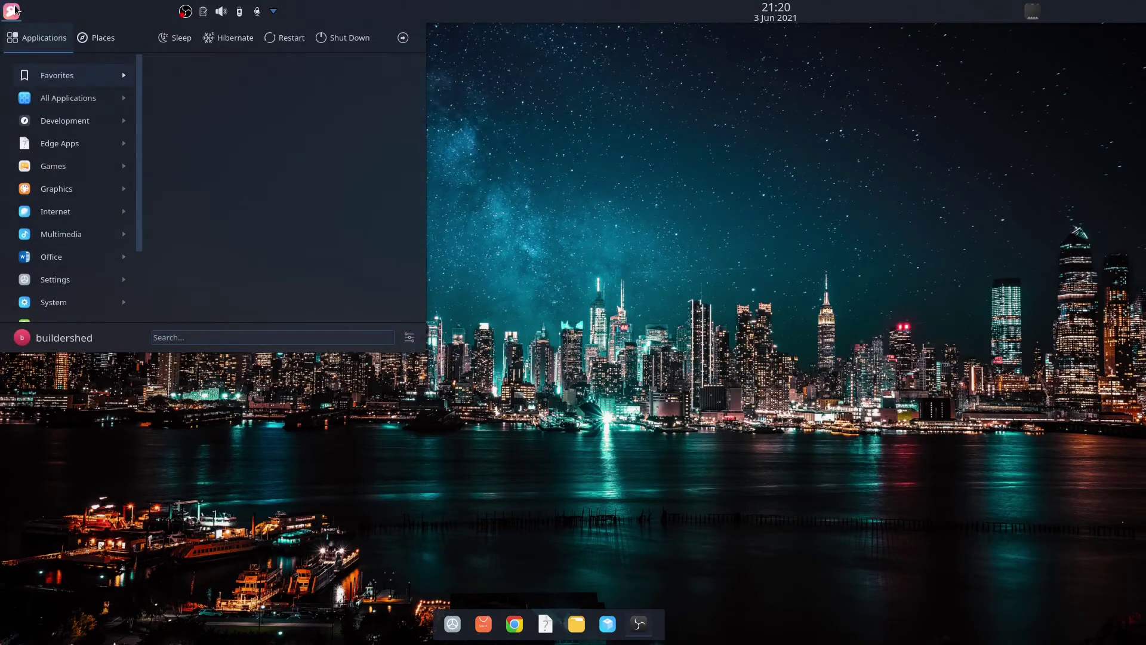
right_click(92, 9)
left_click(156, 65)
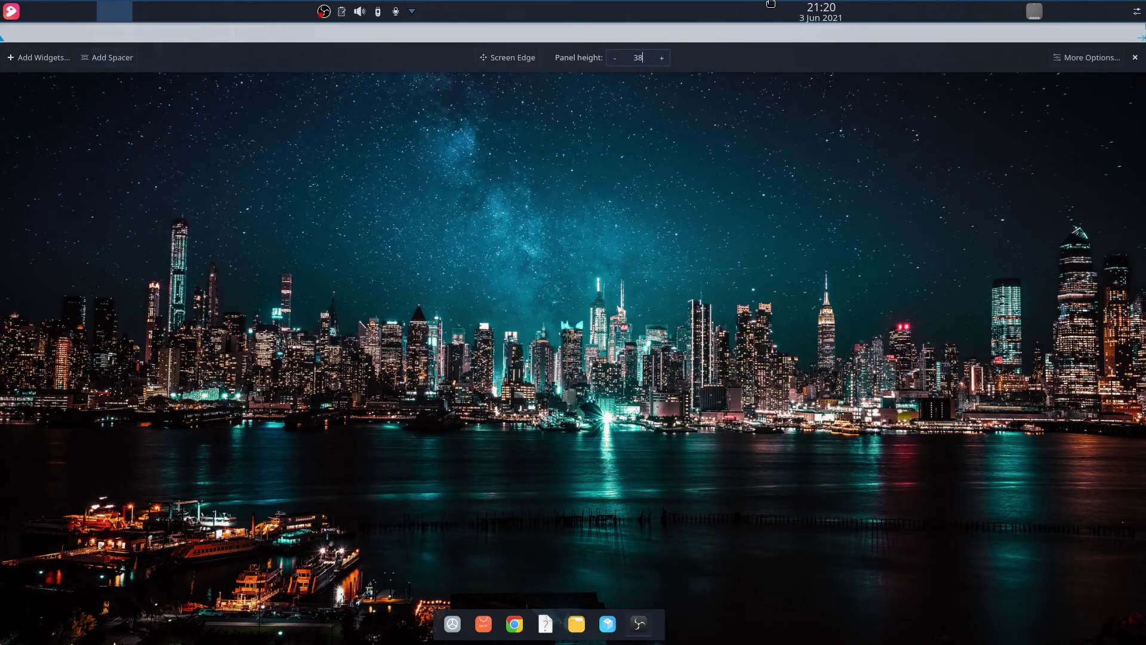
Try to move the Digital Clock and Show Desktop widgets toward the panel's right end.
left_click_drag(814, 9, 979, 10)
left_click_drag(1039, 10, 1130, 13)
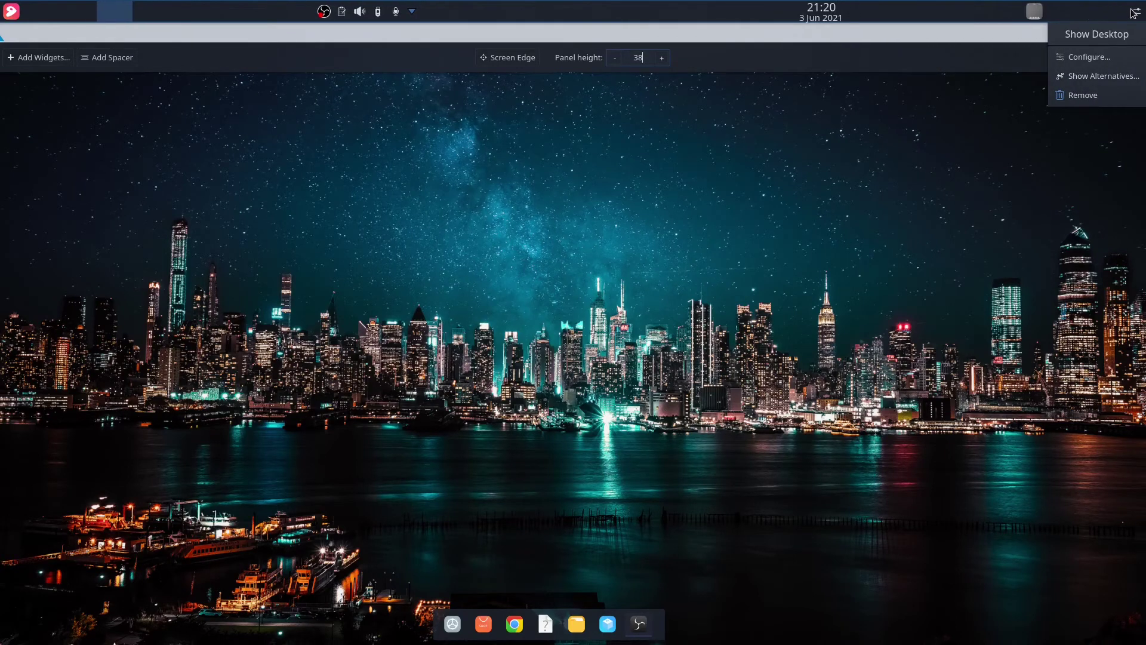
right_click(1109, 14)
key("Escape")
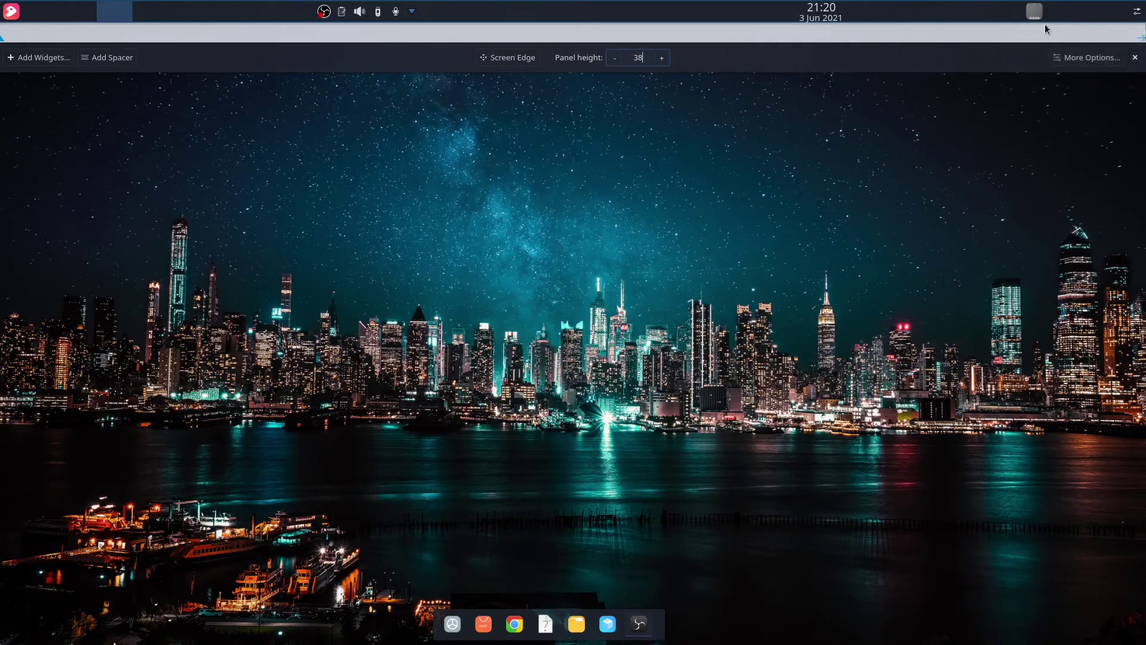
mouse_move(1036, 23)
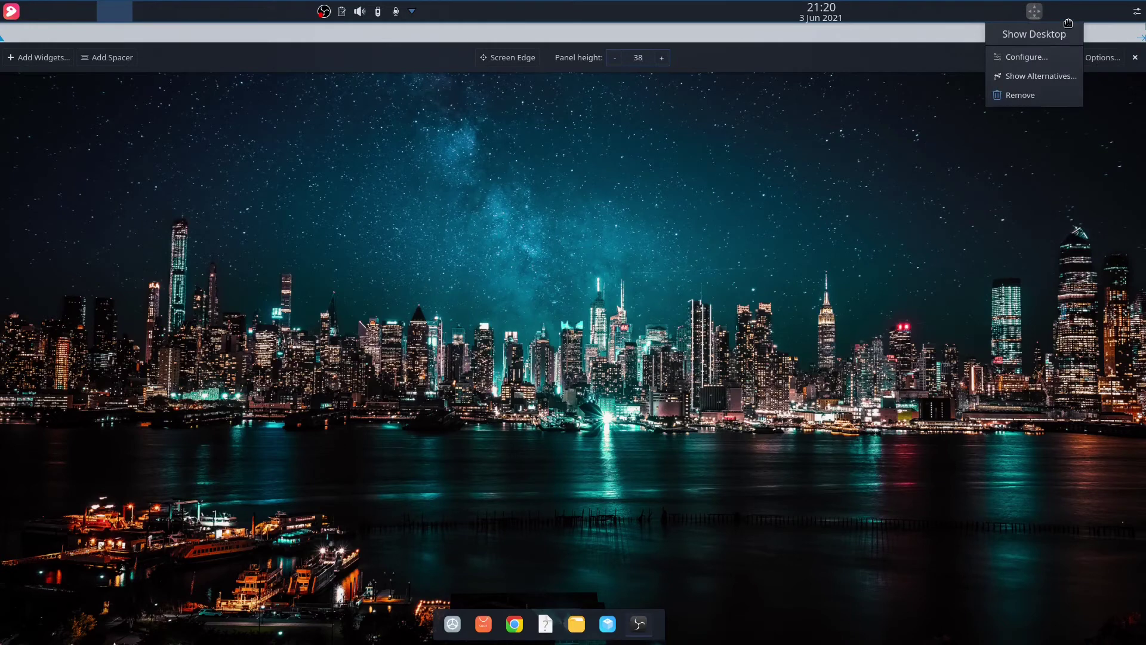
left_click_drag(1032, 15, 1060, 17)
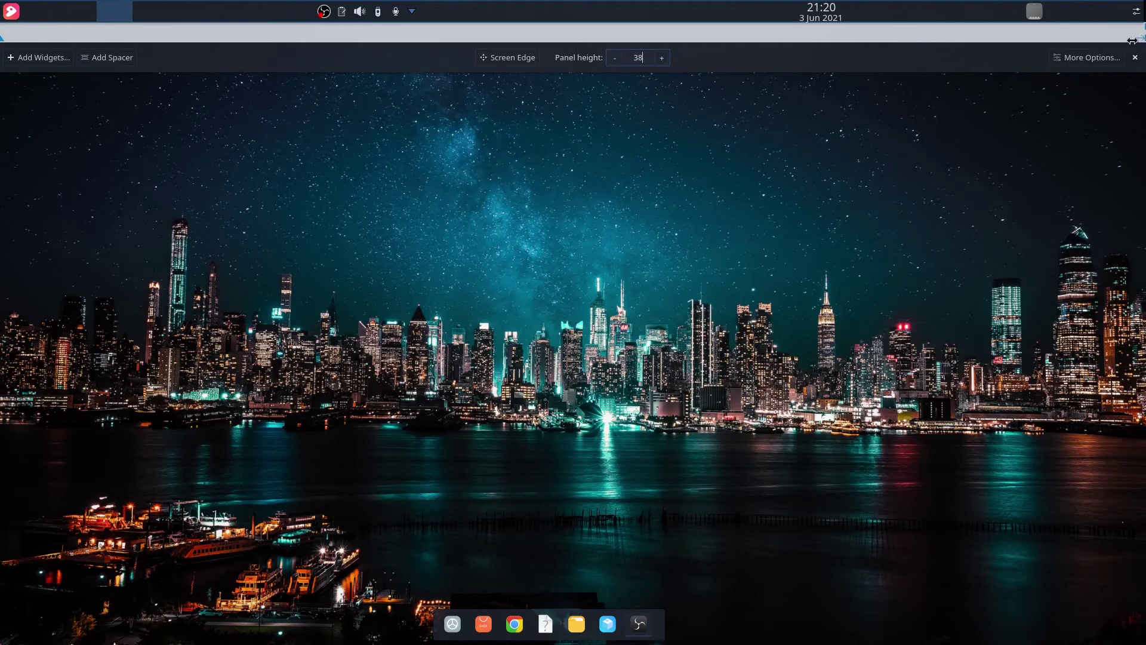
Try adjusting the panel's length from its right end and shift the Show Desktop widget farther right.
left_click_drag(1139, 38, 1131, 39)
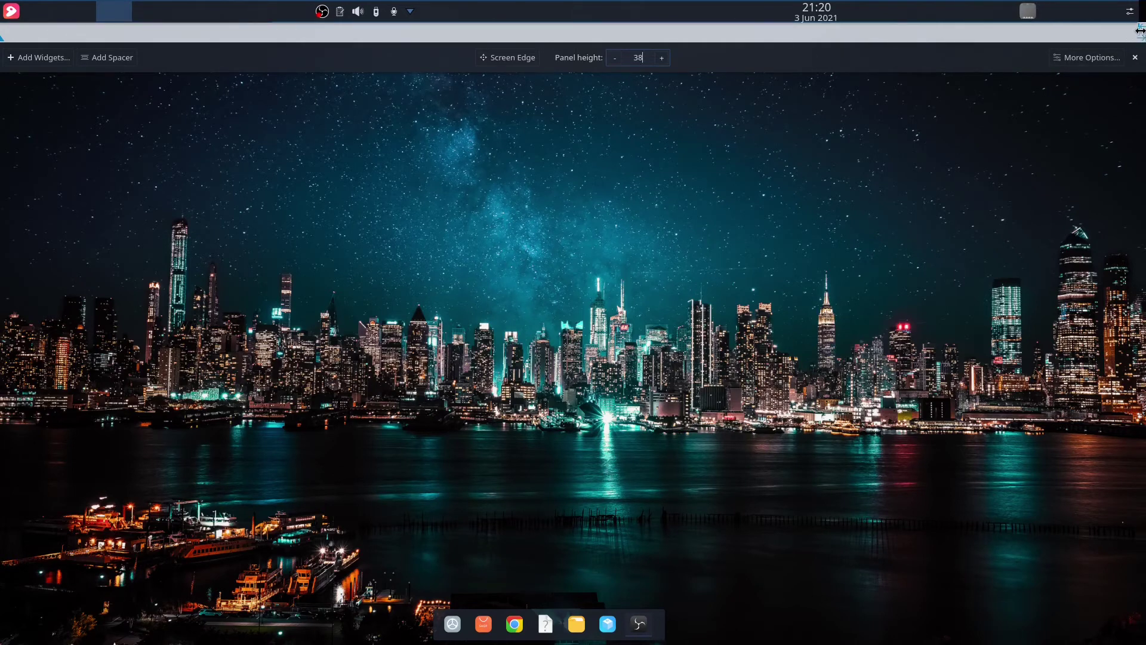
mouse_move(1143, 28)
left_mouse_down()
mouse_move(1041, 40)
mouse_move(1136, 37)
left_mouse_up()
left_click_drag(1054, 27, 1144, 27)
mouse_move(1036, 13)
left_click_drag(1036, 12, 1122, 12)
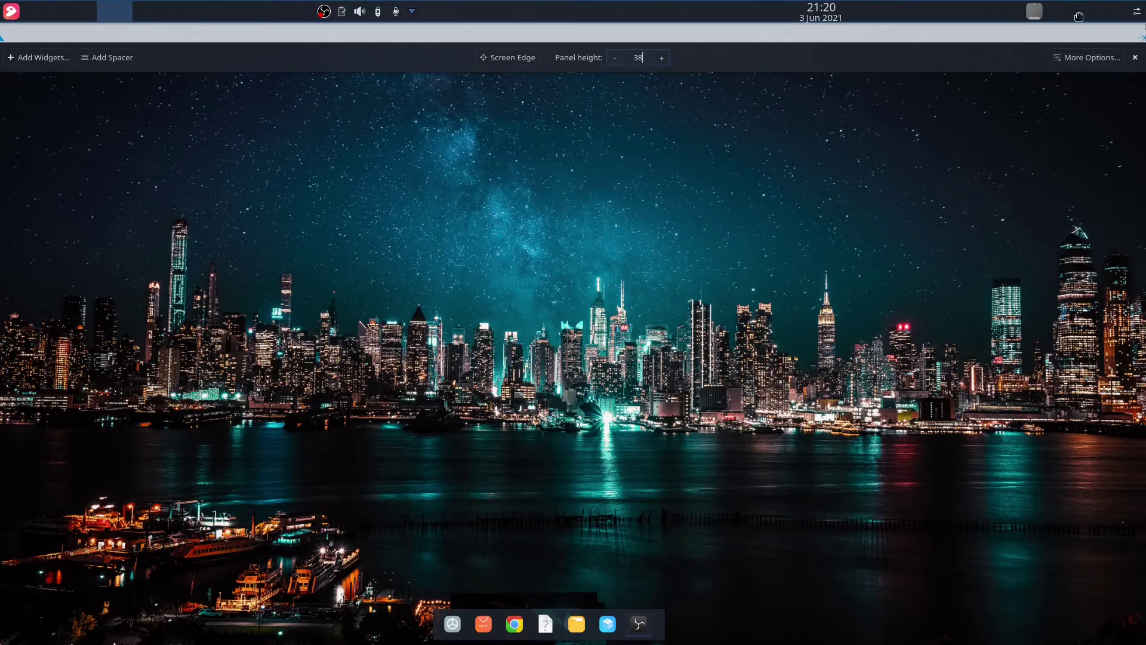
Reorder the panel so the System Tray sits to the right of the Digital Clock, and try shifting the clock farther right.
left_click_drag(370, 11, 941, 10)
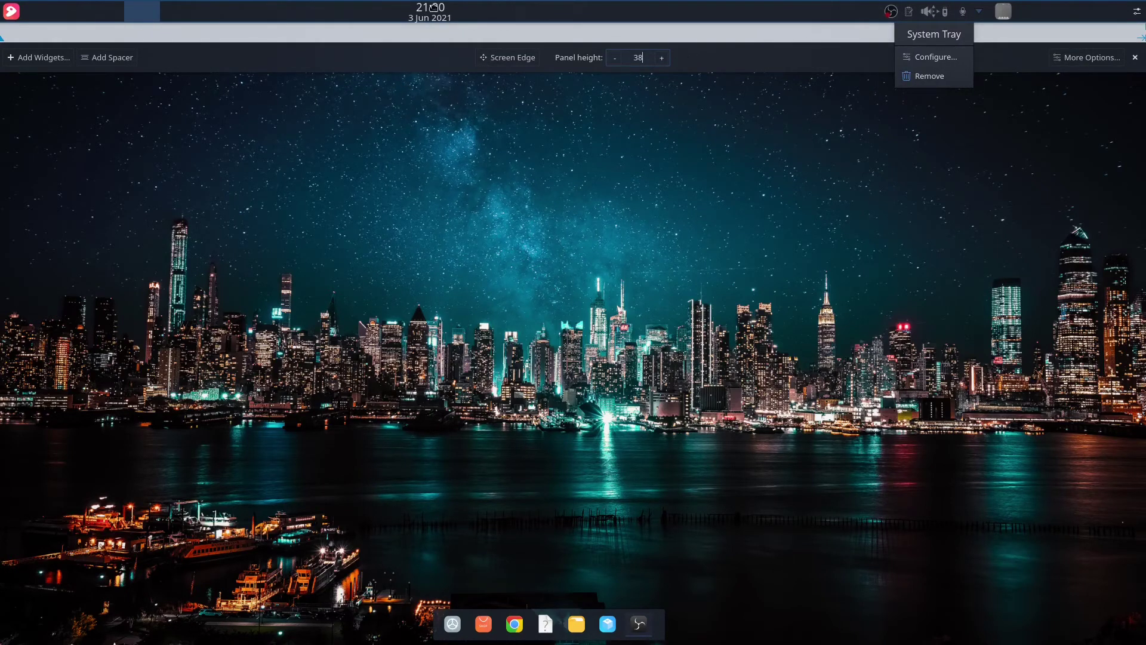
left_click_drag(546, 14, 823, 24)
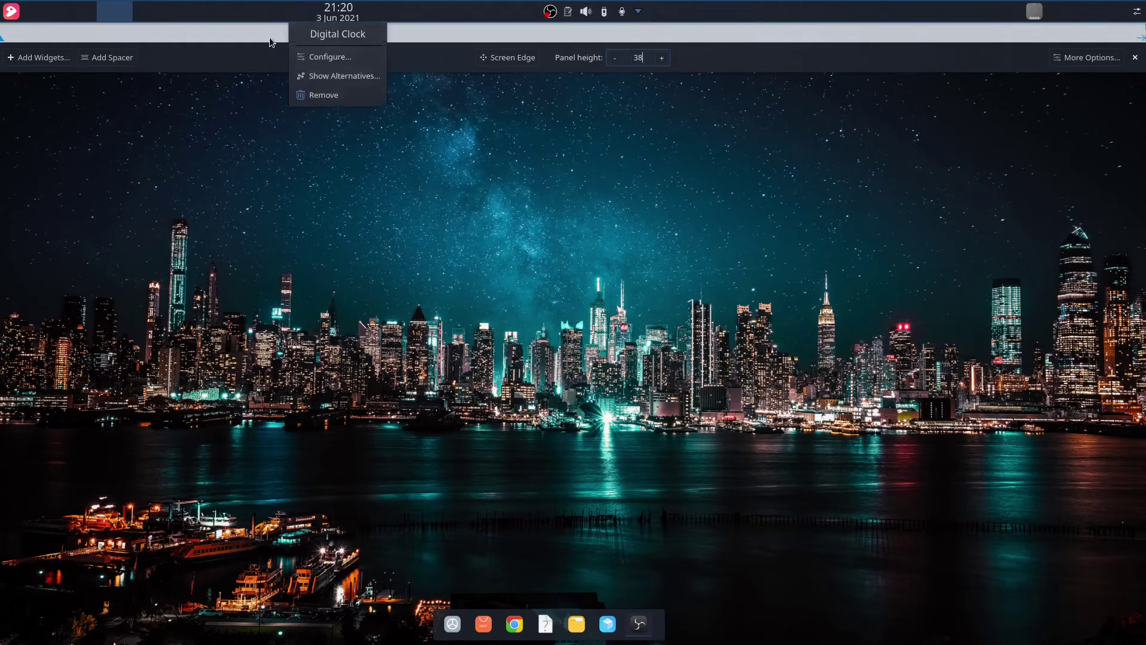
left_click_drag(316, 15, 862, 18)
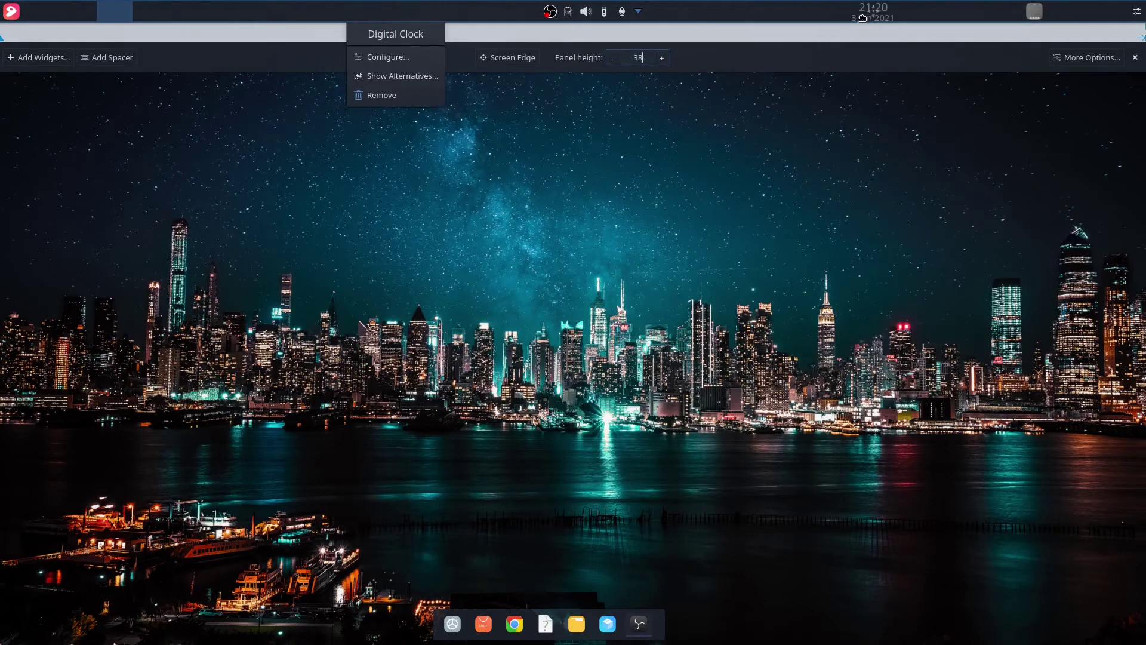
left_click_drag(862, 18, 917, 17)
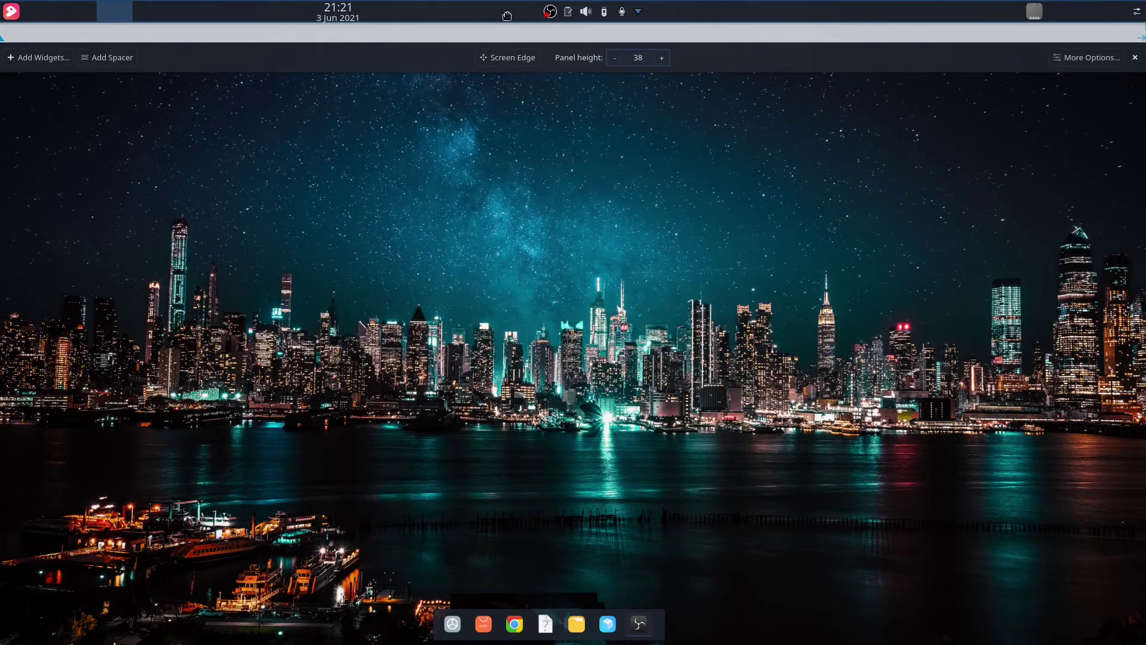
Test the length handle at the panel's right end and set the panel alignment to Center.
mouse_move(550, 11)
mouse_move(1142, 28)
left_mouse_down()
mouse_move(1039, 31)
mouse_move(1143, 30)
left_mouse_up()
mouse_move(1140, 35)
left_mouse_down()
mouse_move(1084, 40)
mouse_move(1142, 29)
left_mouse_up()
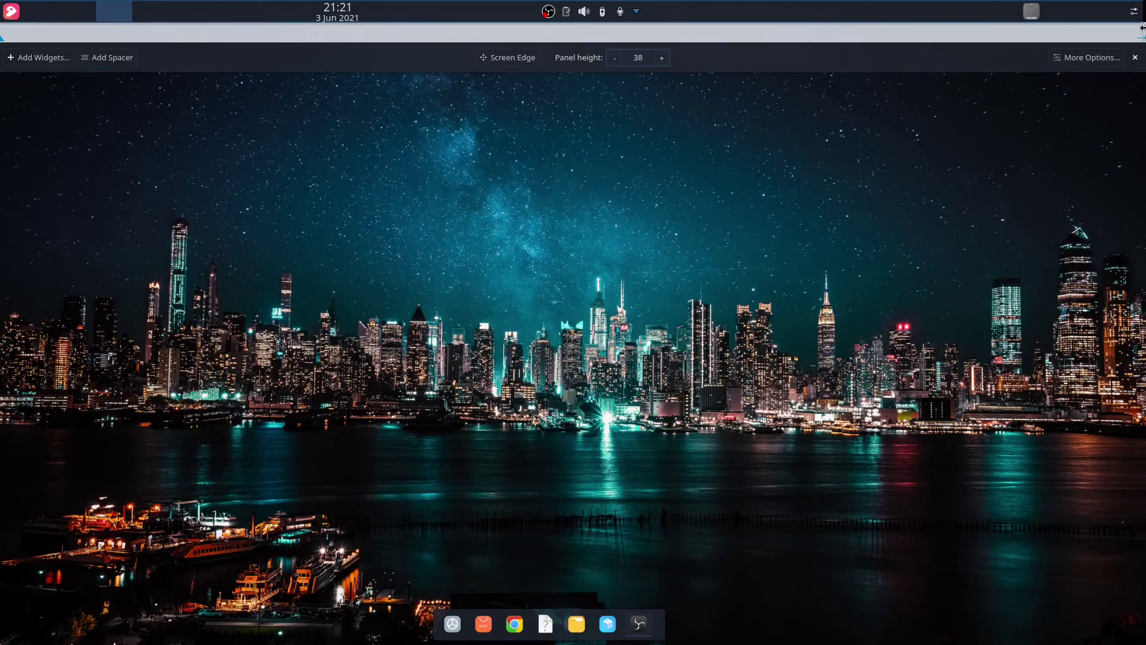
left_click_drag(1136, 25, 1144, 25)
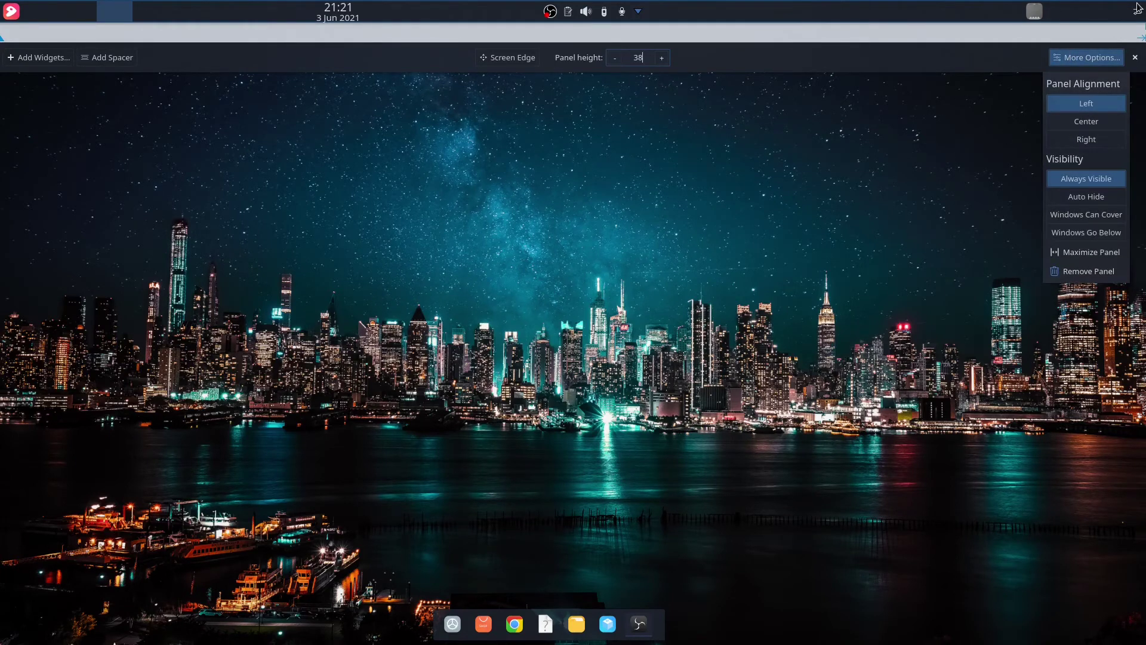
left_click(1065, 128)
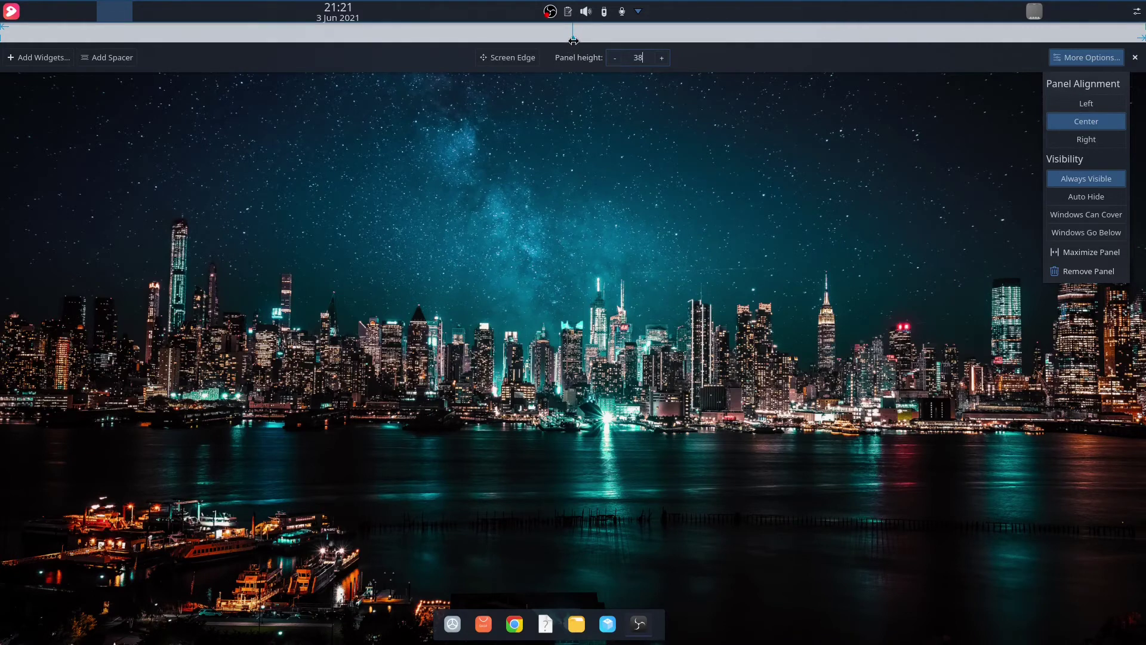
Move the Application Launcher widget out of the panel onto the desktop.
left_click_drag(26, 7, 513, 9)
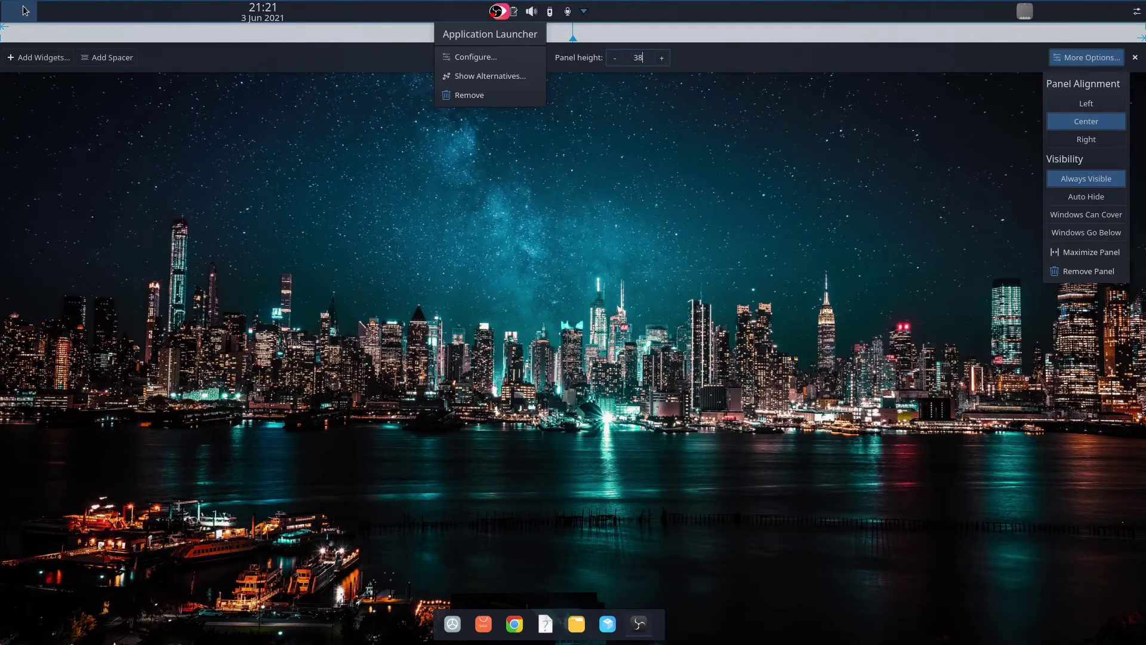
left_click_drag(48, 7, 40, 12)
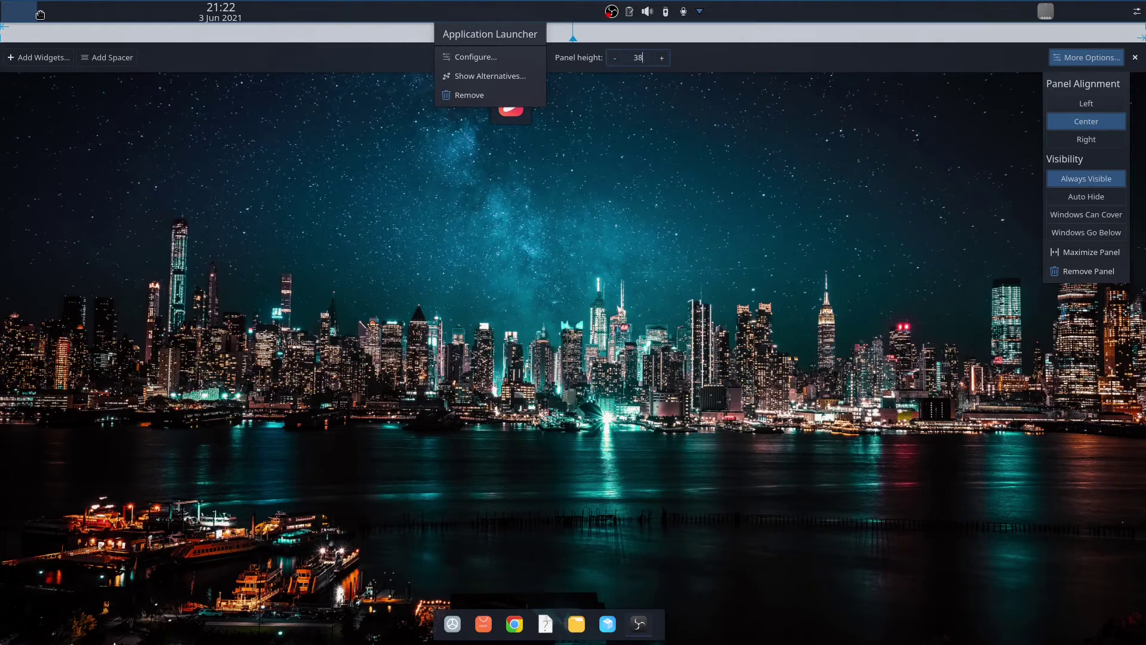
left_click_drag(40, 15, 40, 14)
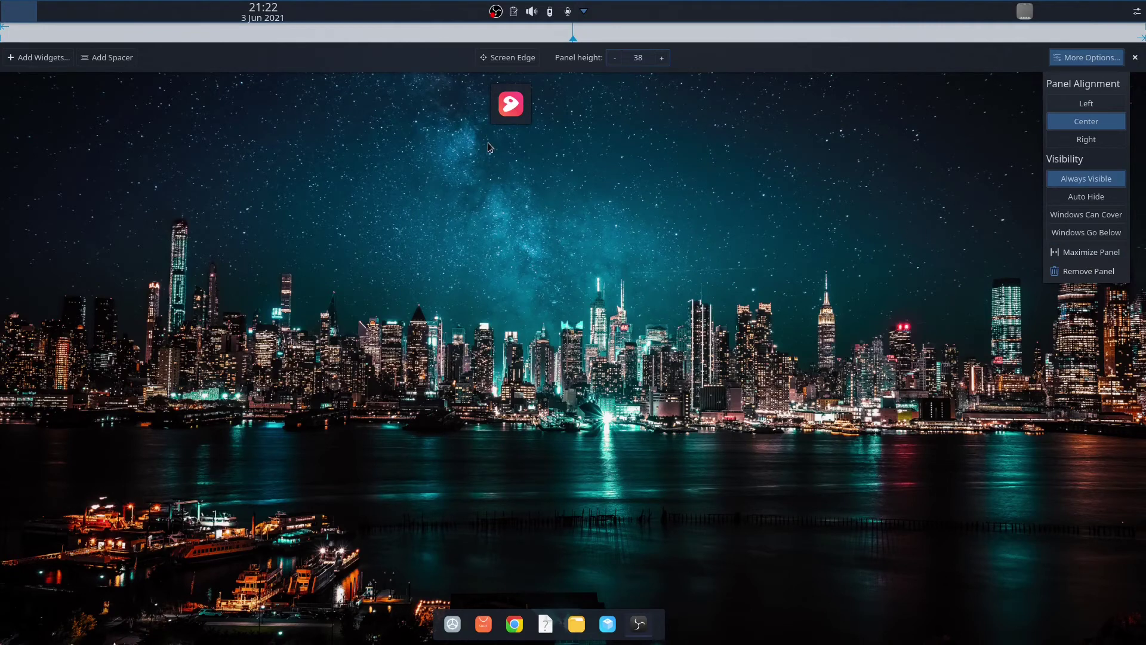
Move the Application Launcher widget to the desktop's upper-left corner, just below the panel.
left_click(514, 95)
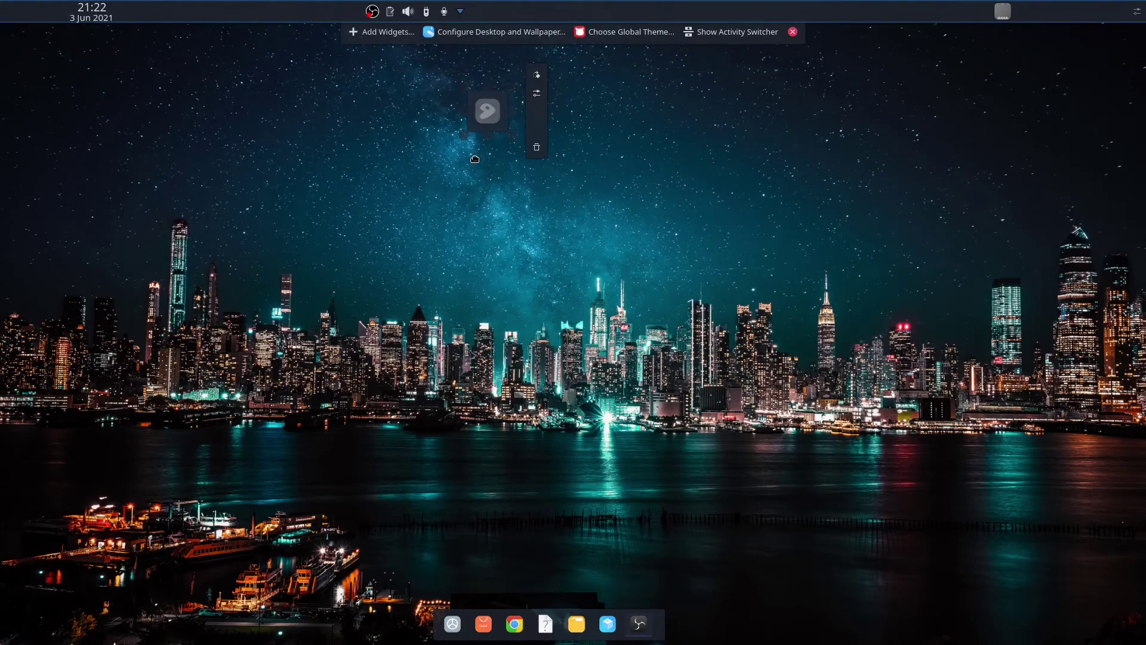
left_click_drag(483, 146, 520, 149)
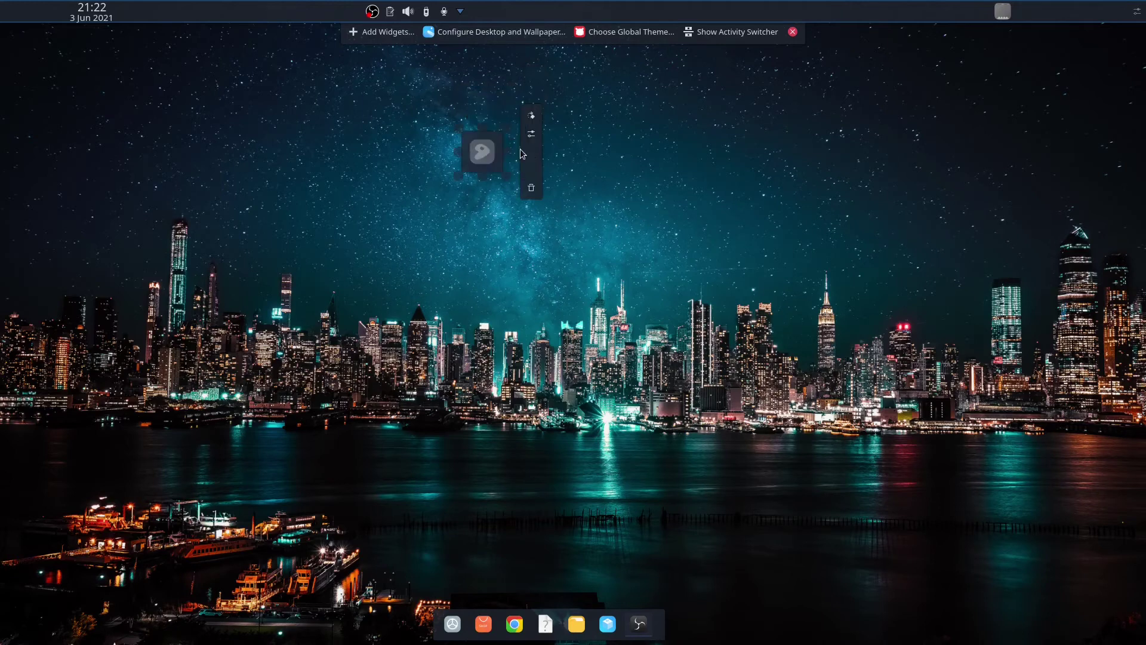
left_click_drag(493, 153, 241, 75)
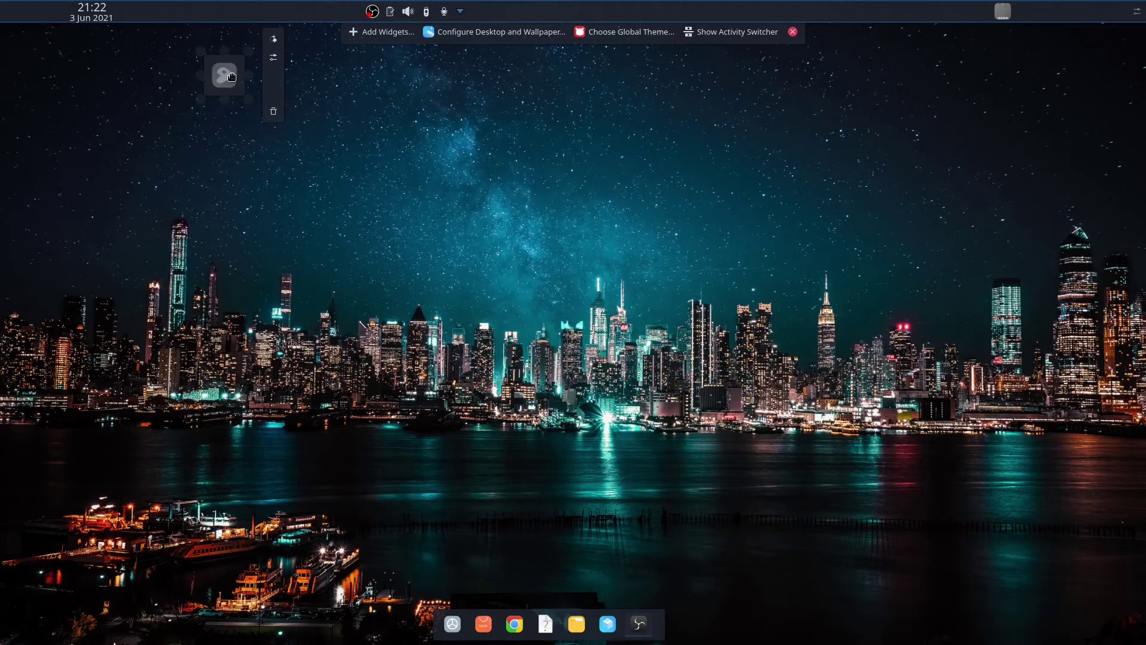
left_click_drag(225, 77, 135, 60)
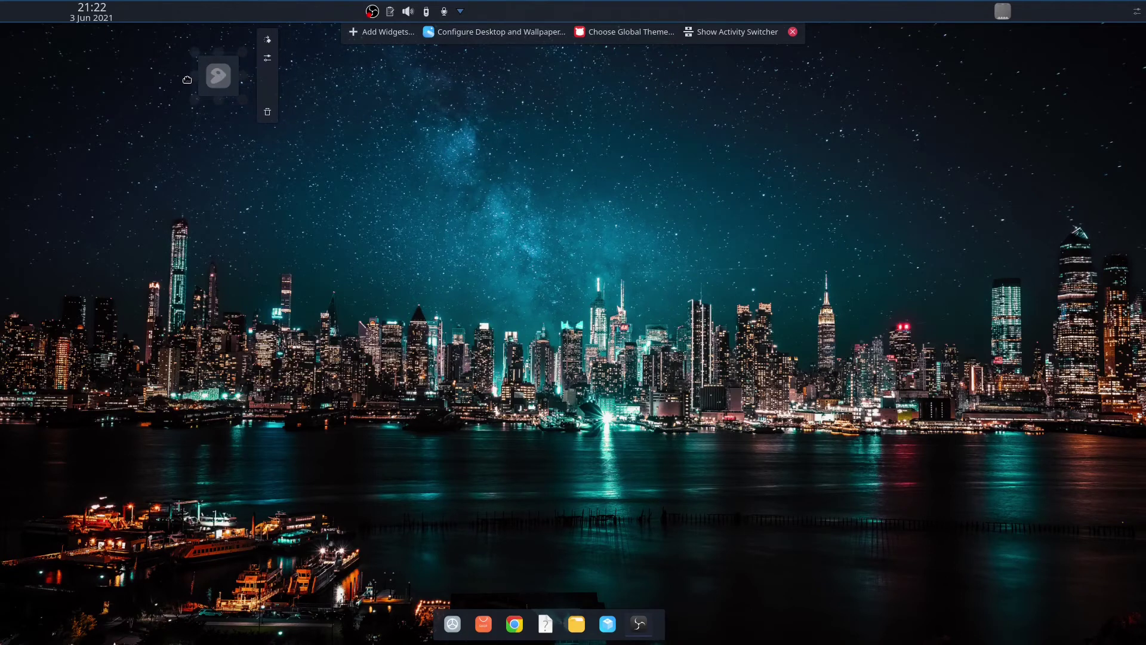
left_click_drag(256, 82, 166, 73)
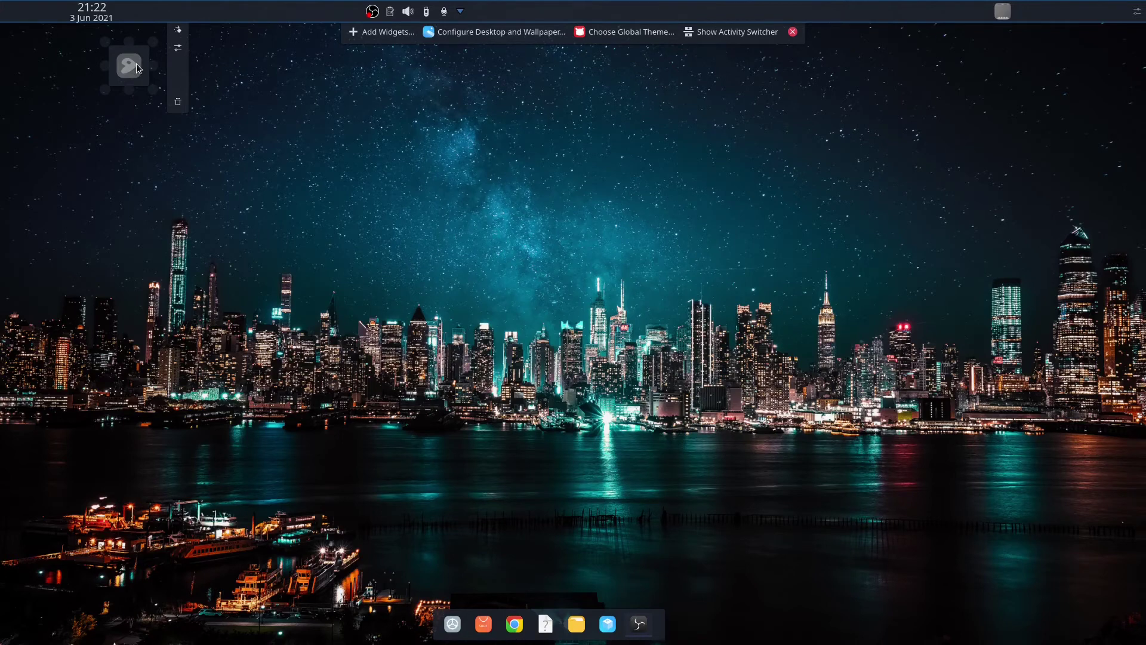
left_click_drag(136, 63, 129, 57)
left_click_drag(38, 10, 40, 9)
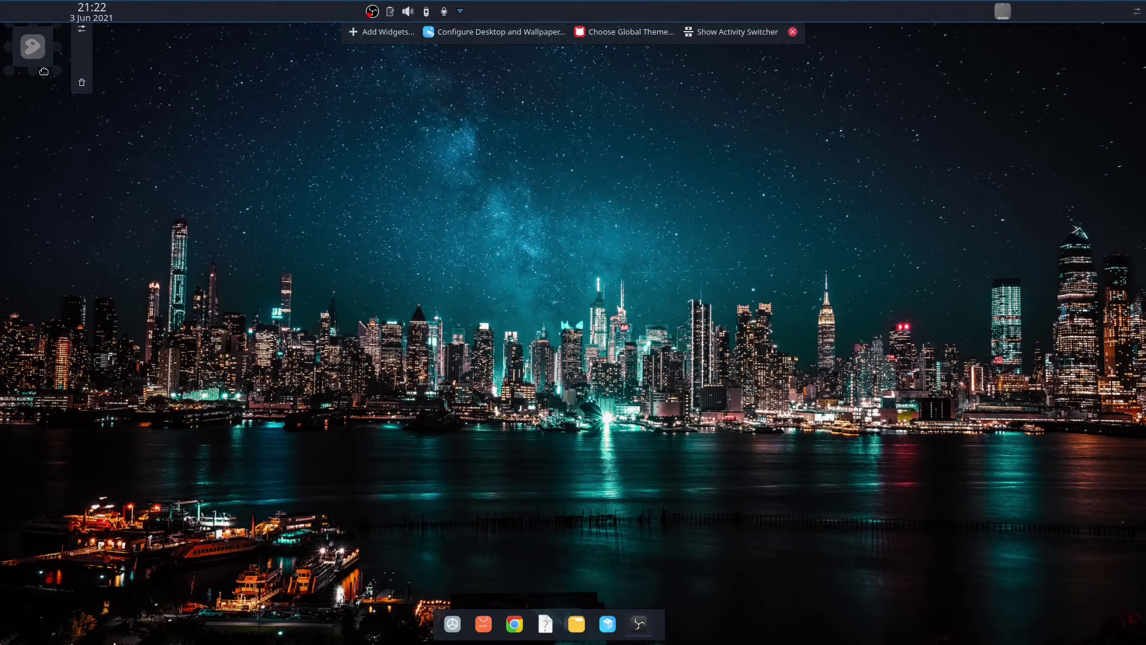
left_click_drag(50, 69, 52, 72)
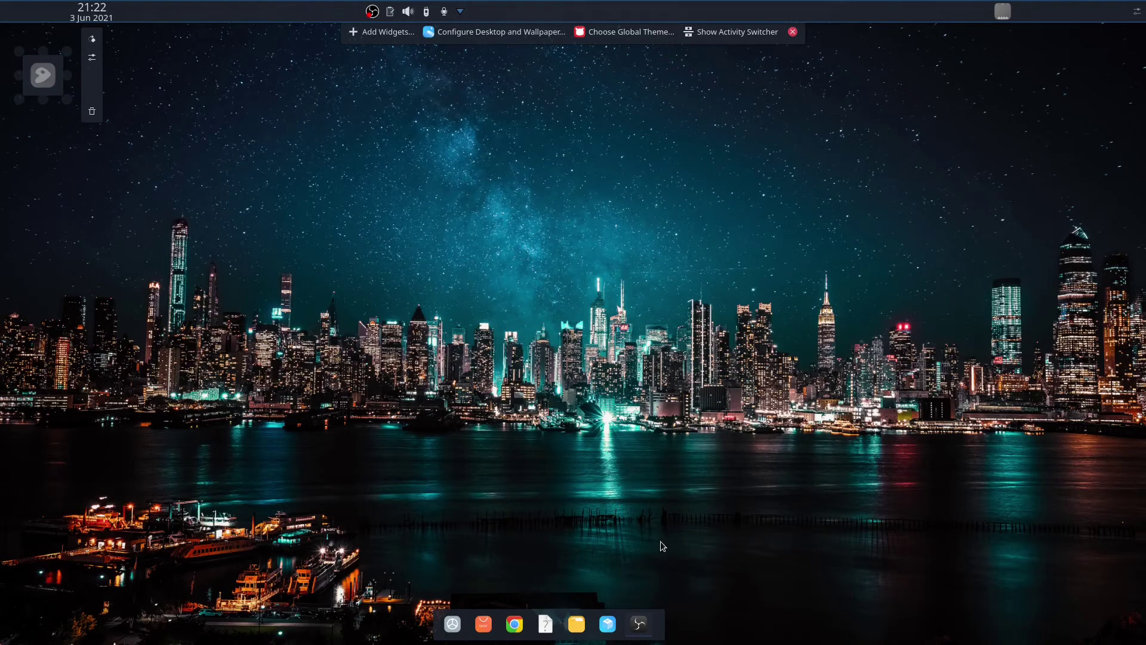
left_click_drag(37, 74, 39, 72)
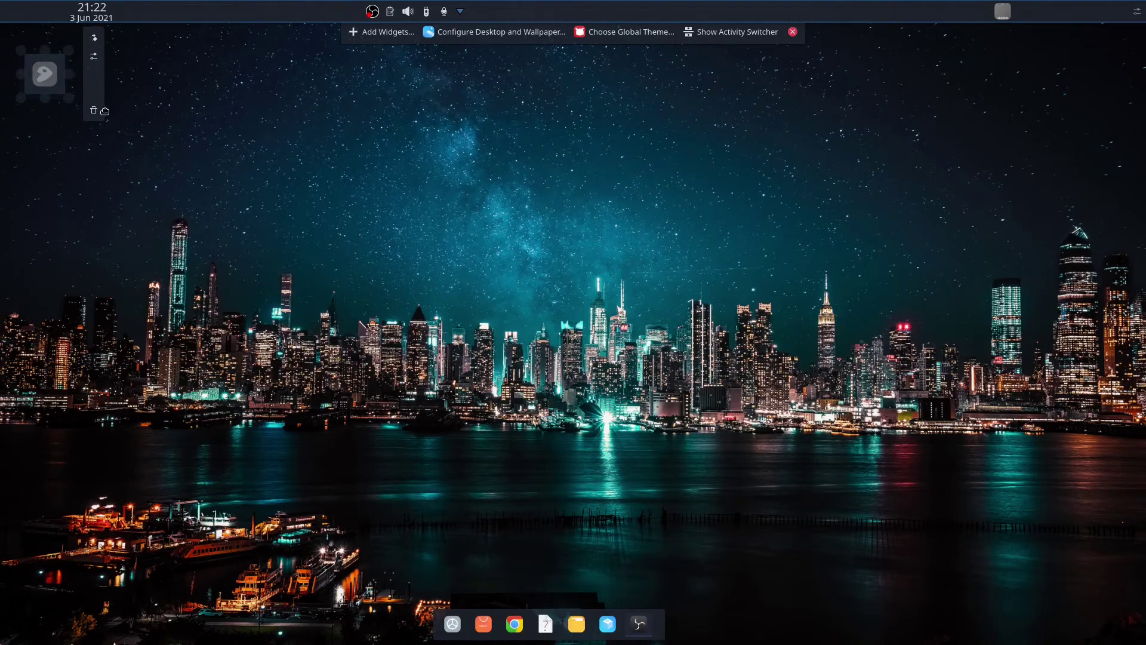
Review the Application Launcher's General settings, cancel without changes, and bring up the widget's edit handles again.
left_click_drag(100, 97, 104, 58)
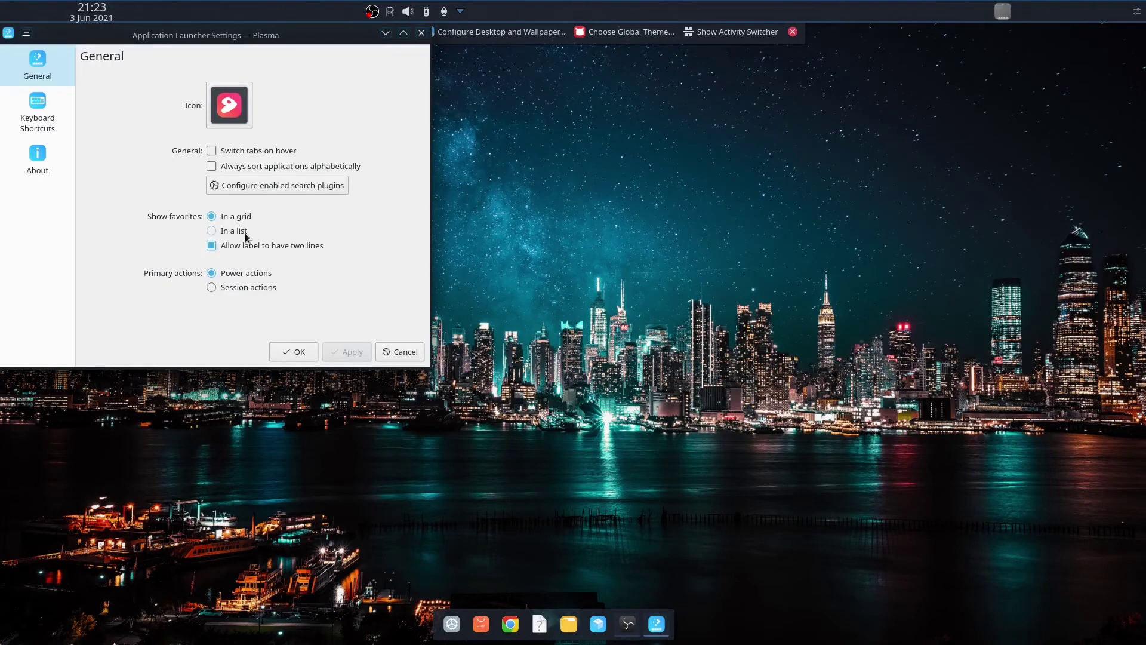
left_click(391, 349)
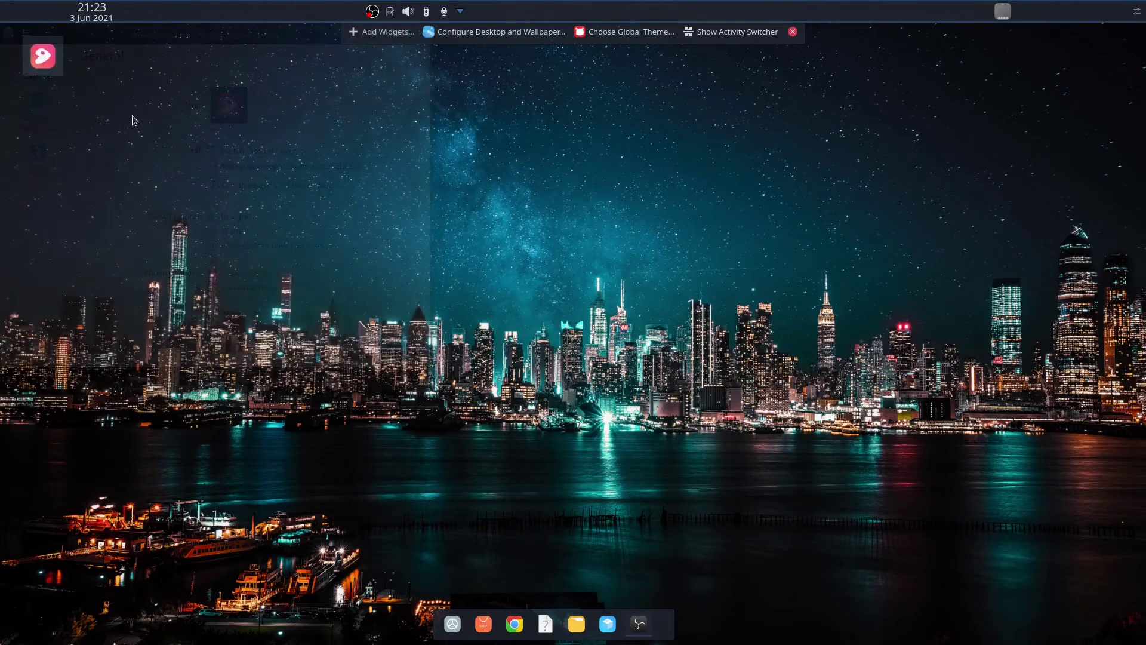
right_click(39, 45)
left_click(288, 138)
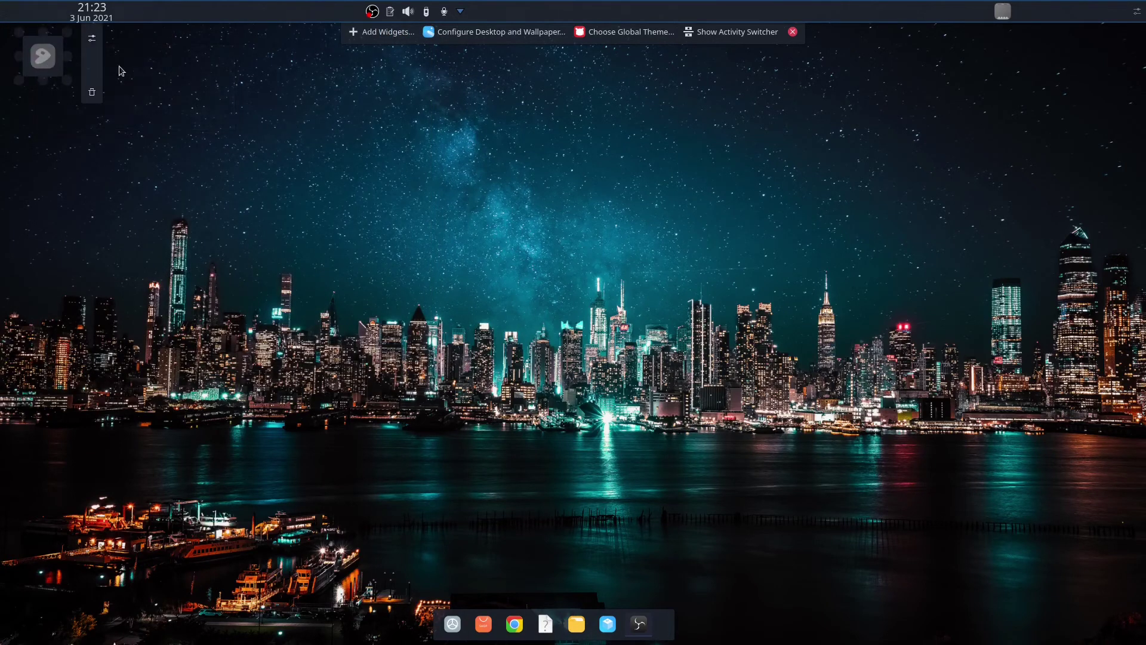
Replace the desktop's Application Launcher widget with a new one at the far left of the top panel.
left_click(96, 93)
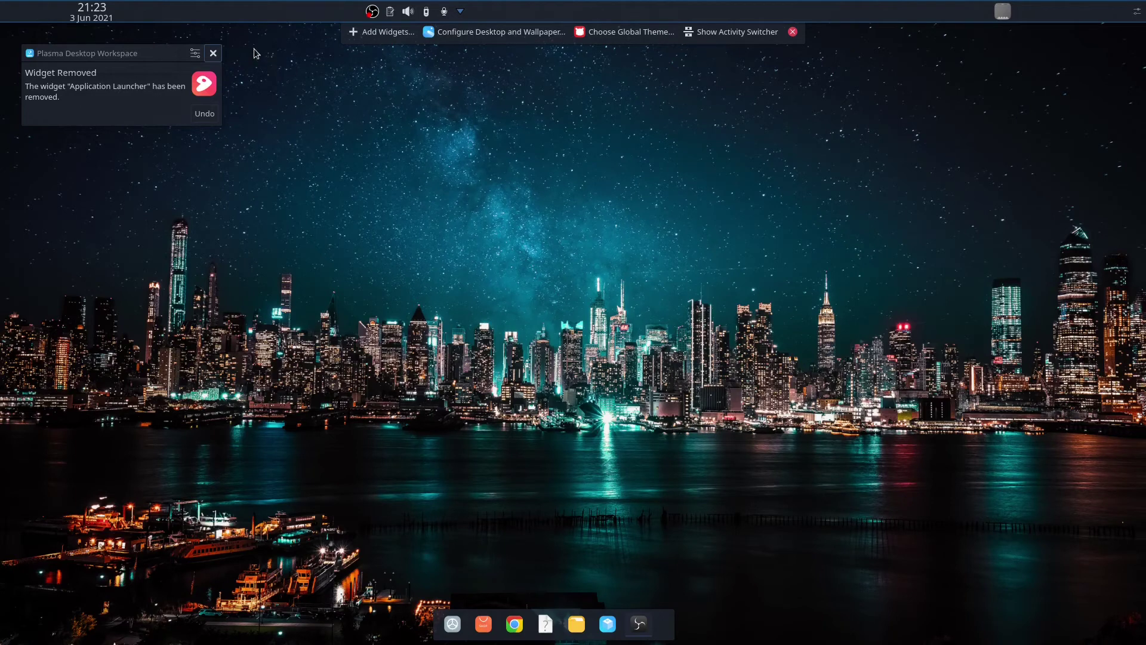
left_click(211, 53)
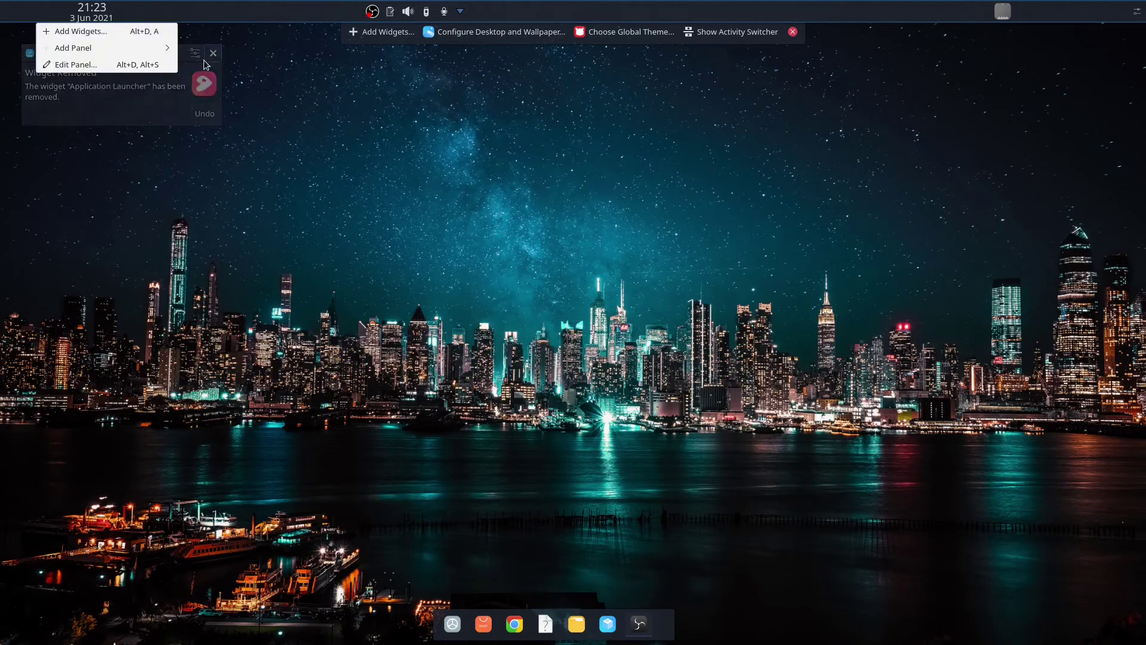
left_click(86, 32)
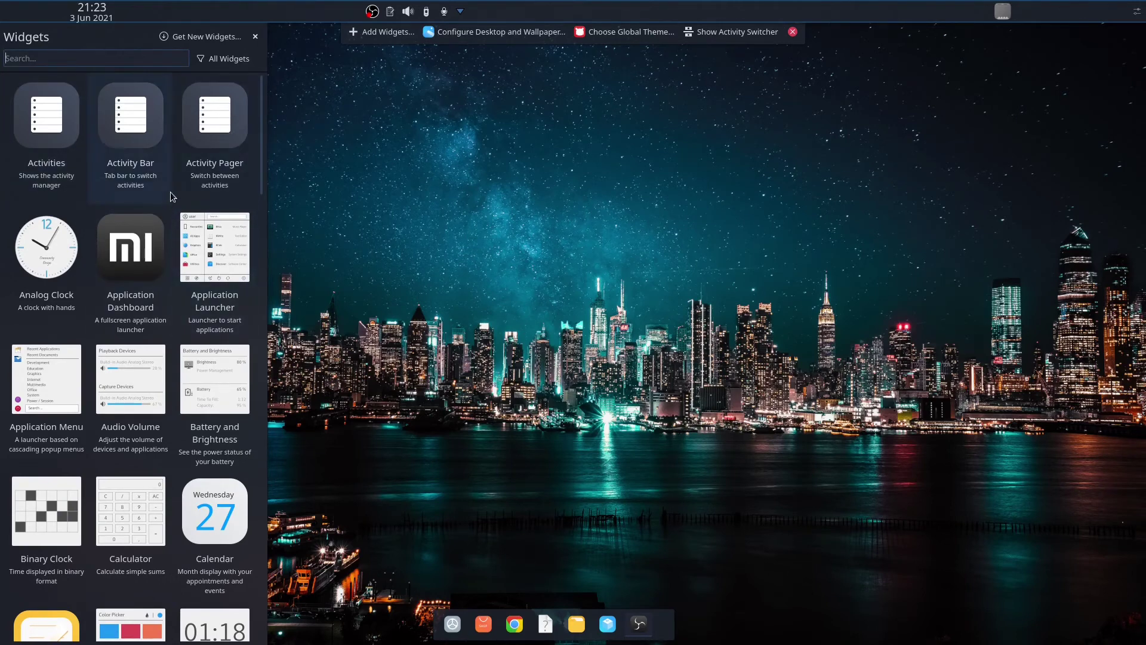
left_click_drag(217, 277, 40, 10)
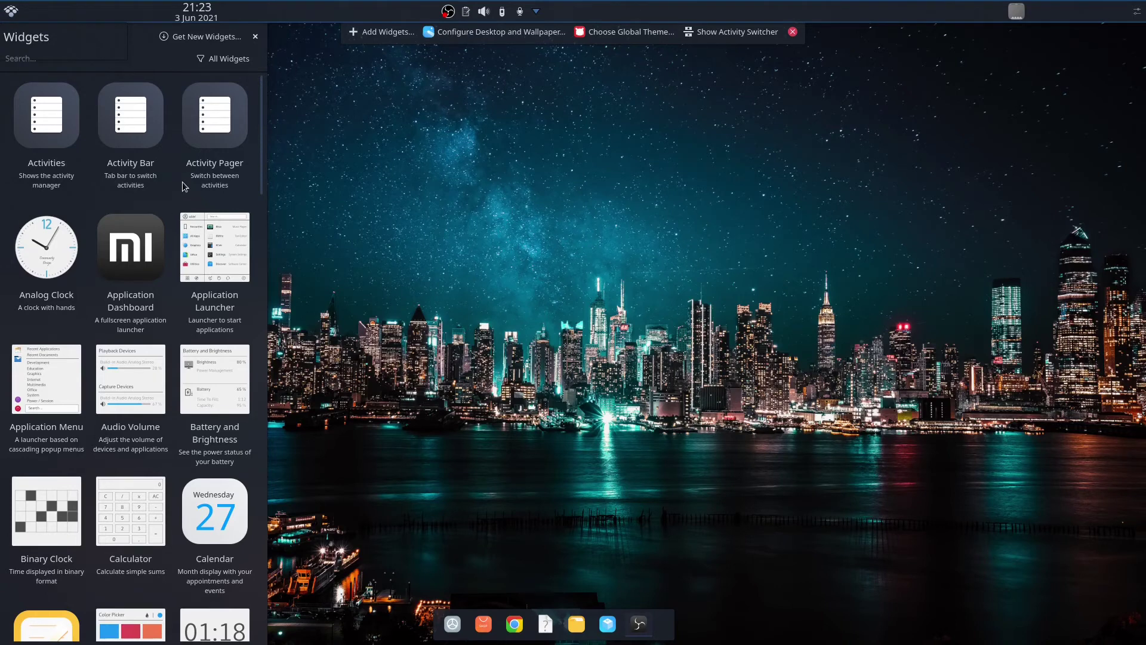
double_click(200, 284)
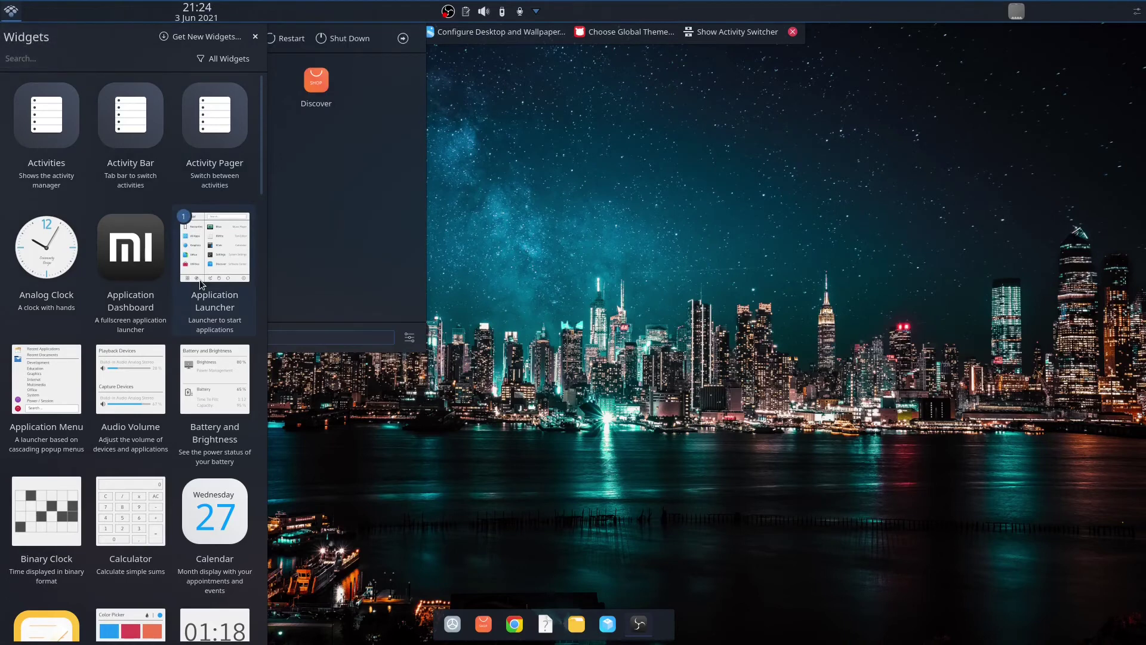
left_click(473, 209)
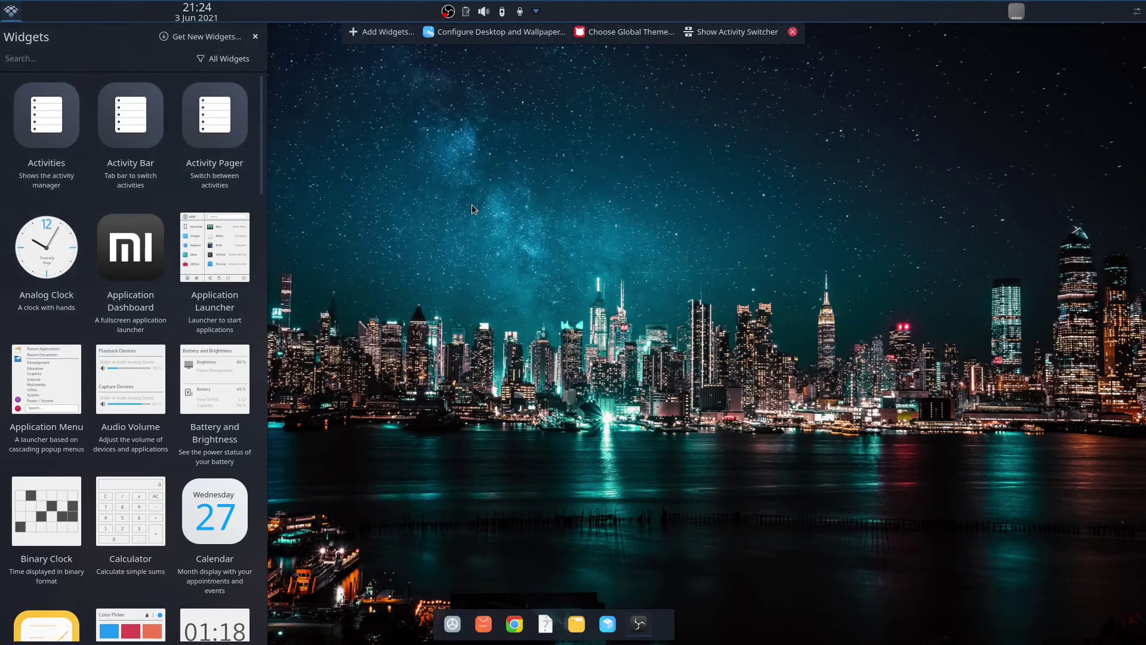
left_click(256, 37)
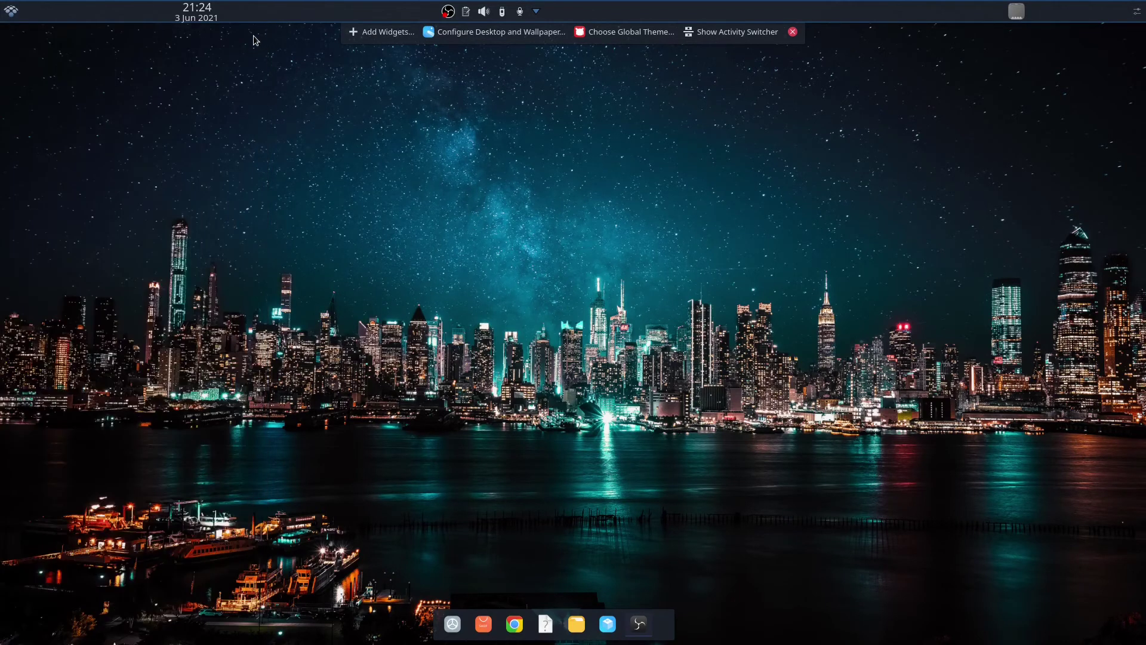
Check the new Application Launcher and review the top panel's alignment and visibility options without changing them.
left_click(10, 16)
left_click(11, 18)
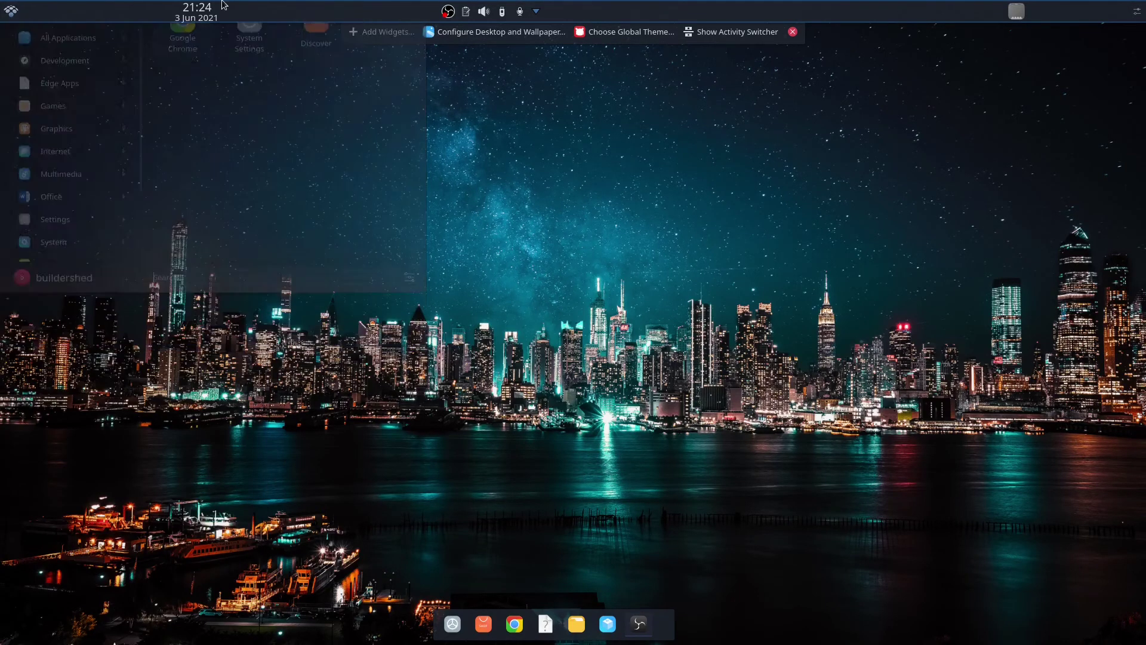
left_click(1134, 13)
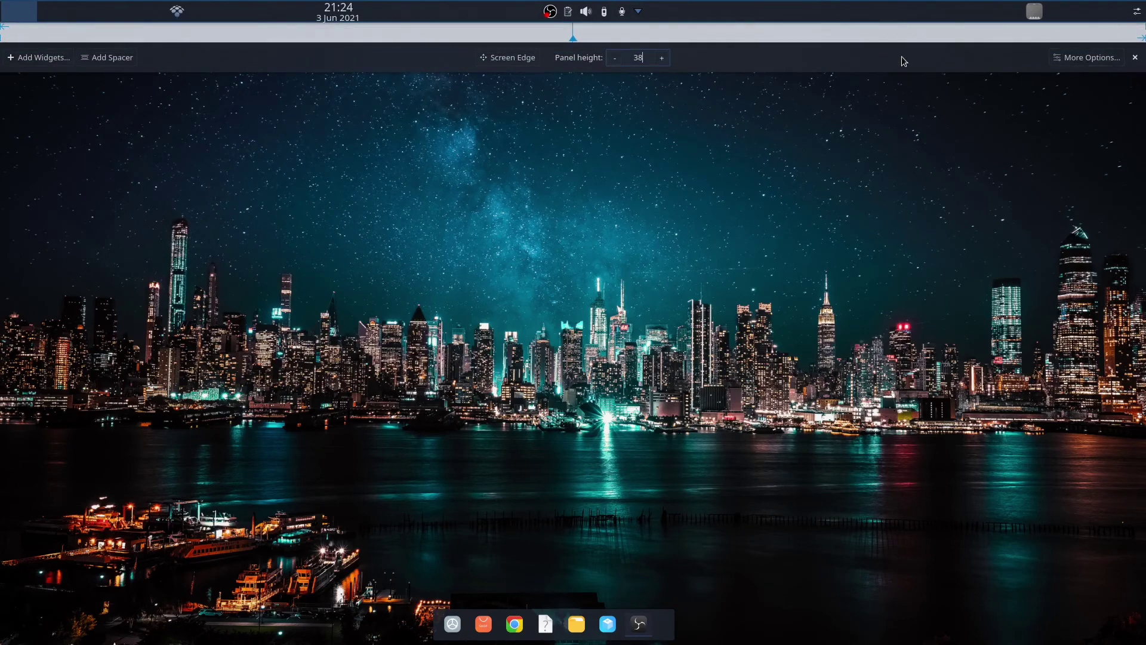
left_click(1086, 58)
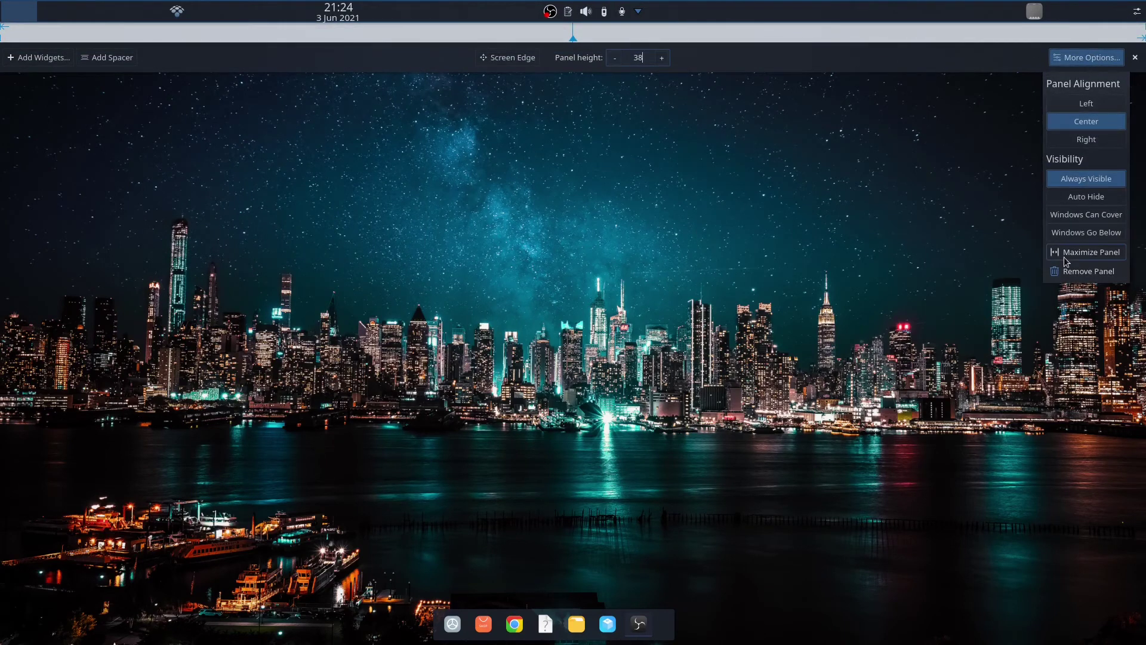
left_click(959, 132)
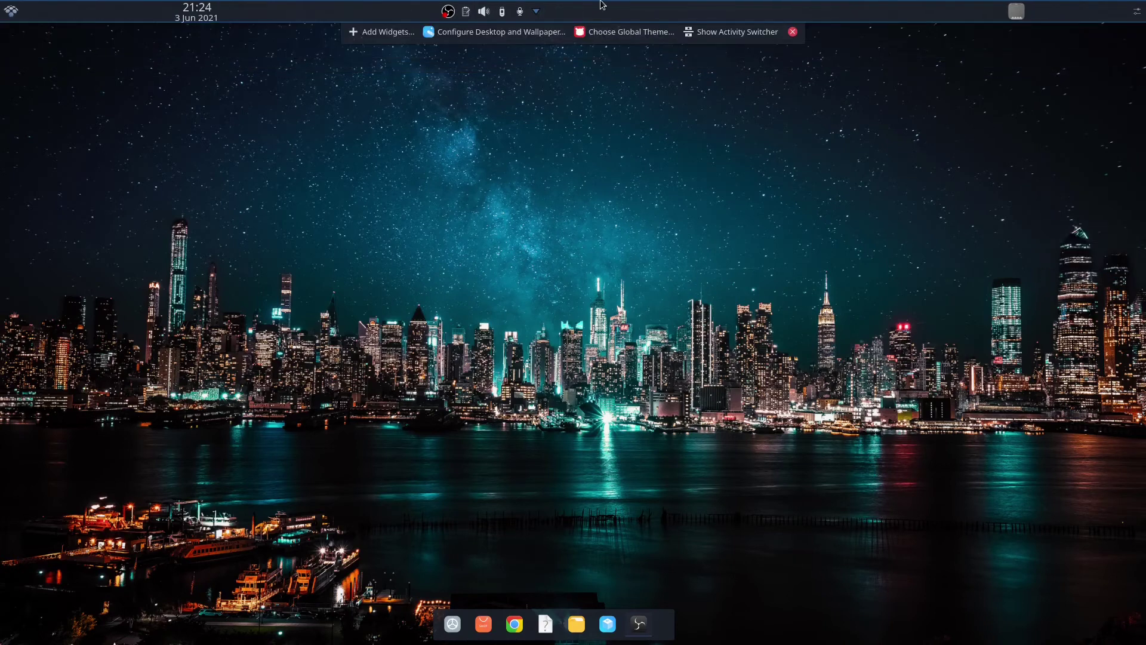
Set the top panel's alignment to Right.
left_click(503, 8)
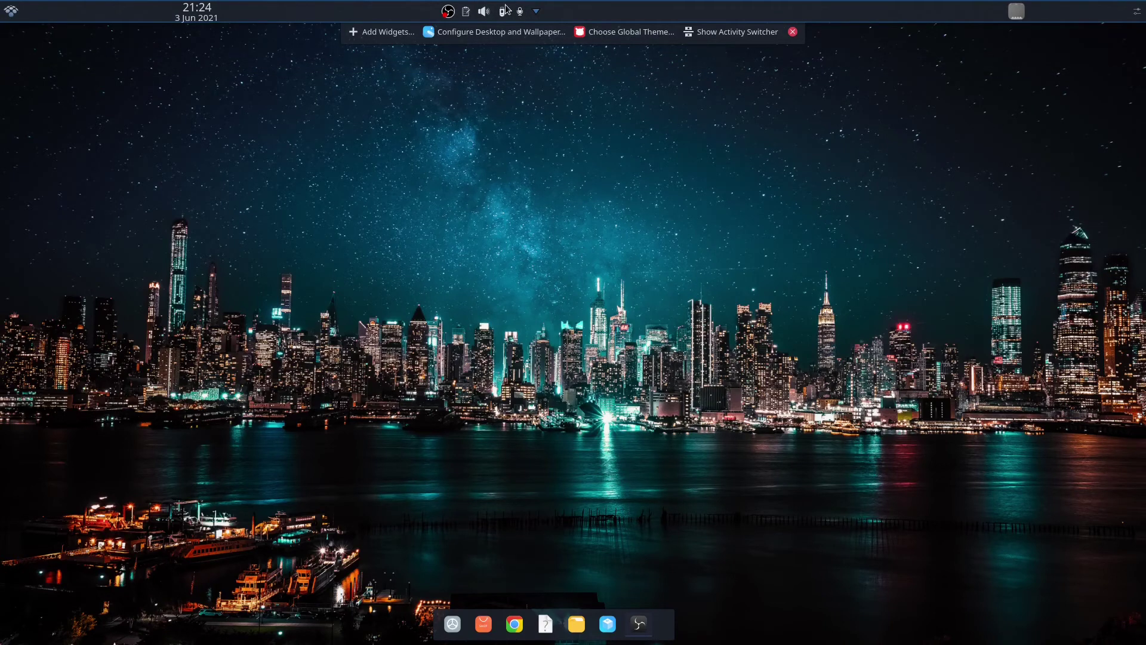
right_click(641, 14)
left_click(673, 62)
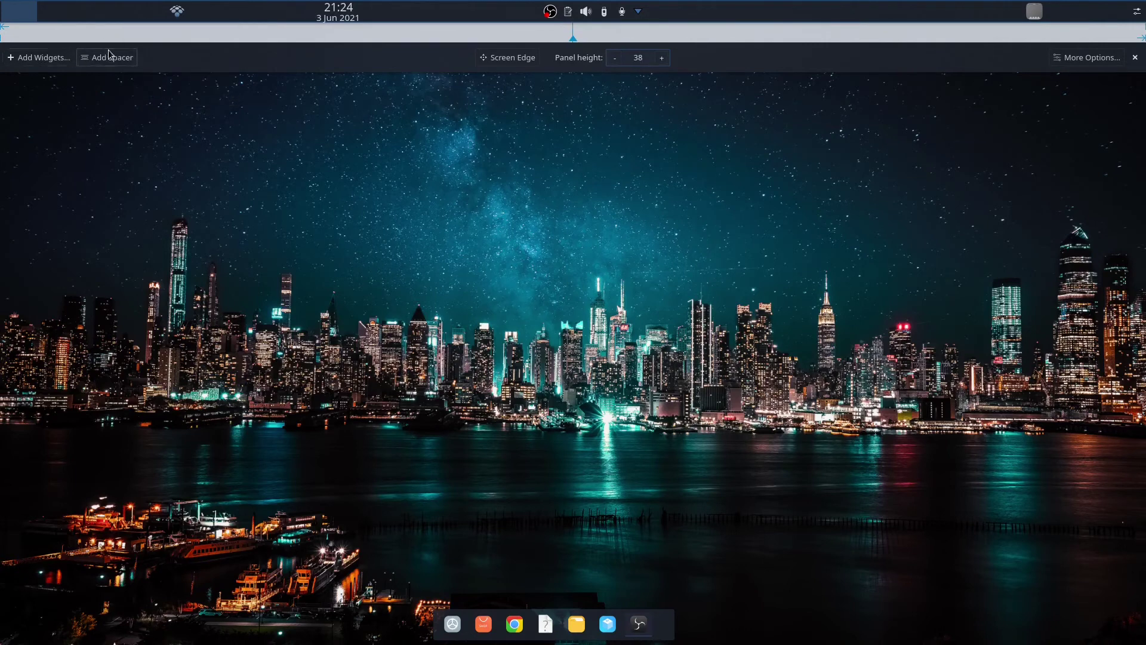
mouse_move(614, 17)
left_click_drag(617, 16, 1093, 36)
left_click(1085, 59)
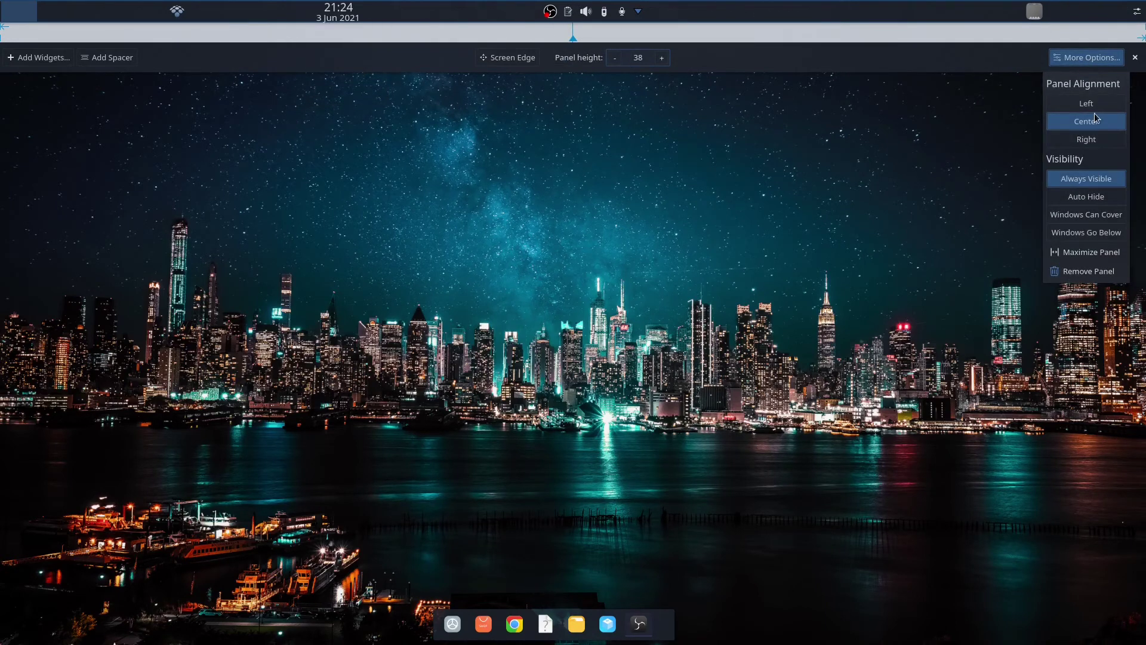
left_click(1094, 138)
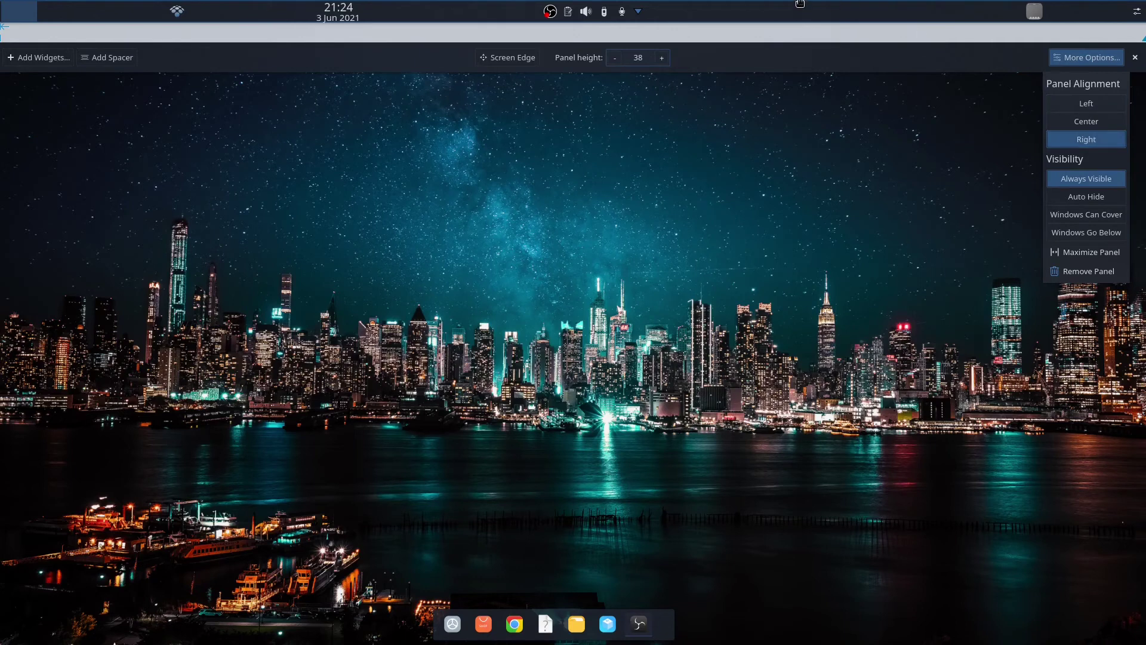
Move the Digital Clock past the system tray and out of the top panel onto the desktop.
mouse_move(331, 13)
left_click_drag(622, 11, 1086, 33)
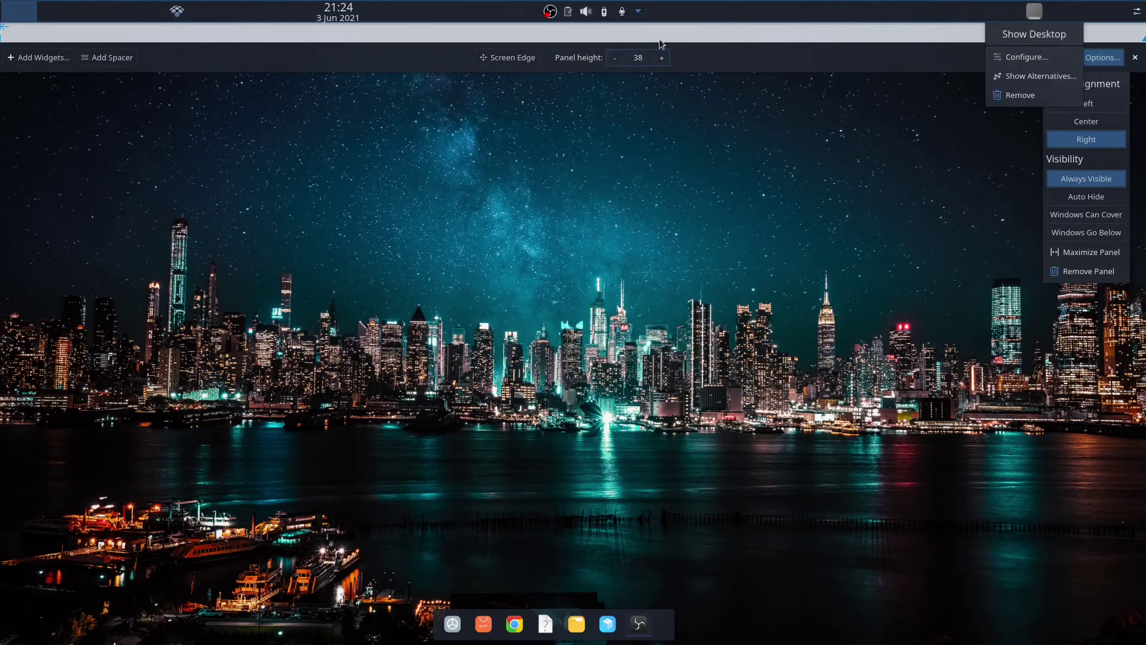
left_click_drag(332, 16, 767, 60)
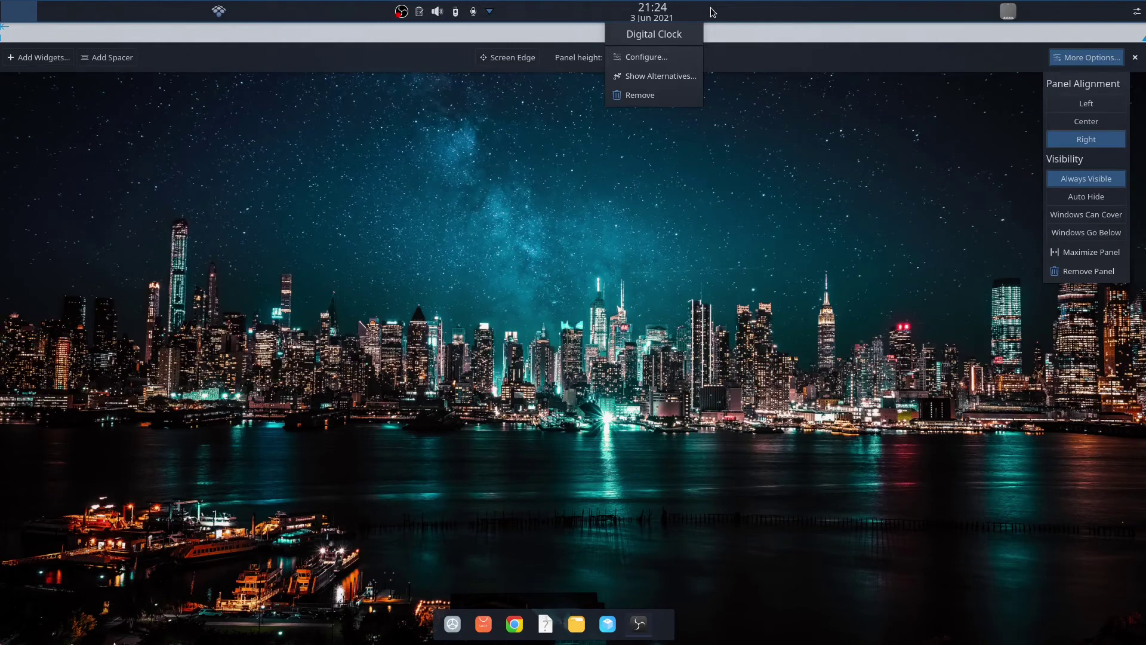
left_click_drag(712, 11, 564, 61)
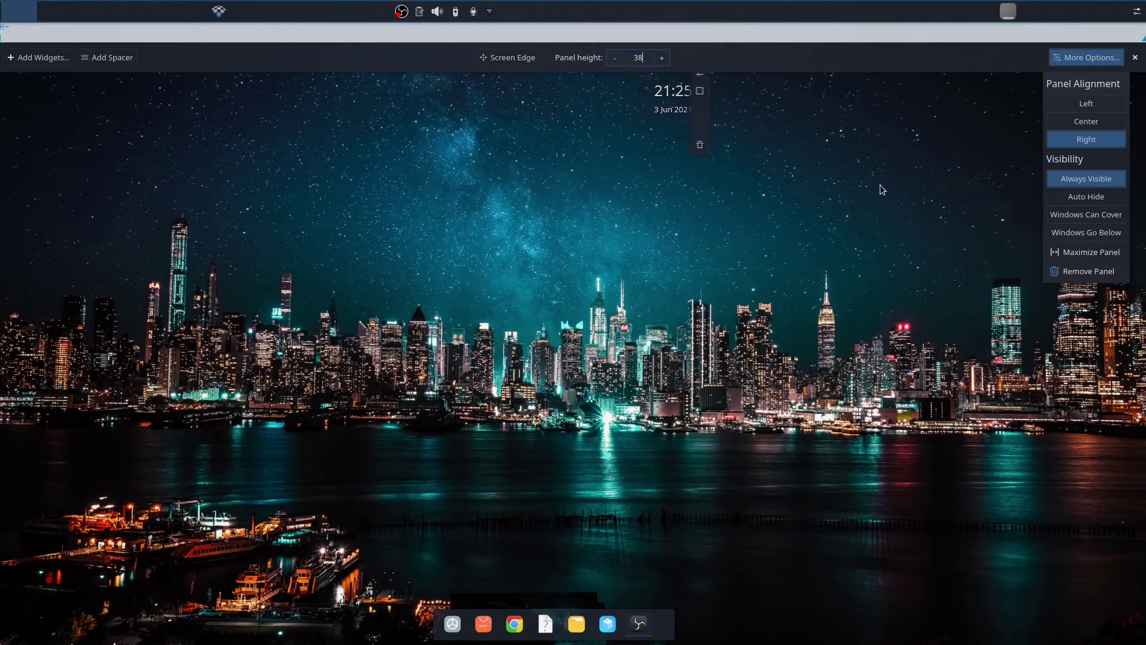
Remove the top panel and add a new Default Panel to the desktop.
left_click(1095, 278)
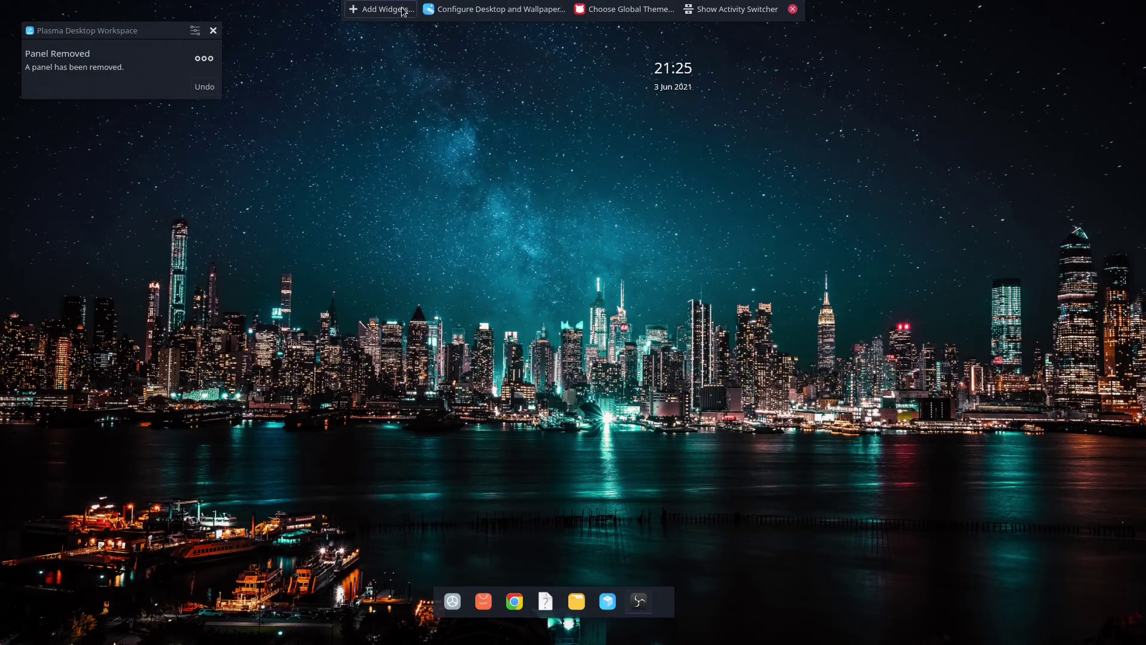
right_click(221, 26)
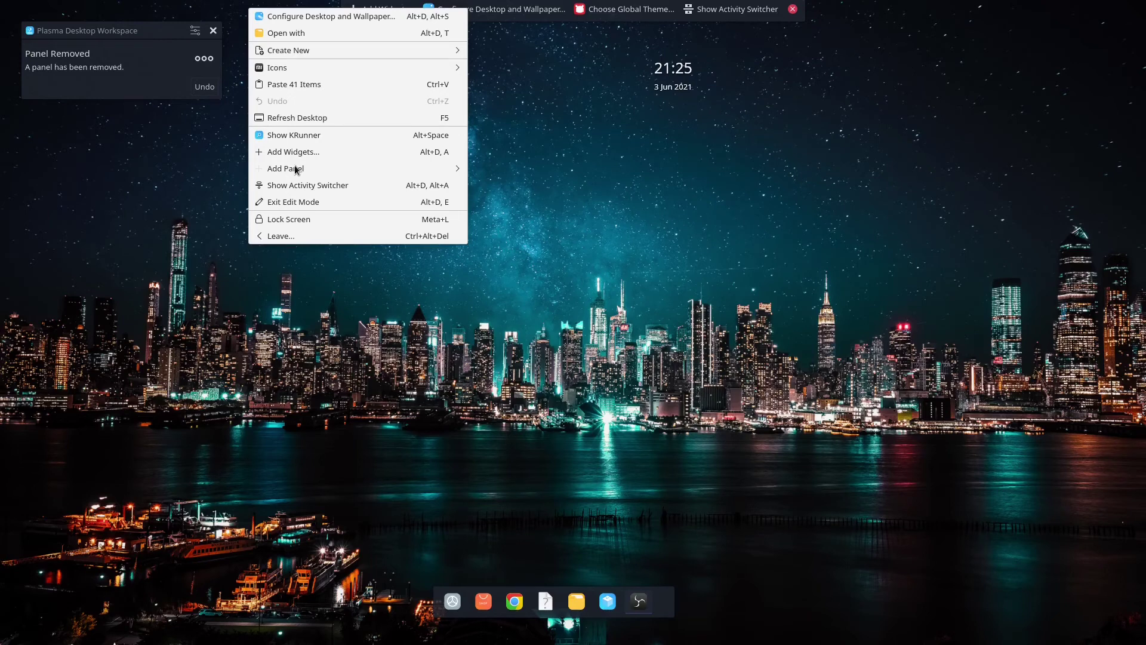
mouse_move(300, 172)
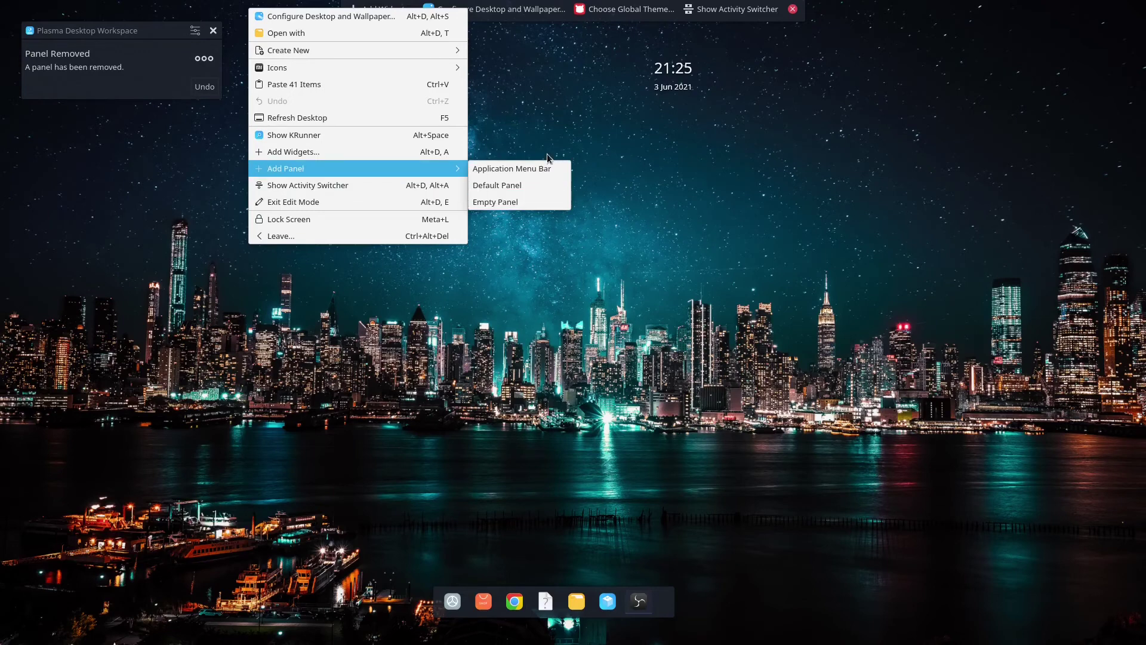
left_click(521, 182)
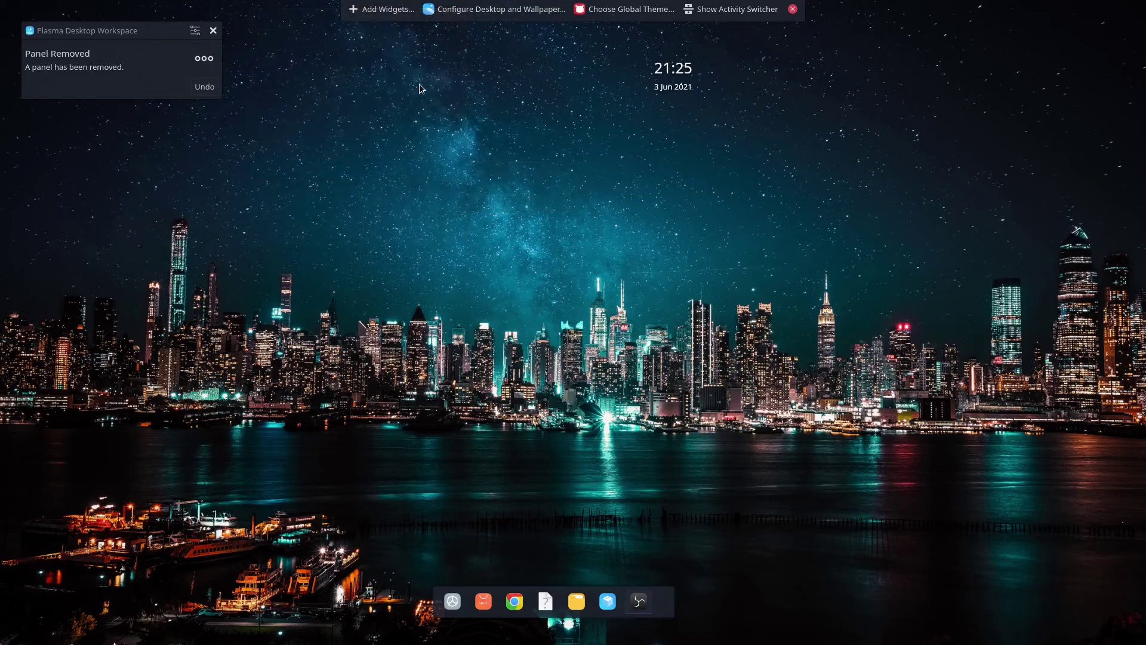
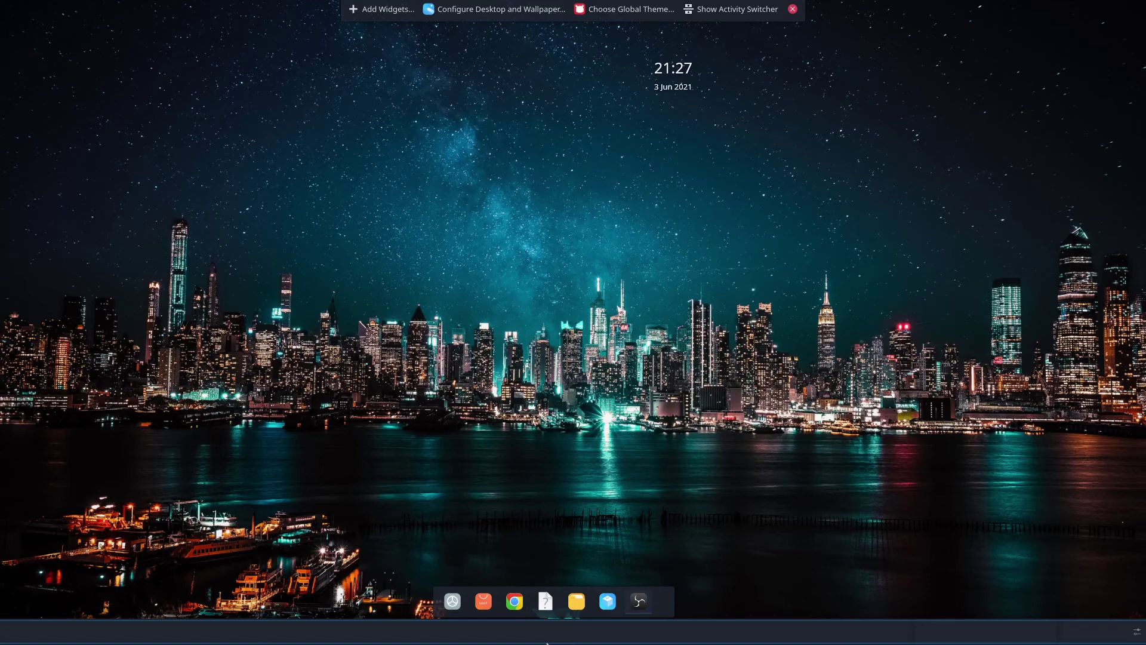
Review the new default panel's alignment and visibility options without changing them.
right_click(920, 626)
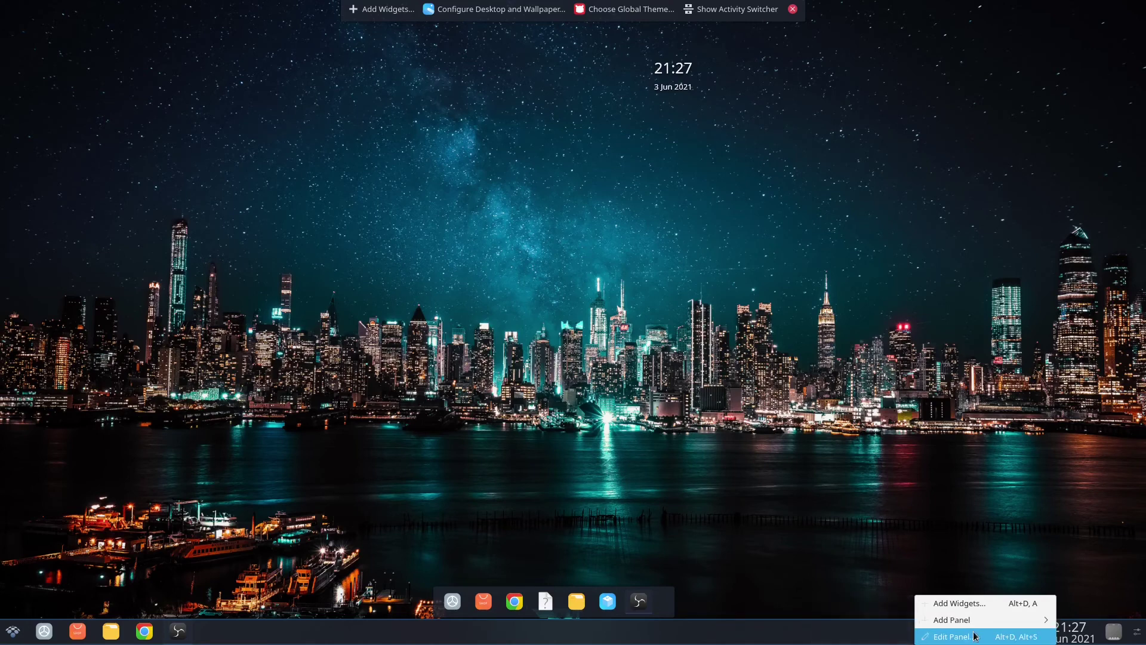
left_click(951, 636)
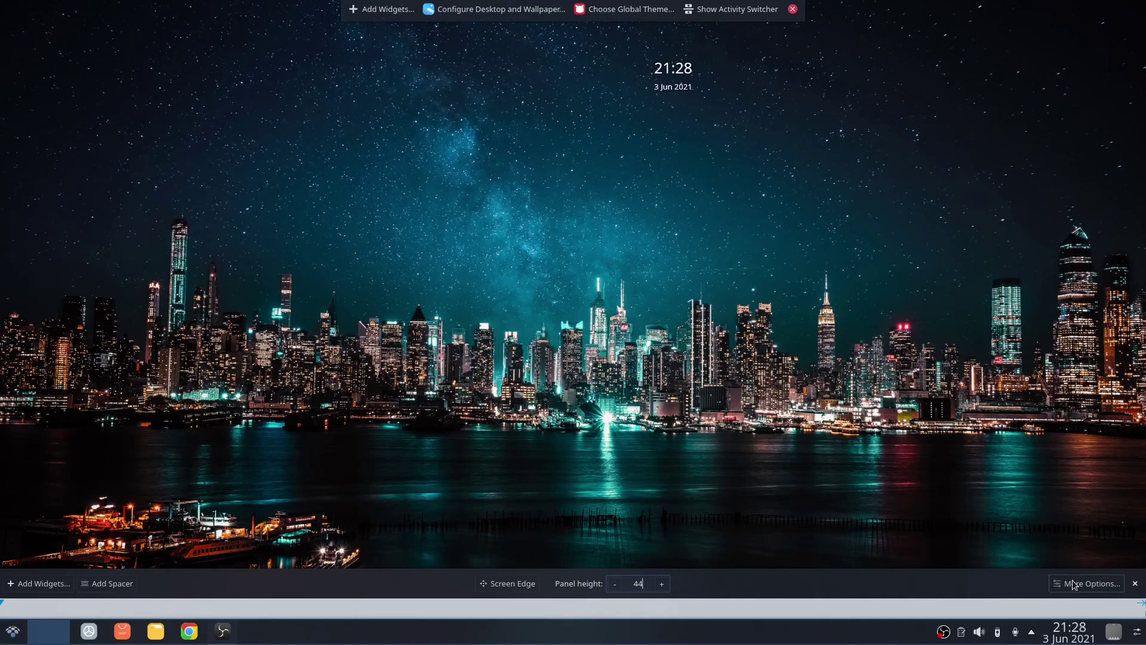
left_click(1072, 584)
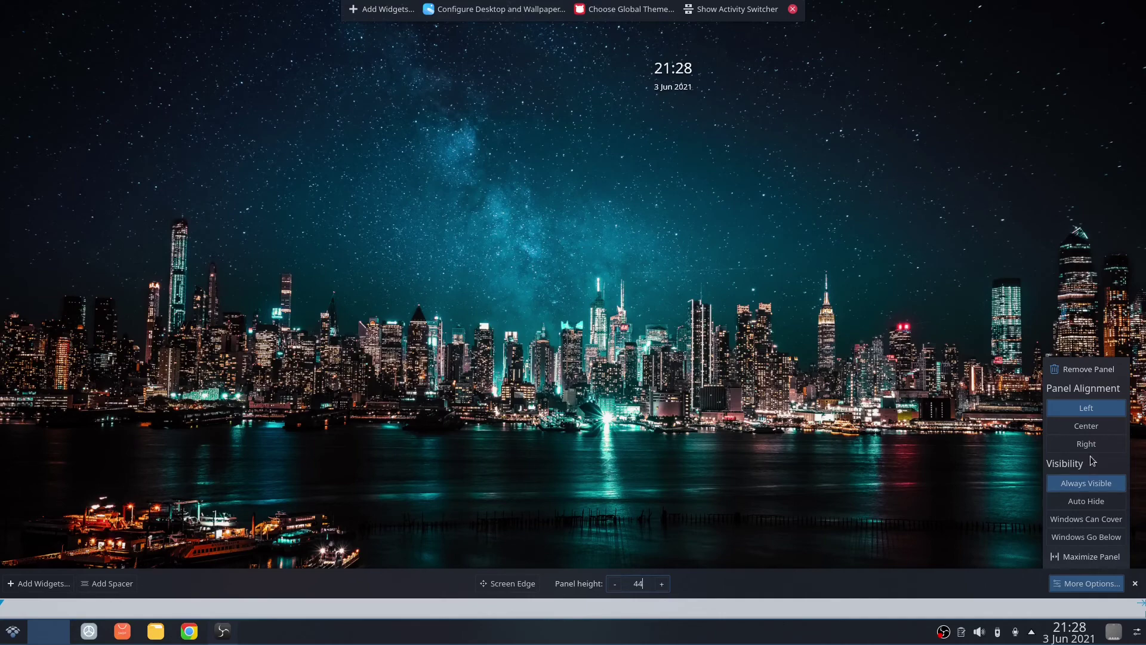
right_click(965, 419)
left_click(861, 494)
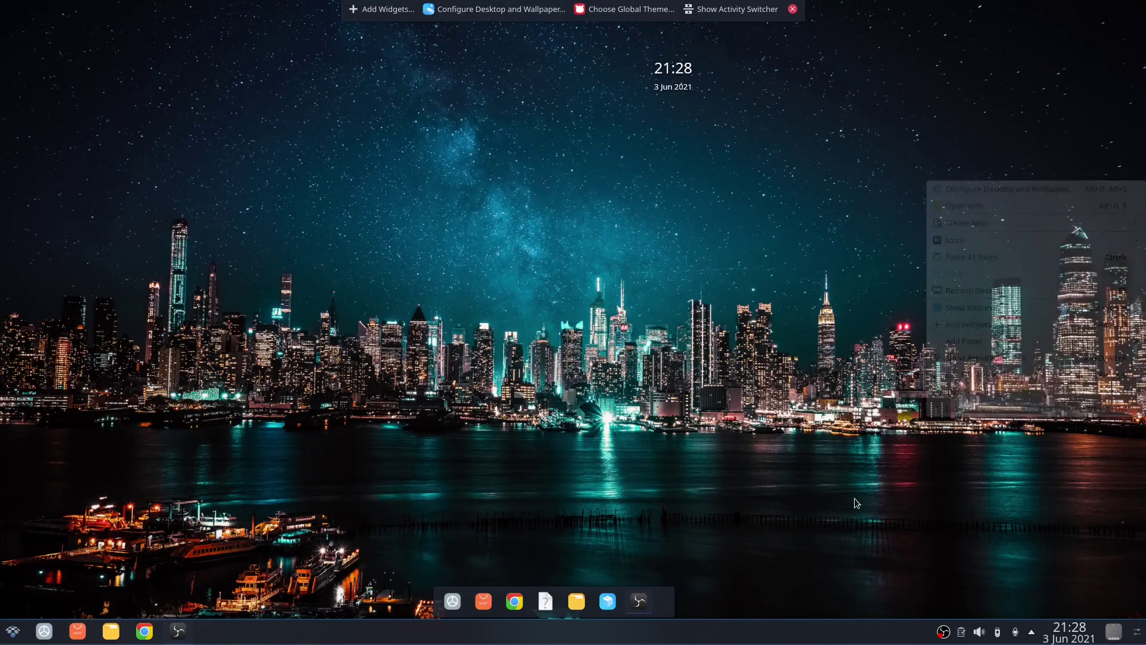
Move the new default panel to the top screen edge and leave panel editing.
right_click(649, 630)
left_click(687, 610)
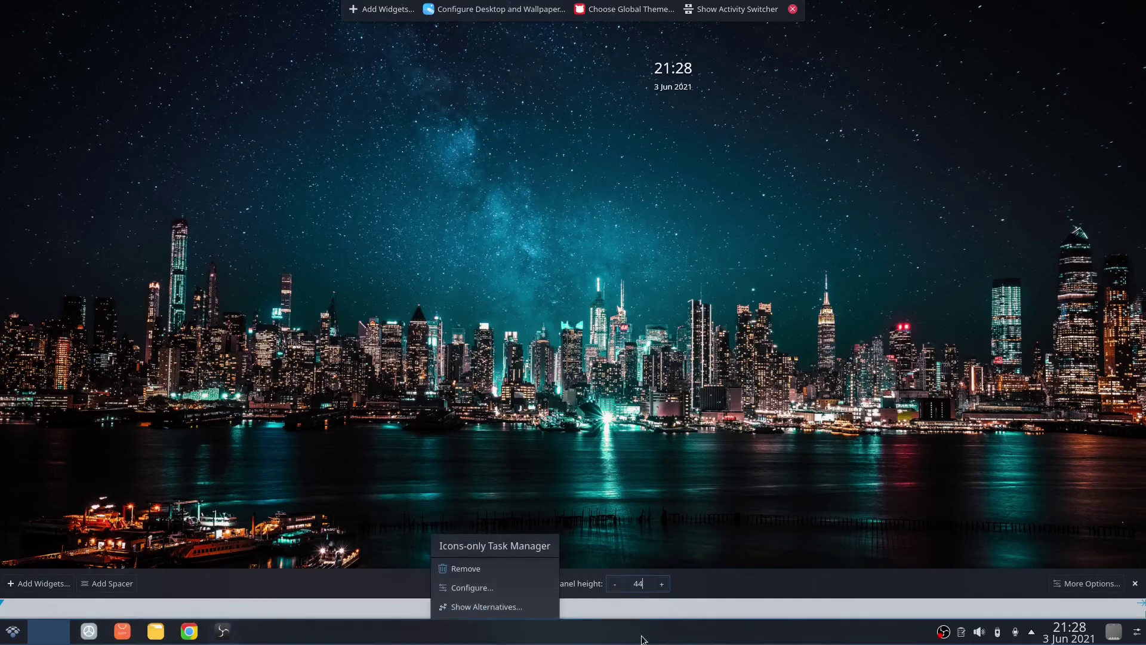
right_click(666, 631)
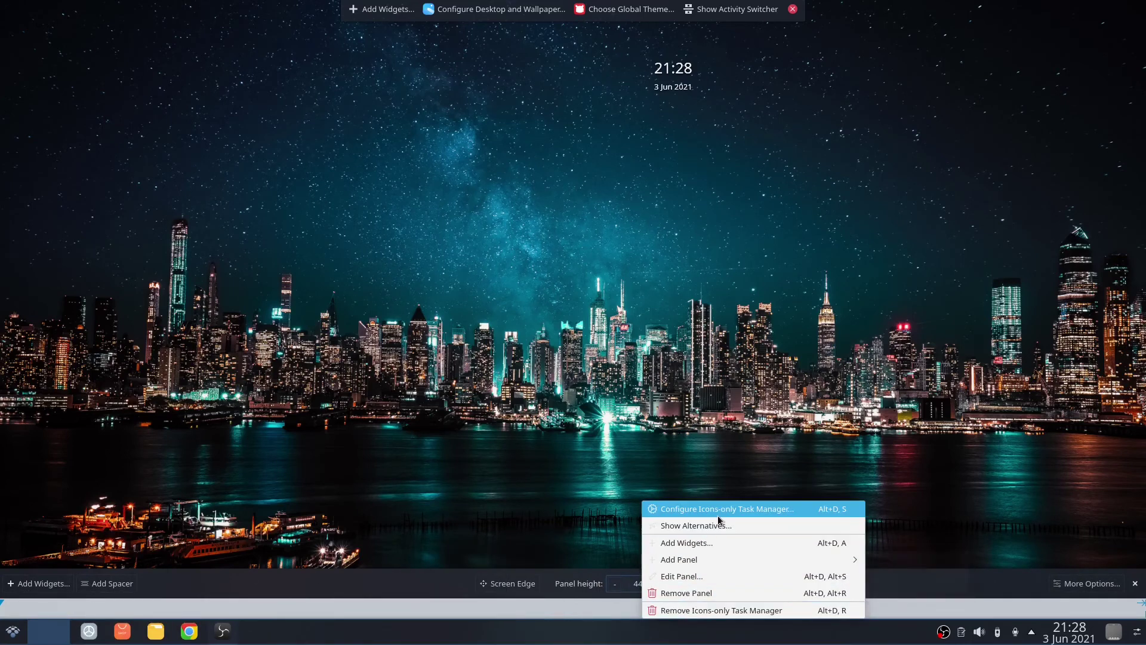
left_click(716, 633)
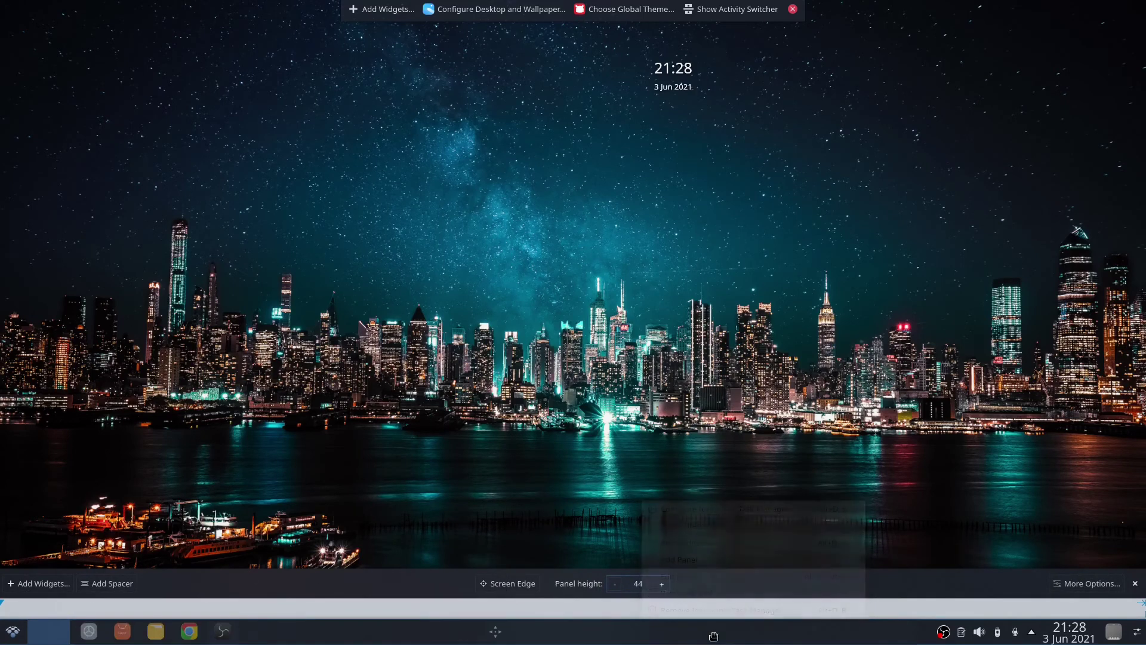
right_click(716, 634)
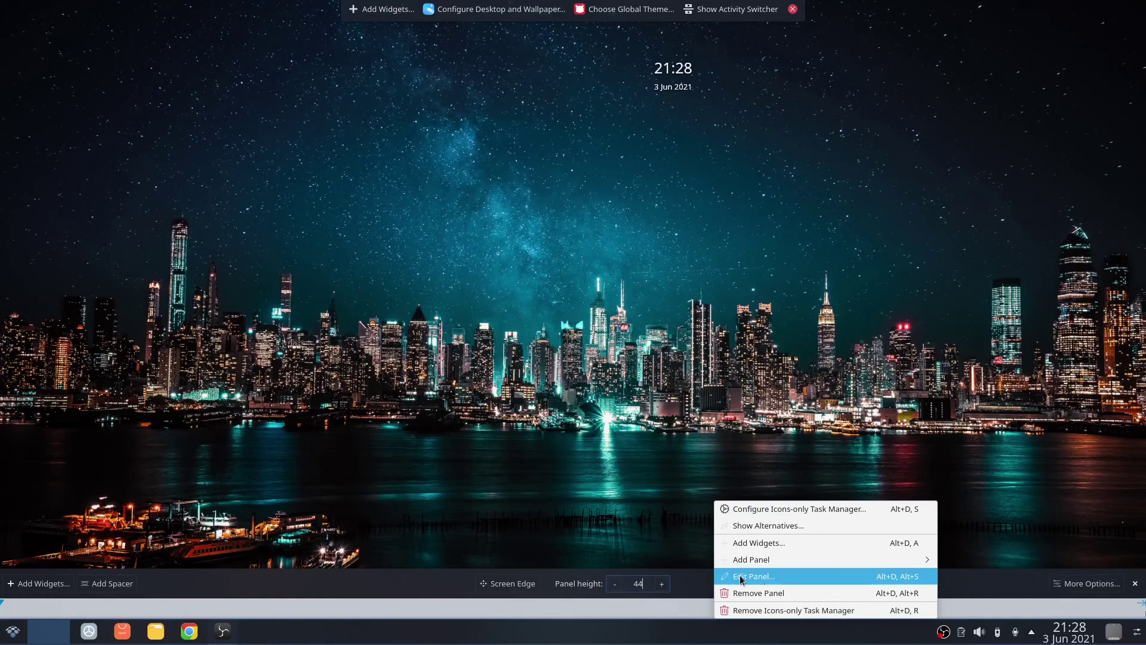
left_click(689, 589)
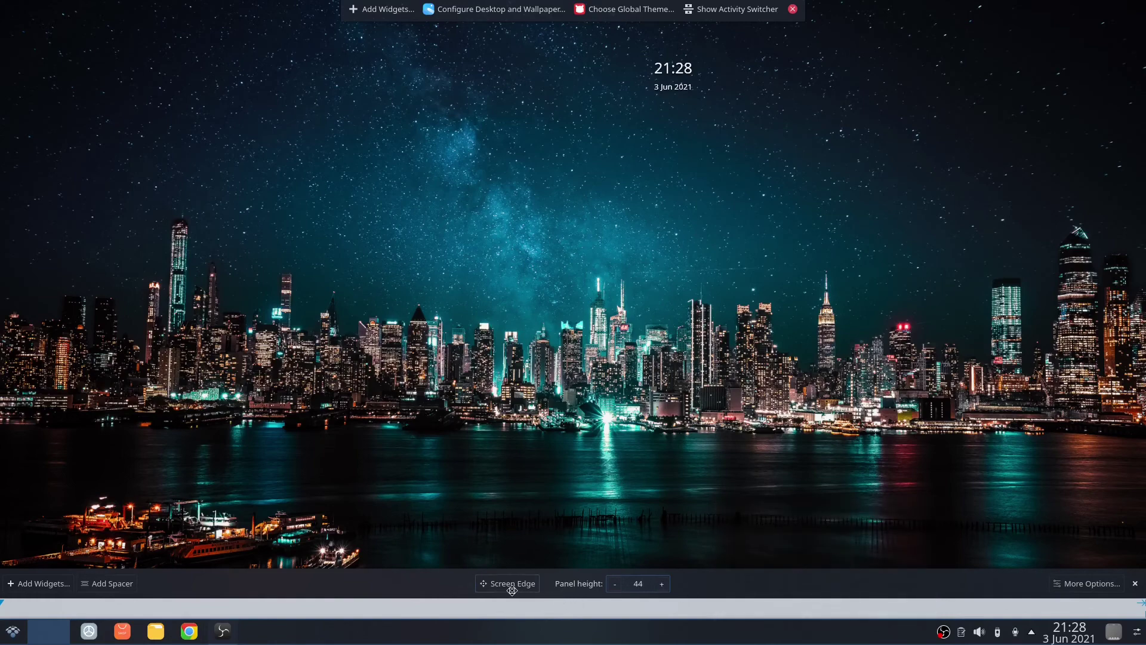
left_click_drag(512, 584, 526, 52)
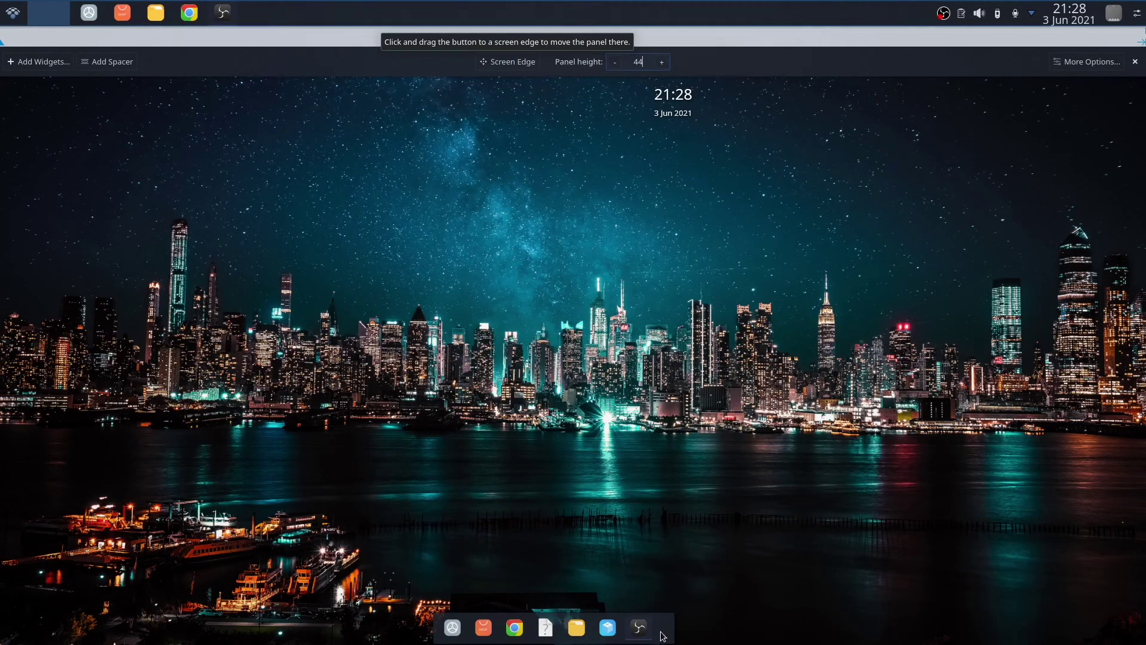
left_click(615, 211)
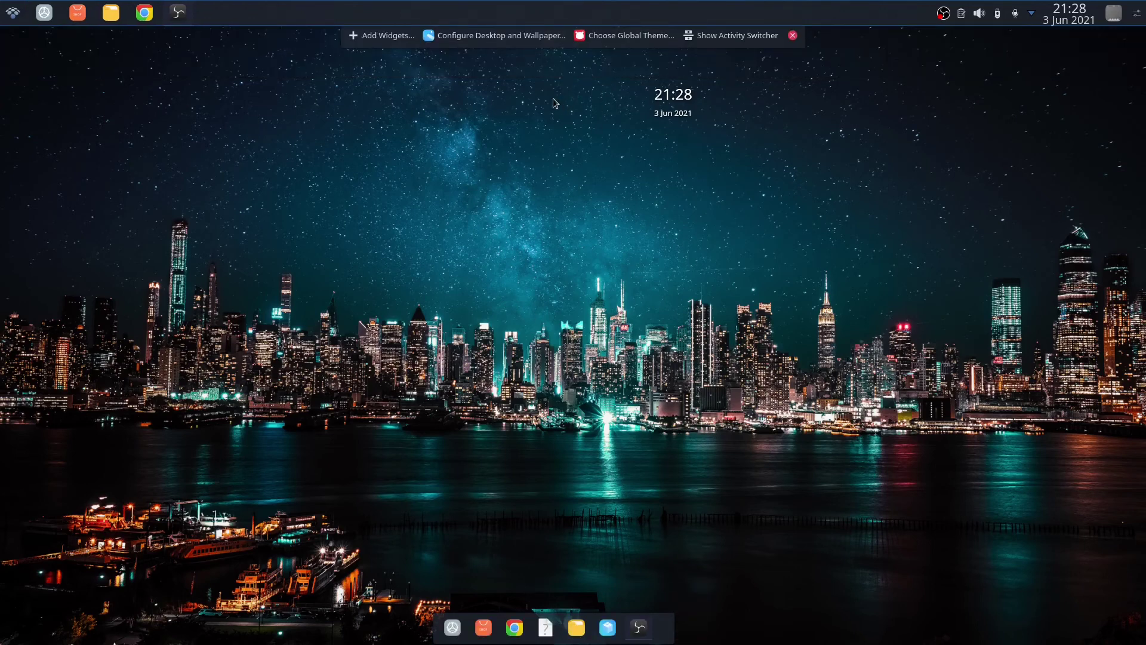
Review the Appearance, Behavior, Keyboard Shortcuts and About pages of the top panel's Icons-only Task Manager settings without changing them.
right_click(452, 16)
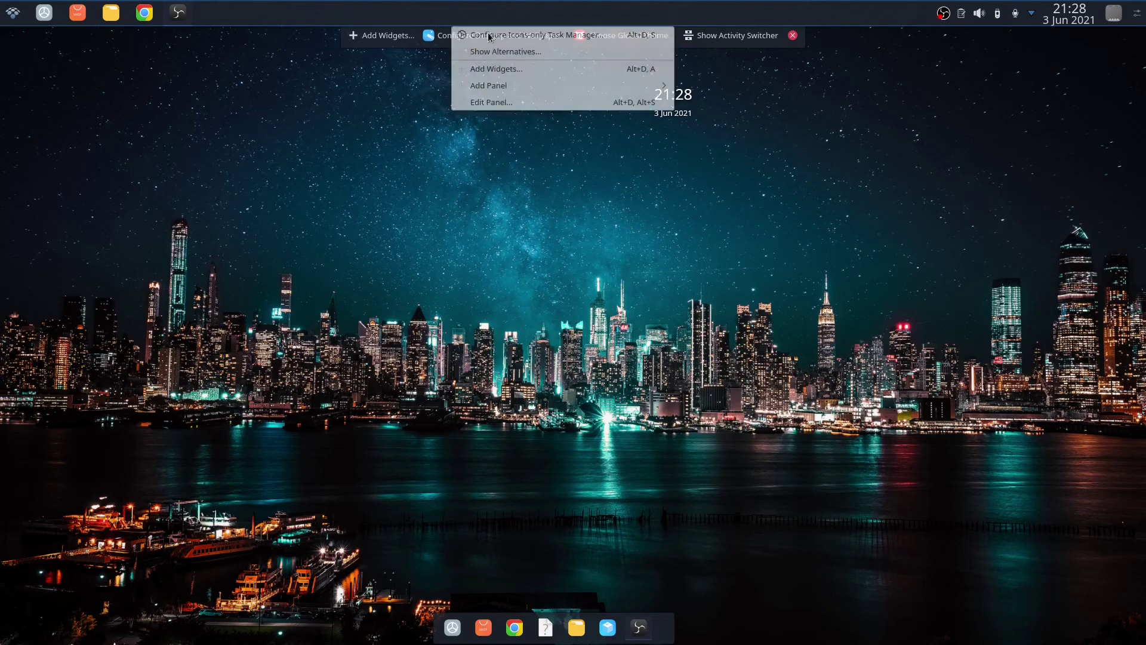
left_click(469, 102)
mouse_move(229, 12)
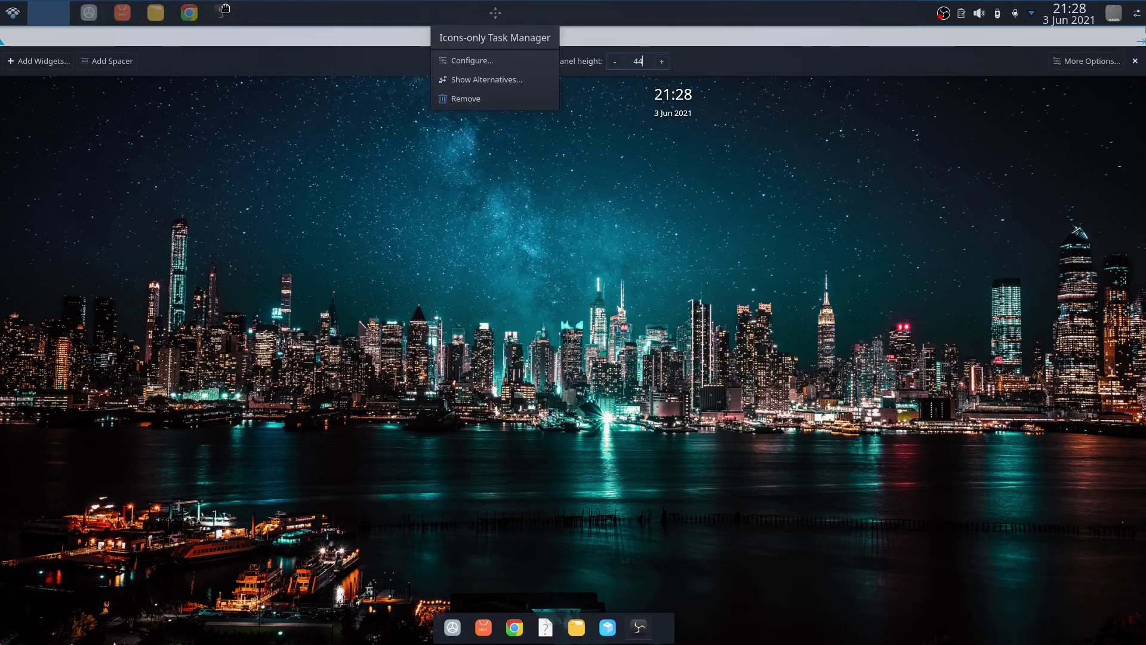
left_click(466, 60)
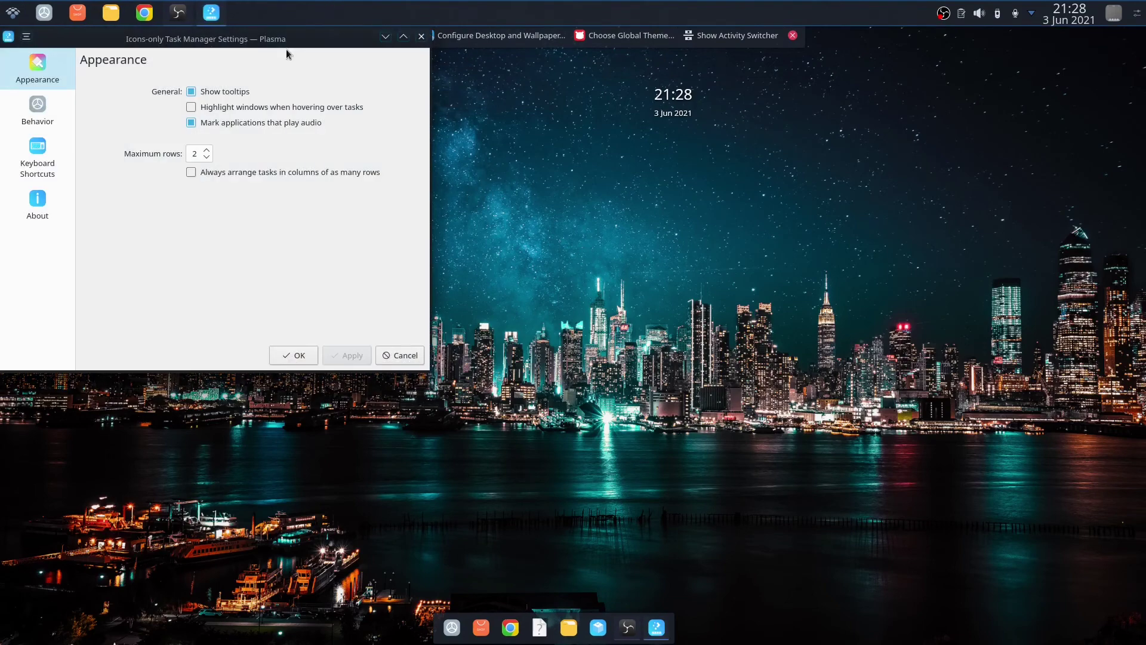
left_click(47, 102)
left_click_drag(229, 43, 401, 87)
left_click(215, 206)
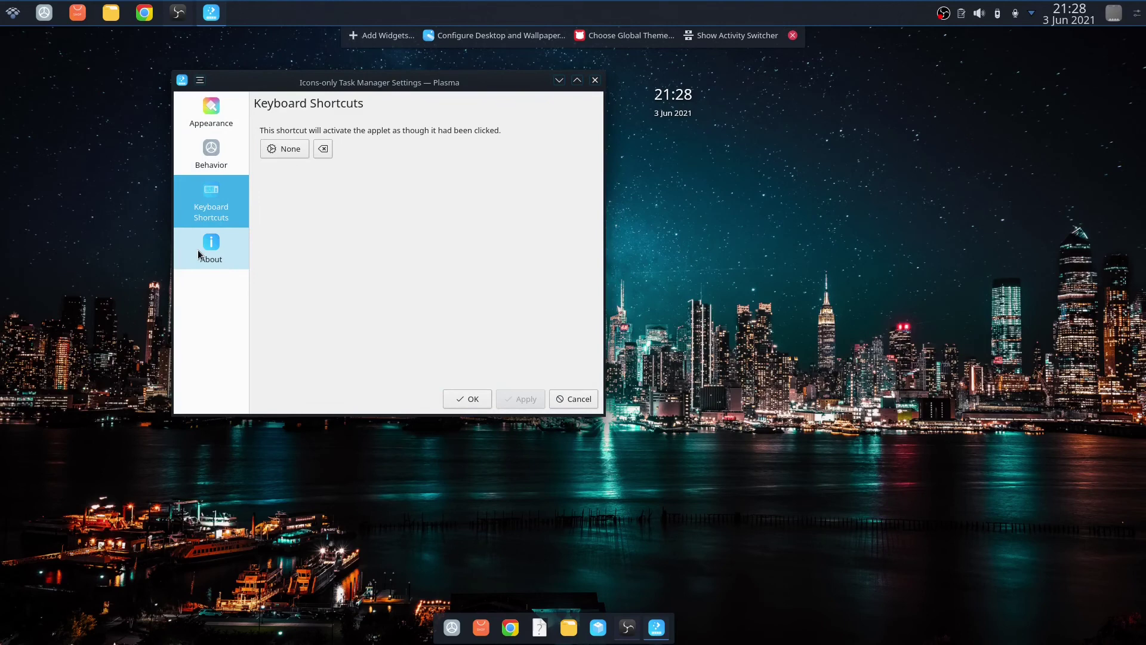
left_click(223, 119)
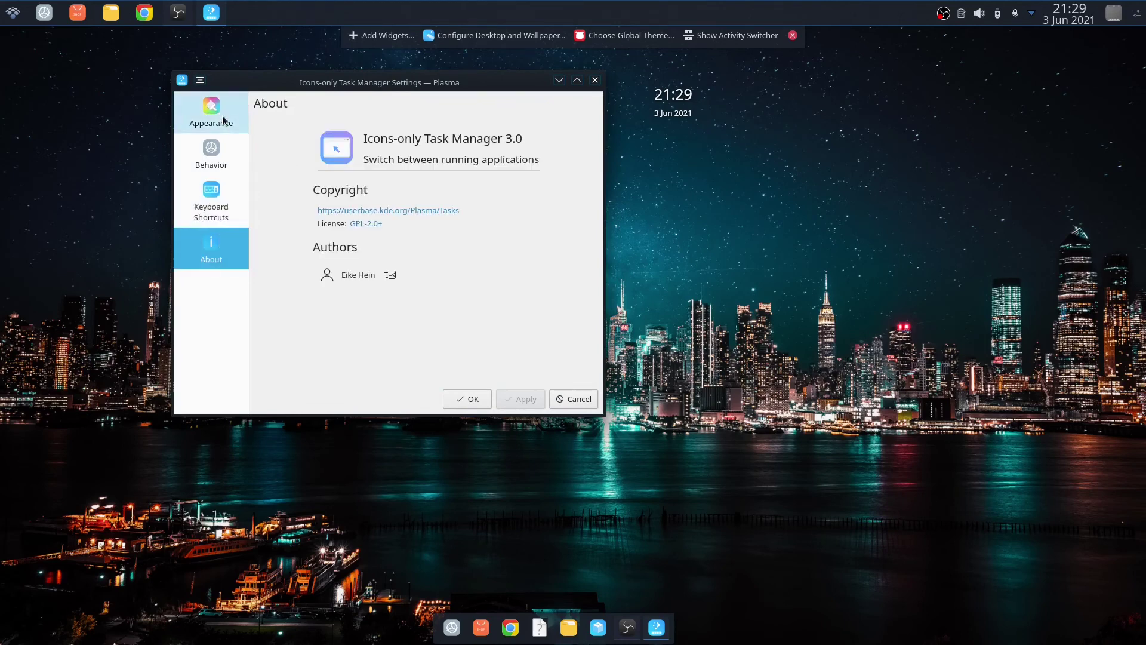
left_click(214, 154)
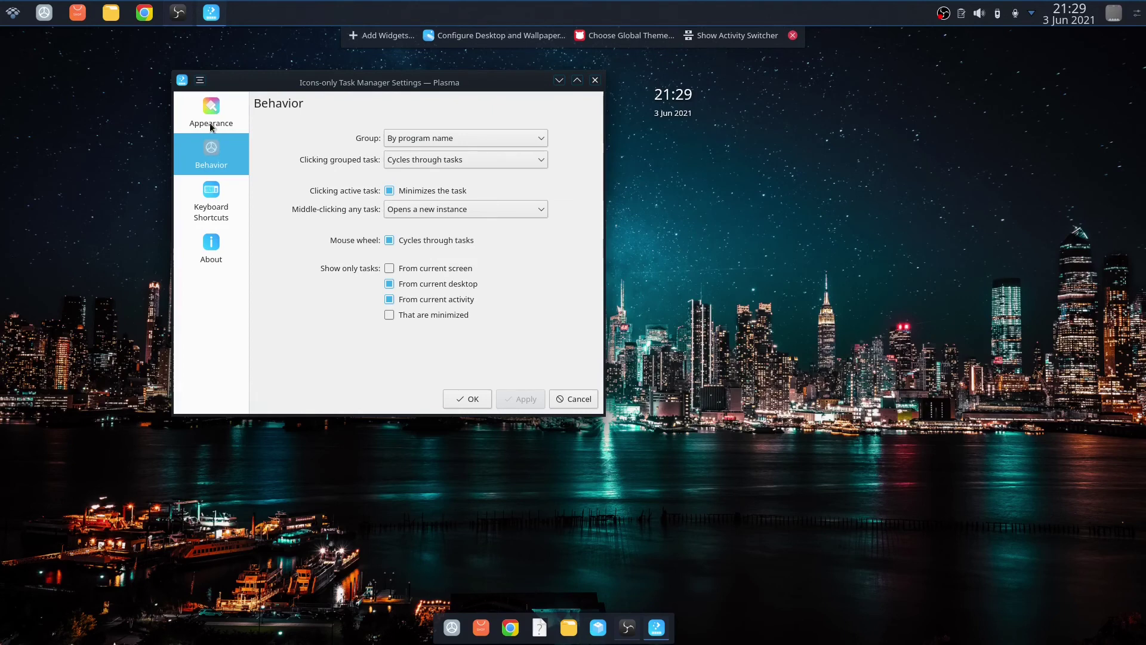
left_click(210, 126)
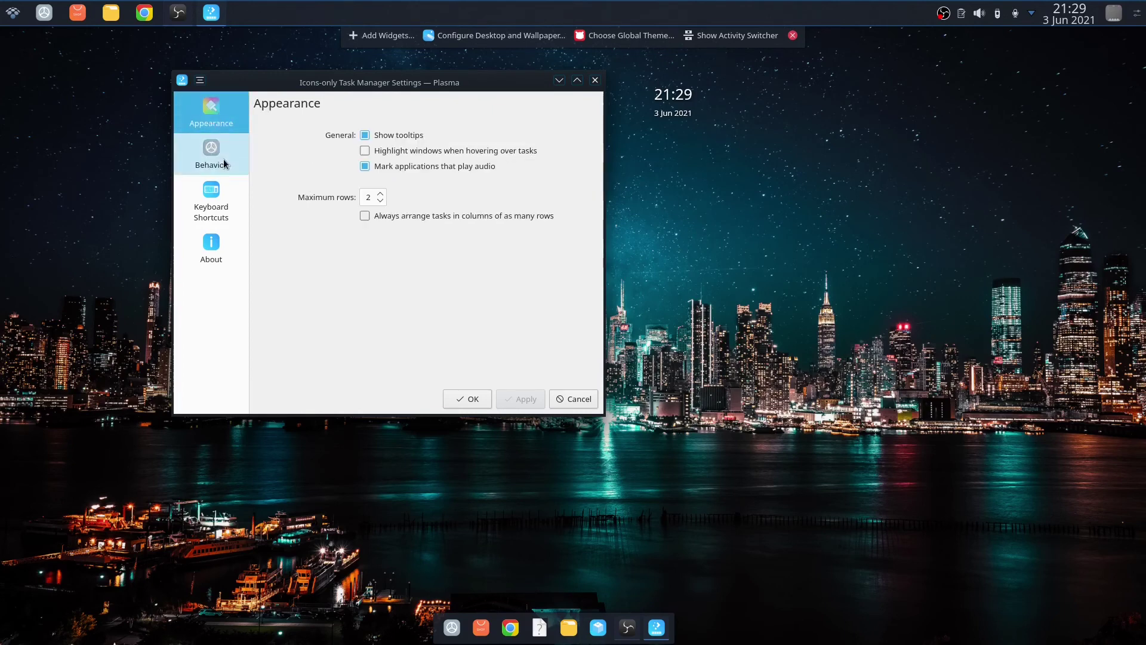
left_click(225, 160)
left_click(226, 127)
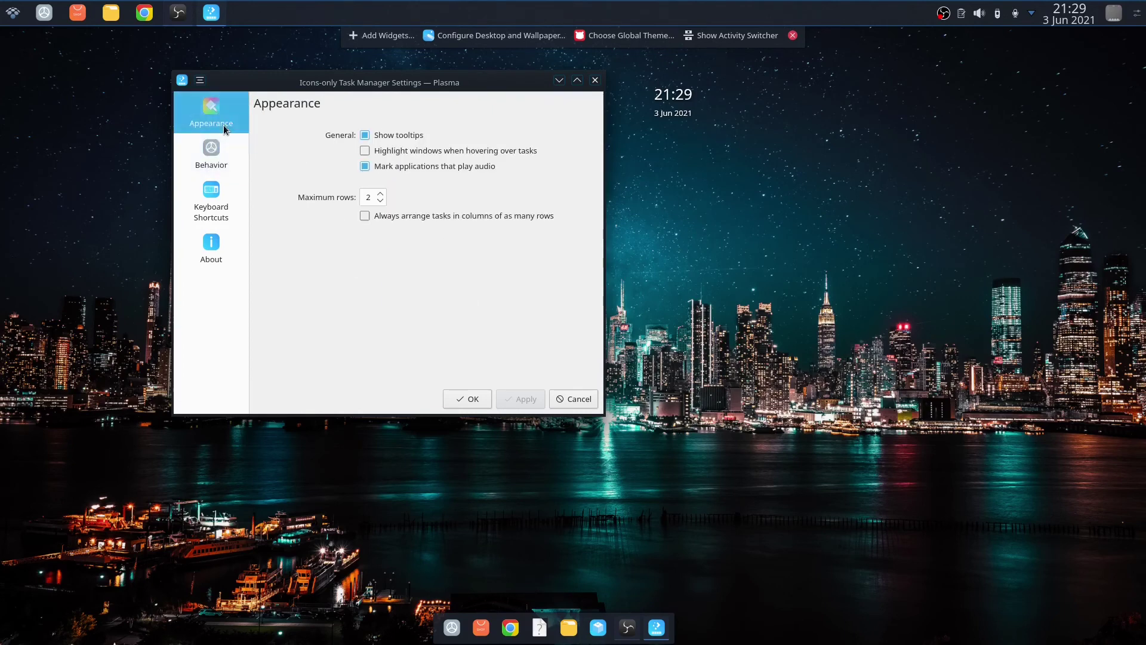
left_click(594, 81)
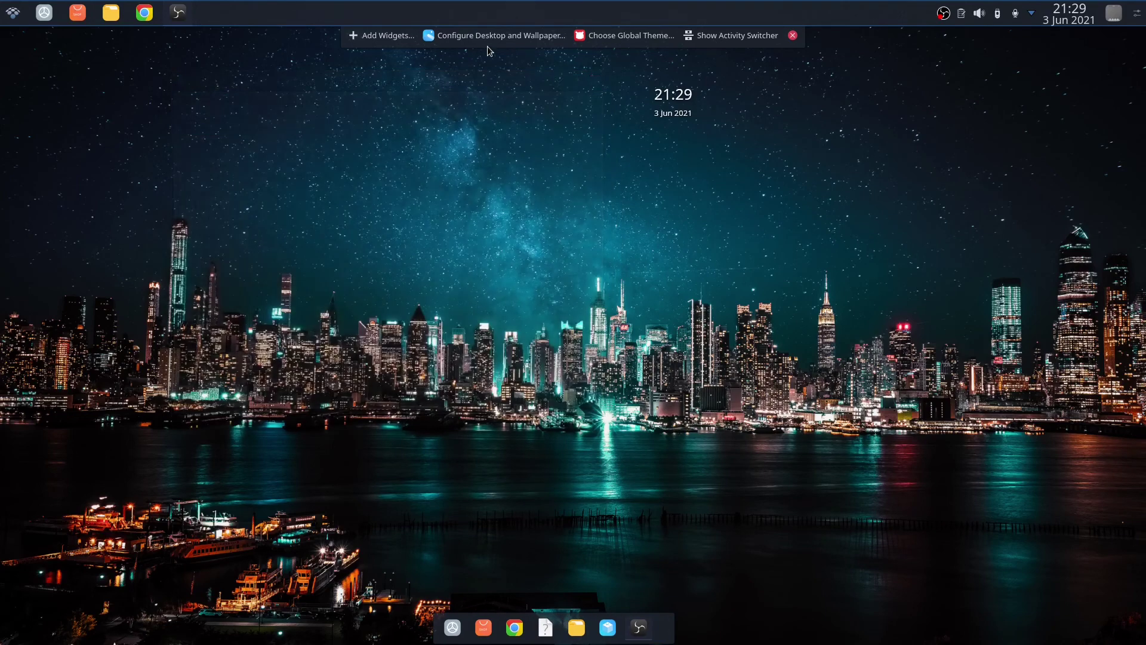
Unpin Google Chrome and the file manager from the top panel's task manager.
right_click(162, 21)
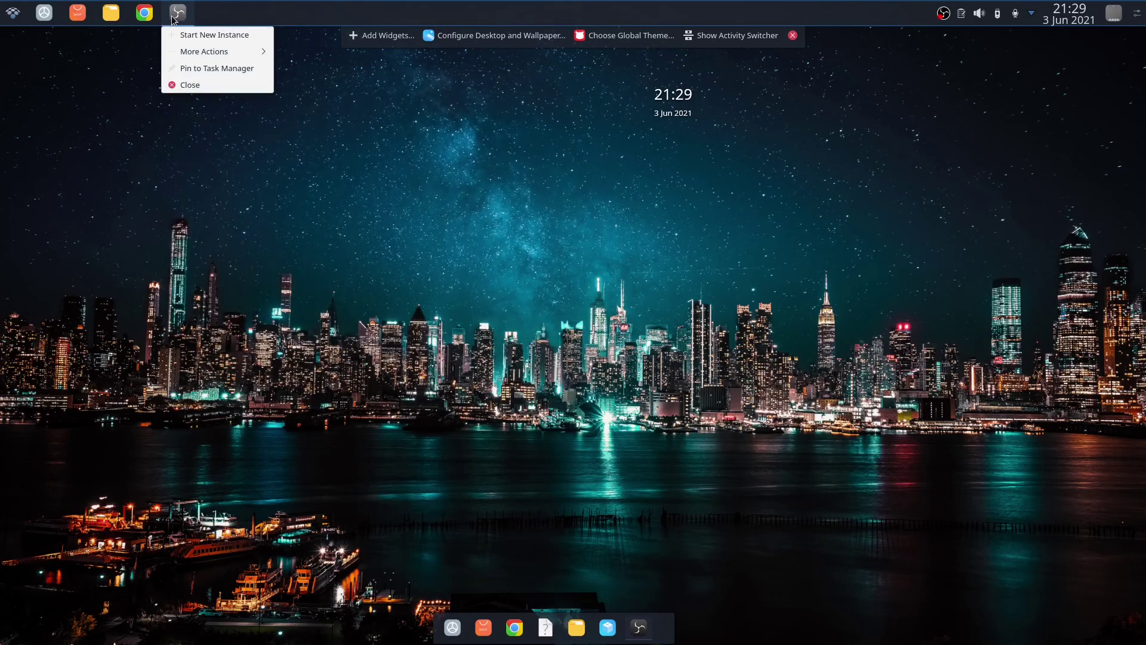
mouse_move(238, 60)
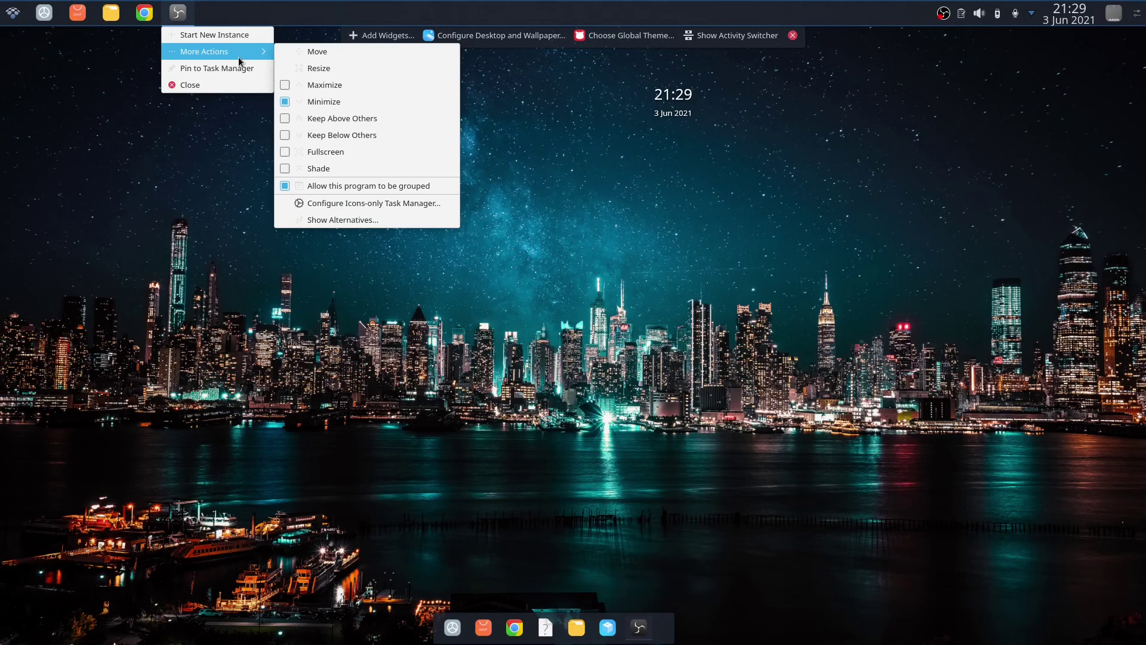
left_click(146, 13)
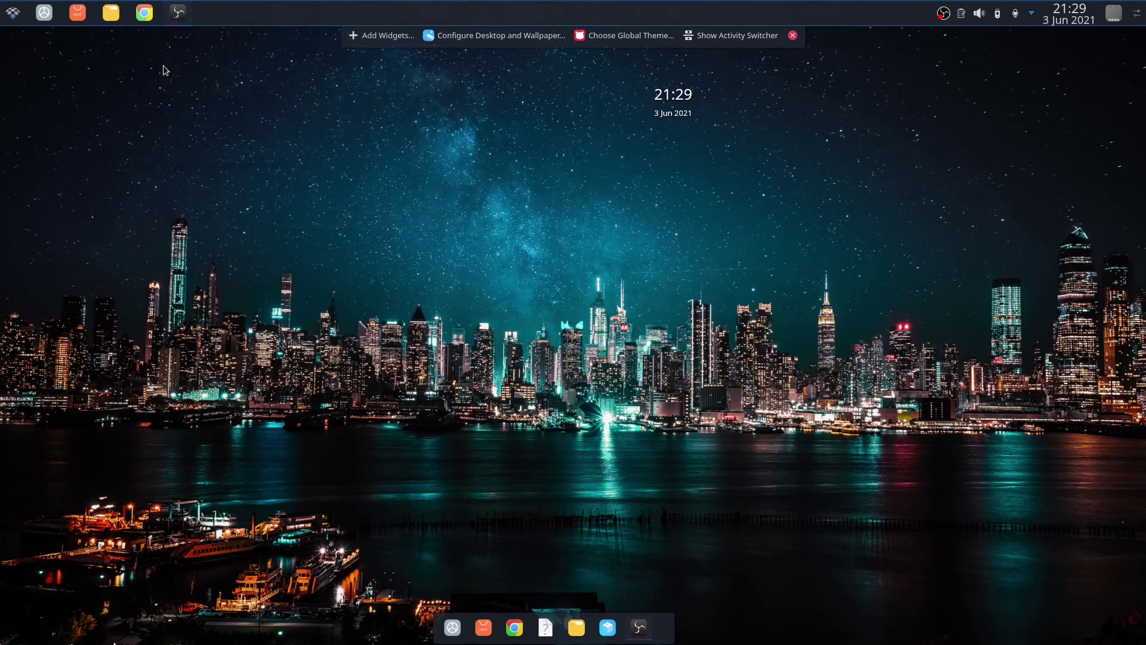
right_click(145, 13)
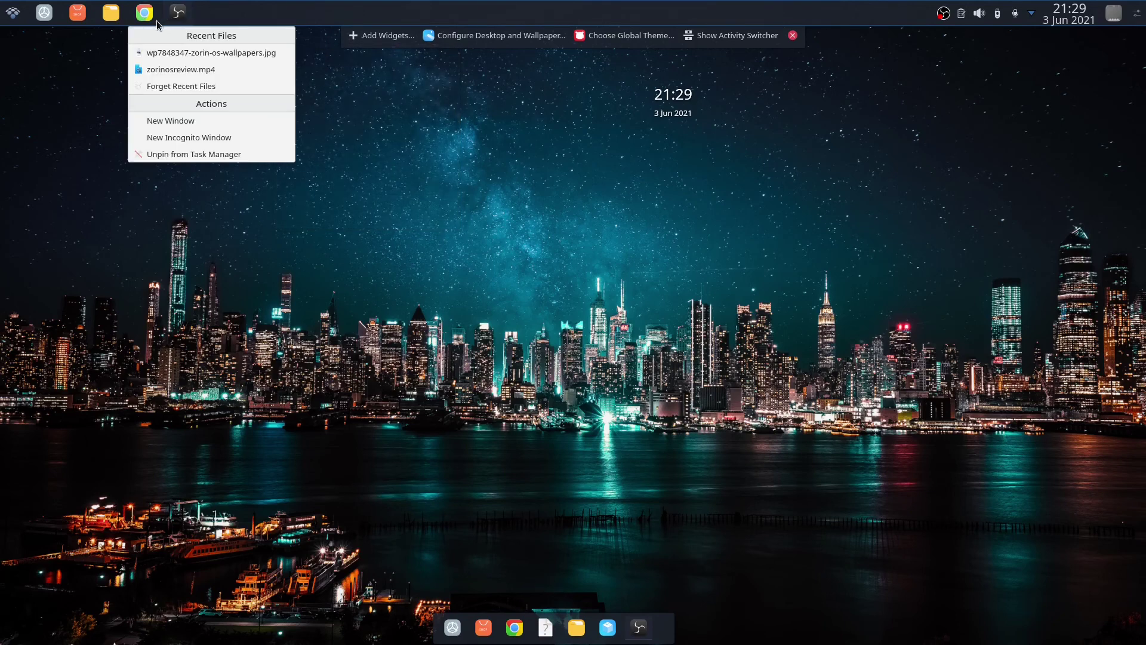
left_click(176, 152)
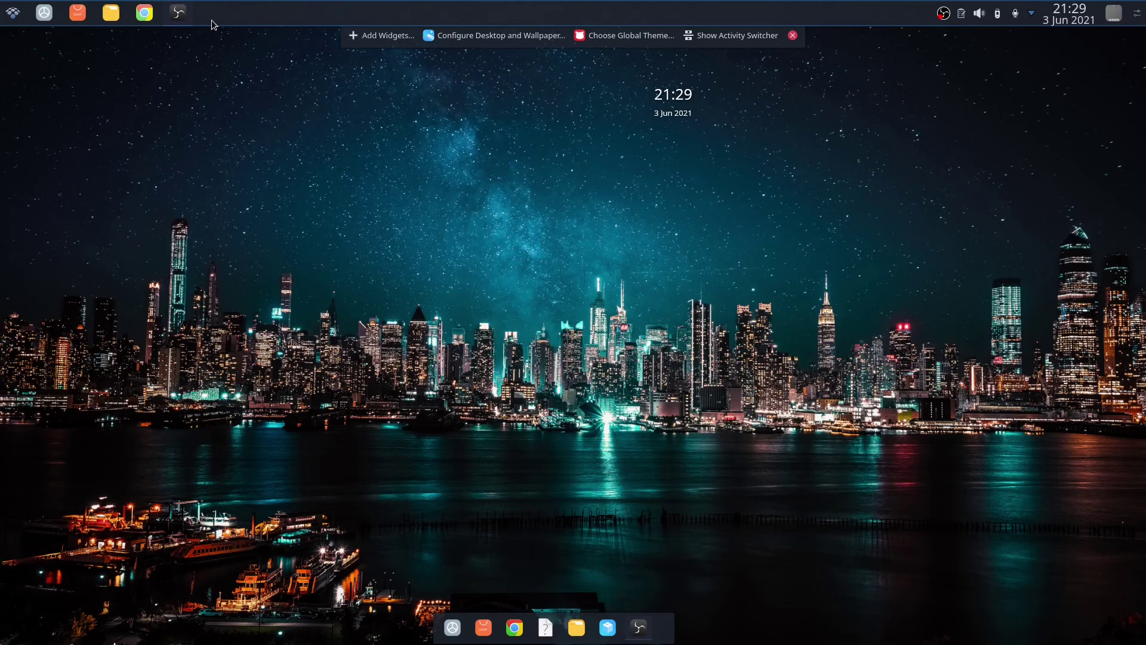
right_click(106, 15)
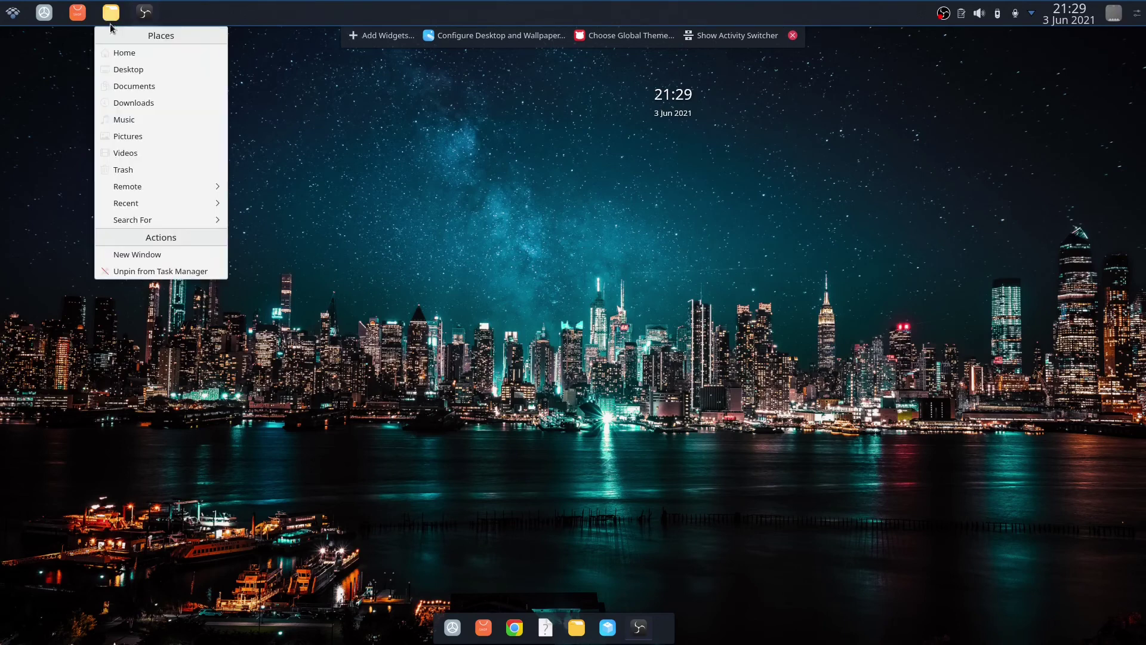
left_click(138, 262)
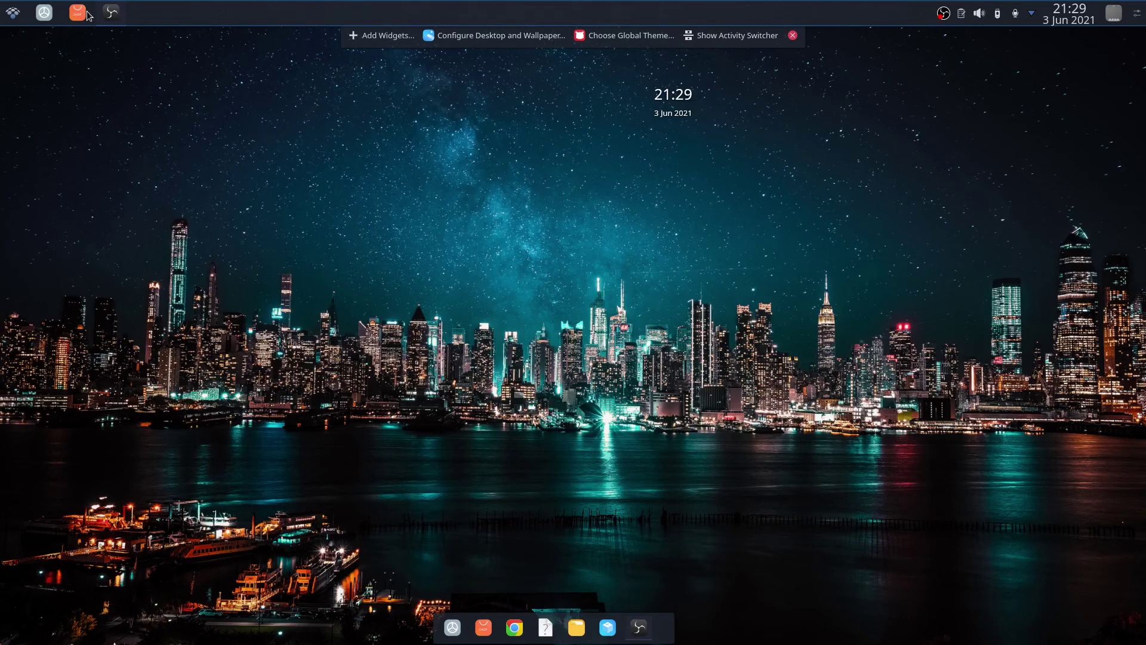
Unpin System Settings and the software store from the top panel's task manager.
right_click(45, 16)
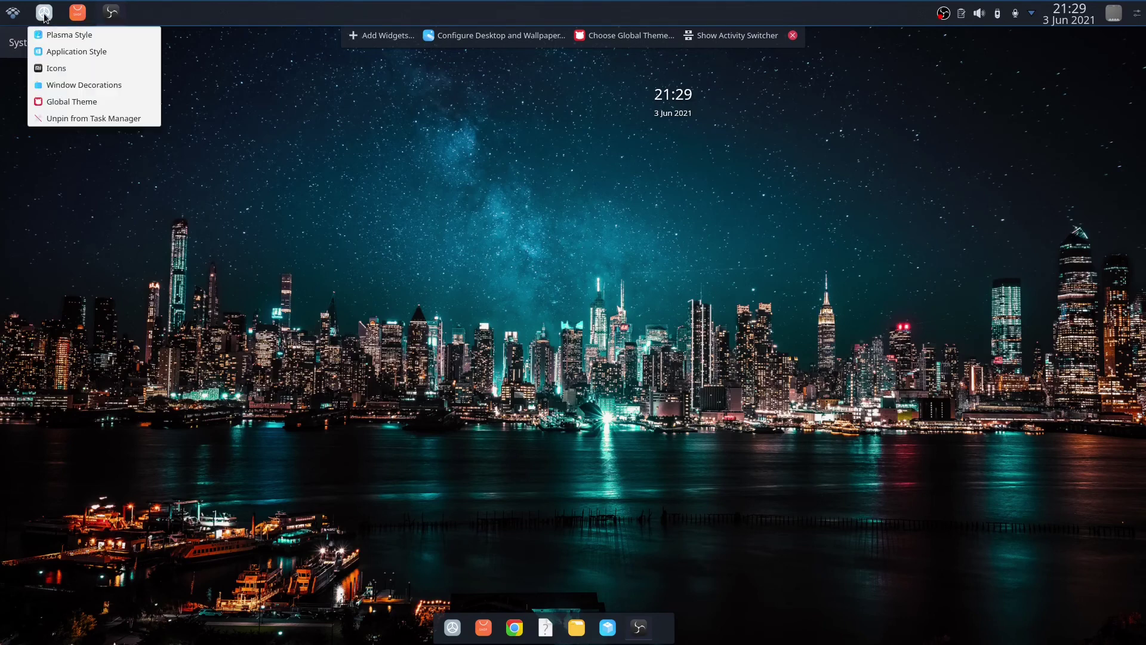
left_click(81, 118)
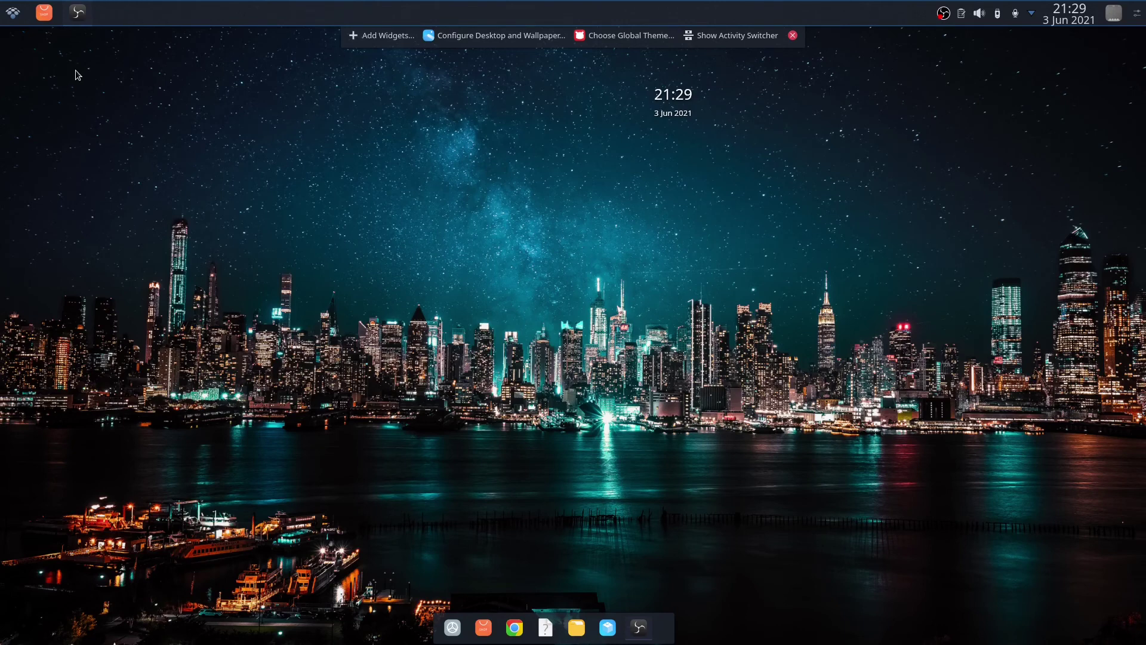
left_click(44, 12)
left_click(55, 53)
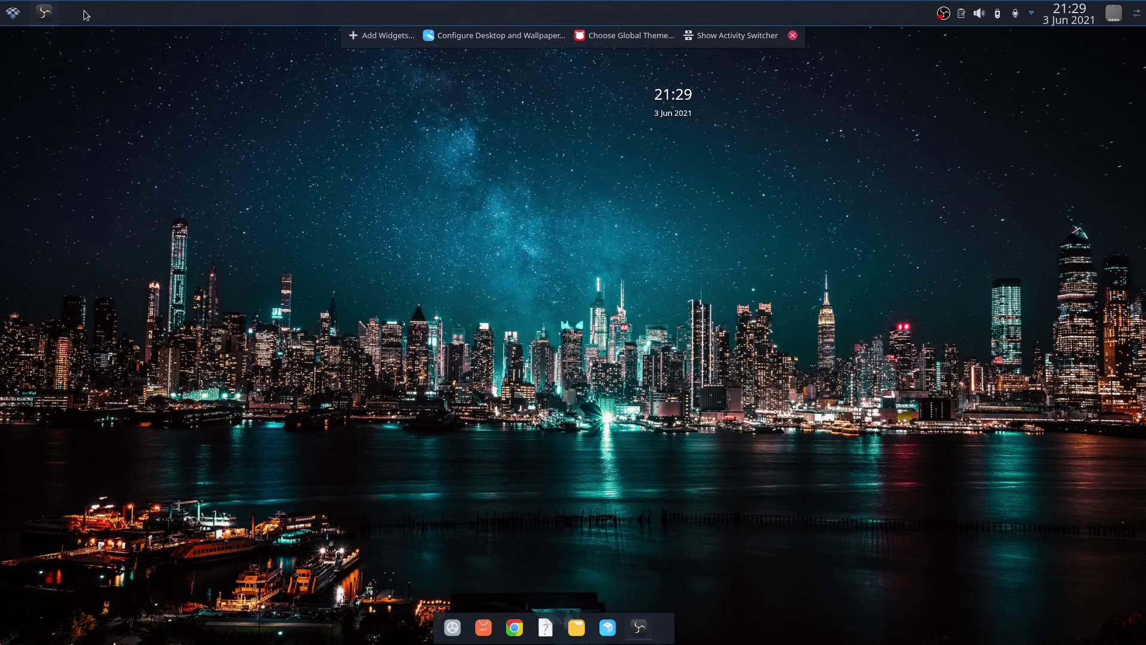
Check the top panel's task manager settings again for appearance, behavior and shortcut options, leaving them as they are.
right_click(48, 16)
mouse_move(59, 51)
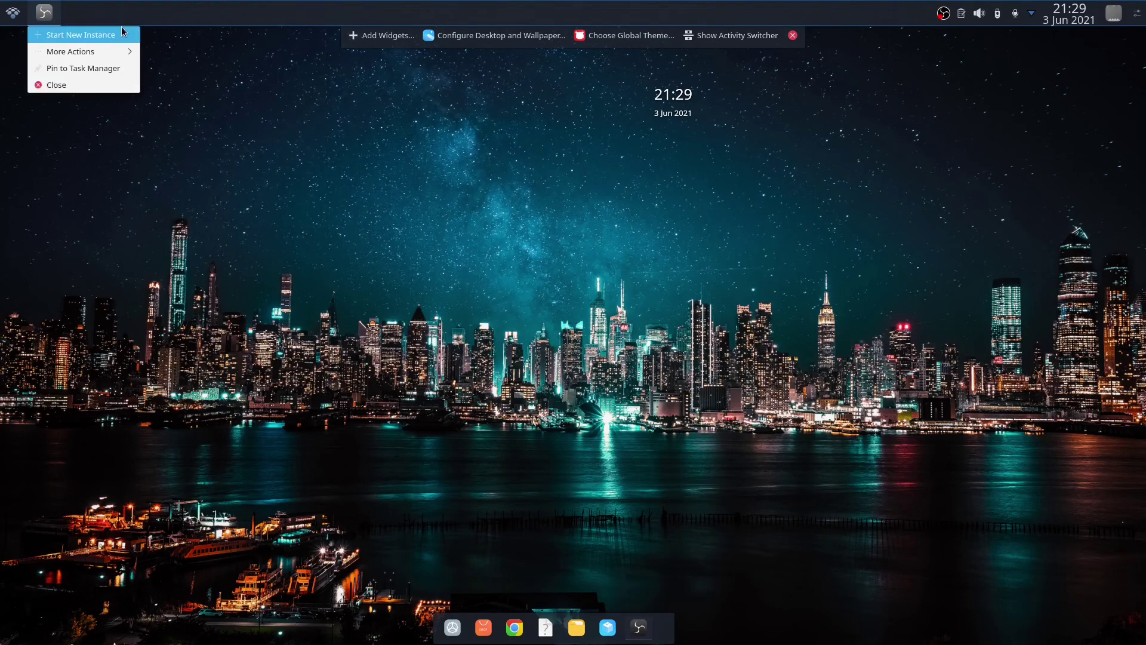
mouse_move(101, 52)
left_click(265, 203)
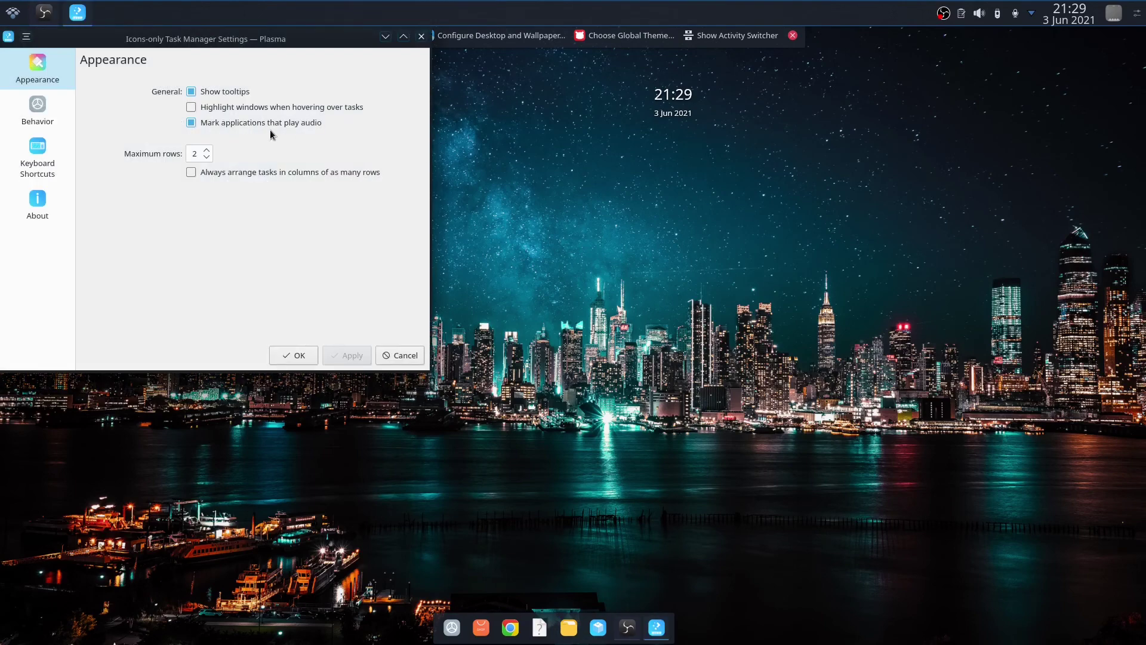
left_click(34, 114)
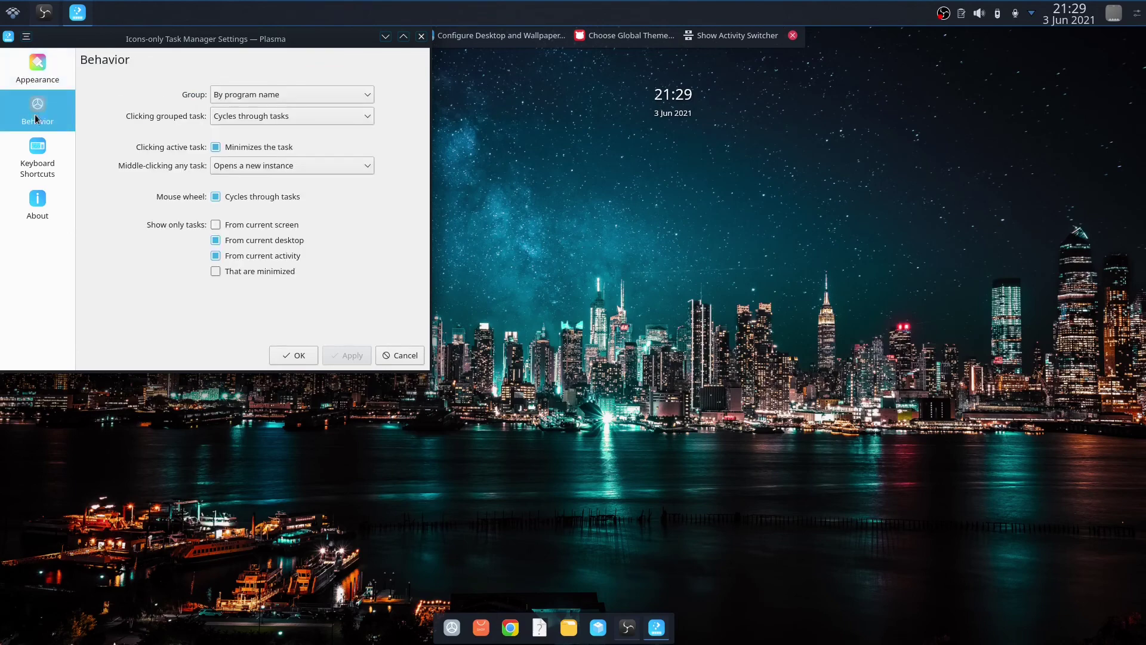
left_click(37, 159)
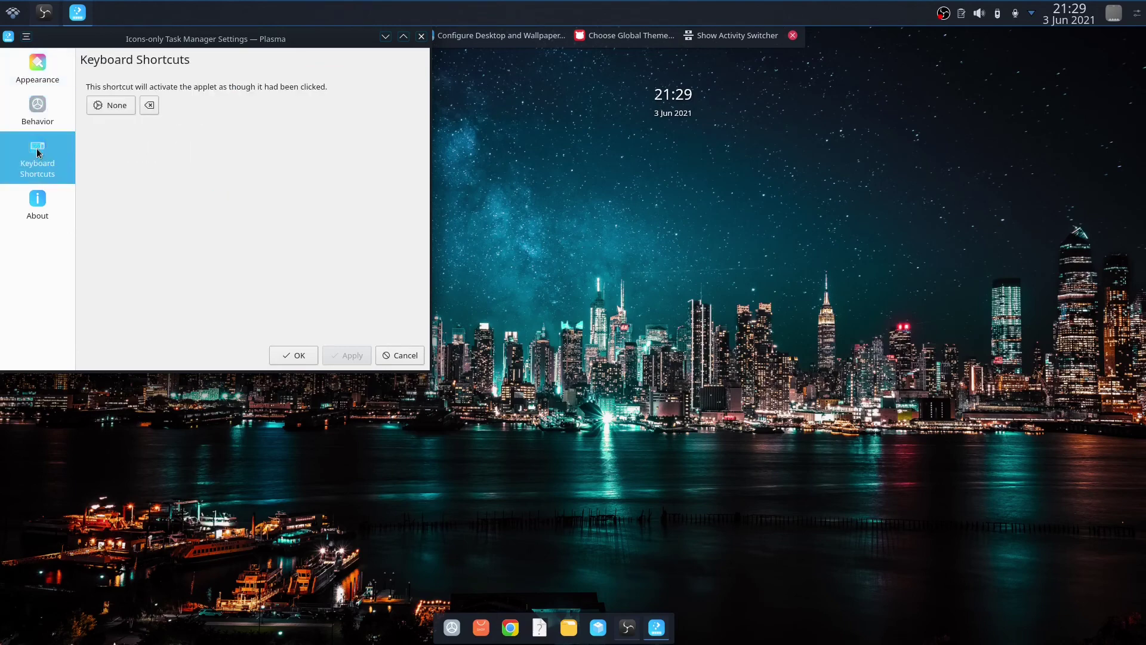
left_click(421, 37)
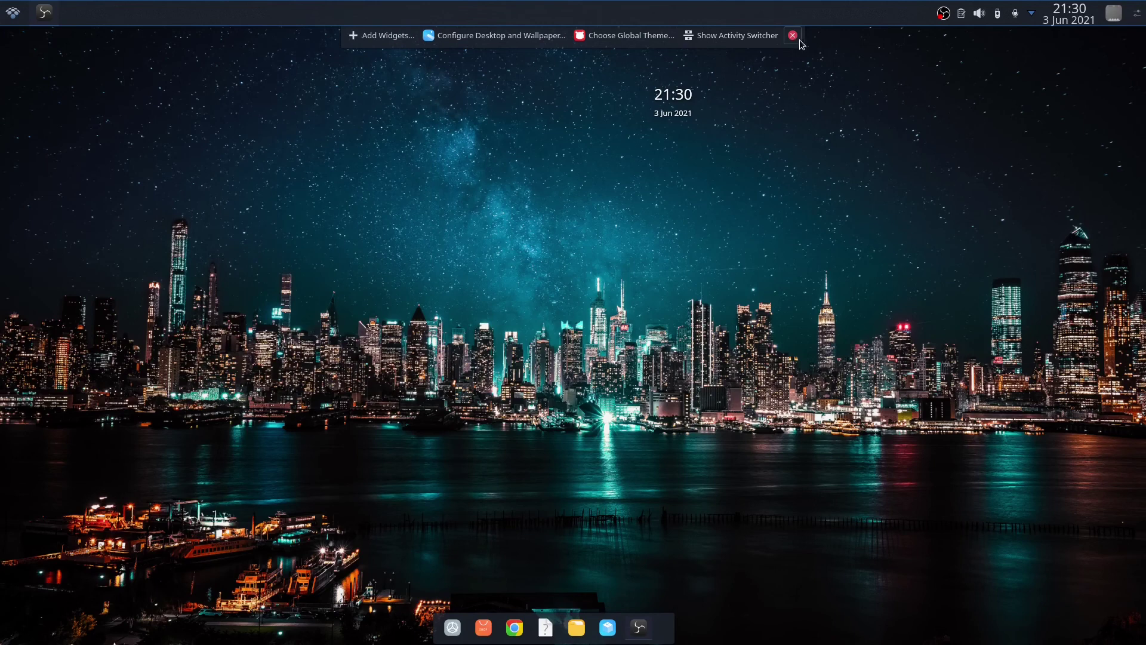
Leave the desktop's edit mode and briefly bring up the OBS window before minimizing it.
left_click(793, 35)
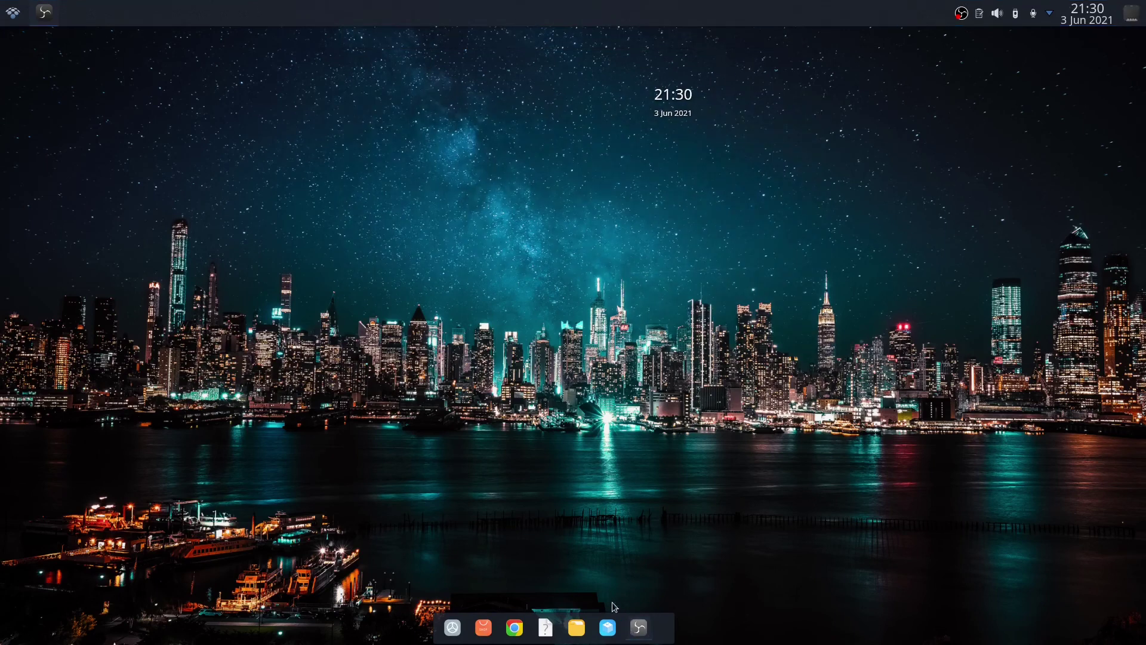
left_click(640, 628)
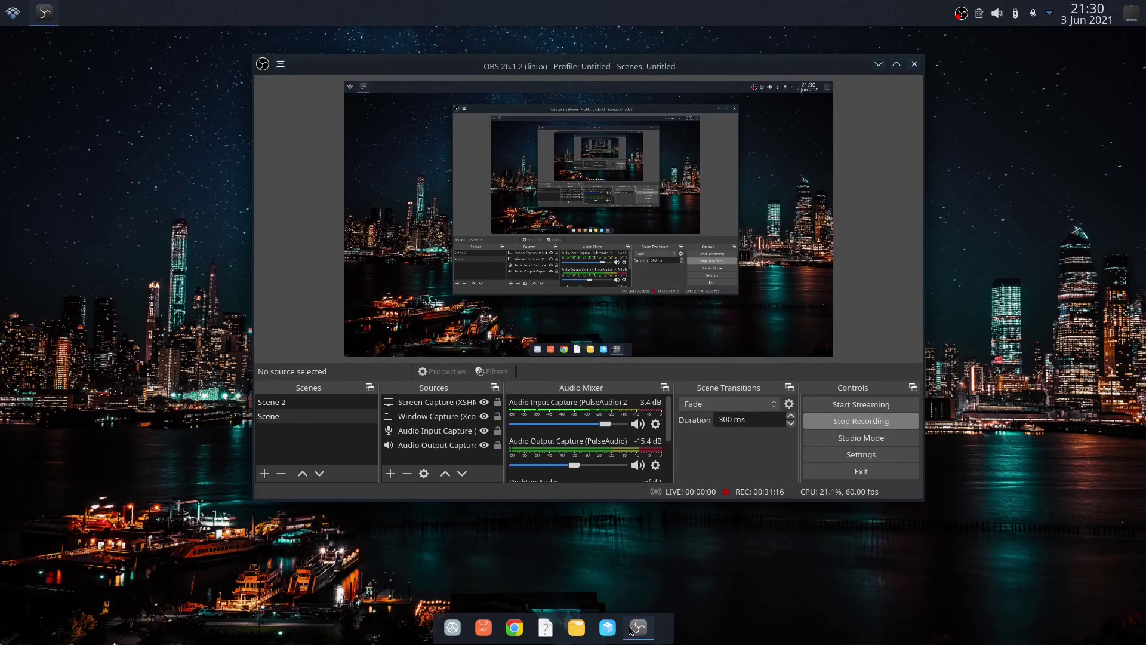
left_click(878, 64)
left_click_drag(469, 121, 675, 218)
left_click_drag(231, 132, 588, 314)
left_click_drag(138, 178, 507, 305)
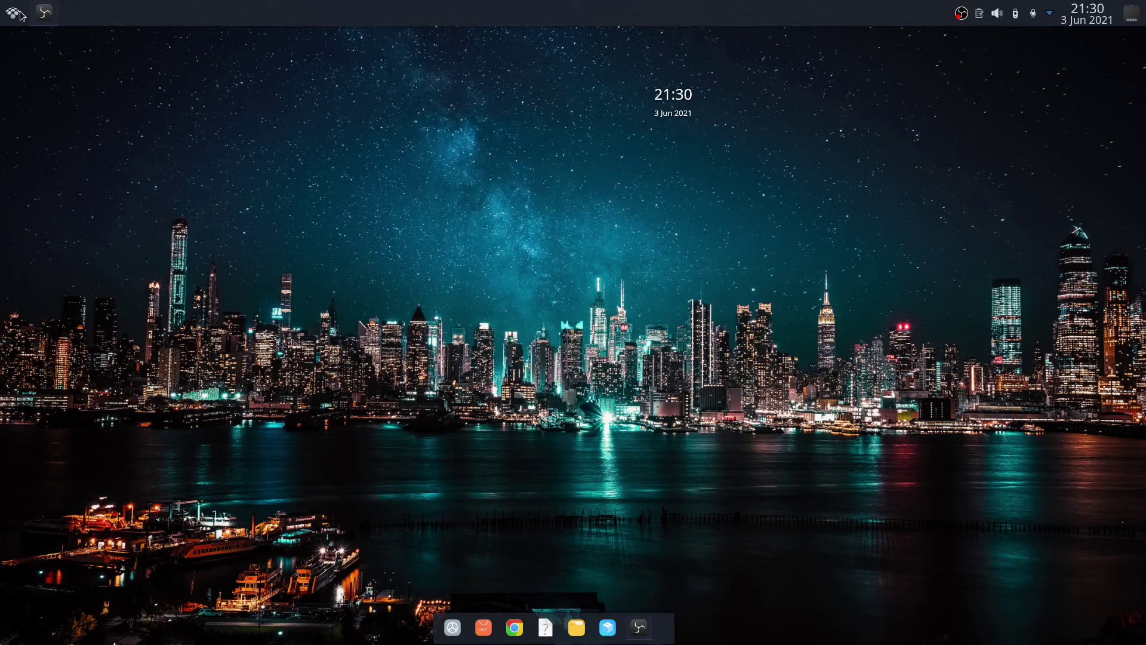
Examine the application launcher's categories, including the Games list, and close the launcher.
left_click(13, 13)
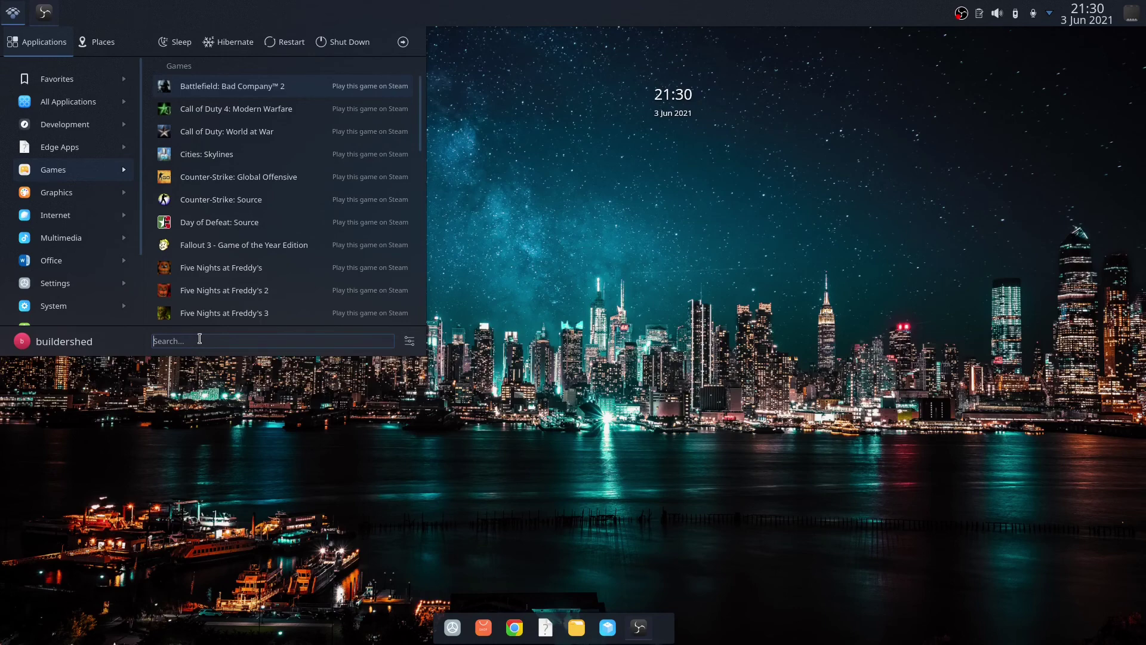
key("Escape")
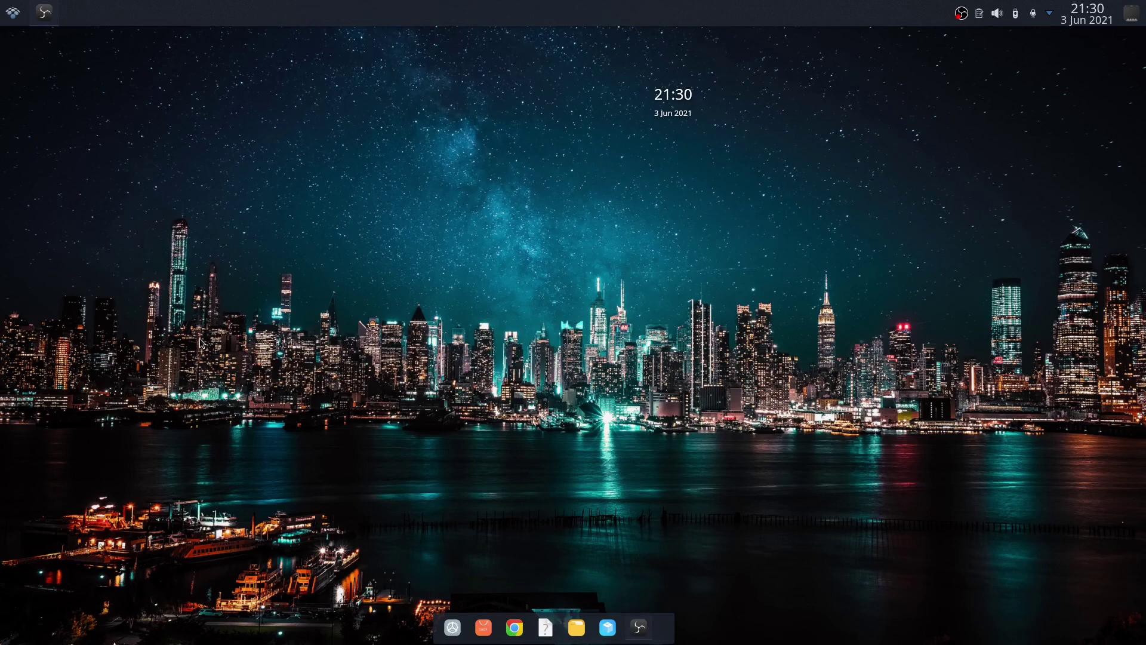
key("super")
key("Escape")
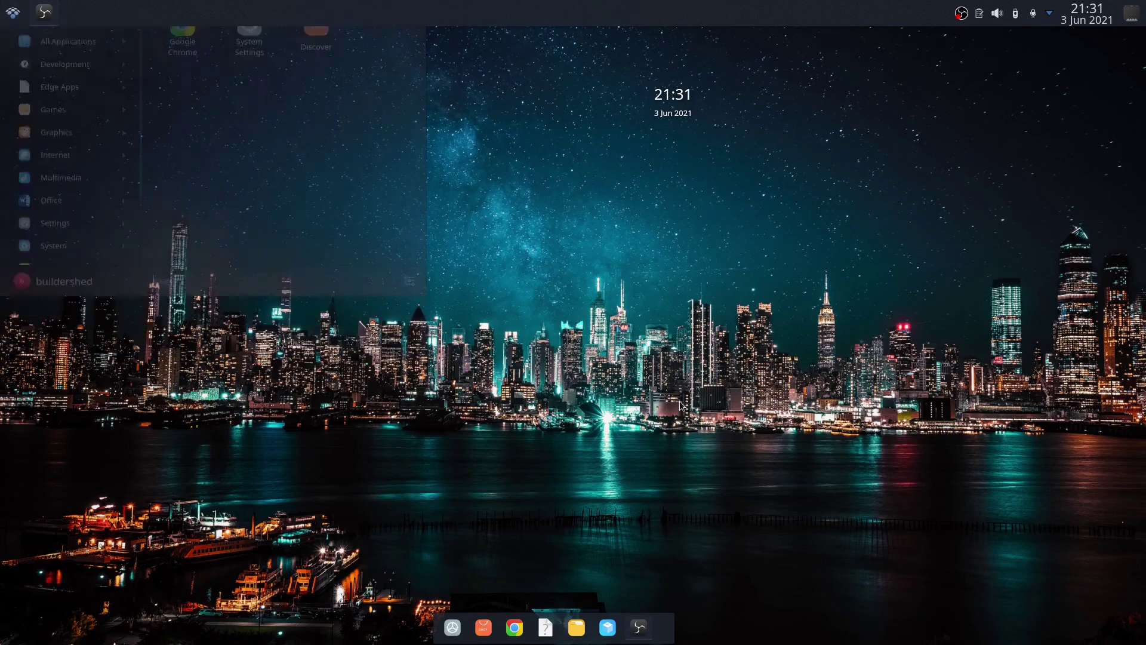
Bring the OBS window forward to check the running recording and minimize it again.
left_click(639, 628)
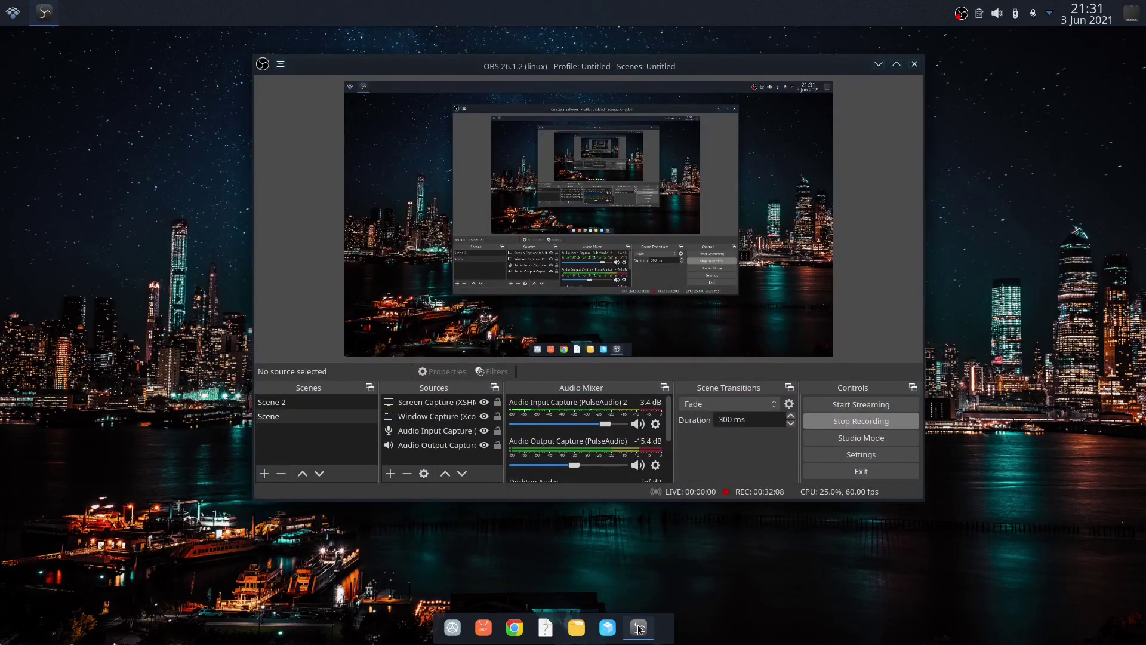
left_click(878, 64)
left_click_drag(371, 221, 262, 170)
left_click_drag(554, 231, 481, 122)
left_click_drag(608, 215, 836, 505)
left_click_drag(992, 643, 845, 339)
left_click_drag(845, 339, 283, 209)
left_click_drag(285, 108, 765, 505)
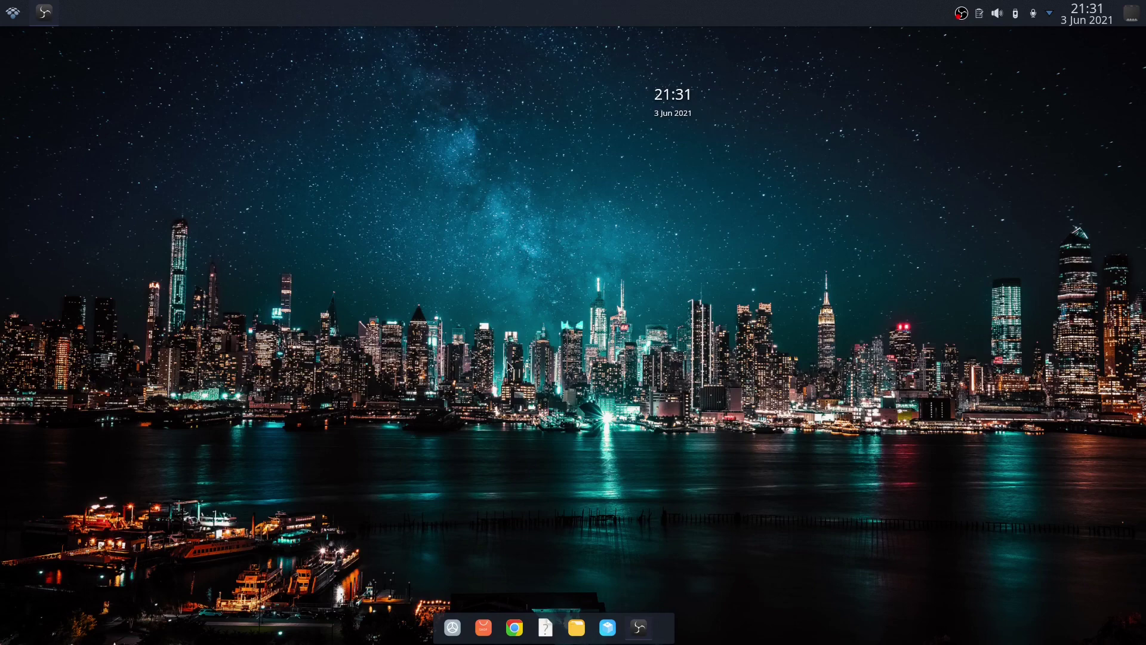
left_click_drag(280, 184, 774, 427)
left_click_drag(887, 488, 240, 114)
left_click_drag(240, 114, 325, 174)
left_click_drag(417, 212, 1137, 434)
Check the OBS window once more, moving it on the desktop and cancelling the icon drop menu before minimizing it.
left_click(638, 627)
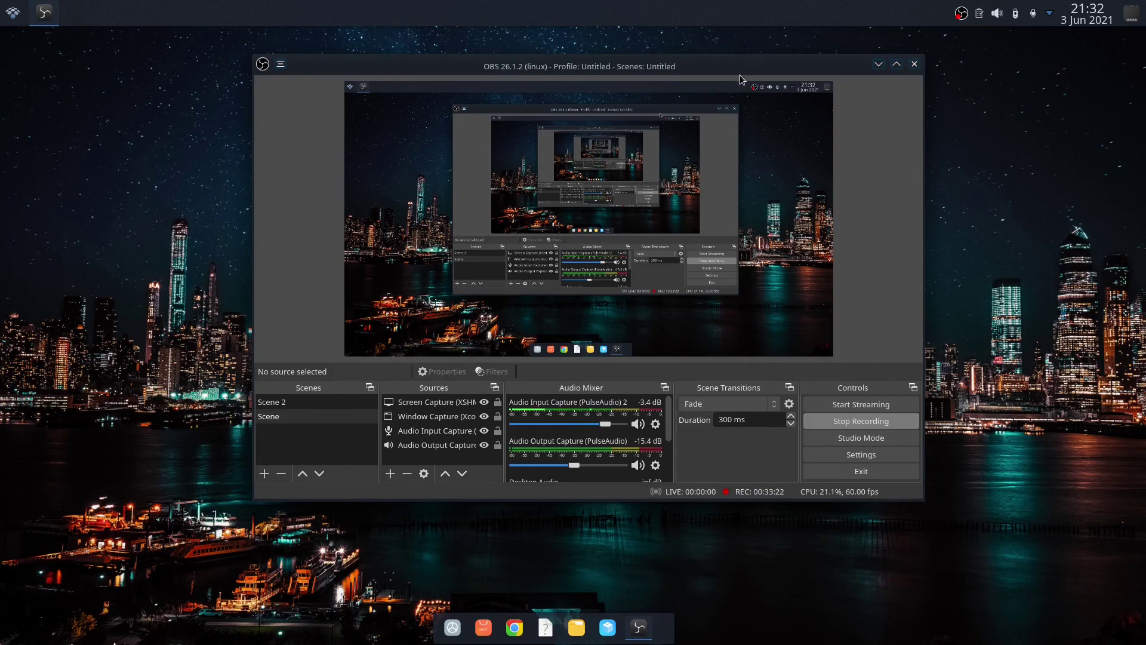
left_click(771, 82)
left_click(853, 116)
left_click_drag(804, 74, 706, 73)
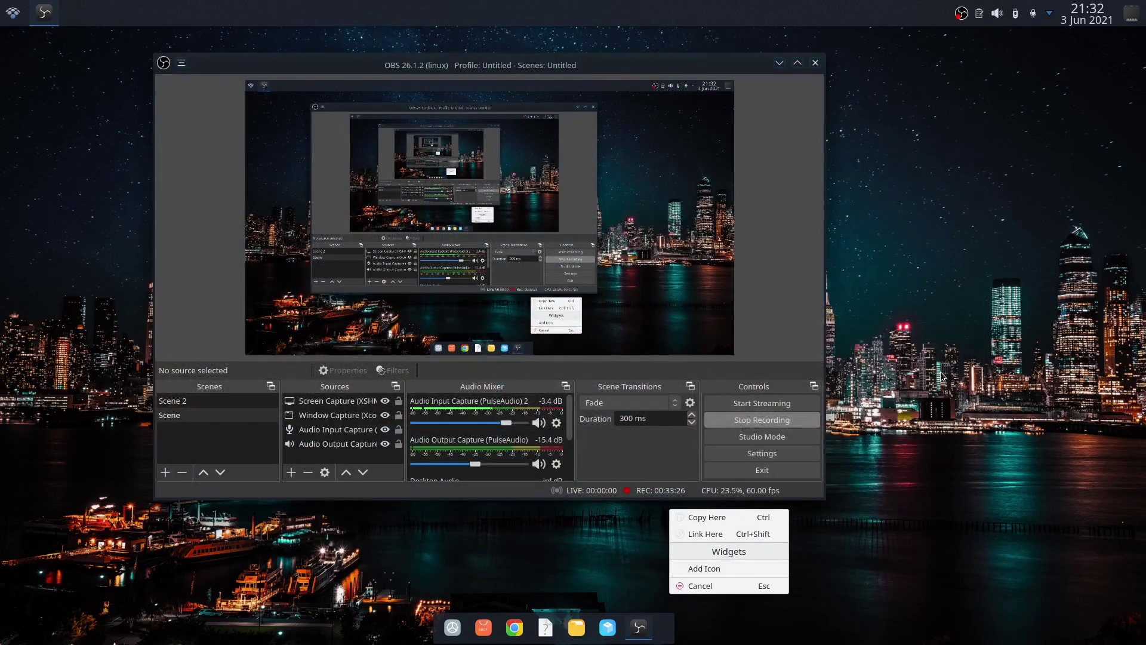
left_click(710, 590)
left_click_drag(623, 63, 554, 197)
left_click(712, 197)
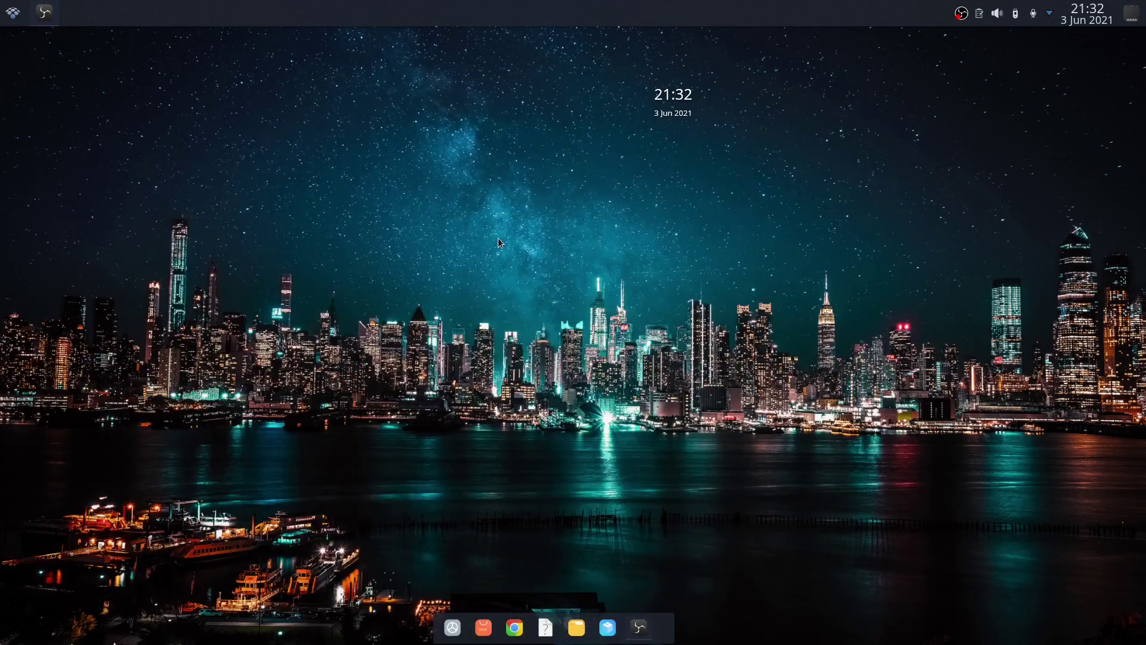